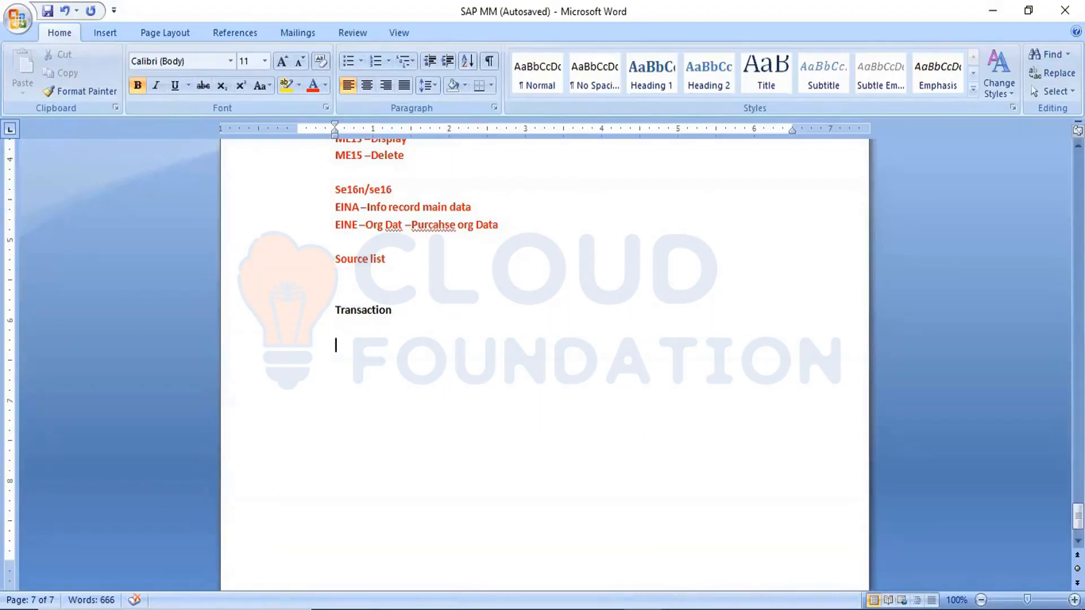
# Step: Write "MRP/ME51N ---Orders ME21N" as the start of the process flow under the Transaction heading
pyautogui.write('MRP/')
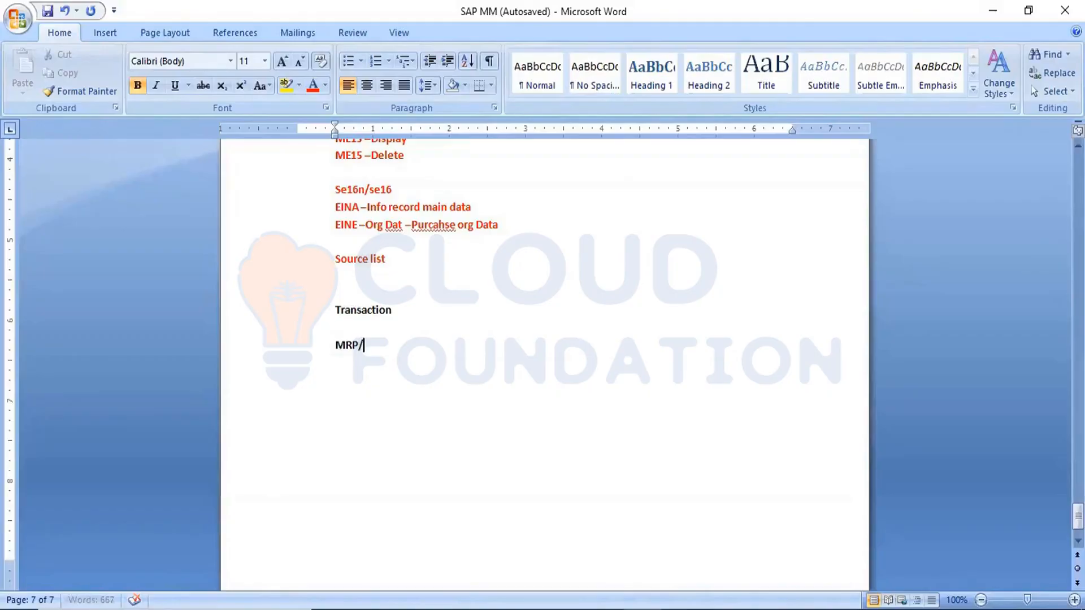
pyautogui.write('ME51N ---')
pyautogui.write('OR')
pyautogui.press('BackSpace')
pyautogui.write('rders ')
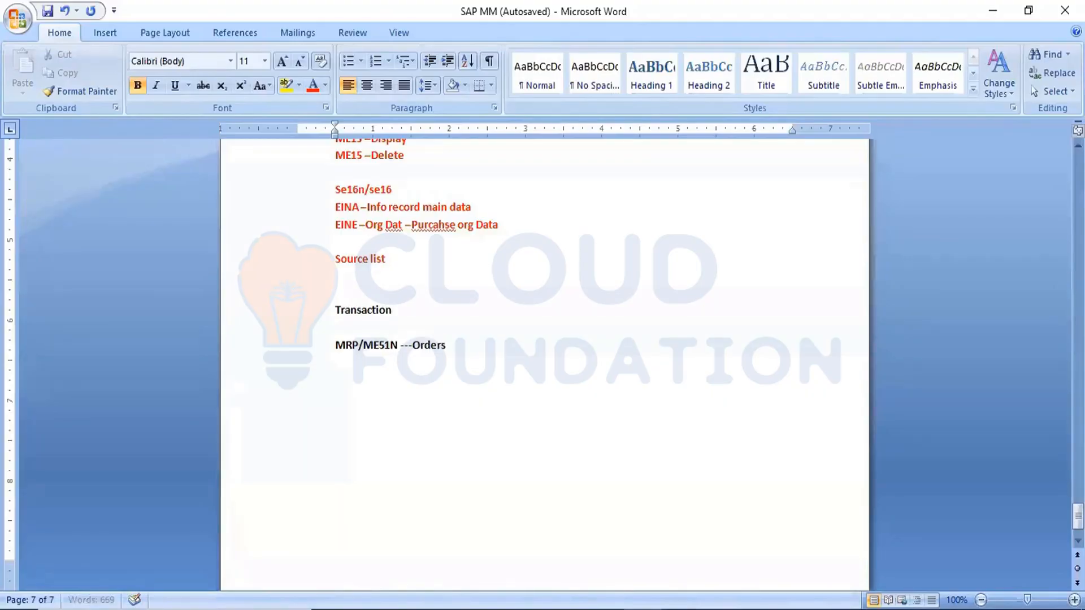
pyautogui.write('ME21N')
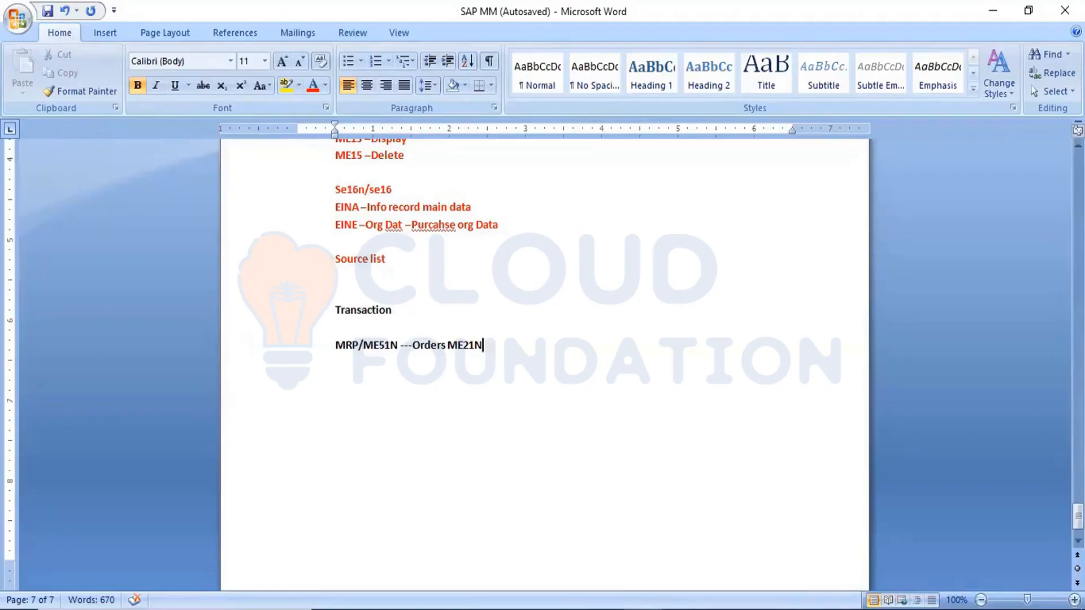
# Step: Extend the process flow line with "---RFQ-QM-QC---ME21N"
pyautogui.write('---')
pyautogui.write('RFQ-QM-')
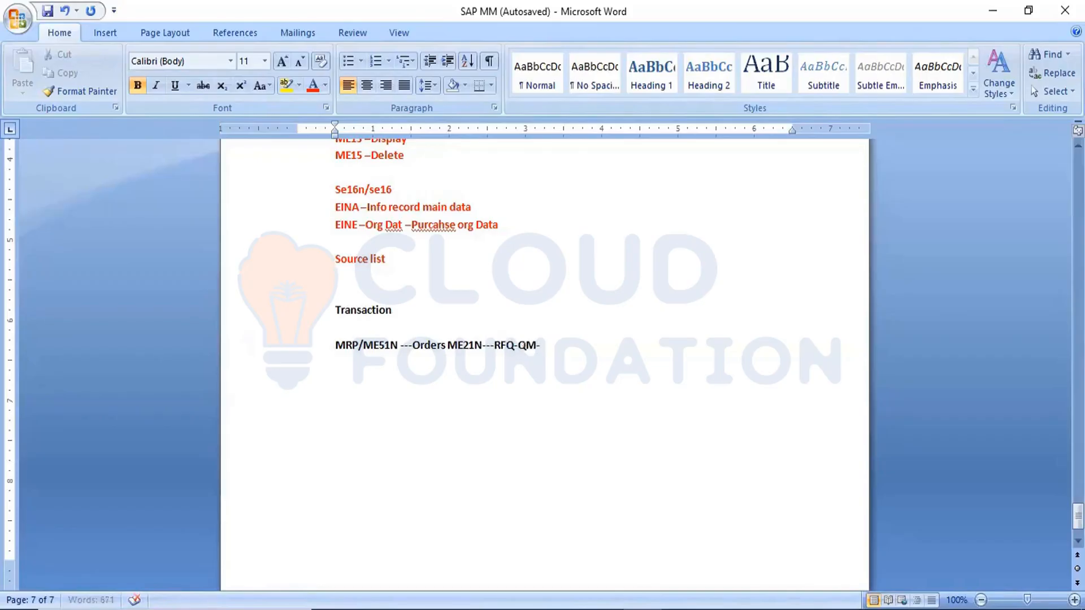
pyautogui.write('QC')
pyautogui.write('---ME21N')
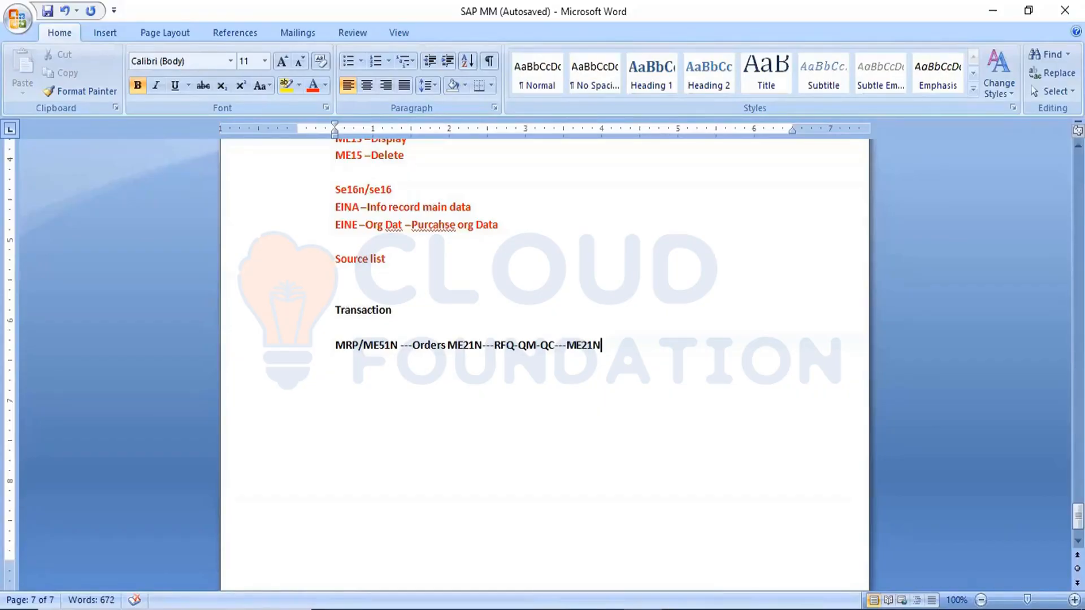
pyautogui.write(' ---Goods recepts')
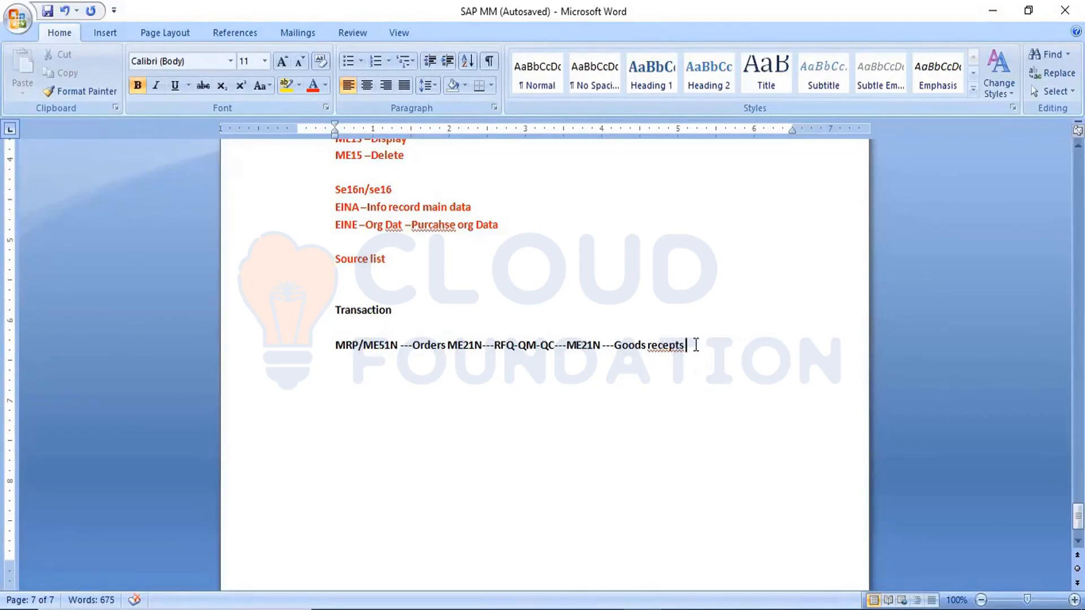
# Step: Finish the process flow line with "---Payments" as its last stage
pyautogui.write('---Payments')
# Step: Insert a "Contract" stage with additional dashes between QC and the second ME21N in the process flow line
pyautogui.moveTo(357, 345); pyautogui.dragTo(724, 341)
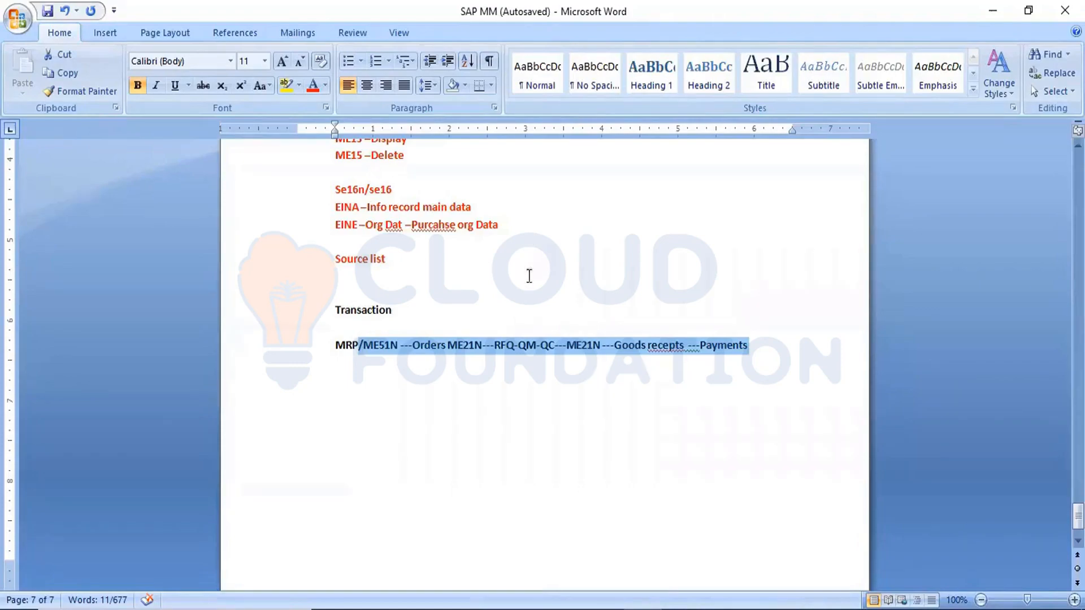
pyautogui.click(558, 350)
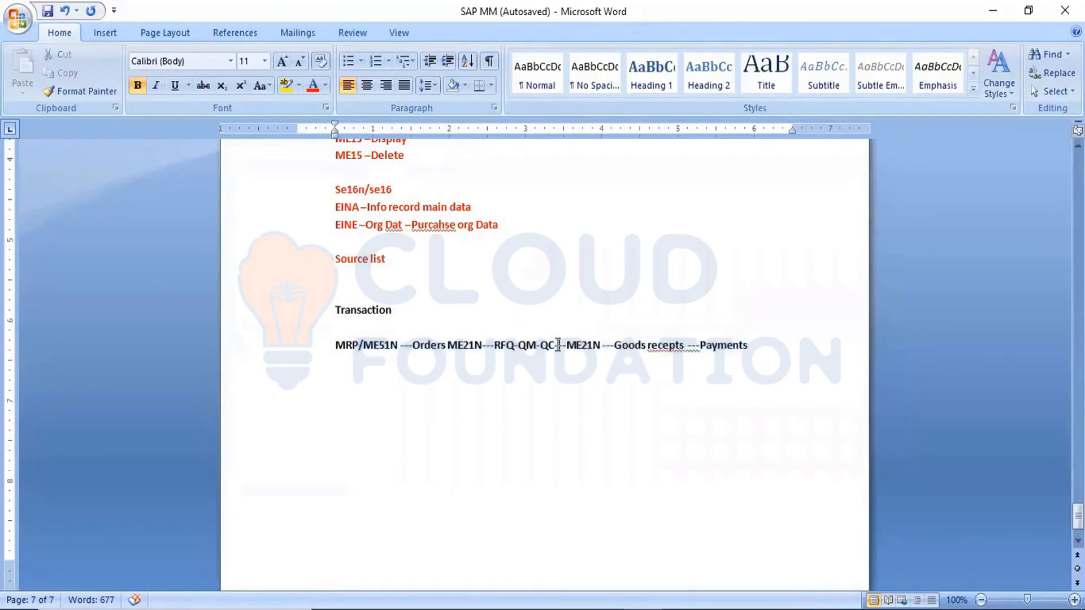
pyautogui.write('---')
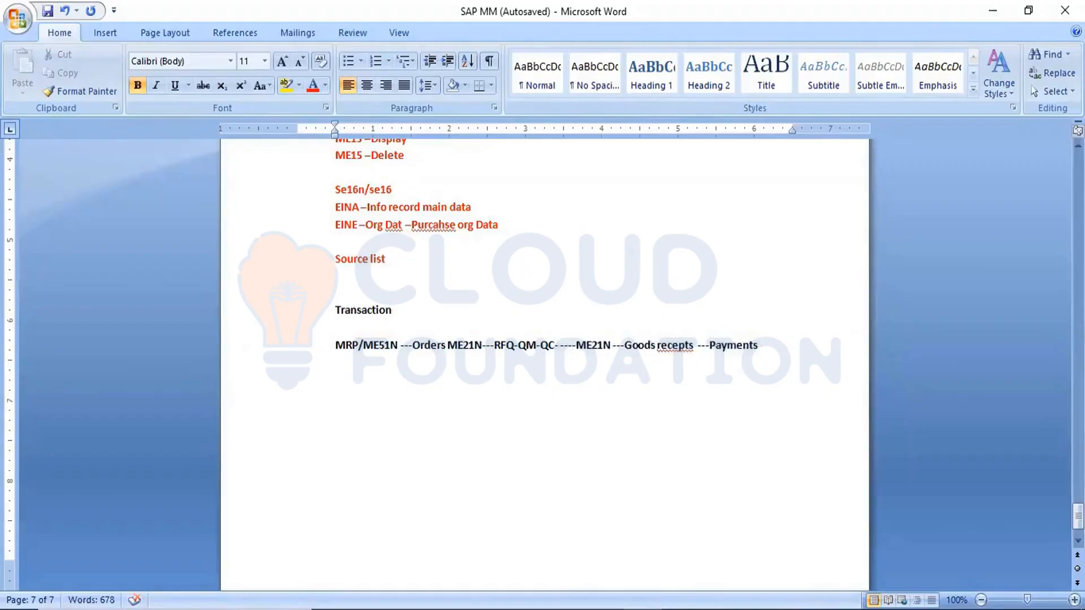
pyautogui.write('Contr')
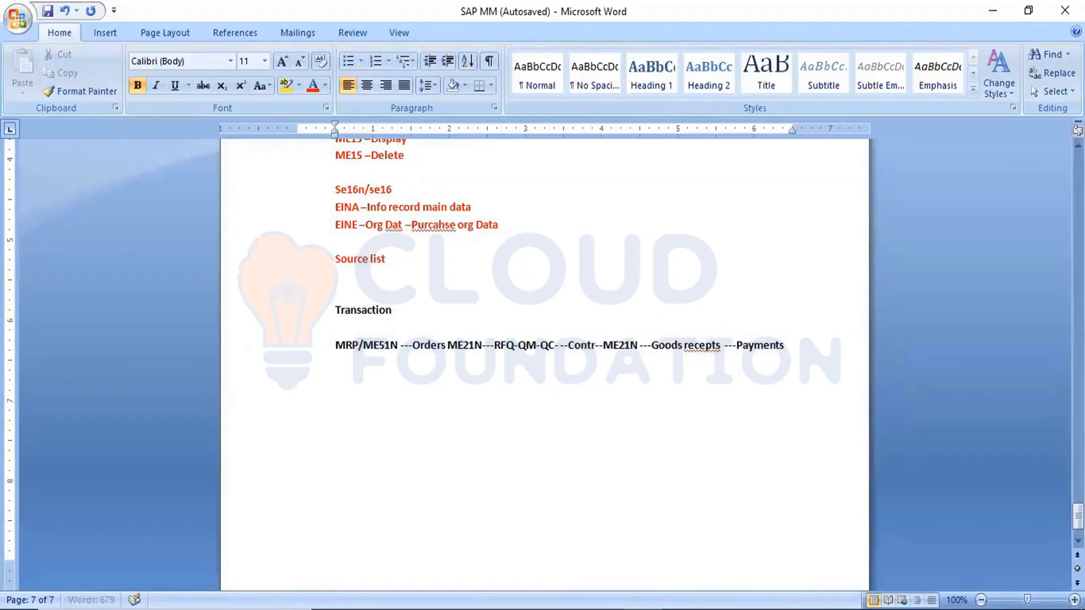
pyautogui.write('act')
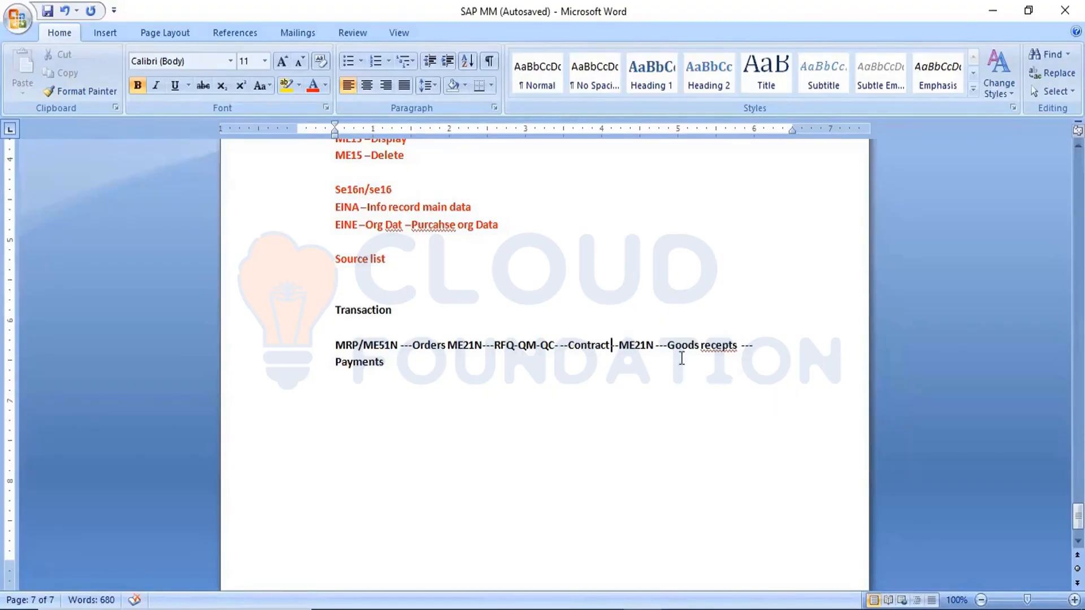
# Step: Correct the misspelled "recepts" to "receipts" in the process flow line and save the document
pyautogui.rightClick(718, 346)
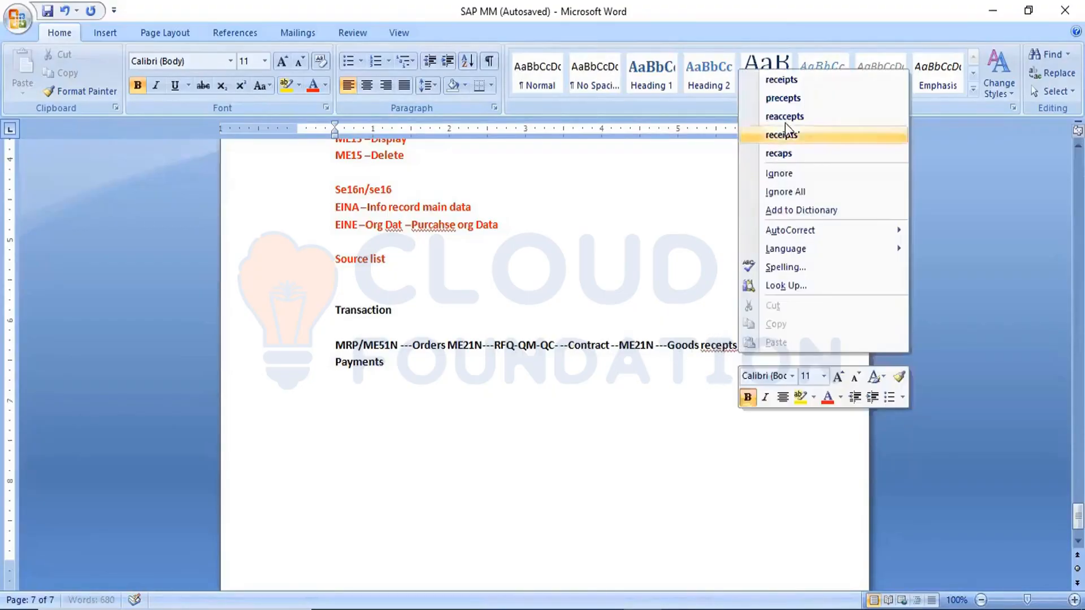
pyautogui.click(782, 80)
pyautogui.click(393, 308)
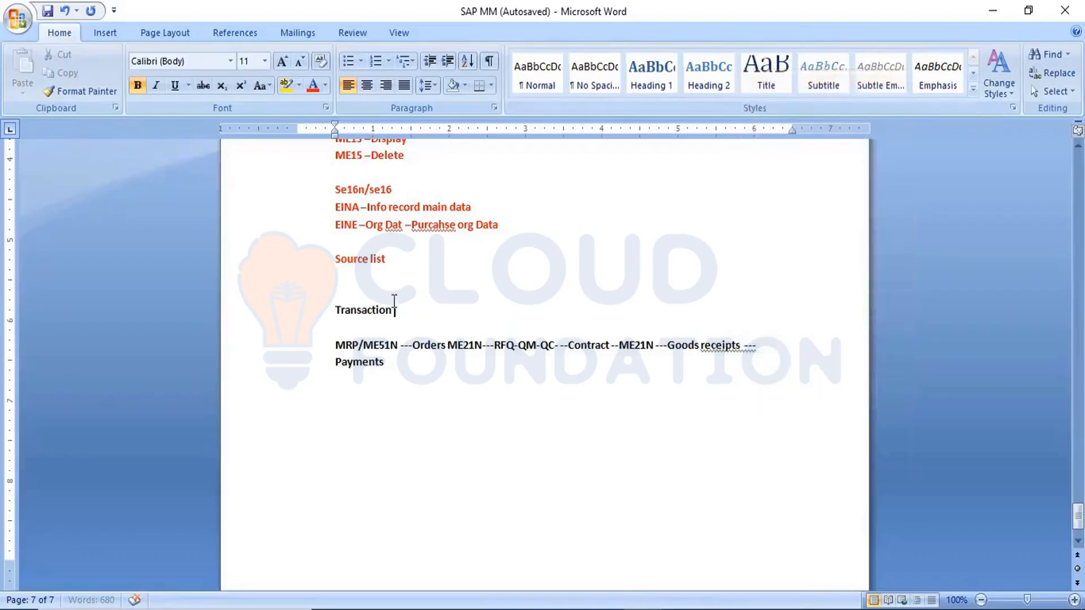
pyautogui.click(48, 11)
# Step: Add the heading "Purchase Request" below the process flow, separated by a blank line
pyautogui.press('Return')
pyautogui.press('Return')
pyautogui.write('Purcahse')
pyautogui.press('BackSpace')
pyautogui.press('BackSpace')
pyautogui.press('BackSpace')
pyautogui.press('BackSpace')
pyautogui.press('BackSpace')
pyautogui.write('chase ')
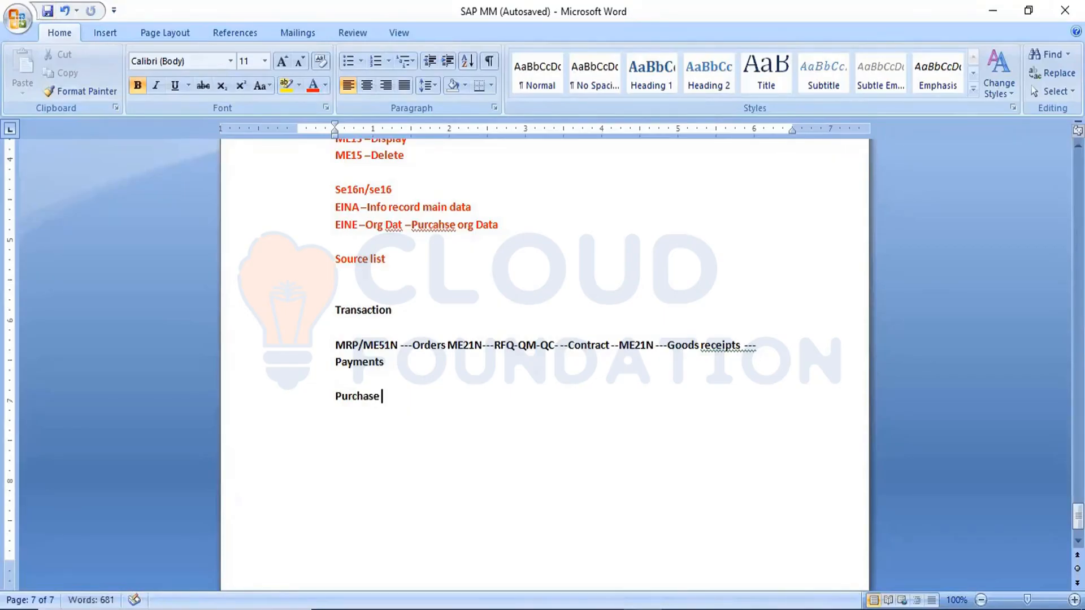
pyautogui.write('Request')
pyautogui.press('Return')
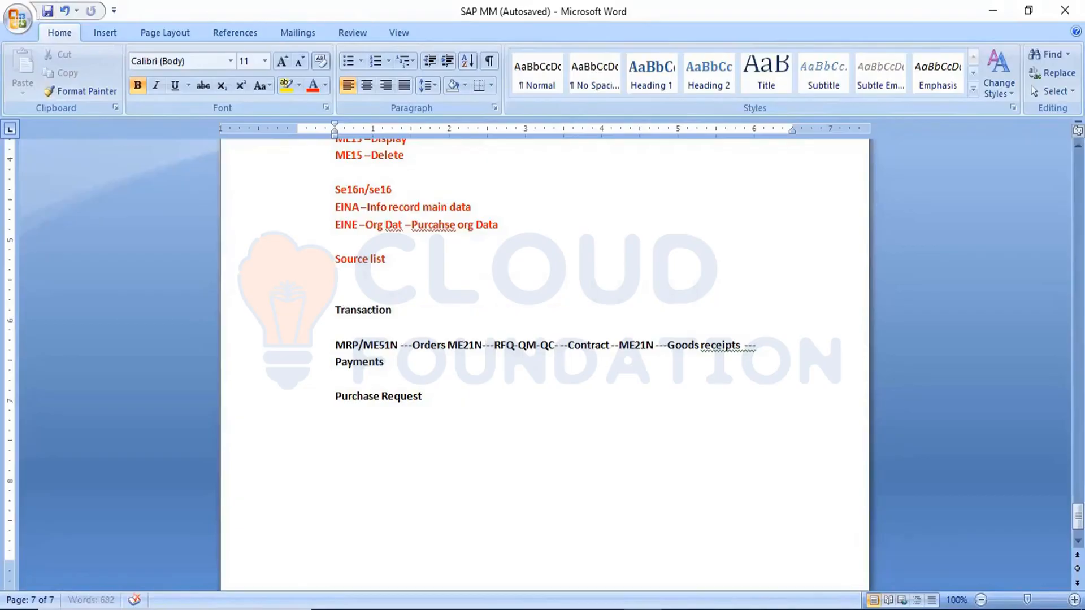
# Step: Start the purchase request definition with "Internal request from one dep to another dep", leaving a blank line after the heading
pyautogui.press('Return')
pyautogui.write('Internal request fromone')
pyautogui.press('BackSpace')
pyautogui.press('BackSpace')
pyautogui.press('BackSpace')
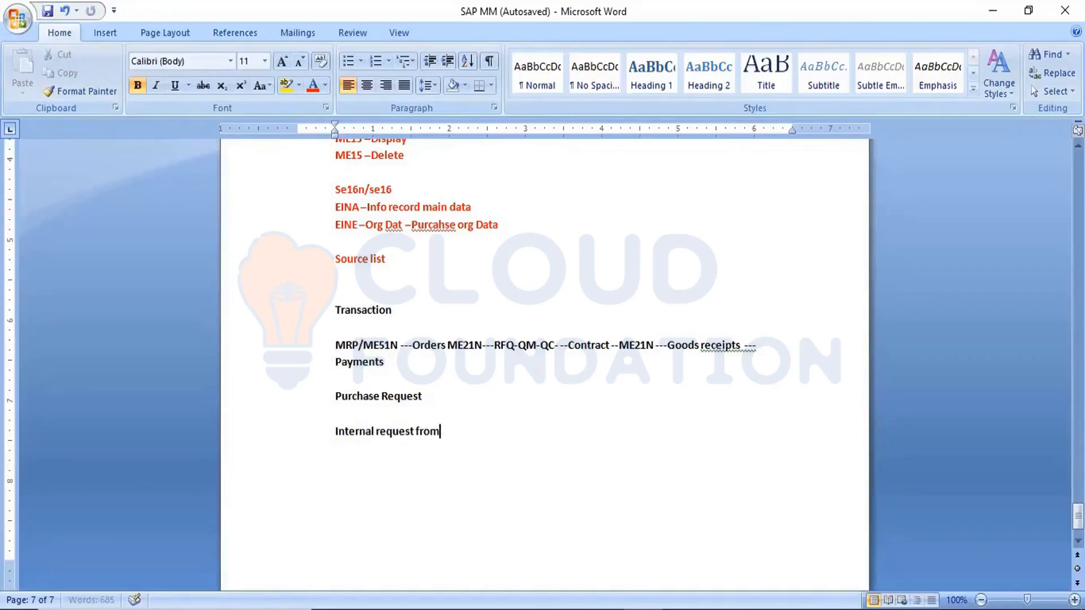
pyautogui.write('one dep to another dep')
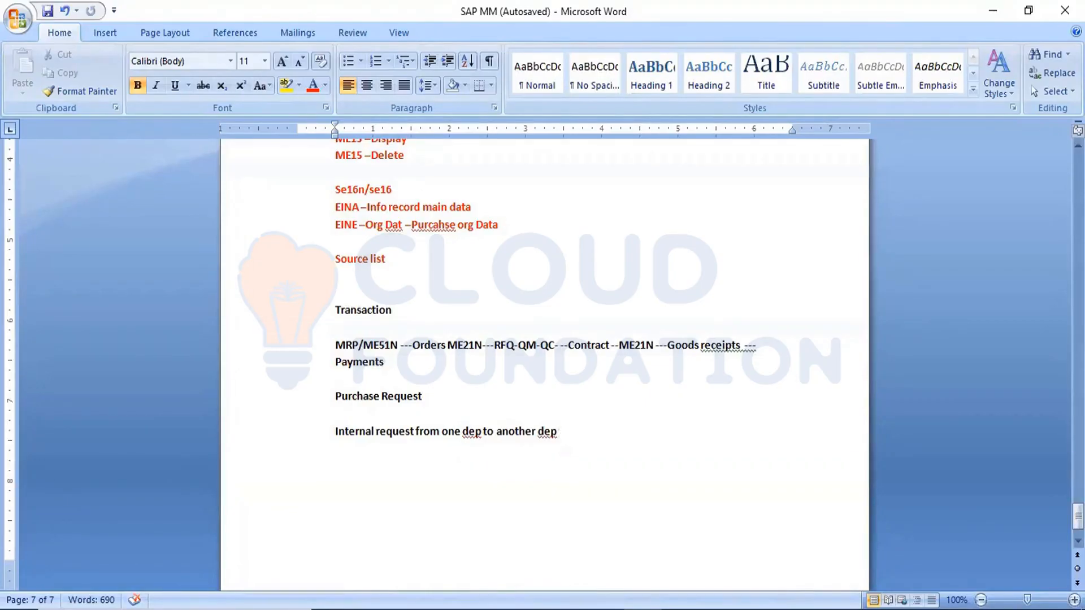
# Step: Complete the definition sentence with "for the requirement of service" and start a new line
pyautogui.write('for the requireet')
pyautogui.press('BackSpace')
pyautogui.press('BackSpace')
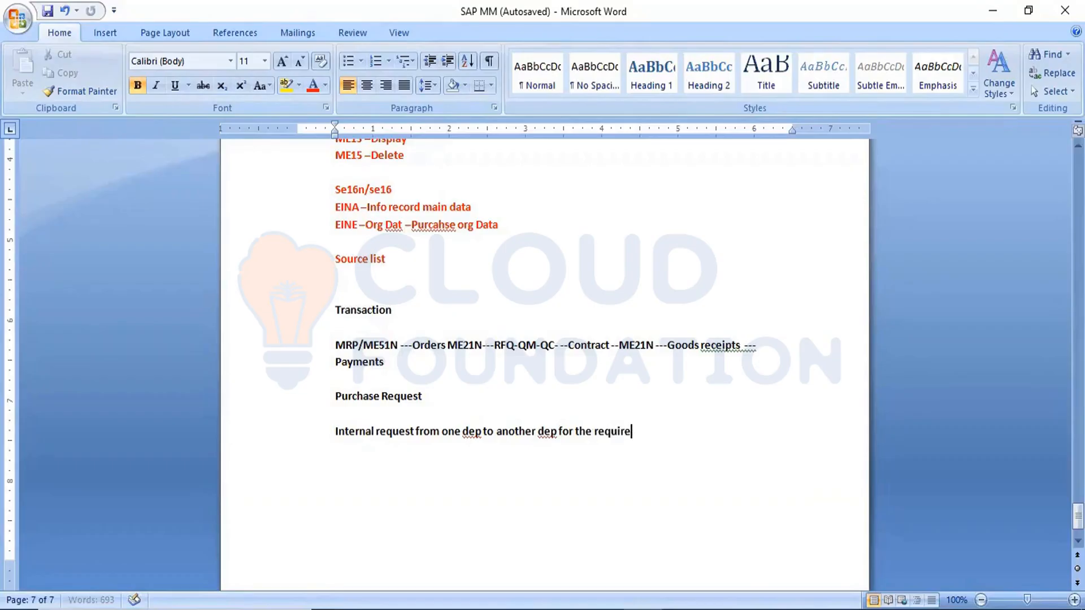
pyautogui.write('ment of service')
pyautogui.press('Return')
pyautogui.press('Return')
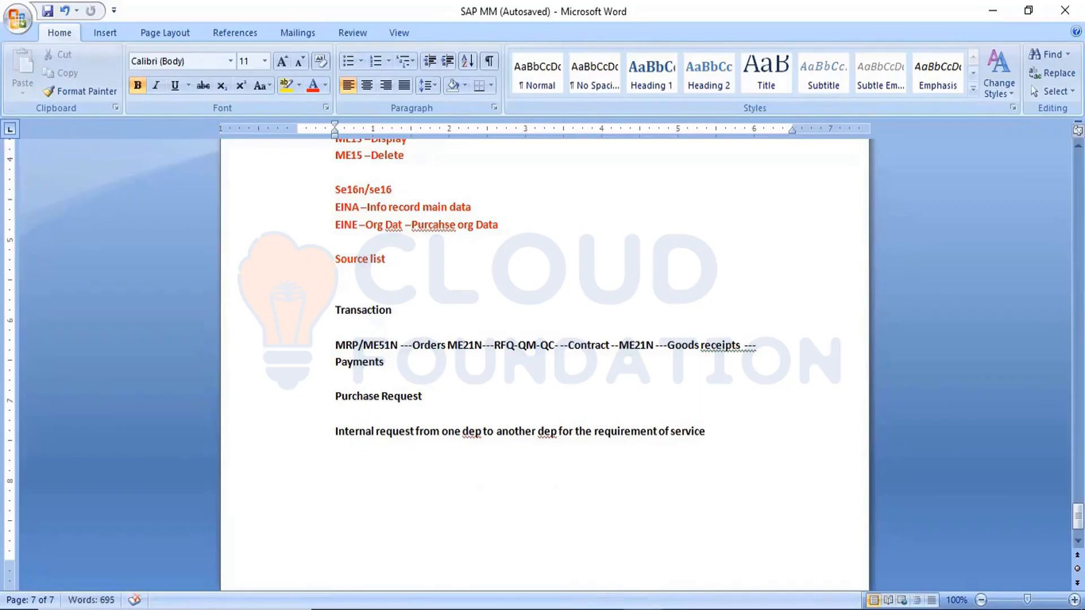
# Step: Write the line "Control function of PR/TX" and list "1.Doc type" as its first item
pyautogui.write('Control function of')
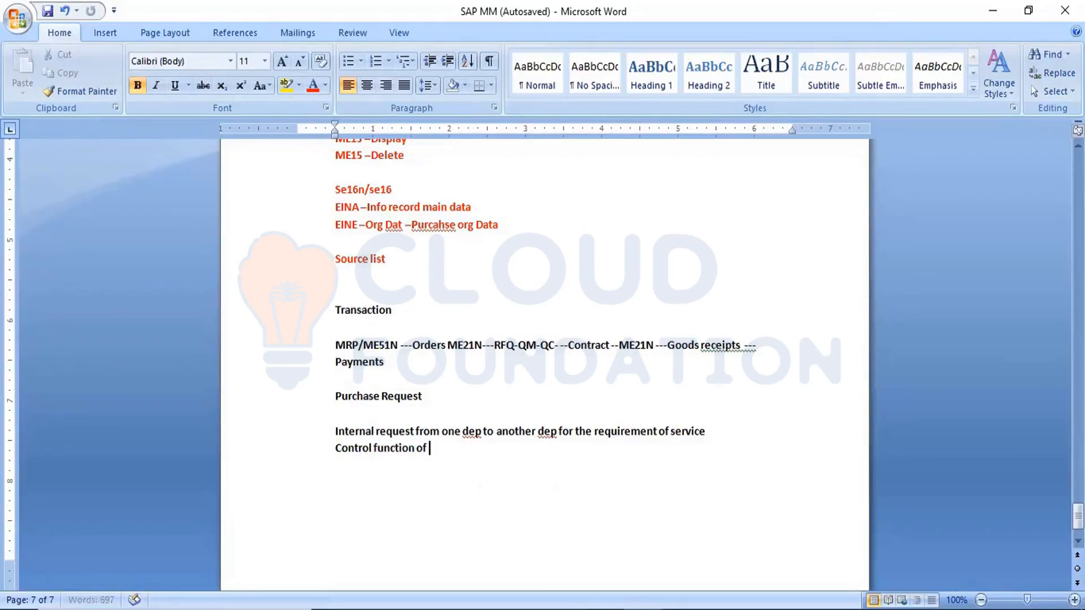
pyautogui.write(' PR/TX')
pyautogui.press('Return')
pyautogui.write('1.Doc')
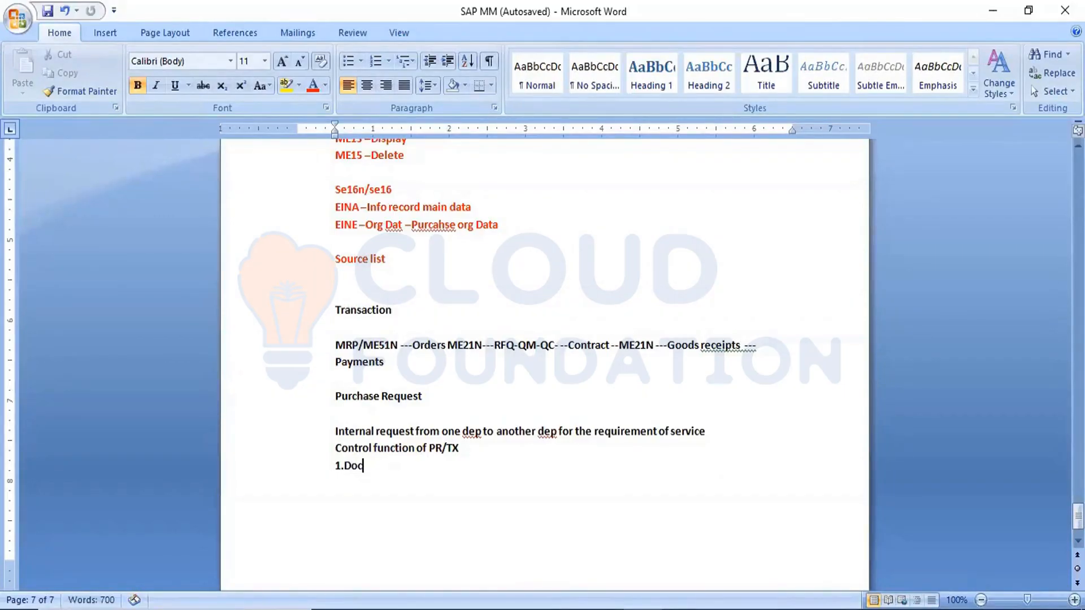
pyautogui.write(' type')
pyautogui.press('Return')
# Step: Add "2.Account assignement cat" as the second control function item
pyautogui.write('2.Account')
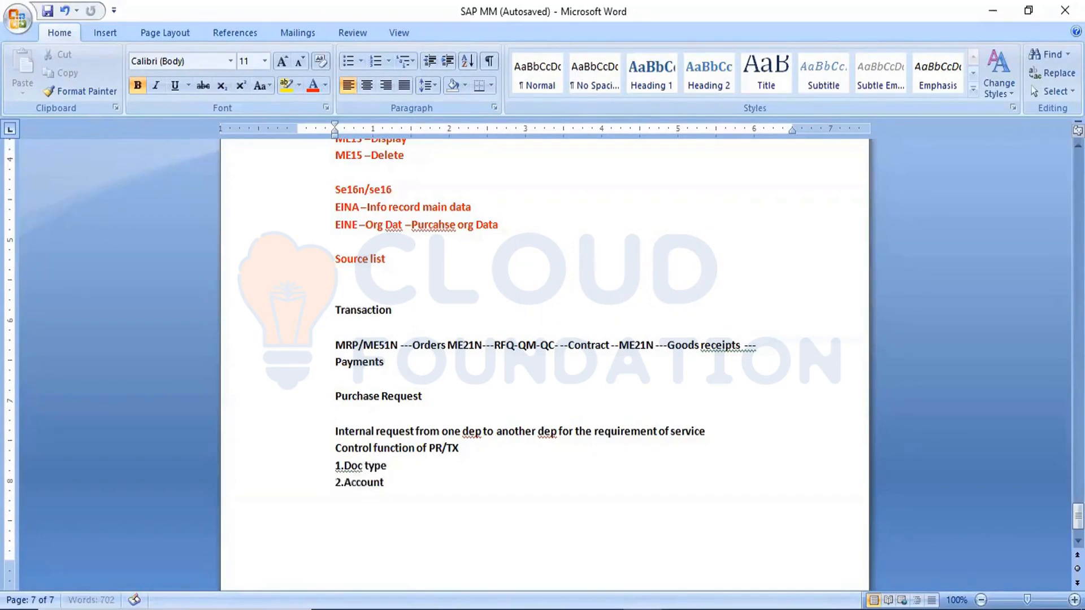
pyautogui.write(' assigneent')
pyautogui.press('BackSpace')
pyautogui.press('BackSpace')
pyautogui.press('BackSpace')
pyautogui.press('BackSpace')
pyautogui.press('BackSpace')
pyautogui.write('ement cat')
pyautogui.press('Return')
# Step: Add "3.Item categories" as the third control function item
pyautogui.write('3')
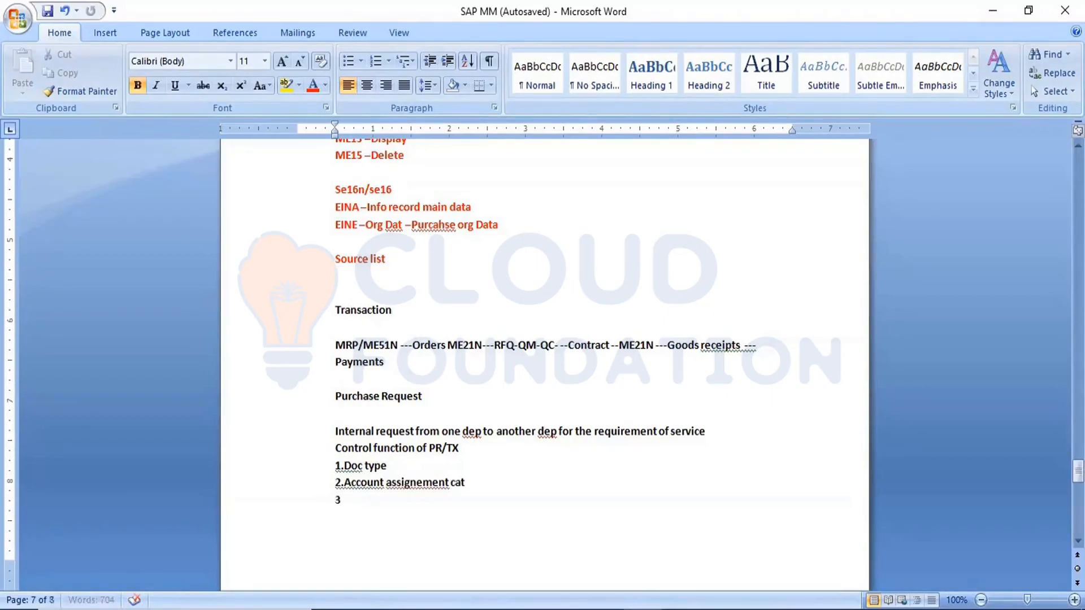
pyautogui.write('.Item categ')
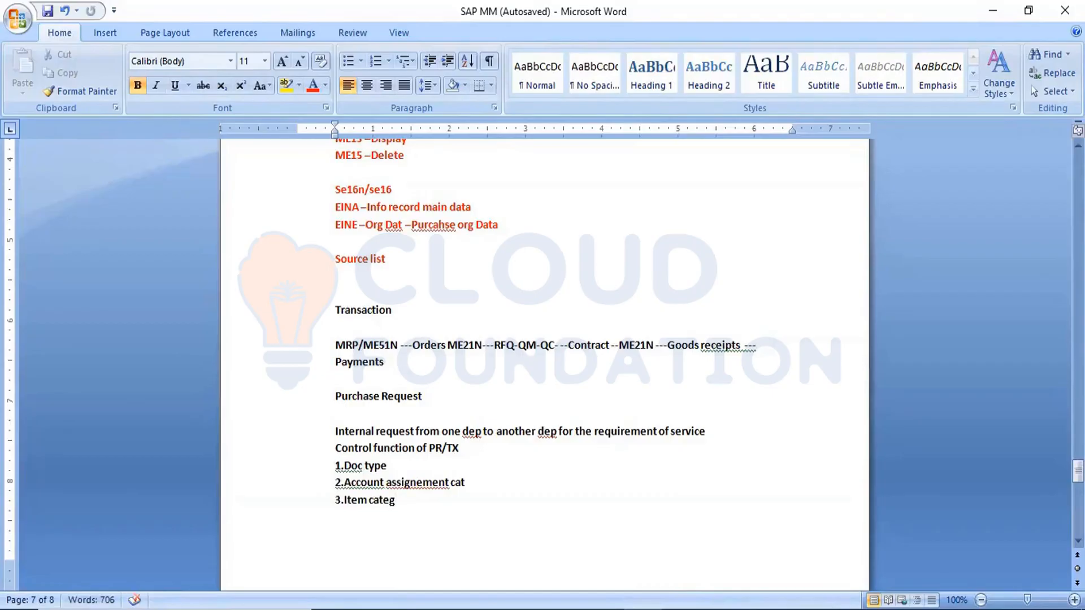
pyautogui.write('ories')
pyautogui.moveTo(336, 395); pyautogui.dragTo(429, 393)
pyautogui.click(438, 389)
pyautogui.click(291, 86)
# Step: Write the configuration path "SPRO –REF IMG –MM-PURCAHSEING –PURCAHSE REQUEST" below the control function list
pyautogui.press('Return')
pyautogui.write('SPRO')
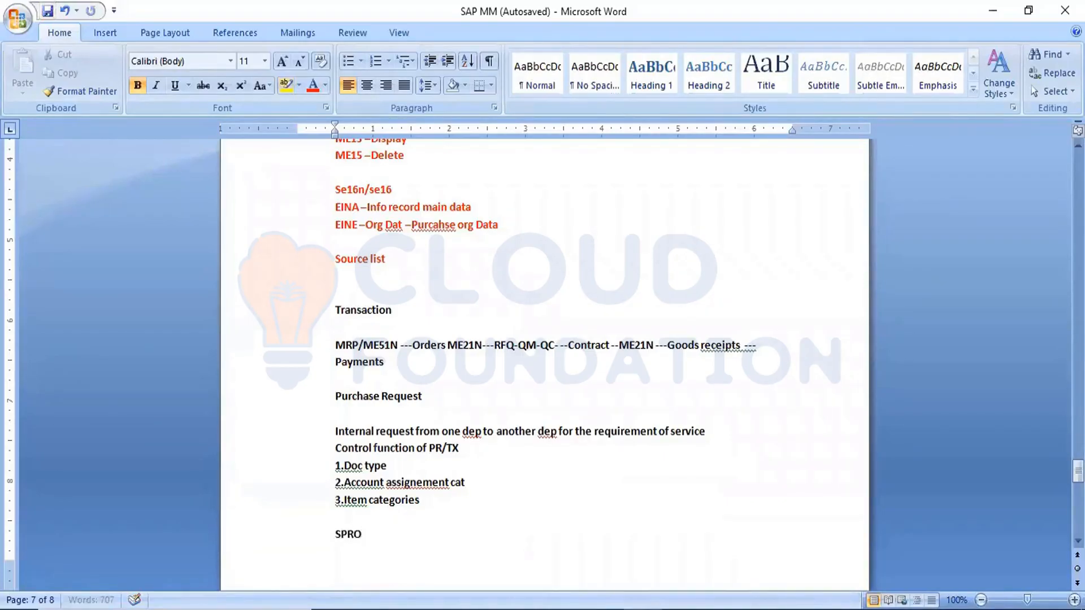
pyautogui.write('- REF IM')
pyautogui.write('G -MM')
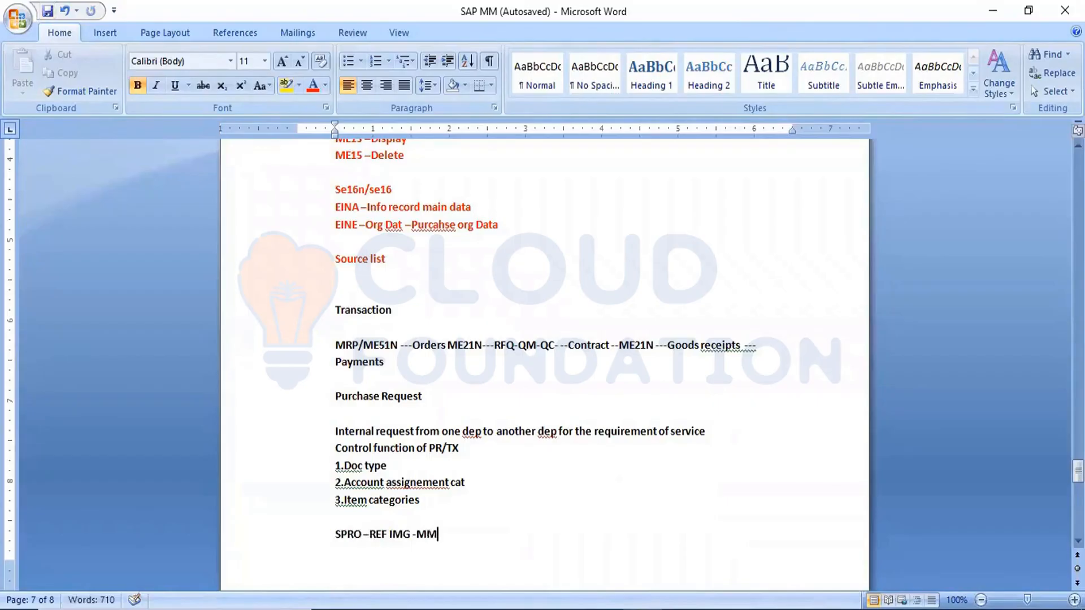
pyautogui.write('-PURCAHSEING')
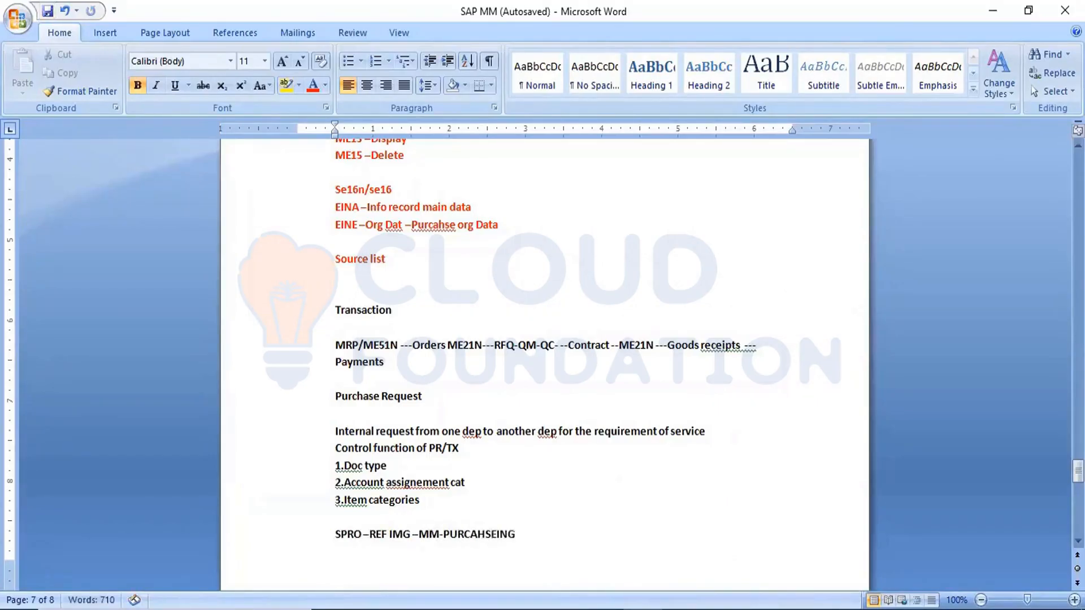
pyautogui.write(' -')
pyautogui.write('PURCAHSE')
pyautogui.write(' RE')
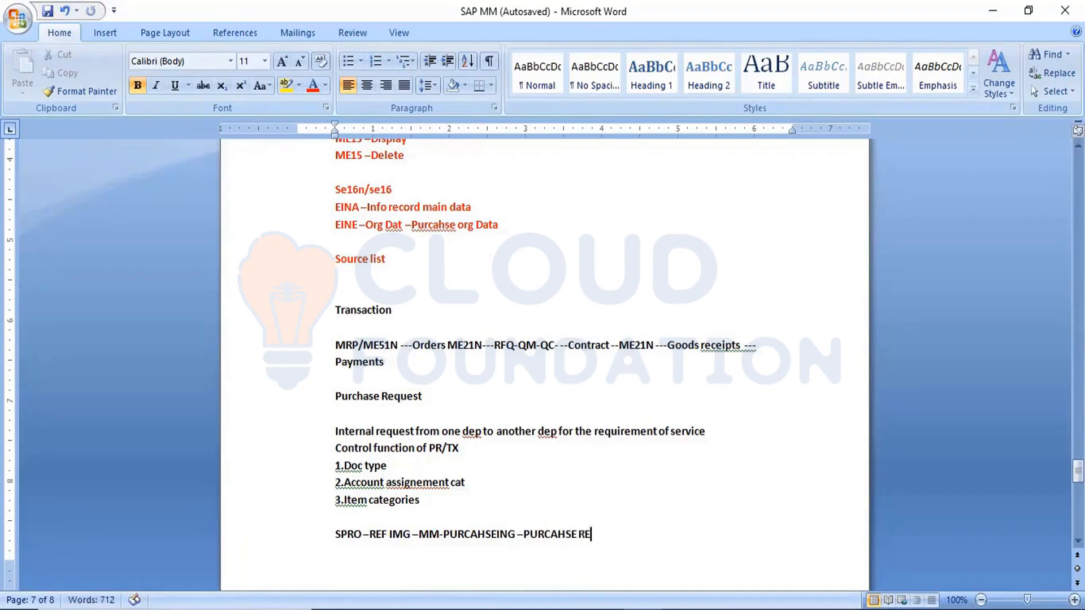
pyautogui.write('QUEST')
# Step: Leave blank lines after the configuration path and list "1.Define document type" as the first configuration task
pyautogui.press('Return')
pyautogui.press('Return')
pyautogui.press('Return')
pyautogui.press('Return')
pyautogui.press('Return')
pyautogui.press('Return')
pyautogui.write('1.')
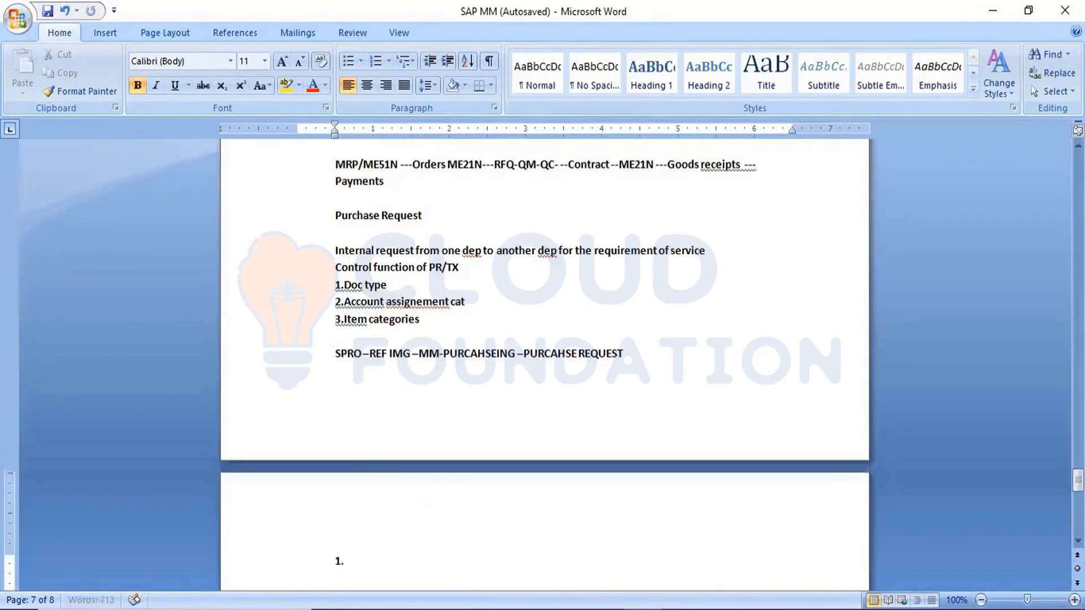
pyautogui.write('Define document type')
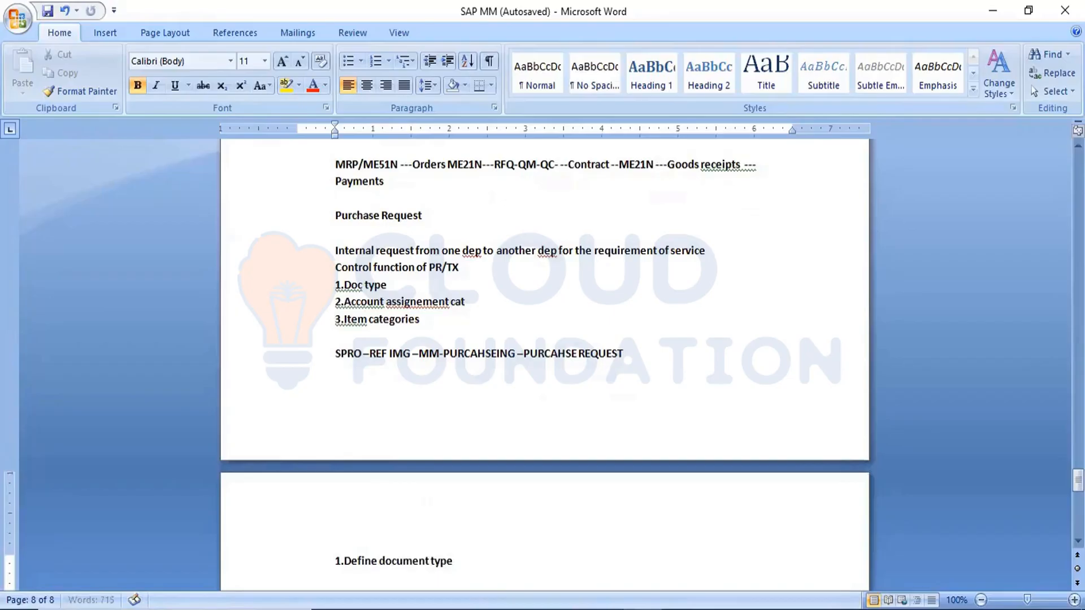
pyautogui.press('Return')
# Step: Add "2.Define Number ranges" as the second configuration task
pyautogui.write('2.')
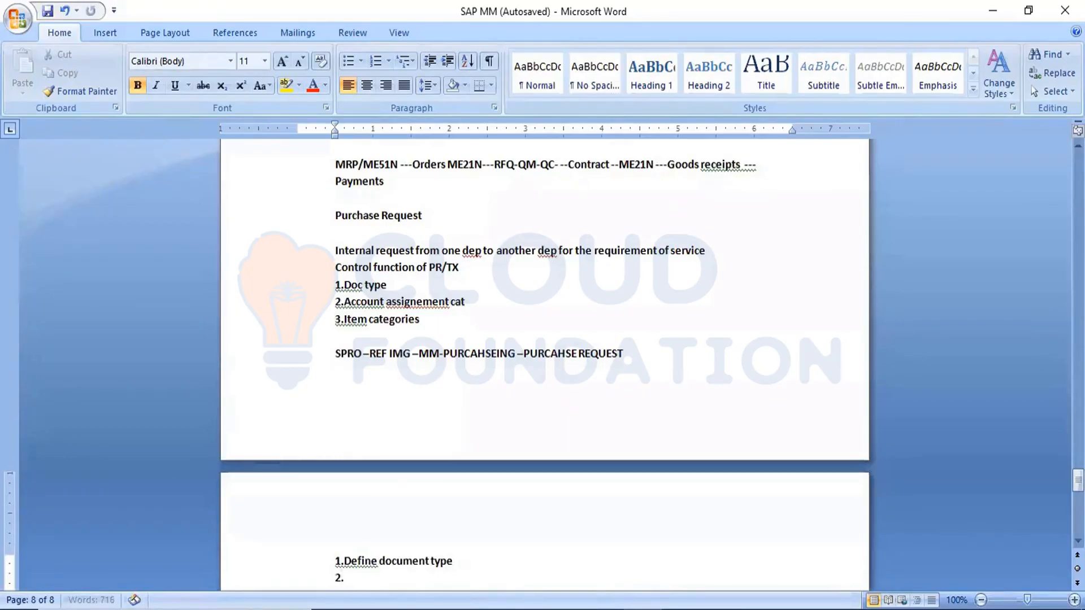
pyautogui.write('Def')
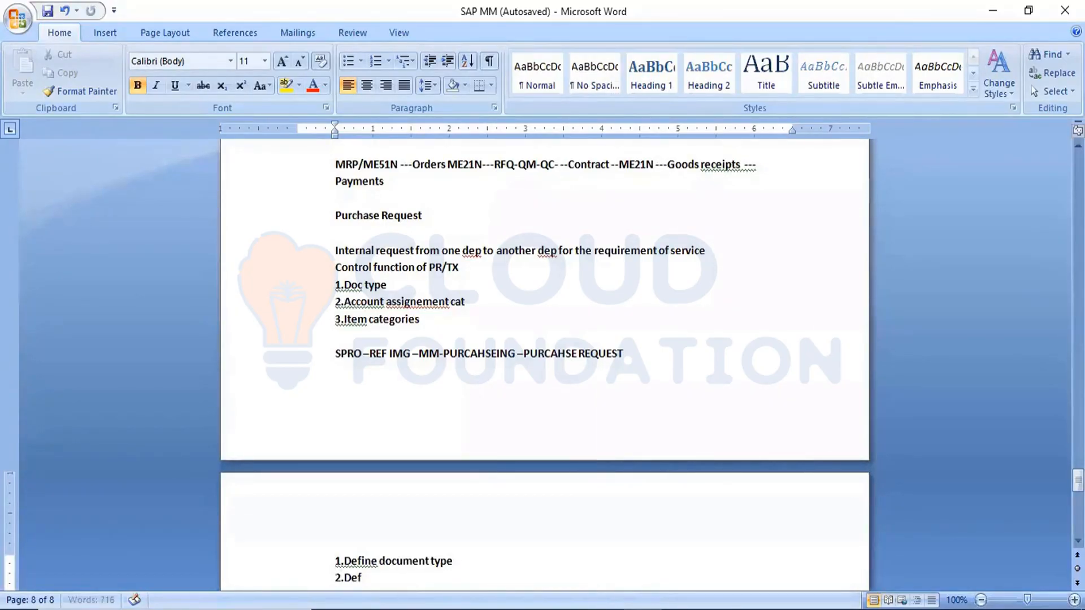
pyautogui.write('ine Number ranges')
pyautogui.press('Return')
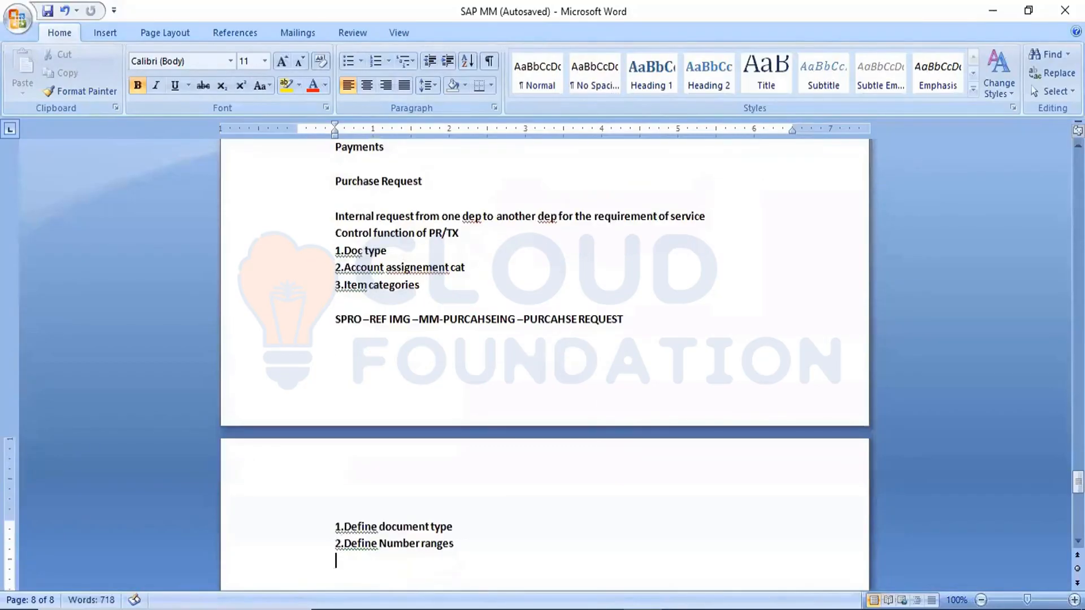
# Step: Begin the third configuration task line with "3.Assign Doc"
pyautogui.write('3.Assign Doc')
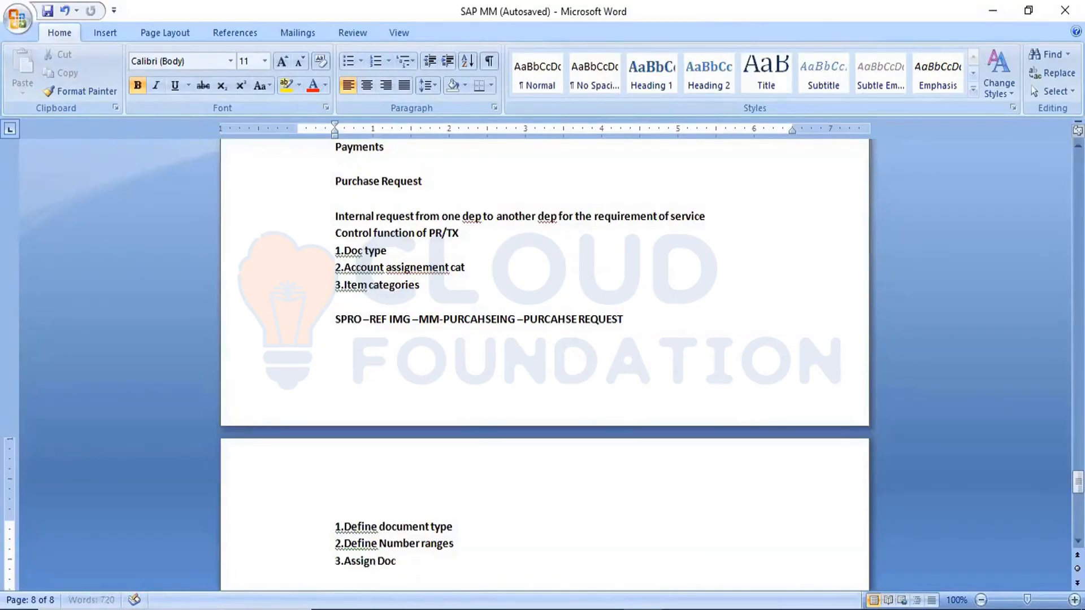
pyautogui.press('BackSpace')
pyautogui.click(420, 522)
pyautogui.write('u')
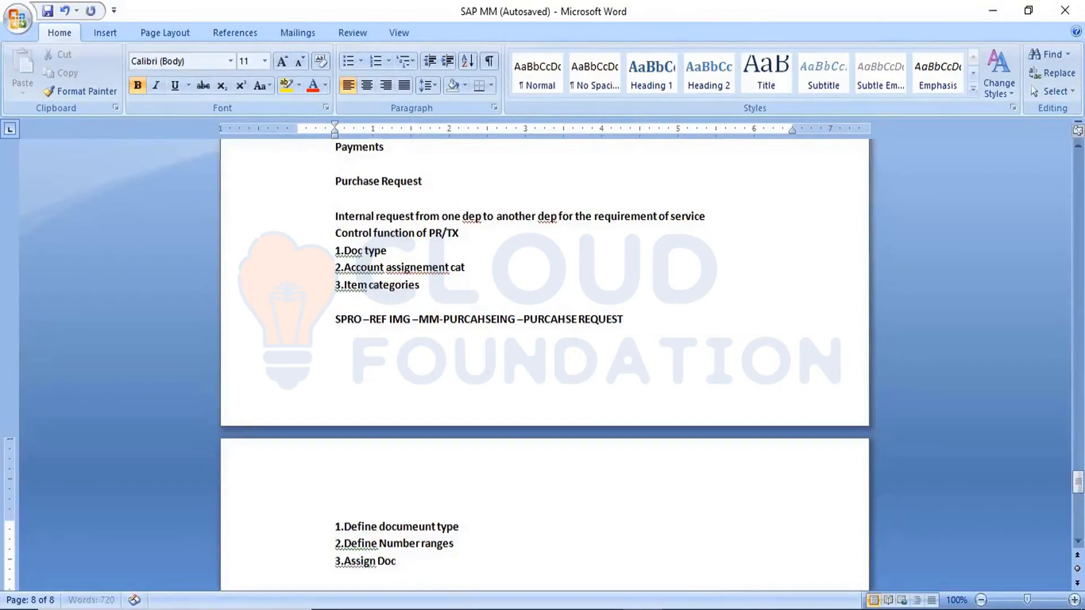
pyautogui.press('BackSpace')
pyautogui.press('BackSpace')
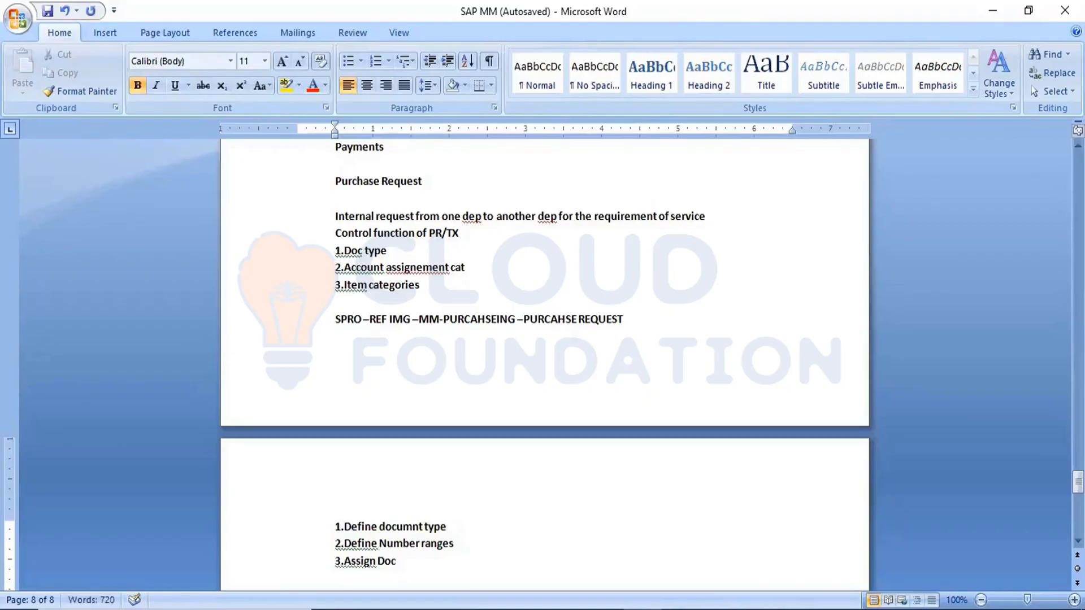
pyautogui.write('e')
pyautogui.click(407, 562)
# Step: Complete the third configuration task so it reads "3.Assign document type to number ranges"
pyautogui.press('BackSpace')
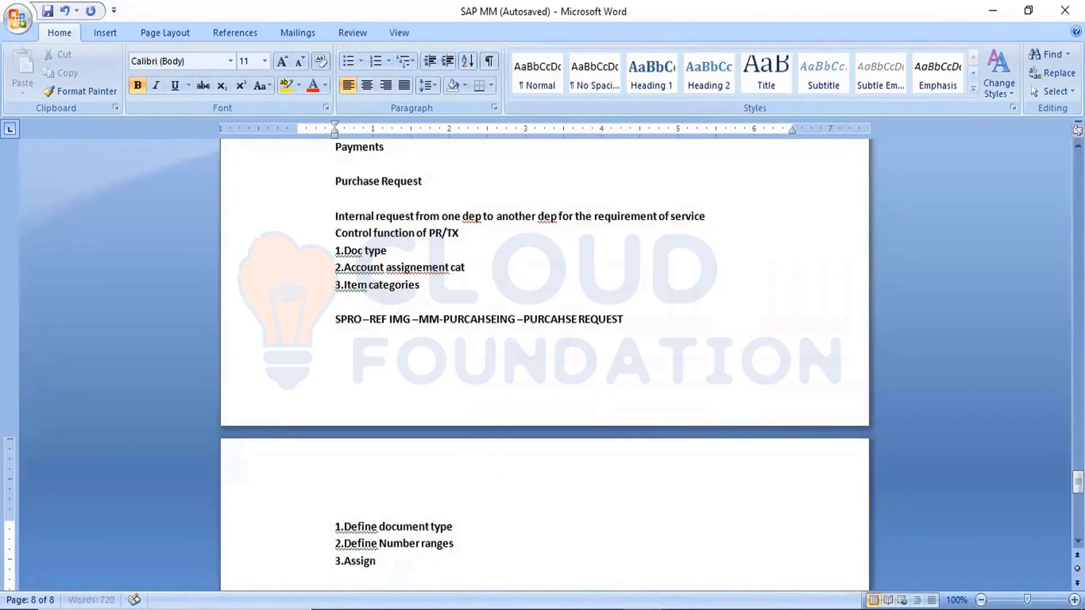
pyautogui.write('document type to ')
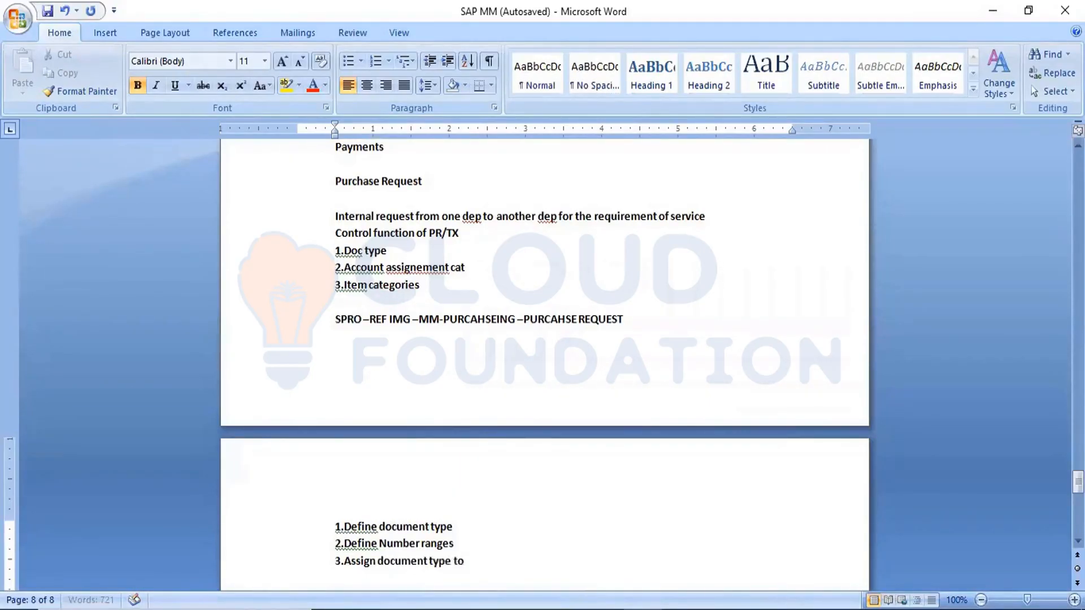
pyautogui.write('number ranges')
pyautogui.press('Return')
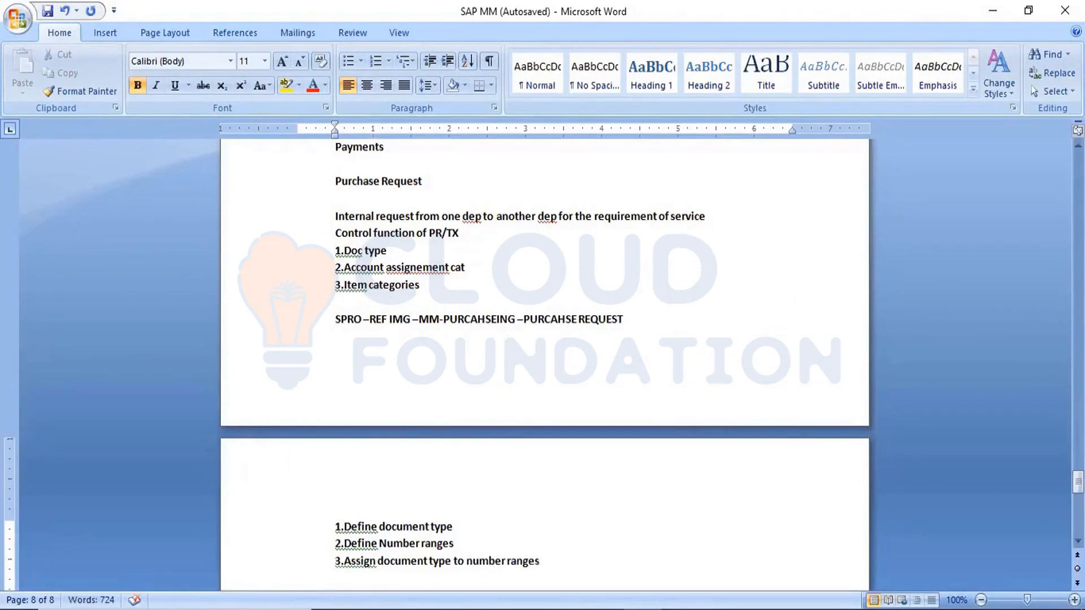
# Step: Add "4.Define field selections" as the fourth configuration task
pyautogui.write('4.D')
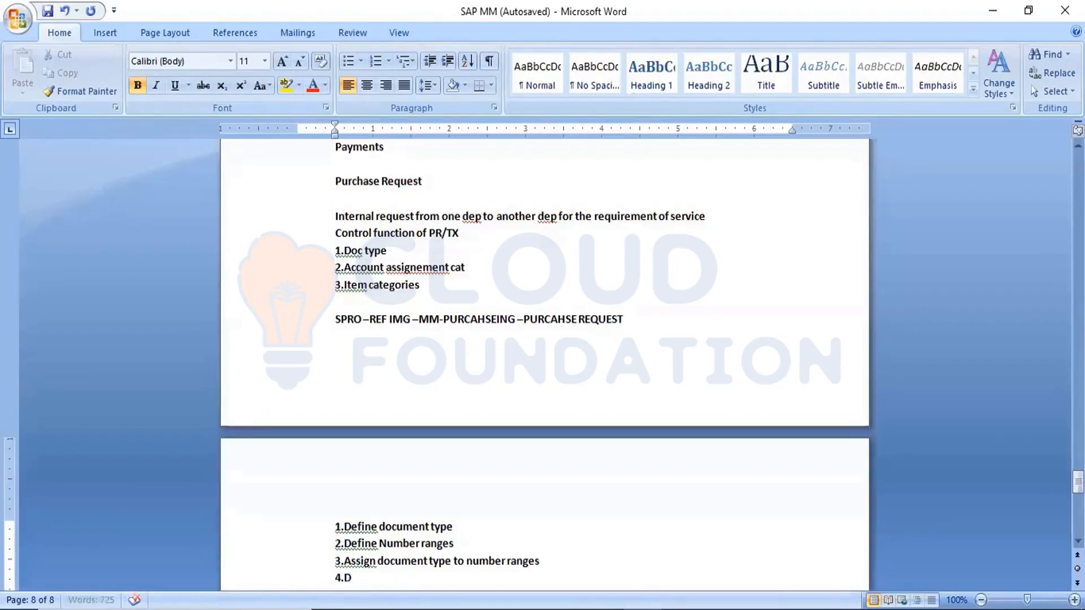
pyautogui.write('efine d')
pyautogui.press('BackSpace')
pyautogui.write('f')
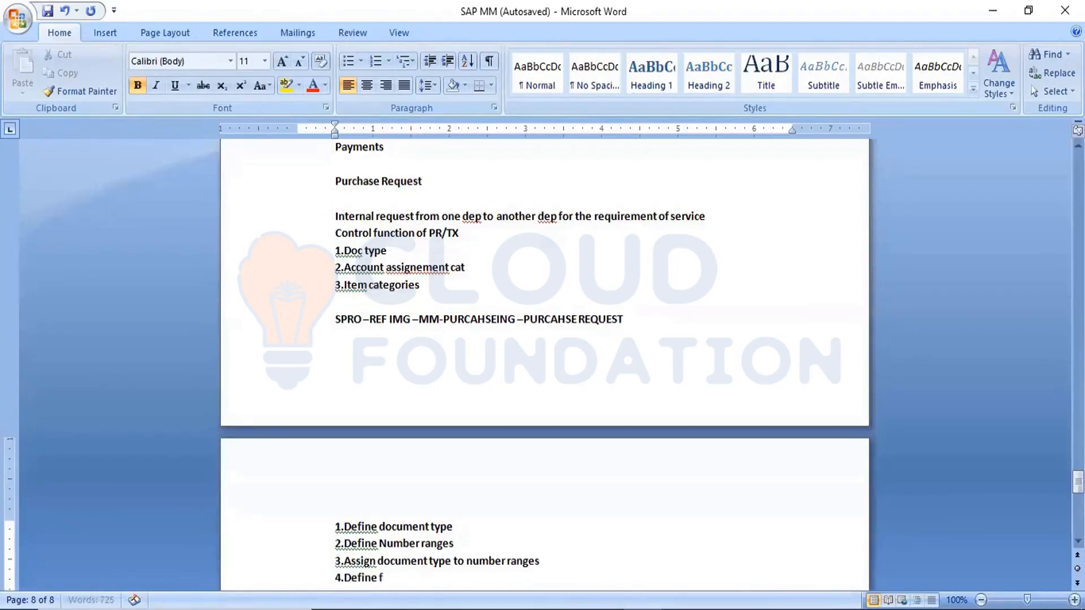
pyautogui.write('ields')
pyautogui.press('BackSpace')
pyautogui.write('selections')
pyautogui.press('Return')
# Step: Add "5.Assign field selection to document type" as the fifth configuration task, followed by a blank line
pyautogui.write('5')
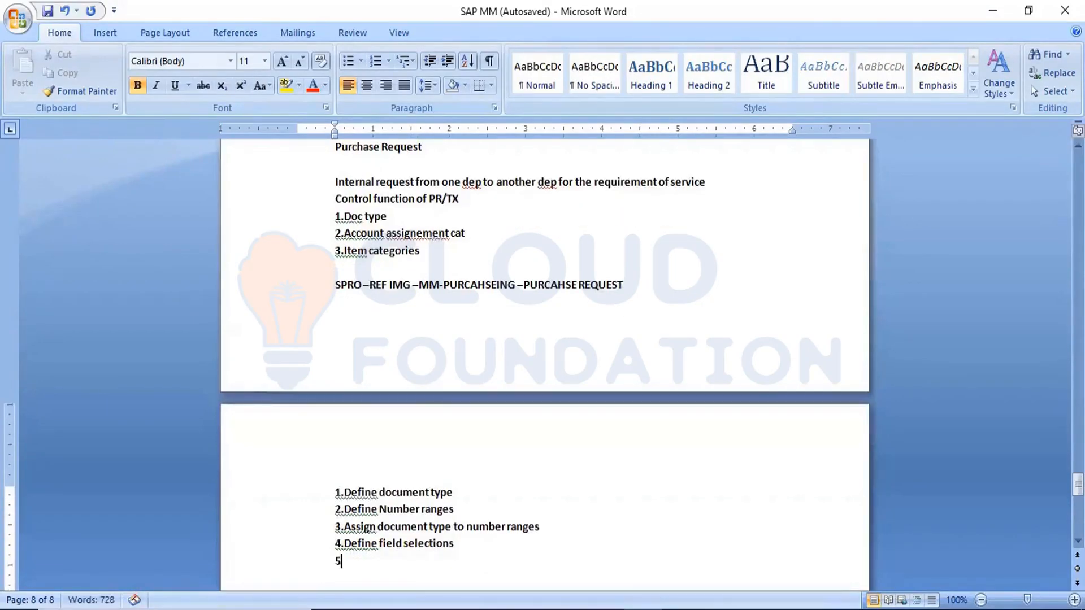
pyautogui.write('.Assign fie')
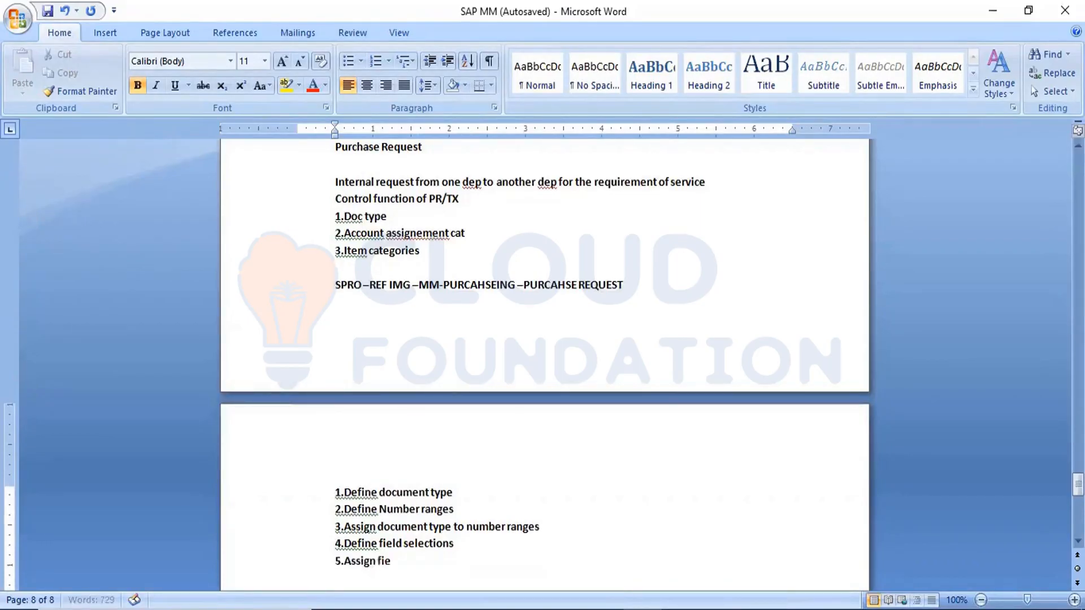
pyautogui.write('ld')
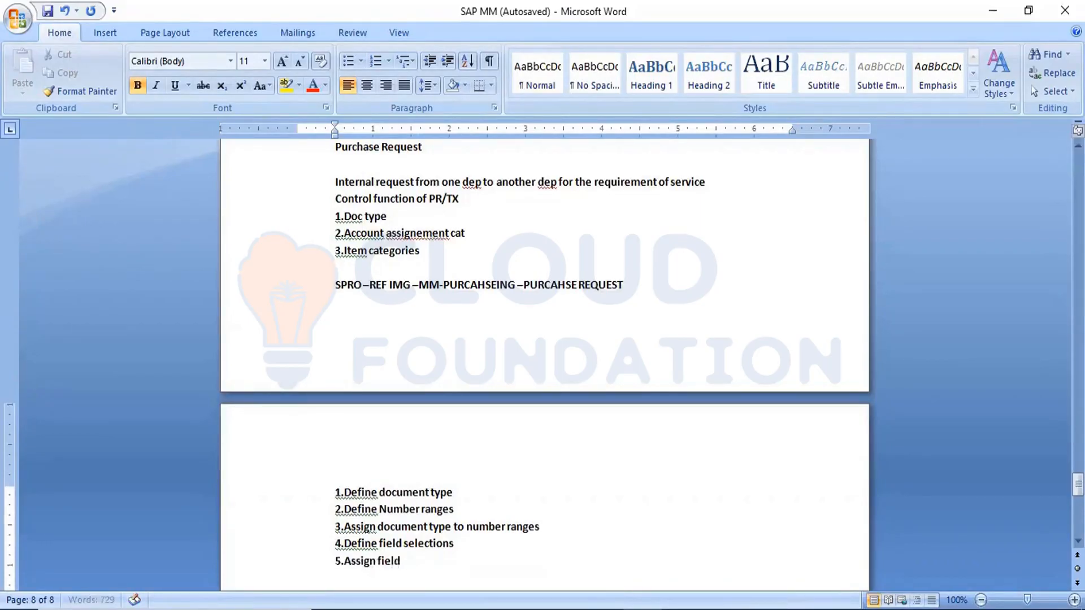
pyautogui.write(' selection to document t')
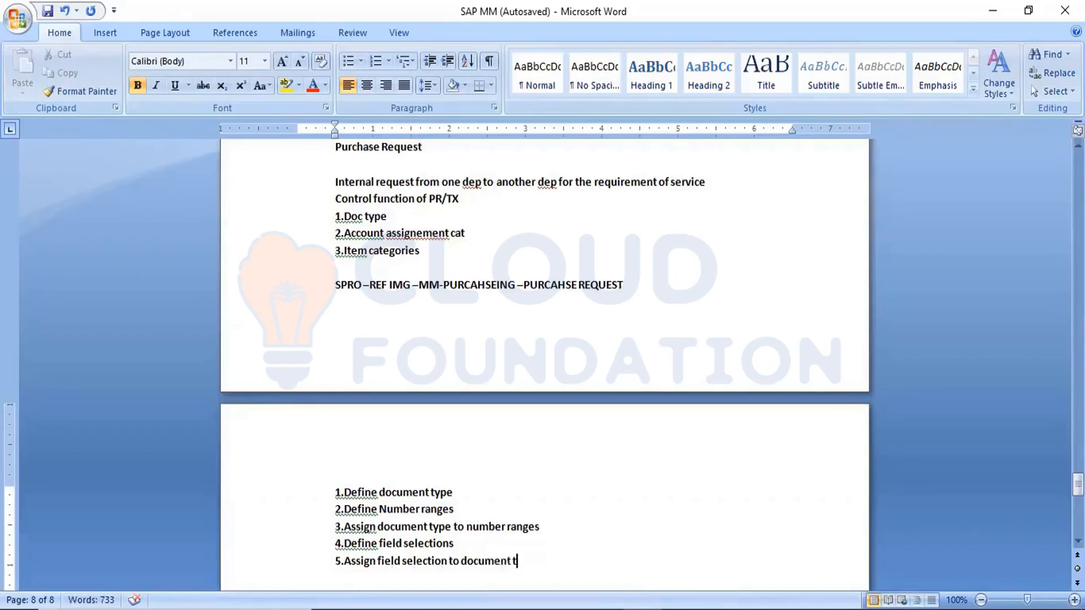
pyautogui.write('ype')
pyautogui.press('Return')
pyautogui.press('Return')
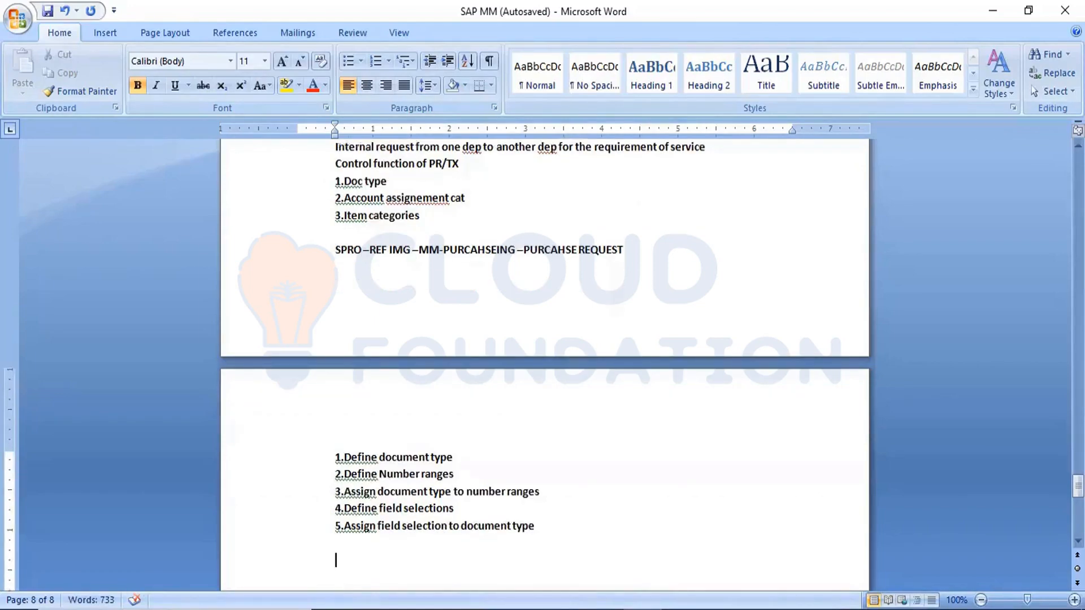
# Step: List the transaction codes "ME51N –Create" and "ME52N –Change" on separate lines below the configuration tasks
pyautogui.write('ME51N -cREATE')
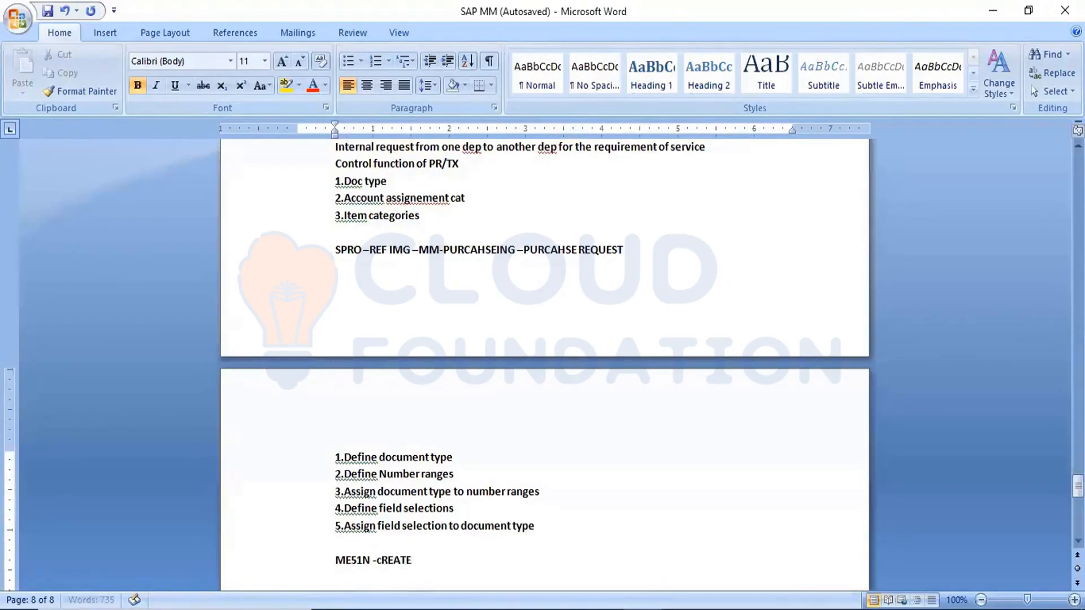
pyautogui.press('Return')
pyautogui.write('ME52N')
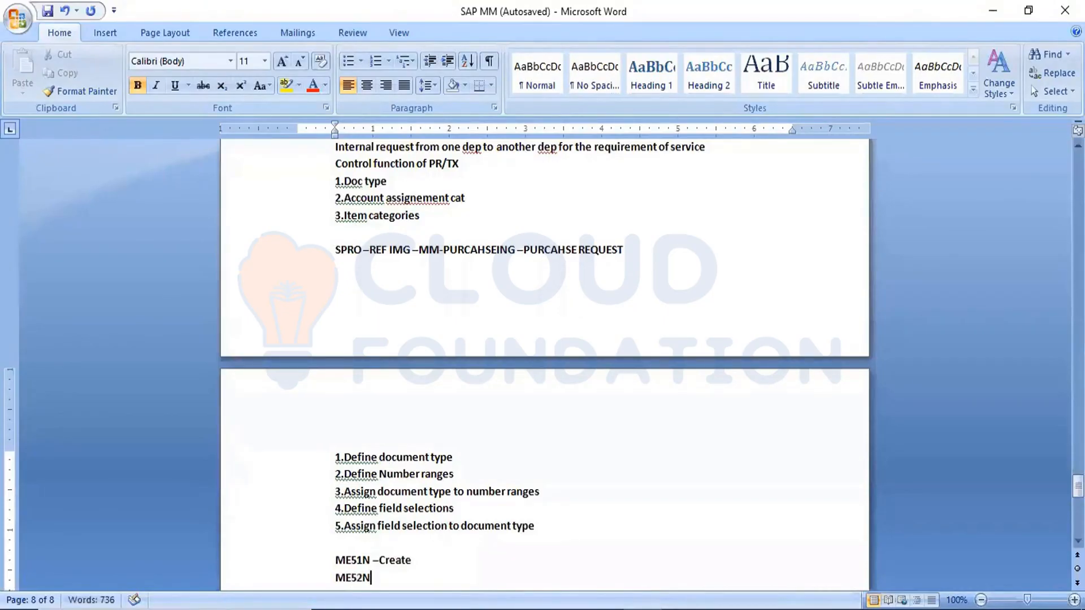
pyautogui.write(' -Change')
pyautogui.press('Return')
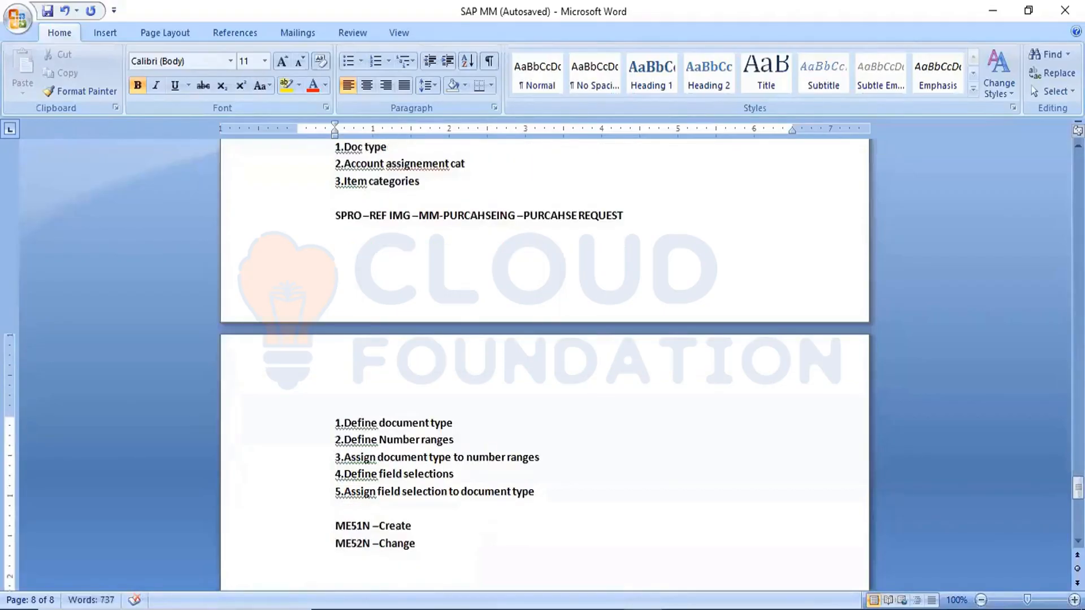
# Step: Add the transaction codes "ME53N –Display" and "ME54N –Release" to the transaction list
pyautogui.write('ME53')
pyautogui.write('N -')
pyautogui.write('Display')
pyautogui.press('Return')
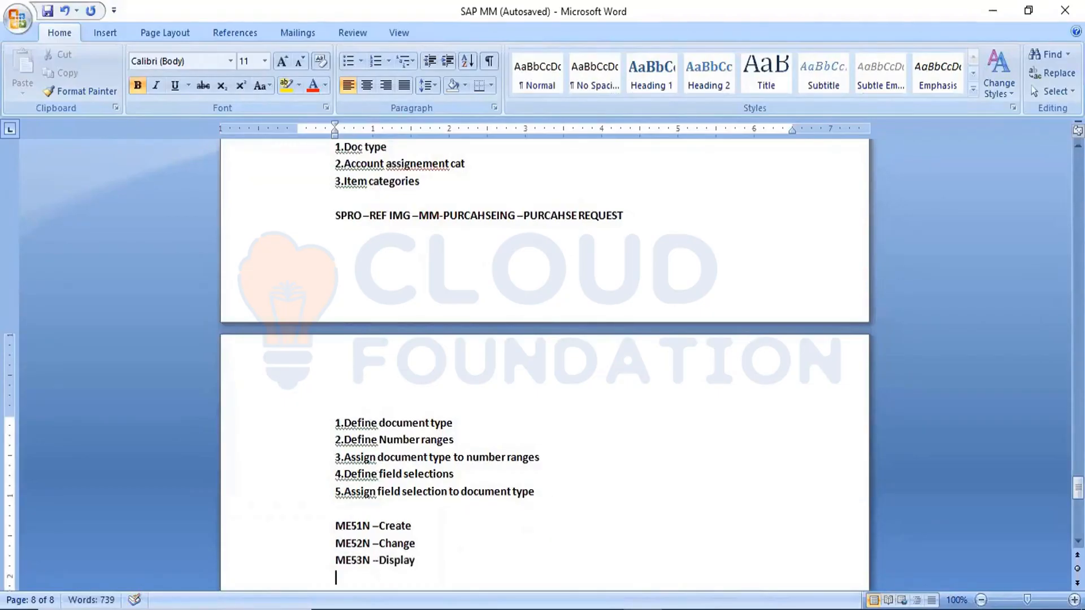
pyautogui.write('ME54N -Release')
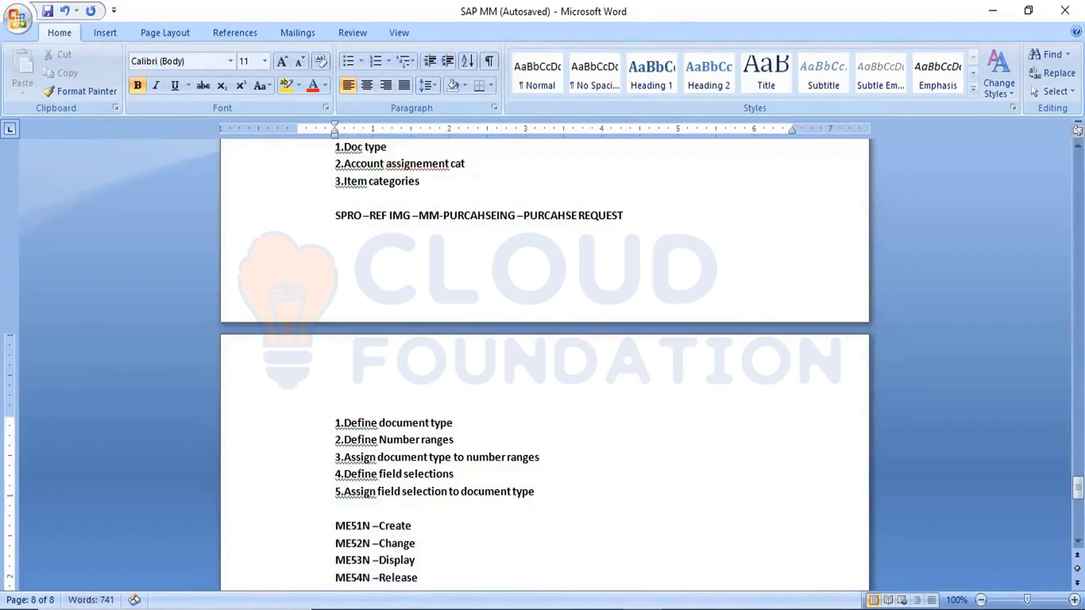
pyautogui.press('Return')
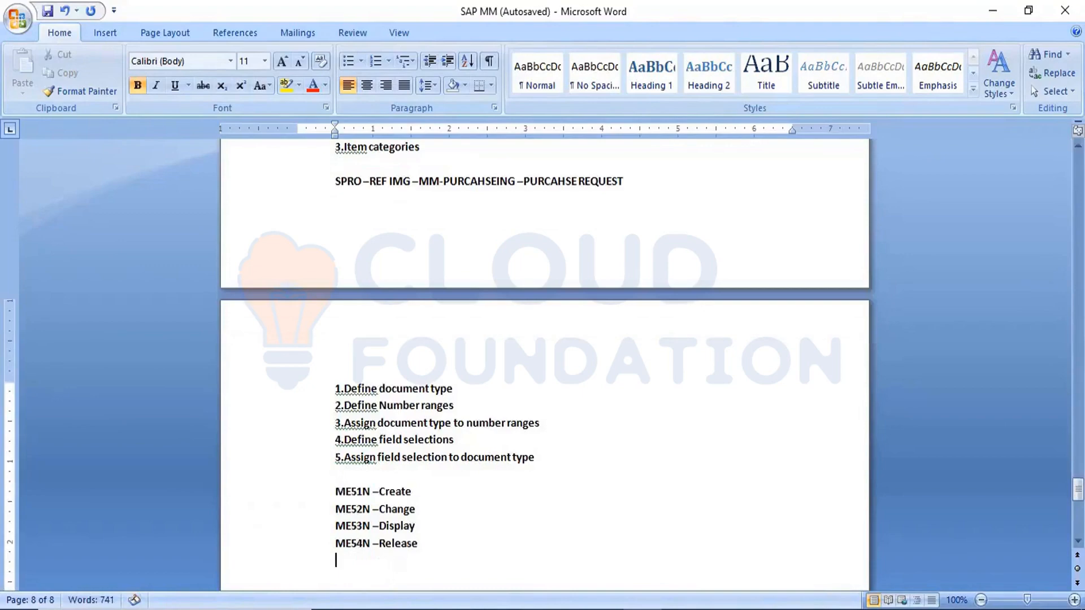
# Step: Leave a blank line below the transaction codes, add the line "Tbale --- EBAN" and save the document
pyautogui.press('Return')
pyautogui.write('Tbale ---')
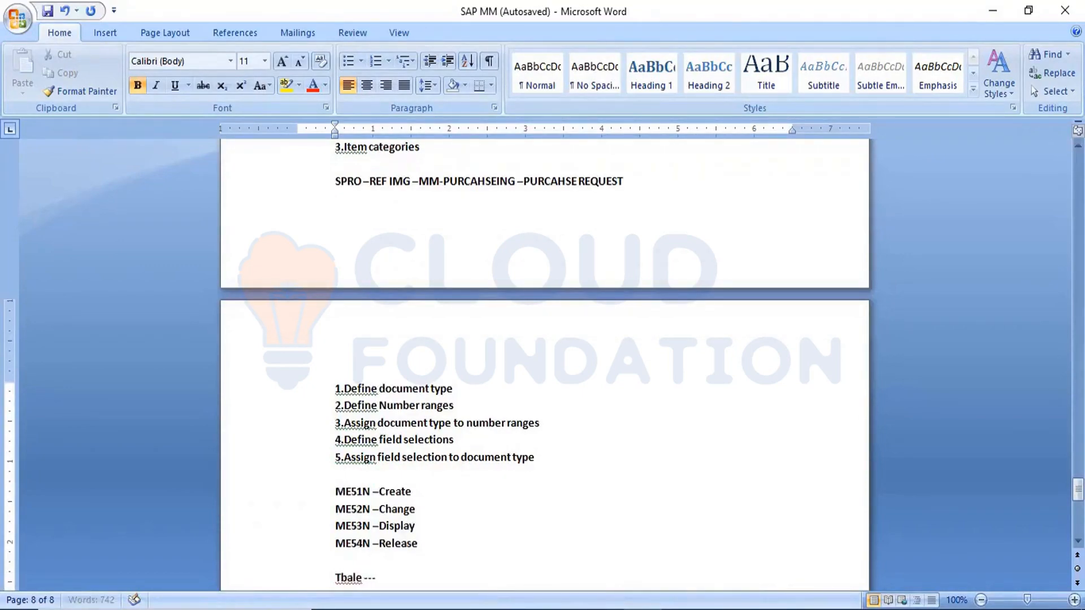
pyautogui.write(' EBAN')
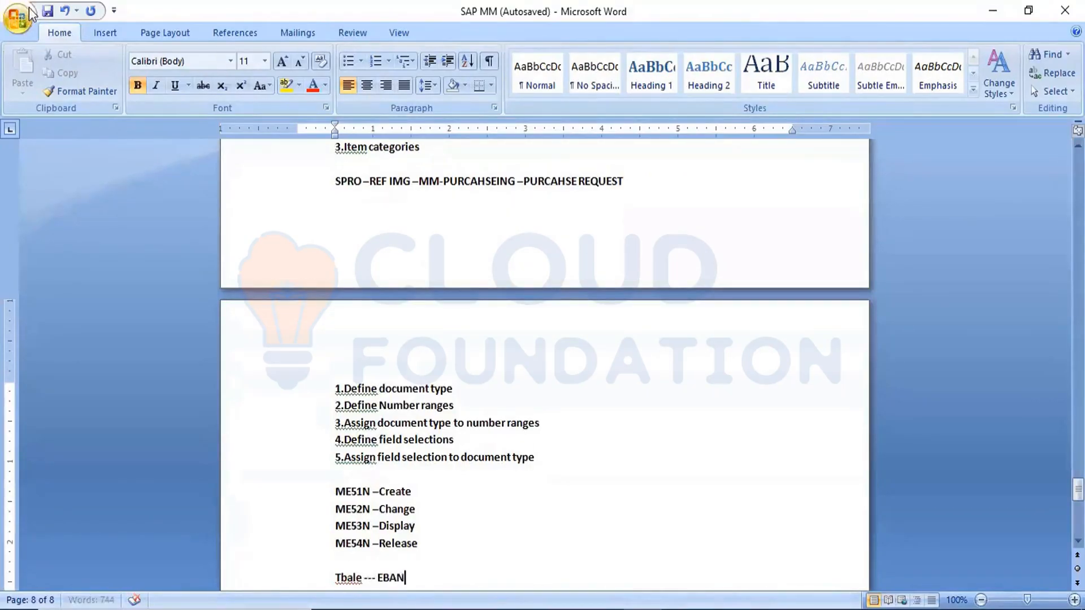
pyautogui.click(48, 13)
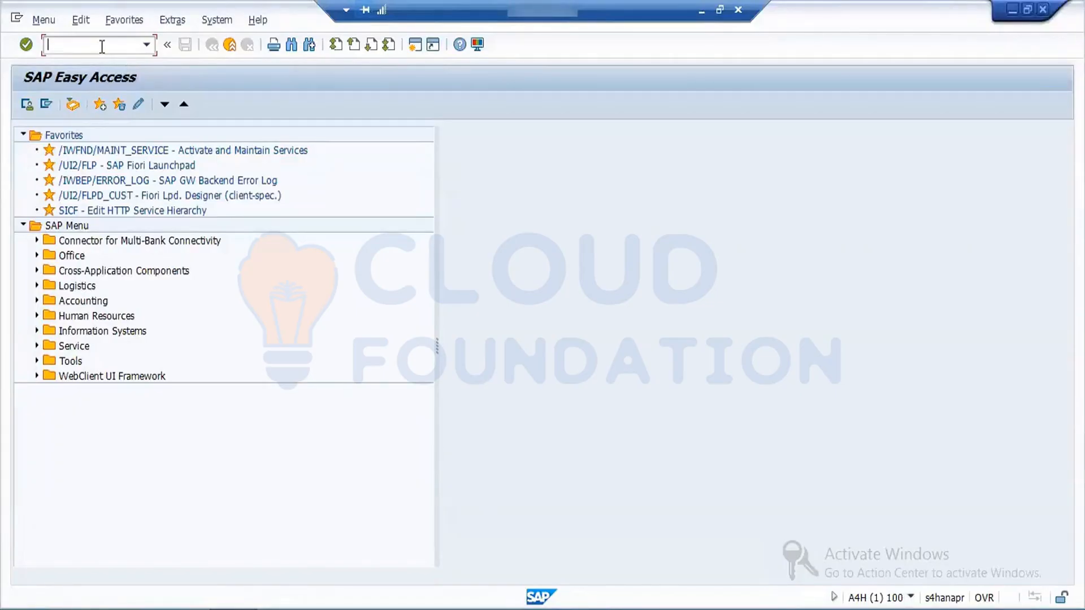
# Step: Switch to SAP, start SPRO, display the reference IMG and open Define Document Types under Materials Management, Purchasing, Purchase Requisition
pyautogui.write('spro')
pyautogui.press('Return')
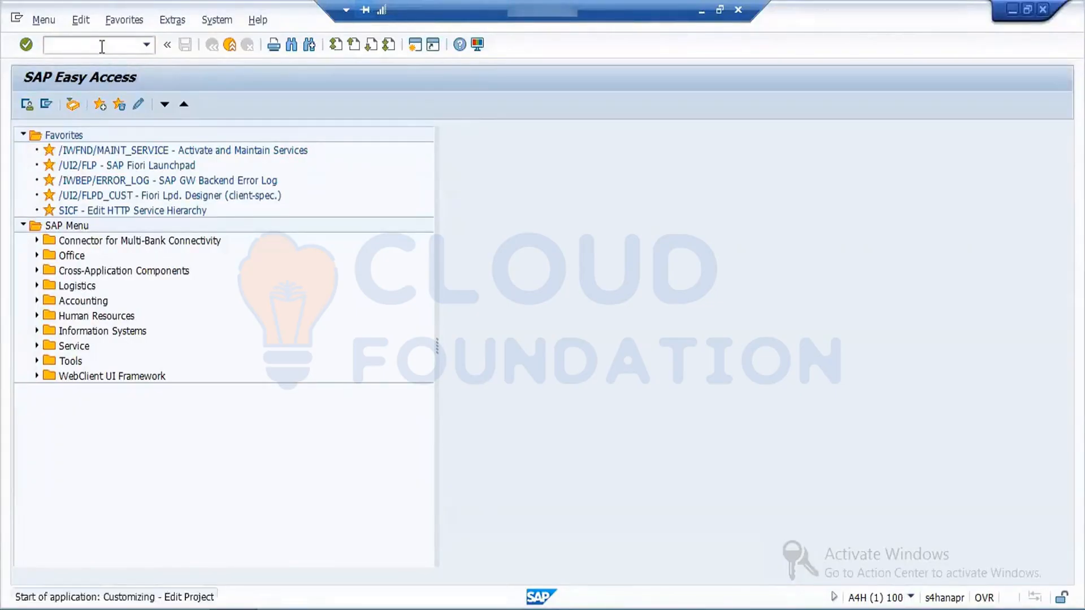
pyautogui.click(87, 106)
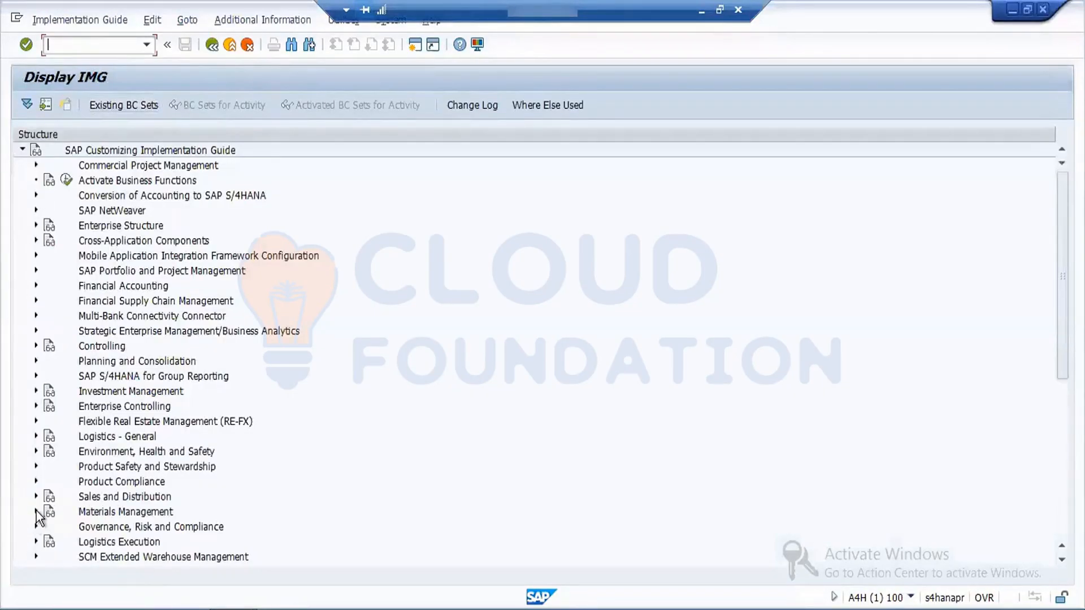
pyautogui.click(37, 511)
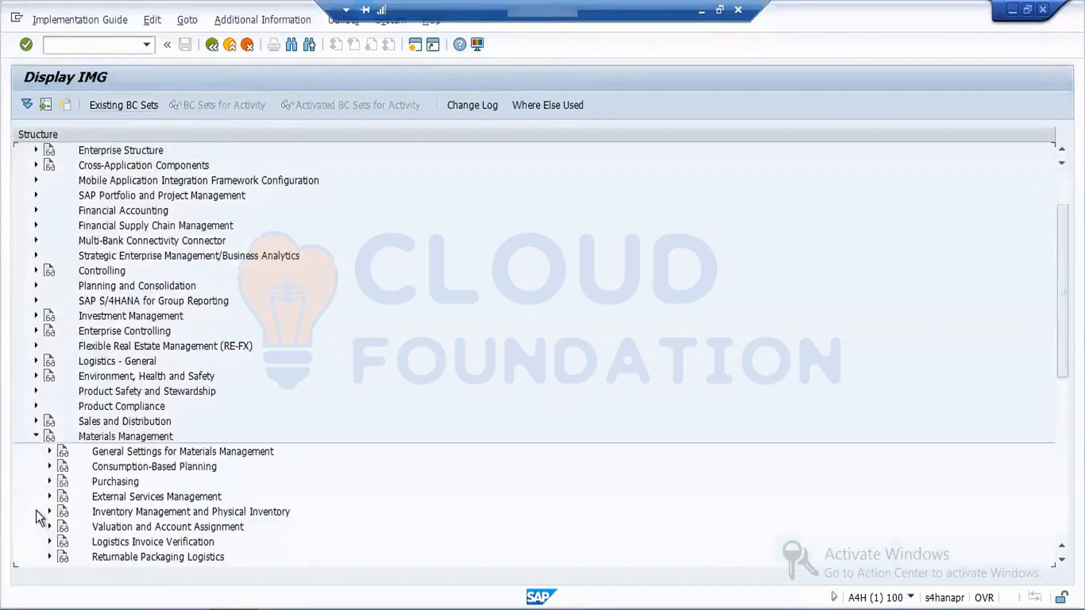
pyautogui.click(48, 482)
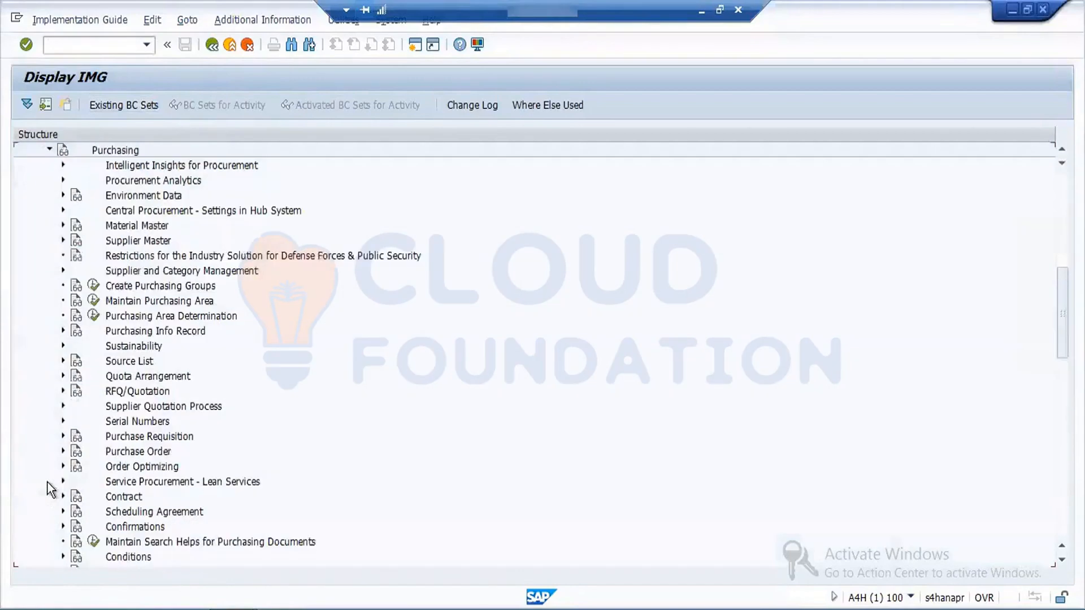
pyautogui.click(63, 436)
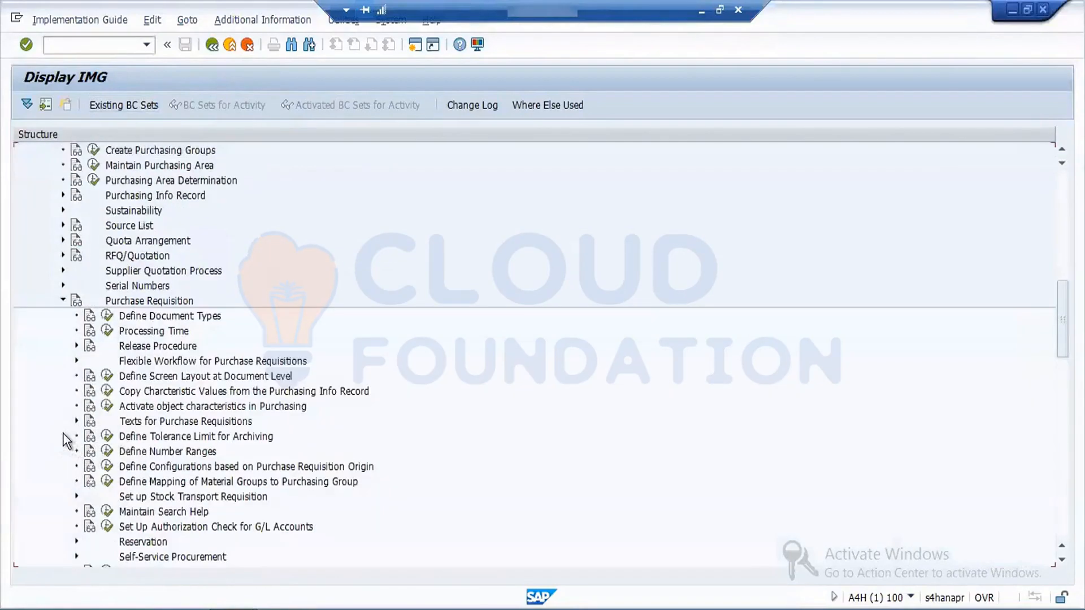
pyautogui.click(106, 318)
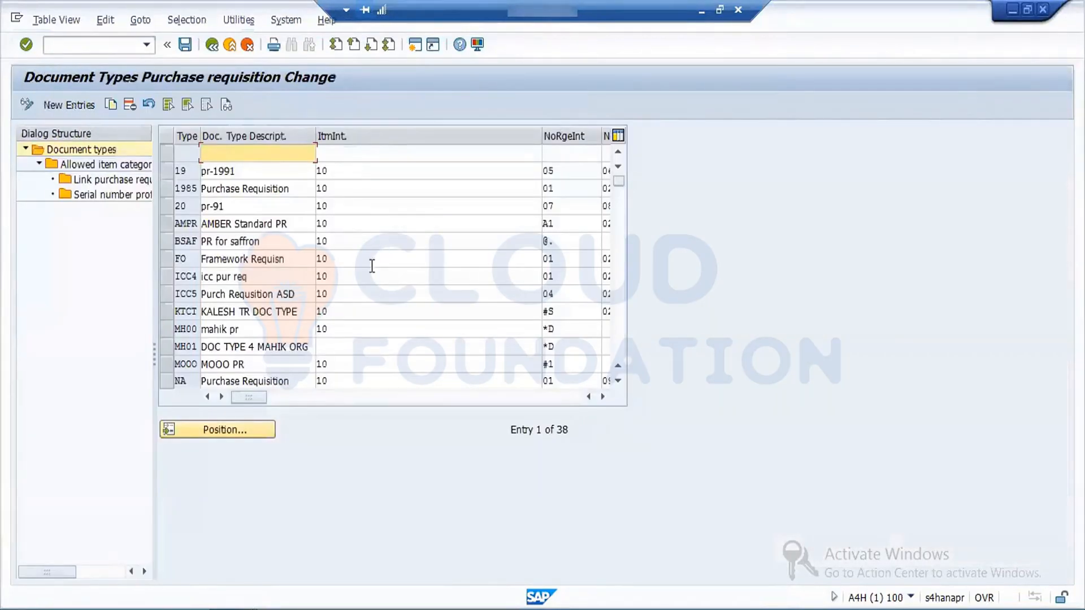
# Step: Position the document types list at document type NB and select its row
pyautogui.click(250, 438)
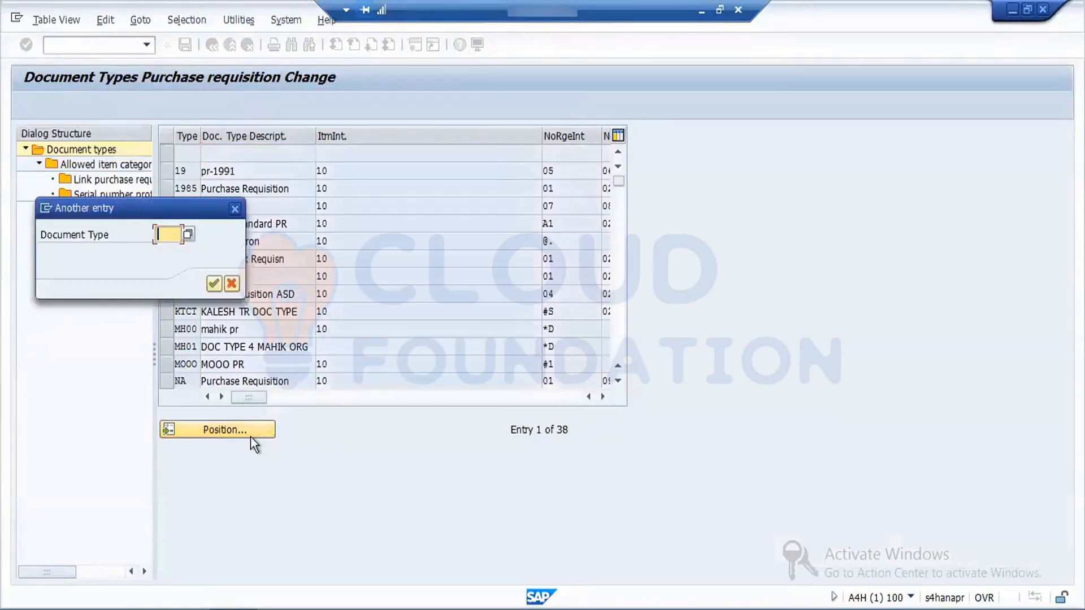
pyautogui.write('NB')
pyautogui.press('Return')
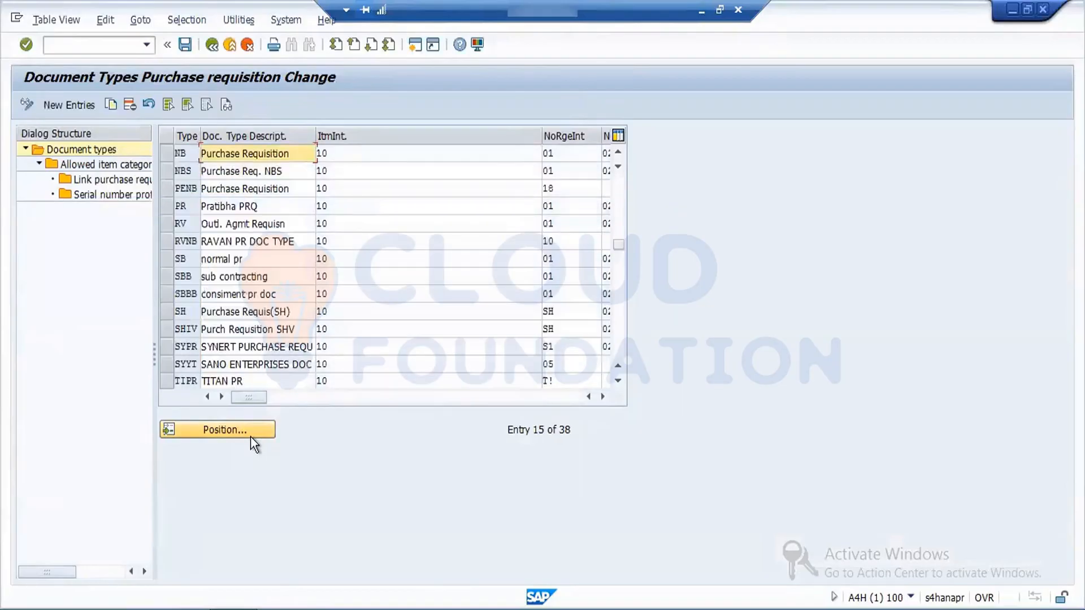
pyautogui.click(166, 155)
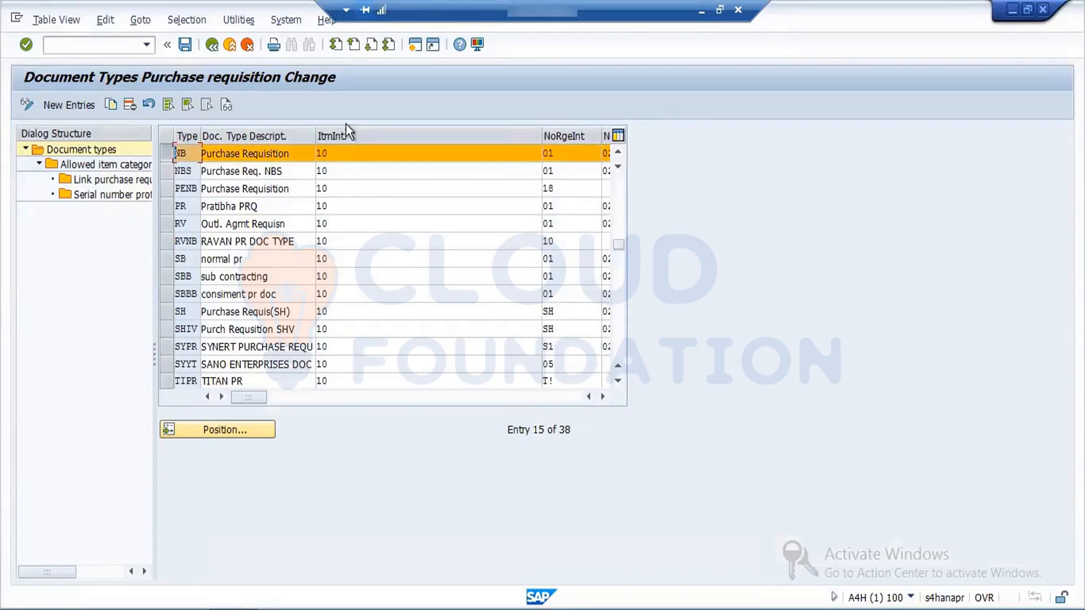
# Step: Examine the item interval and internal number range assignment of document type NB
pyautogui.click(333, 152)
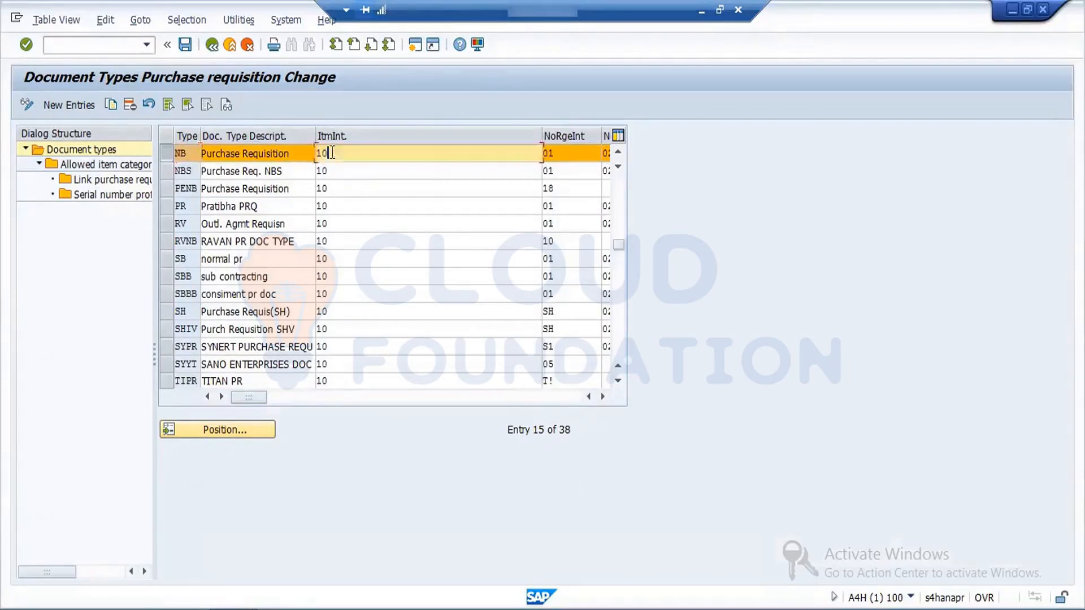
pyautogui.moveTo(332, 152); pyautogui.dragTo(278, 154)
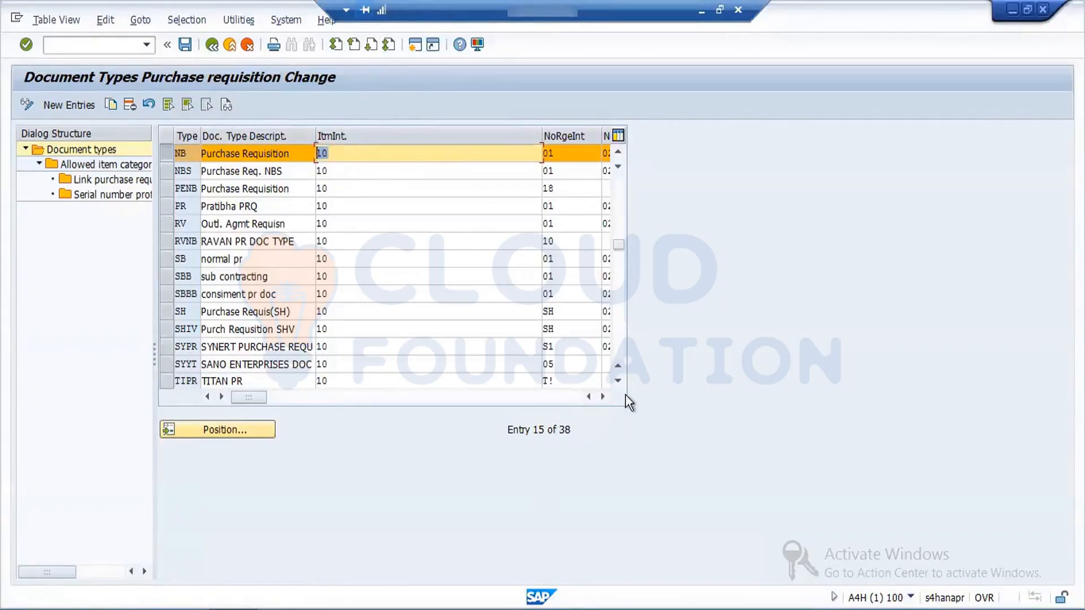
pyautogui.click(602, 396)
pyautogui.click(603, 396)
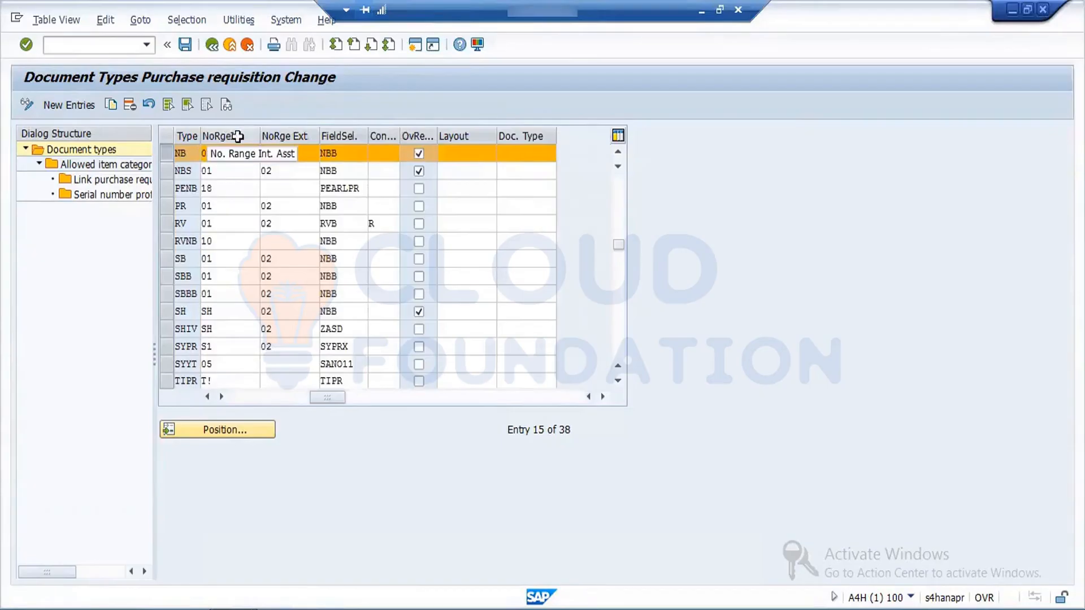
pyautogui.click(253, 154)
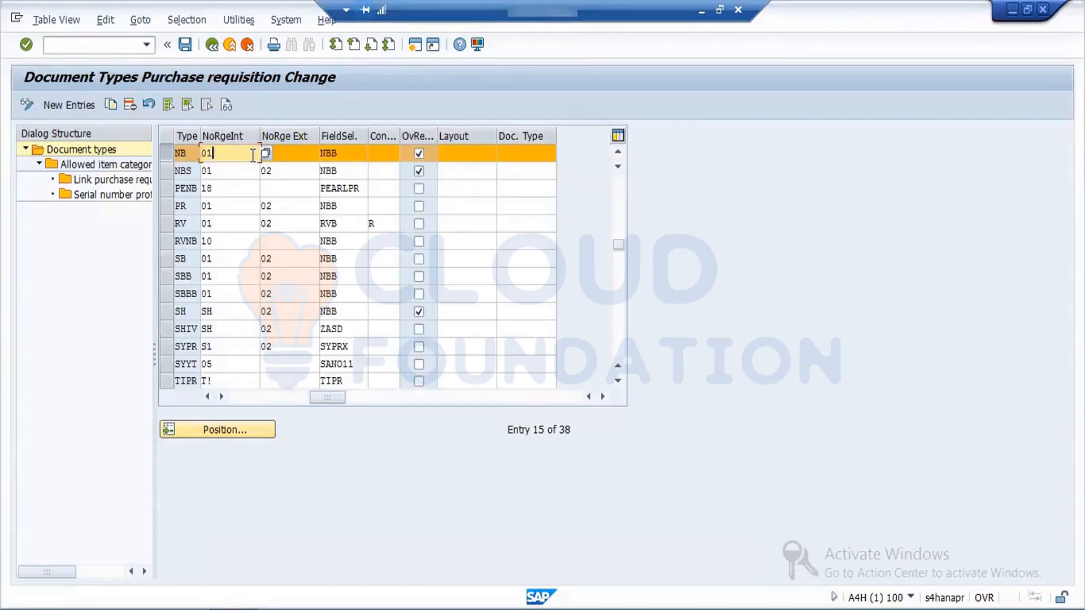
# Step: Set the external number range of document type NB to 02 and review its field selection key
pyautogui.click(288, 154)
pyautogui.write('02')
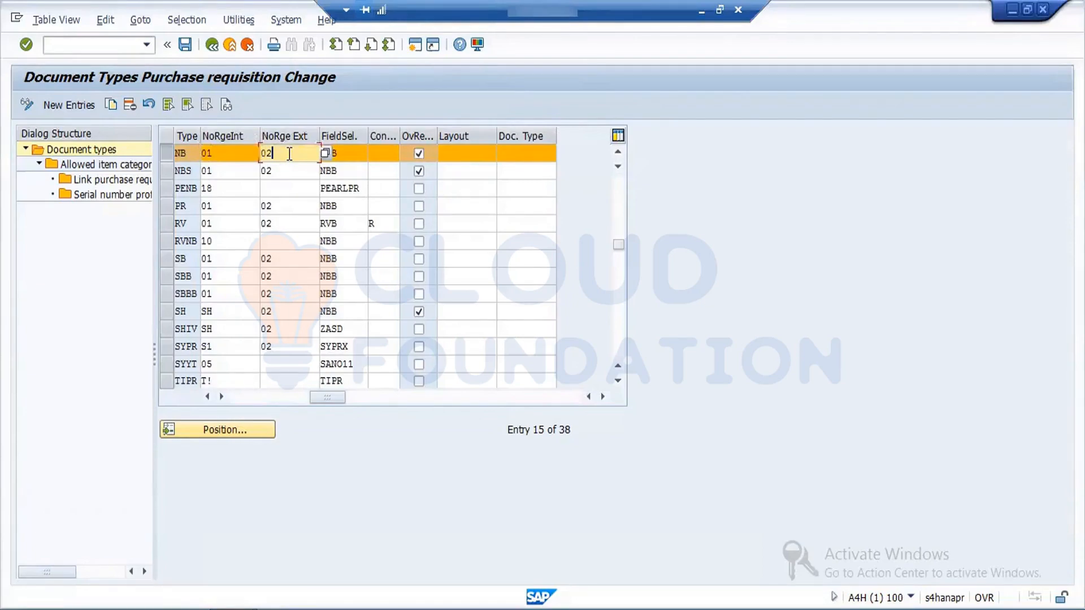
pyautogui.click(353, 157)
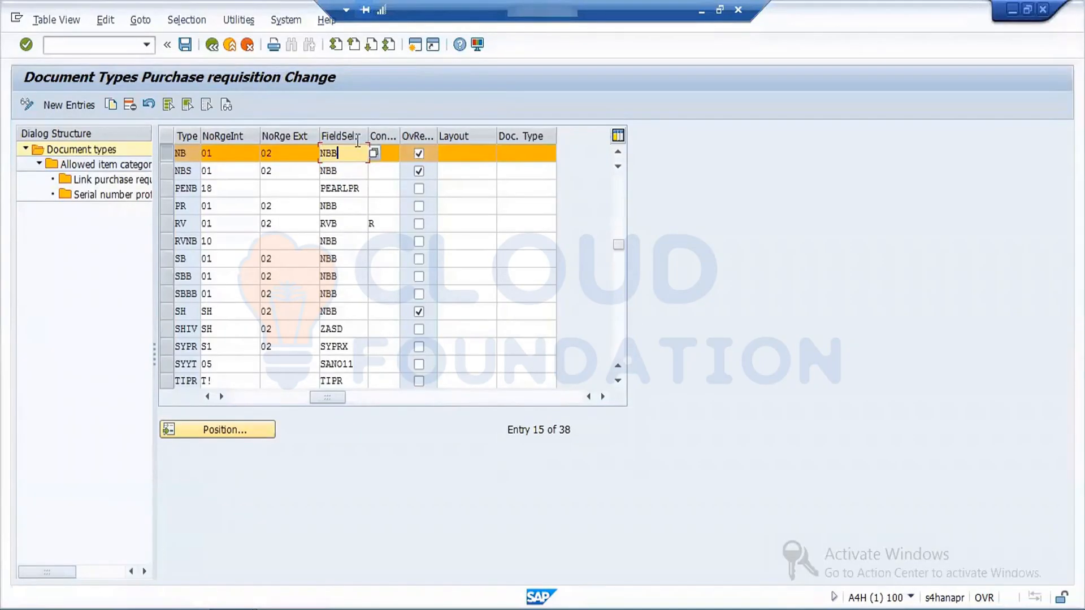
pyautogui.moveTo(348, 154); pyautogui.dragTo(280, 148)
pyautogui.click(419, 153)
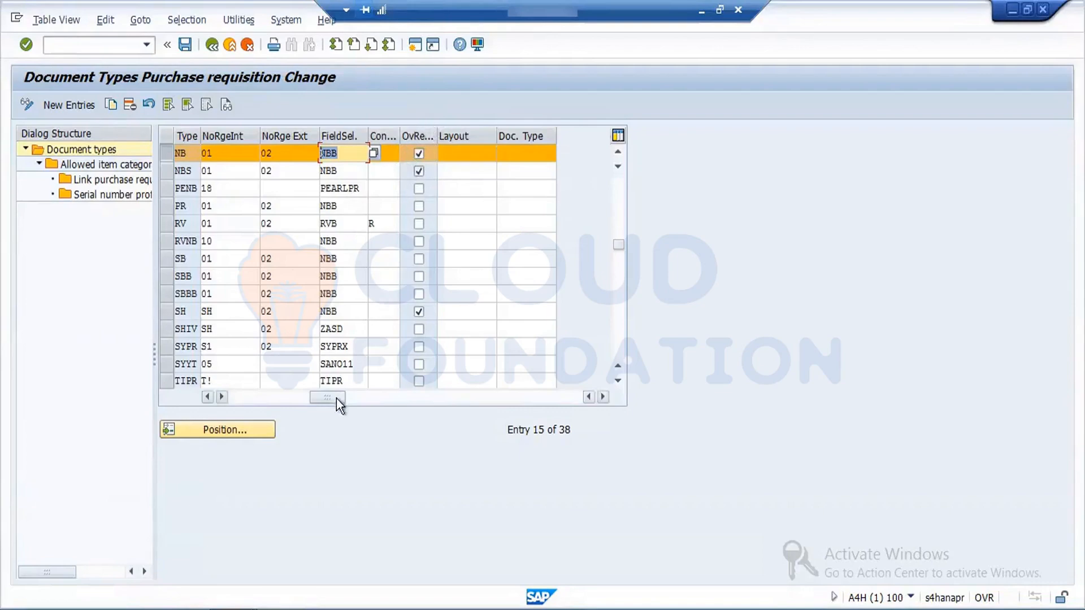
# Step: Start a copy of document type NB and set the new type's code to FNB
pyautogui.moveTo(337, 398); pyautogui.dragTo(209, 398)
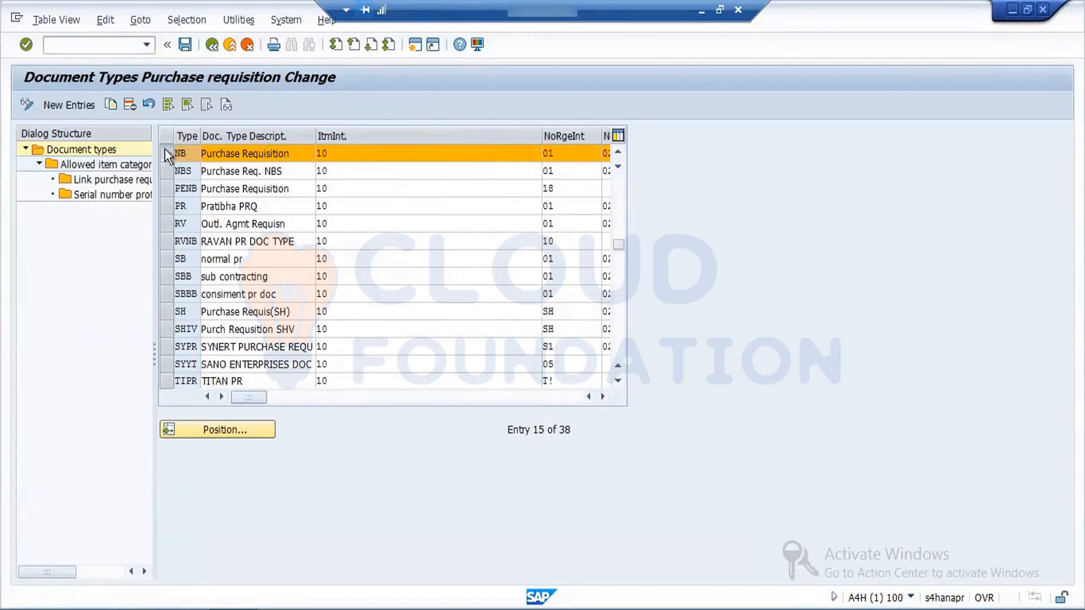
pyautogui.click(110, 106)
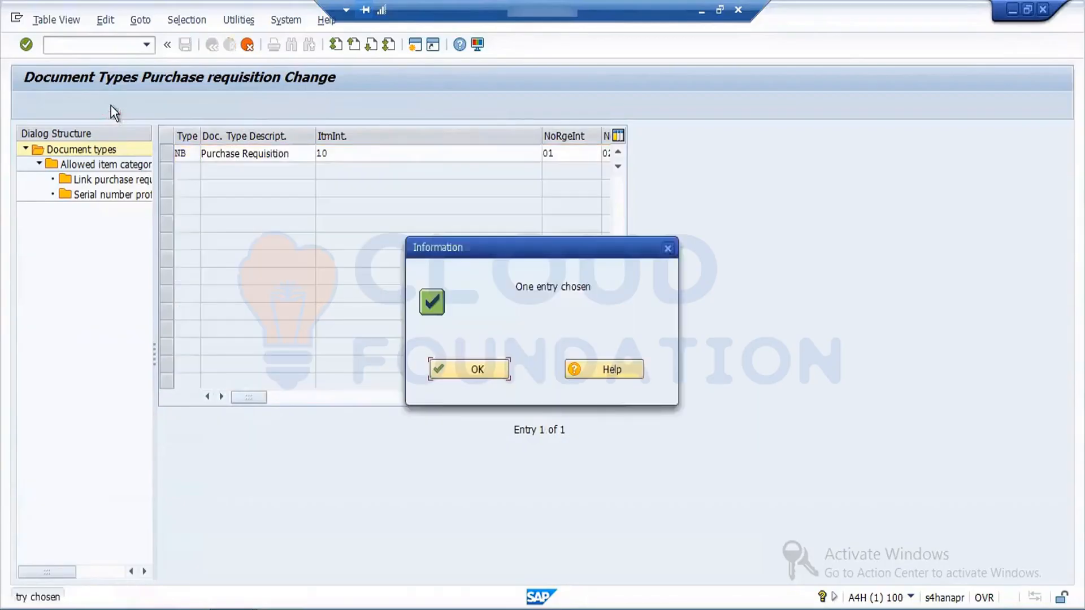
pyautogui.click(487, 366)
pyautogui.doubleClick(182, 153)
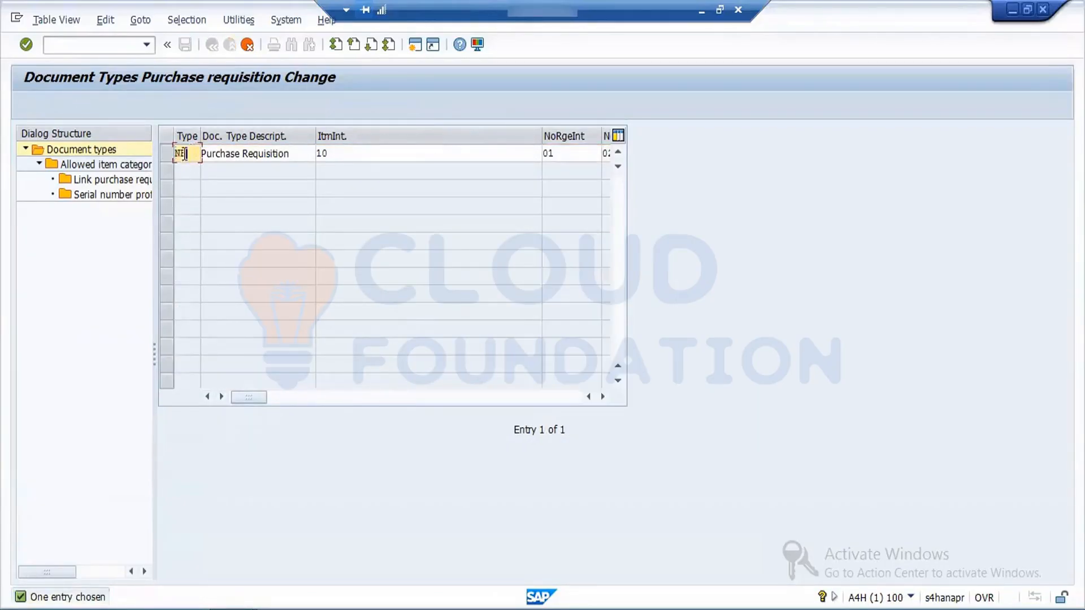
pyautogui.write('FNB')
# Step: Replace the description of document type FNB with "Ford Internal Reqt"
pyautogui.moveTo(292, 153); pyautogui.dragTo(199, 150)
pyautogui.press('Delete')
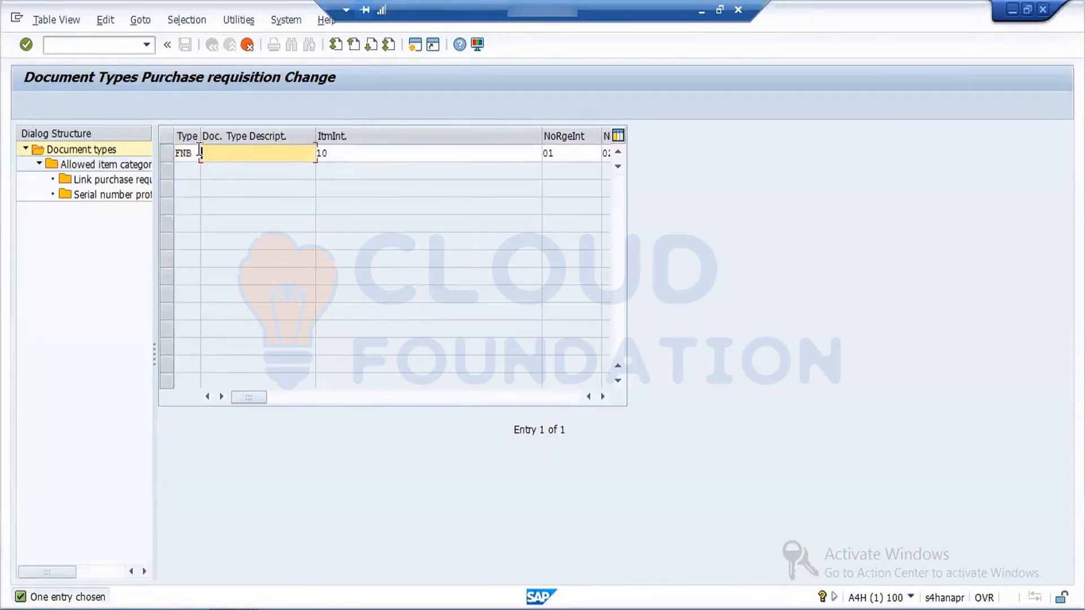
pyautogui.write('Ford Internal REQUES')
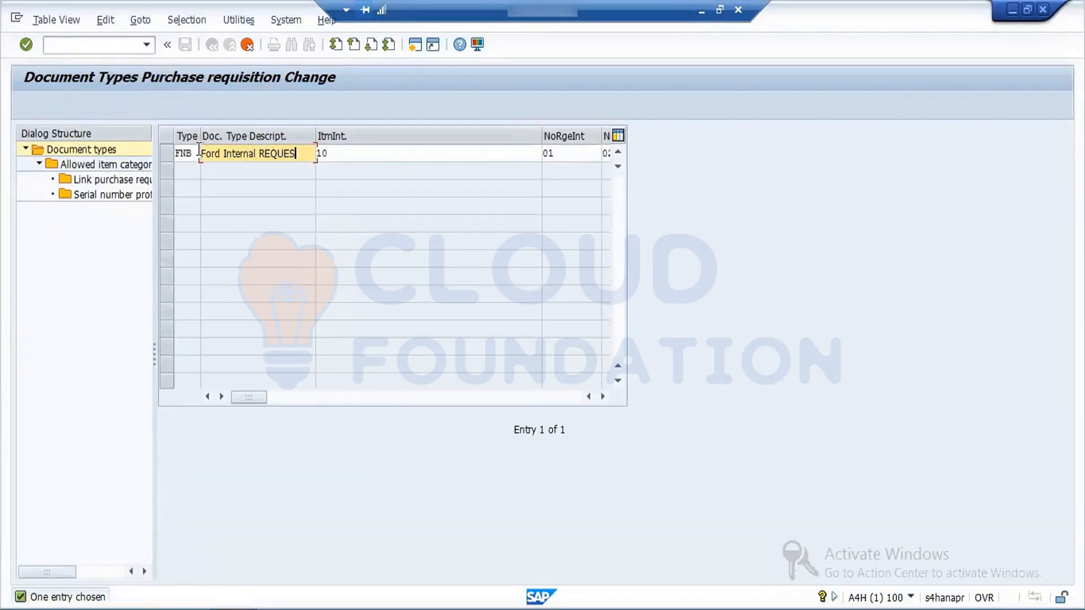
pyautogui.press('BackSpace')
pyautogui.press('BackSpace')
pyautogui.press('BackSpace')
pyautogui.press('BackSpace')
pyautogui.write('eques')
pyautogui.press('BackSpace')
pyautogui.press('BackSpace')
pyautogui.press('BackSpace')
pyautogui.write('t')
# Step: Confirm document type FNB, copy it with all dependent entries and save the document types
pyautogui.press('Return')
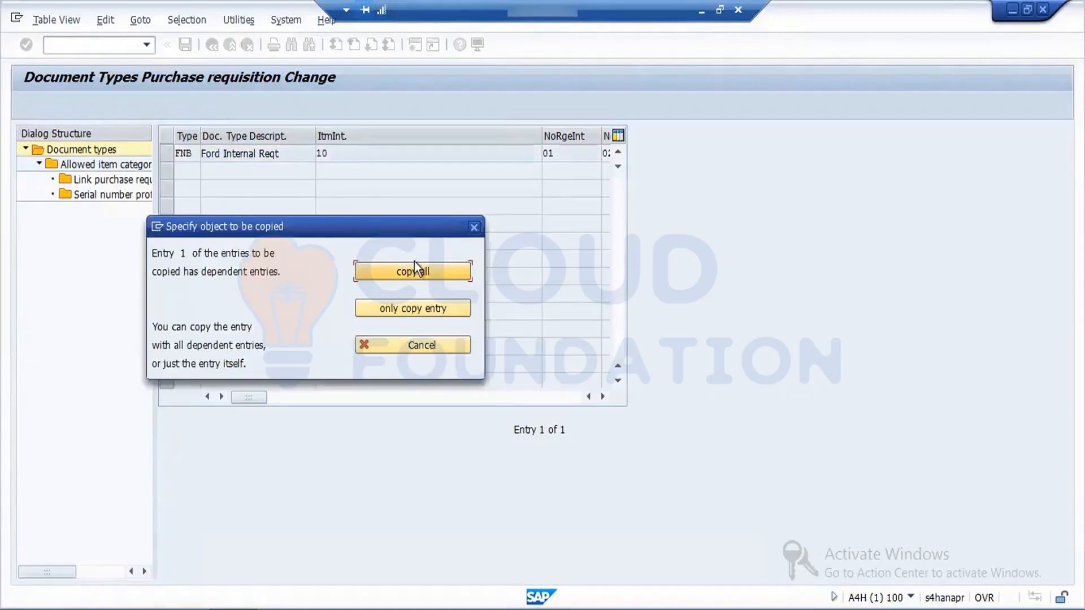
pyautogui.click(429, 270)
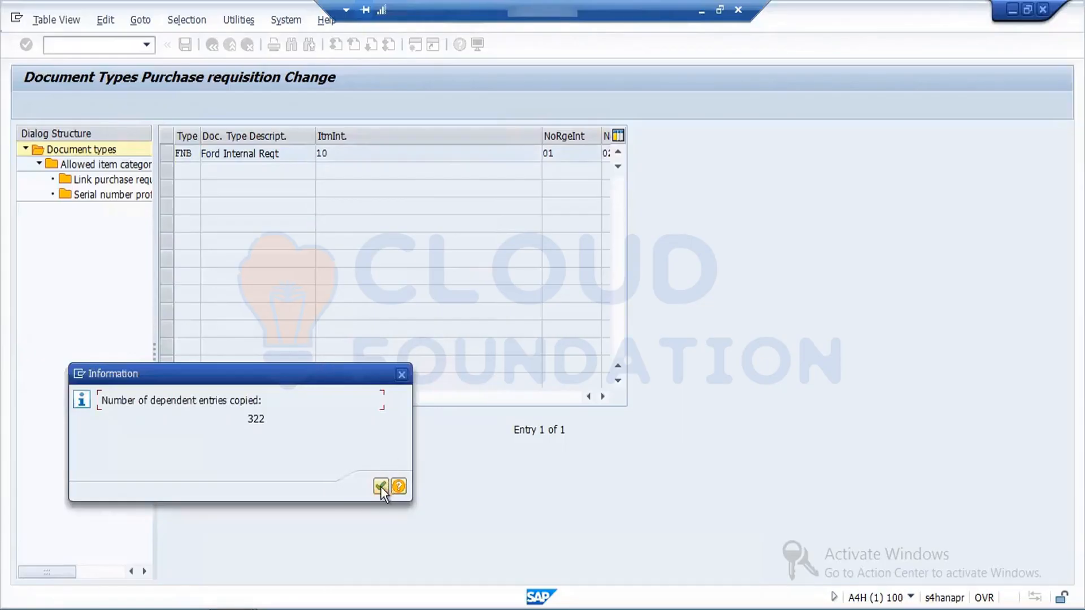
pyautogui.click(381, 487)
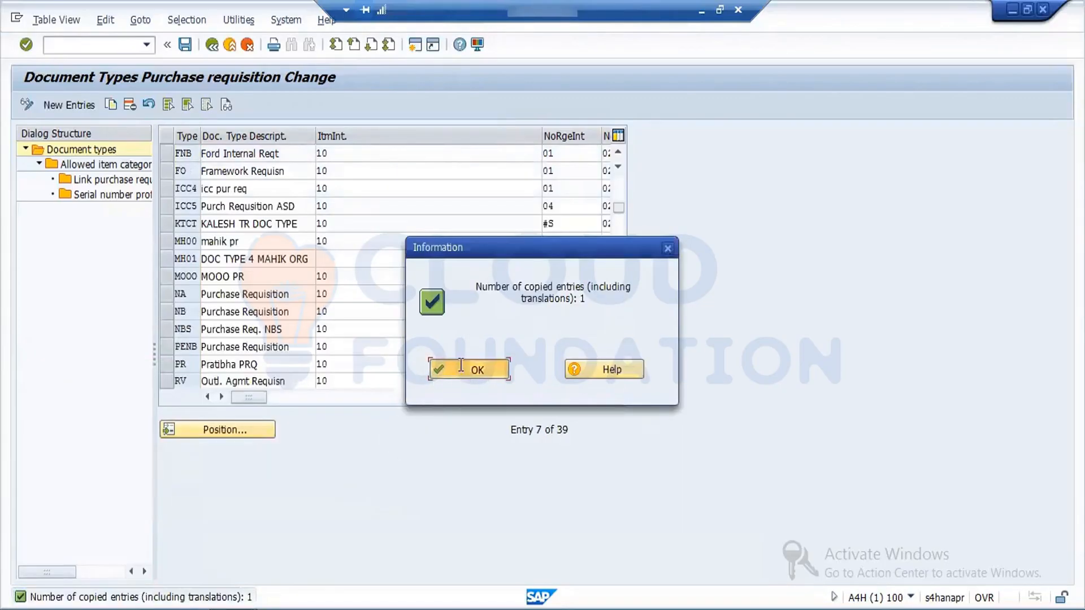
pyautogui.click(460, 364)
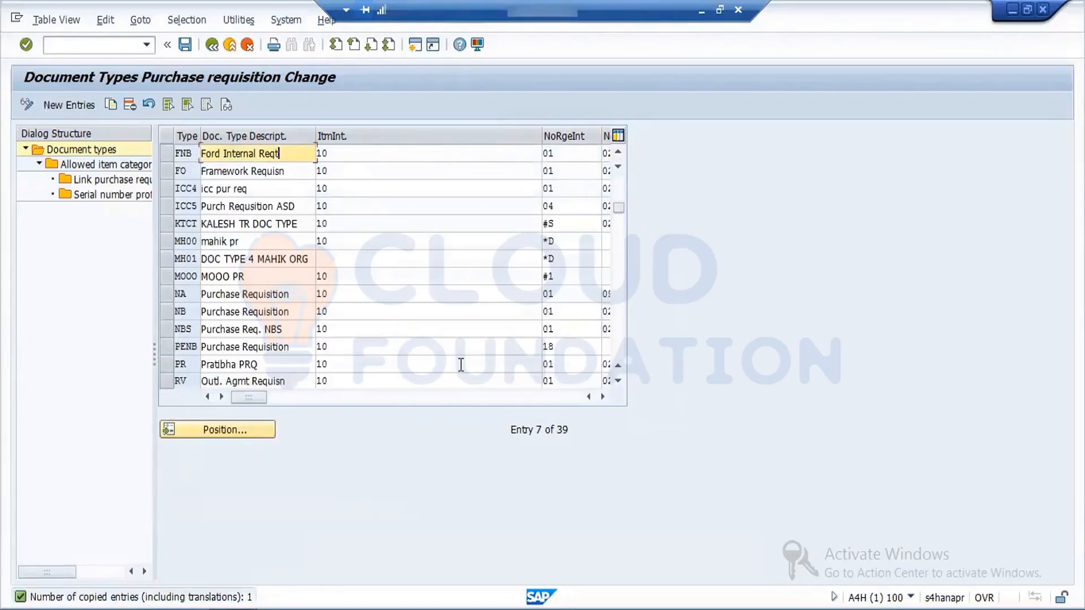
pyautogui.click(179, 46)
pyautogui.click(236, 285)
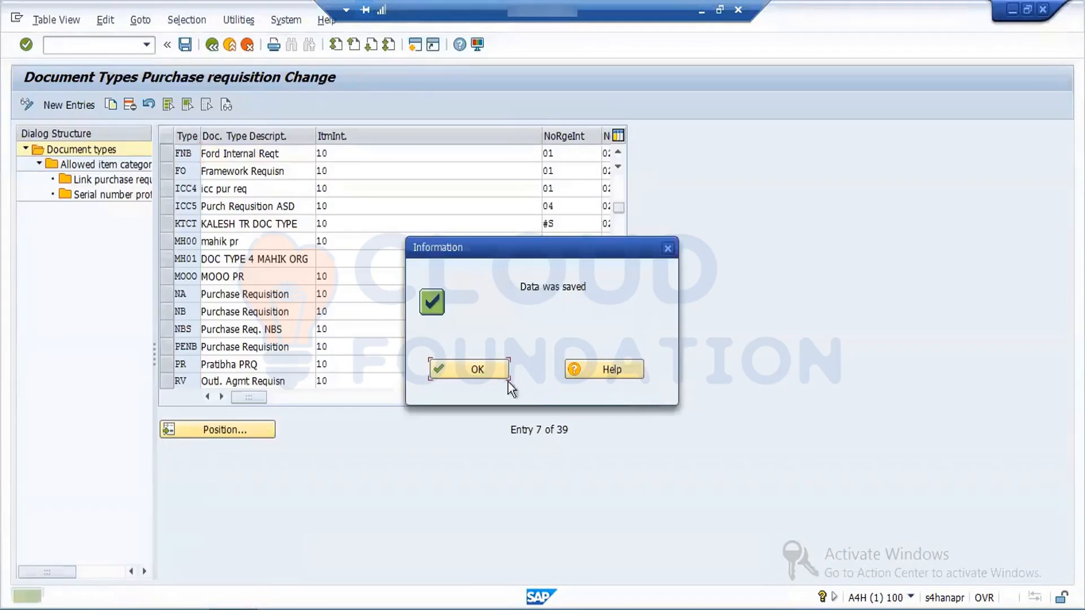
pyautogui.click(477, 369)
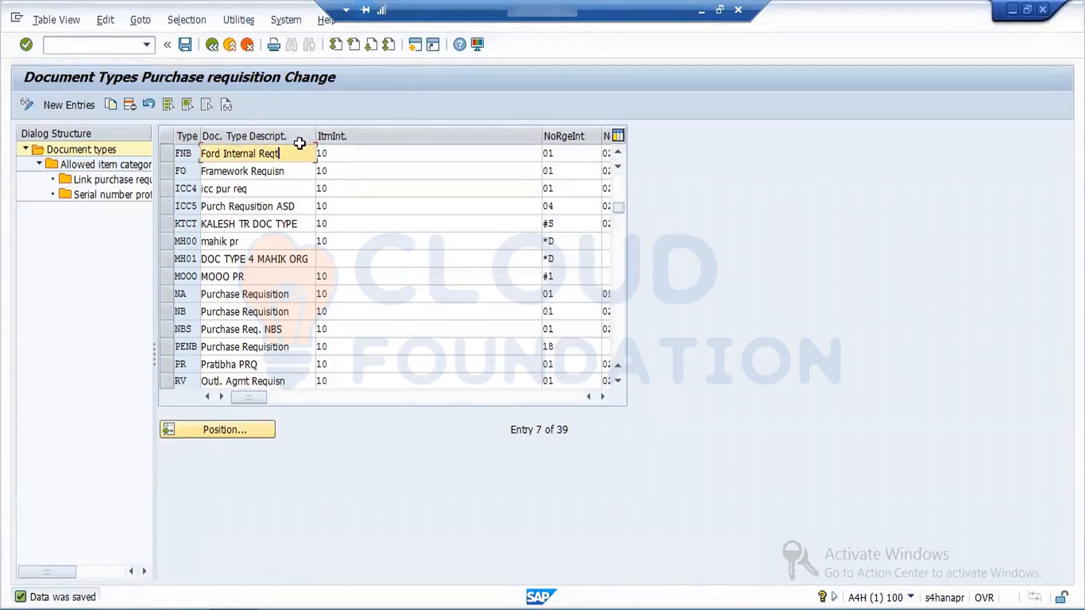
pyautogui.click(192, 155)
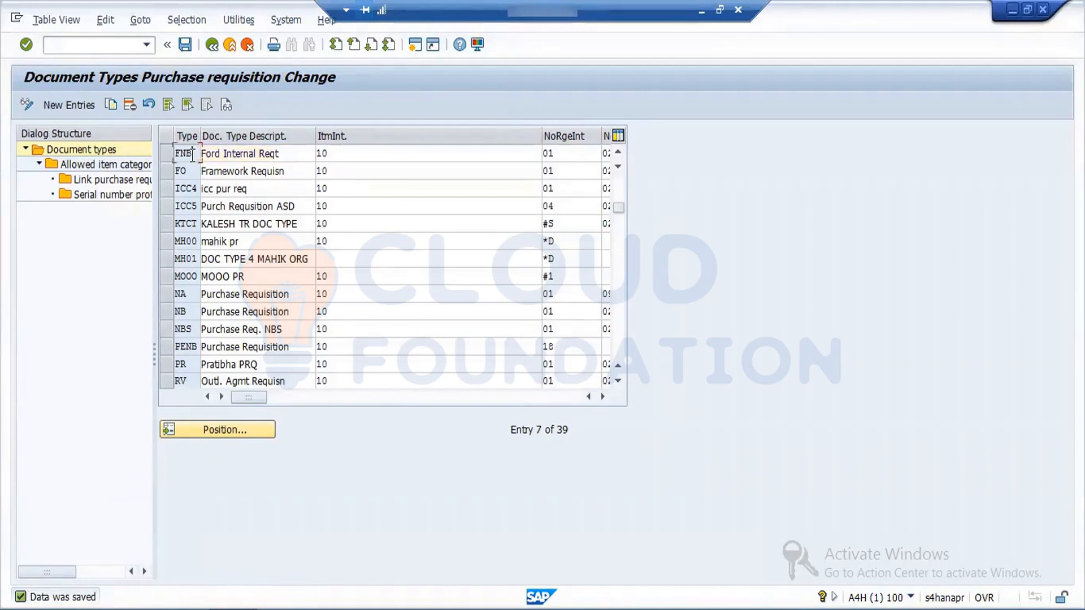
pyautogui.moveTo(192, 155); pyautogui.dragTo(141, 164)
pyautogui.click(186, 47)
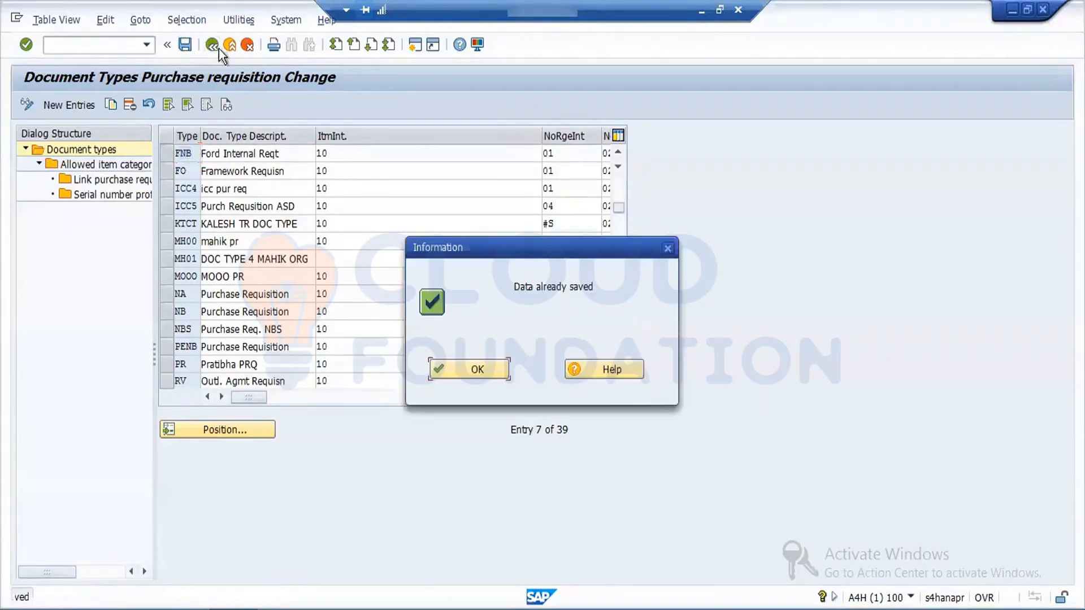
pyautogui.click(466, 355)
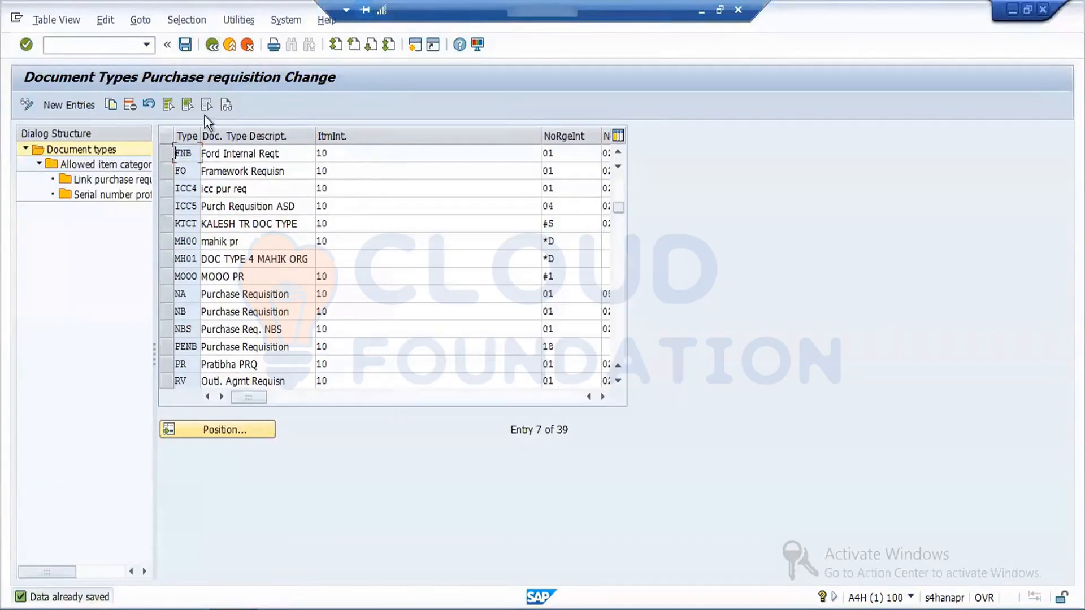
# Step: Return to the IMG, open Define Number Ranges for purchase requisitions and display the intervals of object BANF in change mode
pyautogui.click(214, 44)
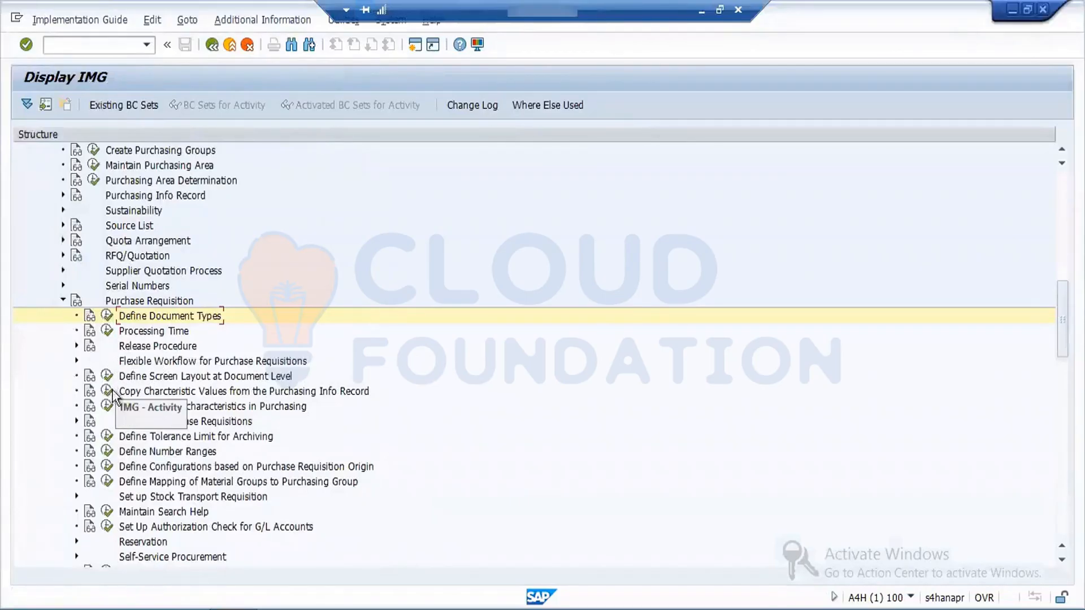
pyautogui.click(106, 451)
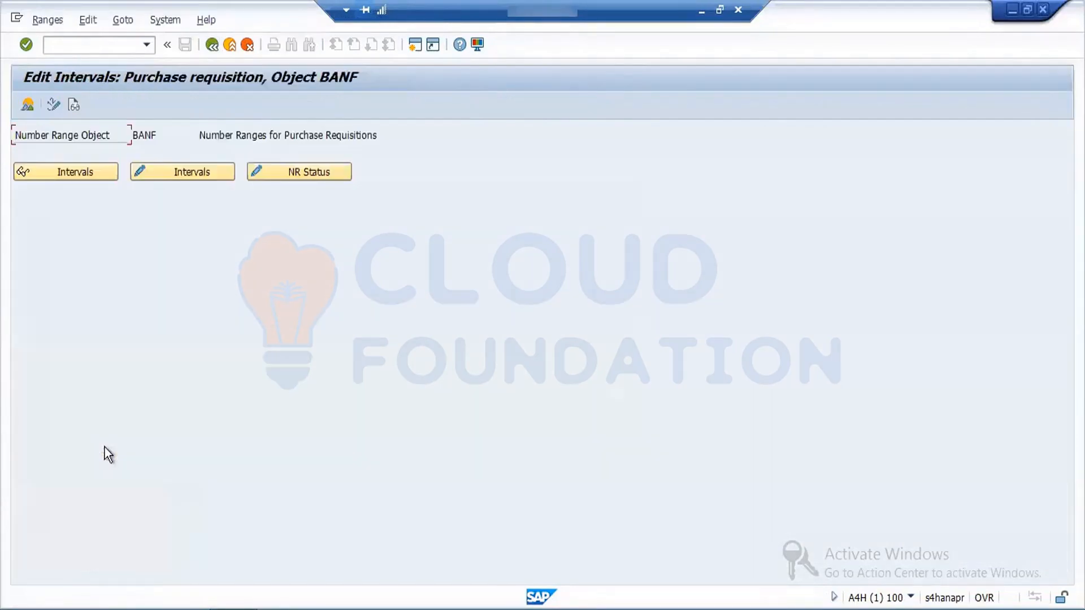
pyautogui.click(56, 103)
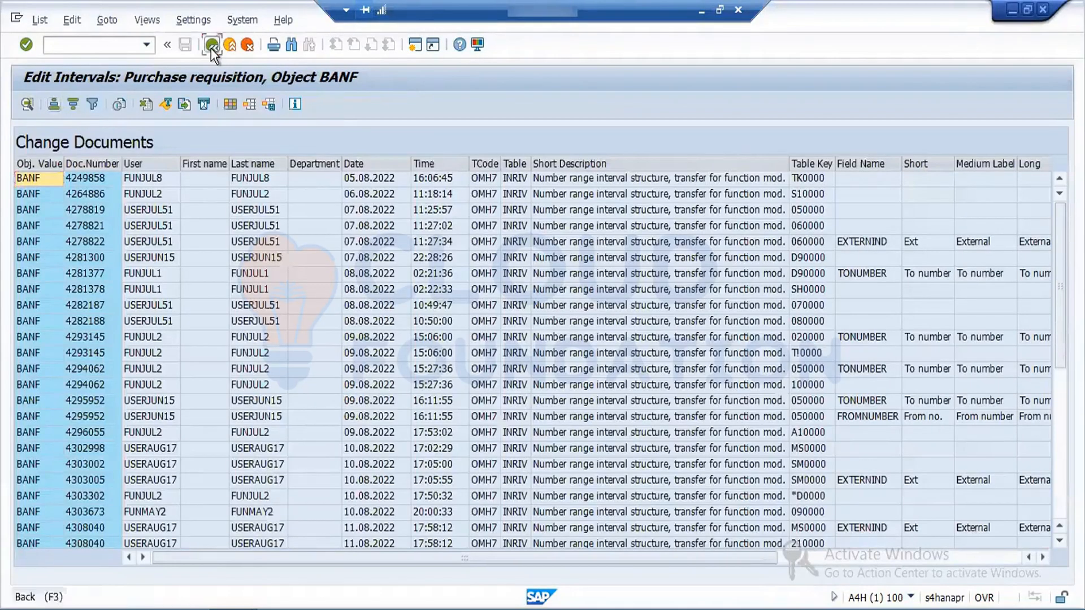
pyautogui.click(211, 47)
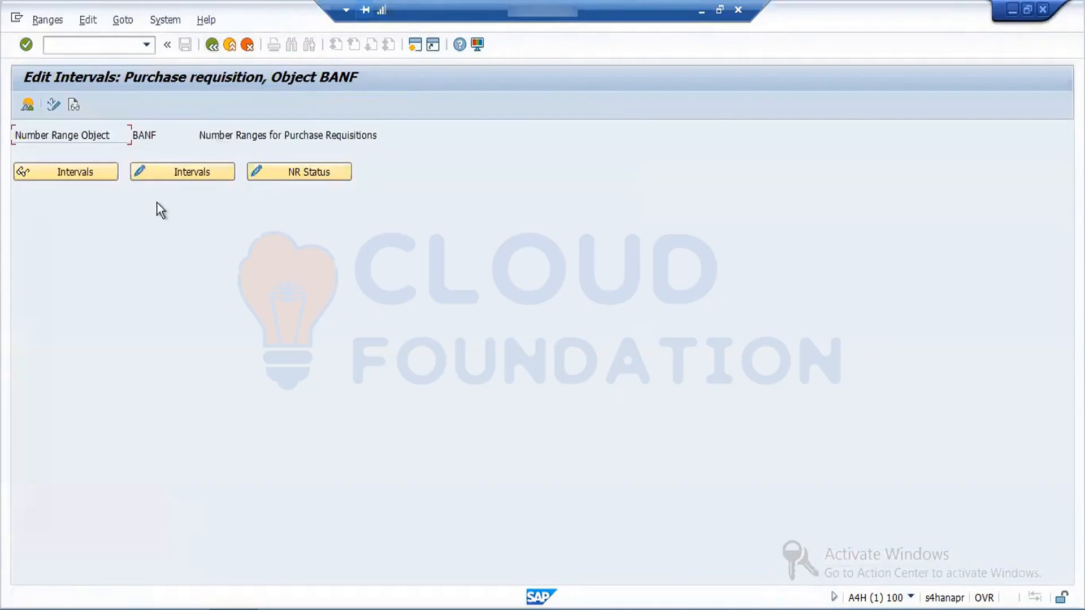
pyautogui.click(171, 178)
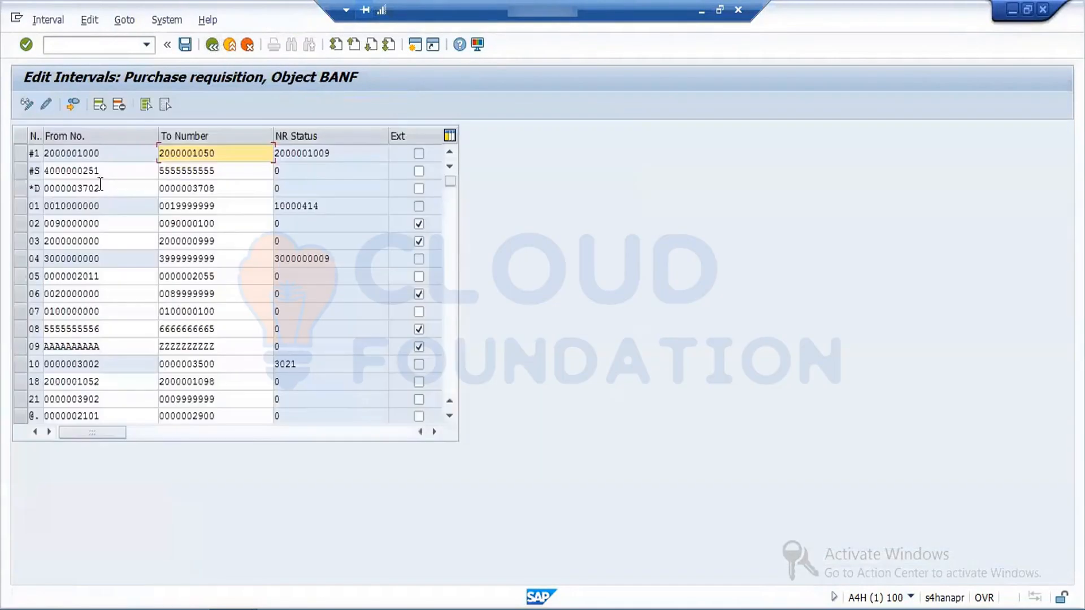
pyautogui.click(71, 106)
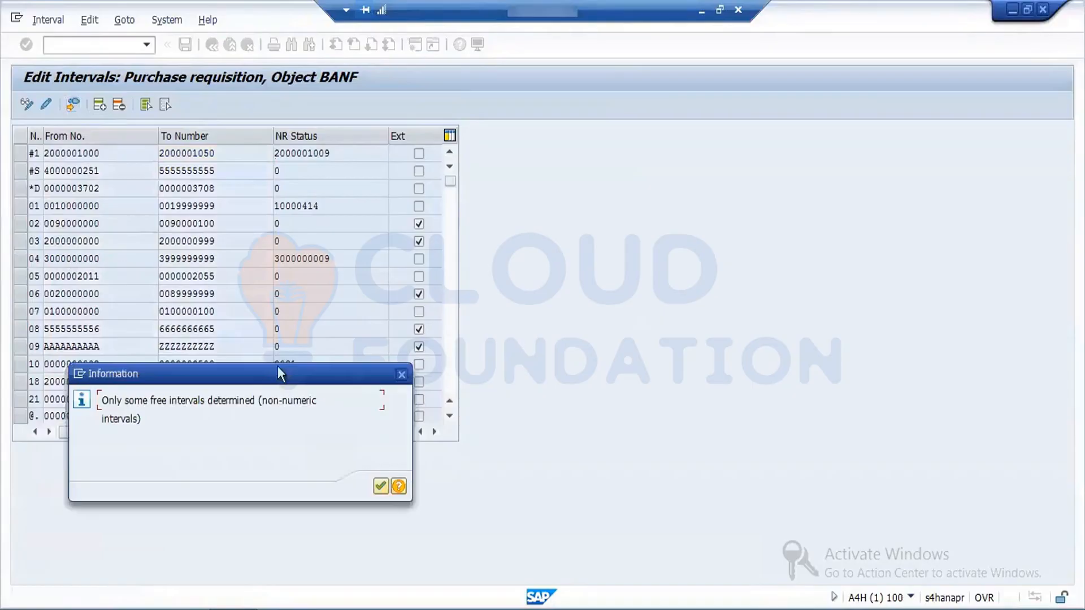
pyautogui.click(379, 487)
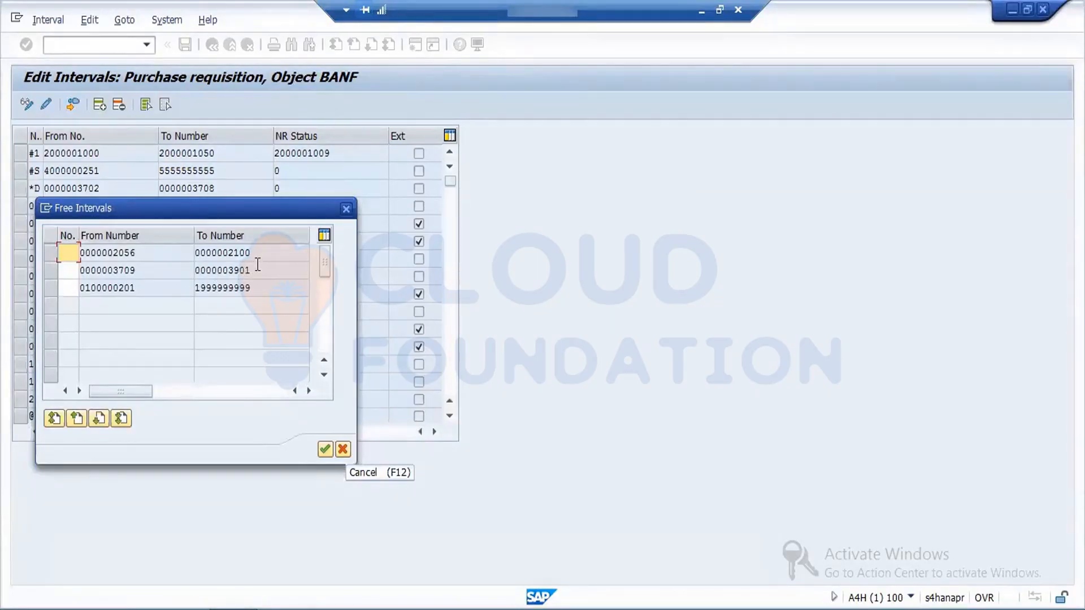
pyautogui.click(138, 254)
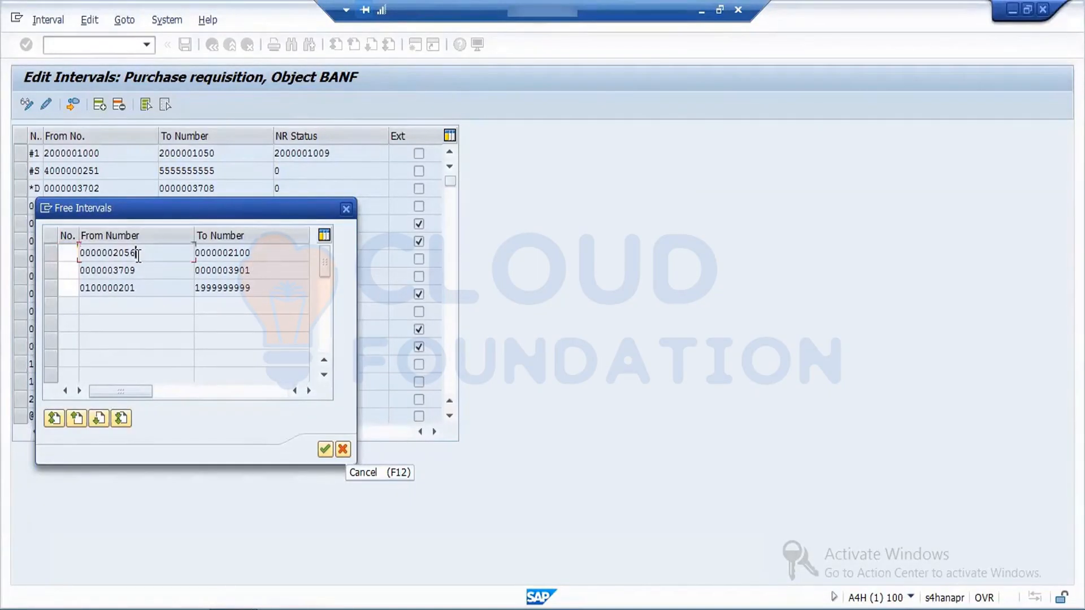
pyautogui.click(68, 253)
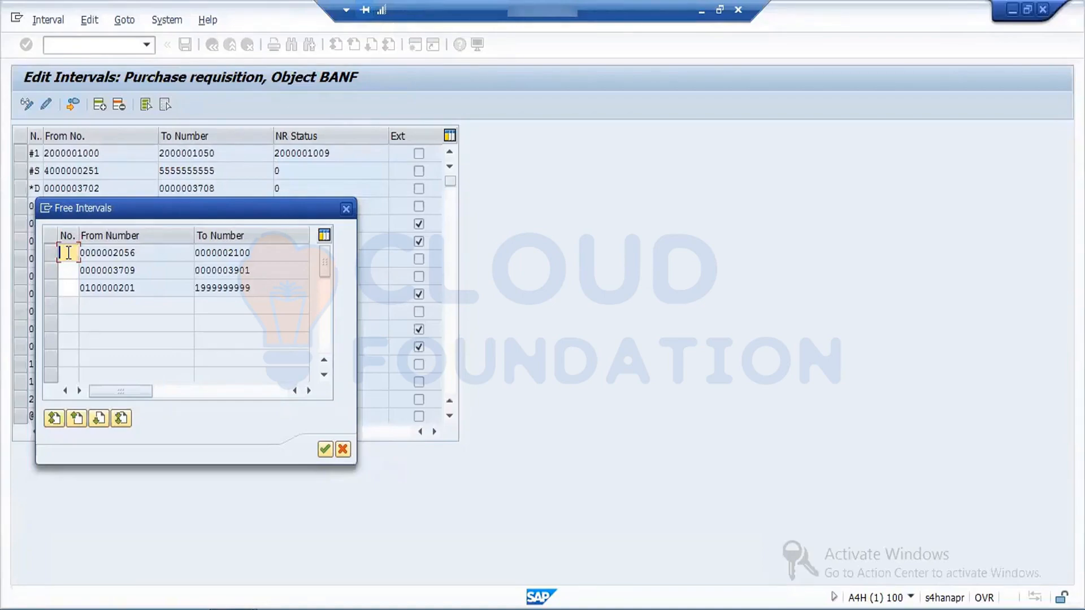
pyautogui.write('F1')
pyautogui.click(53, 259)
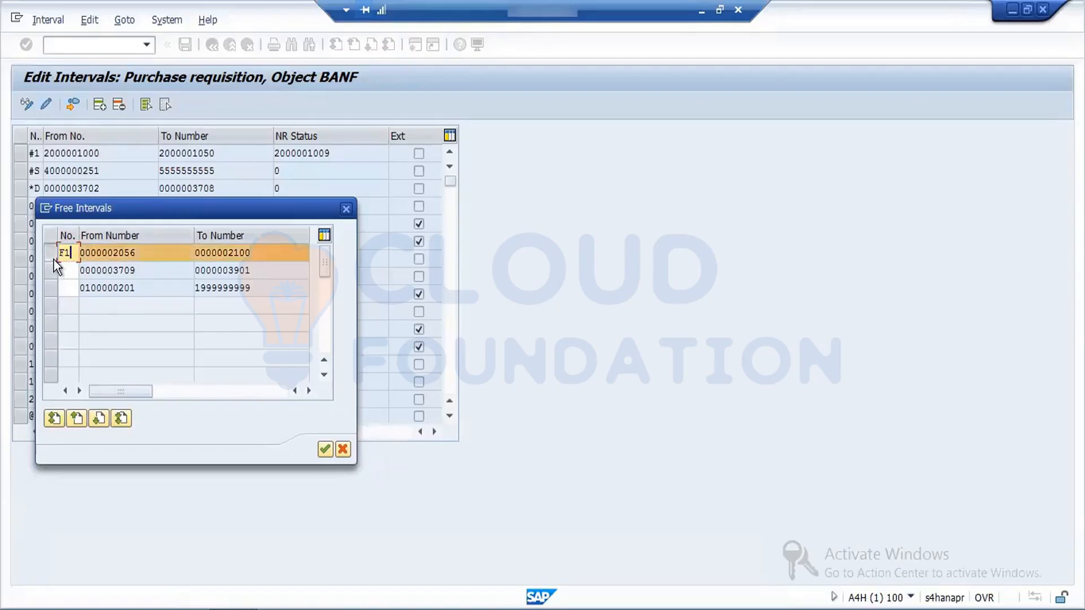
pyautogui.click(325, 454)
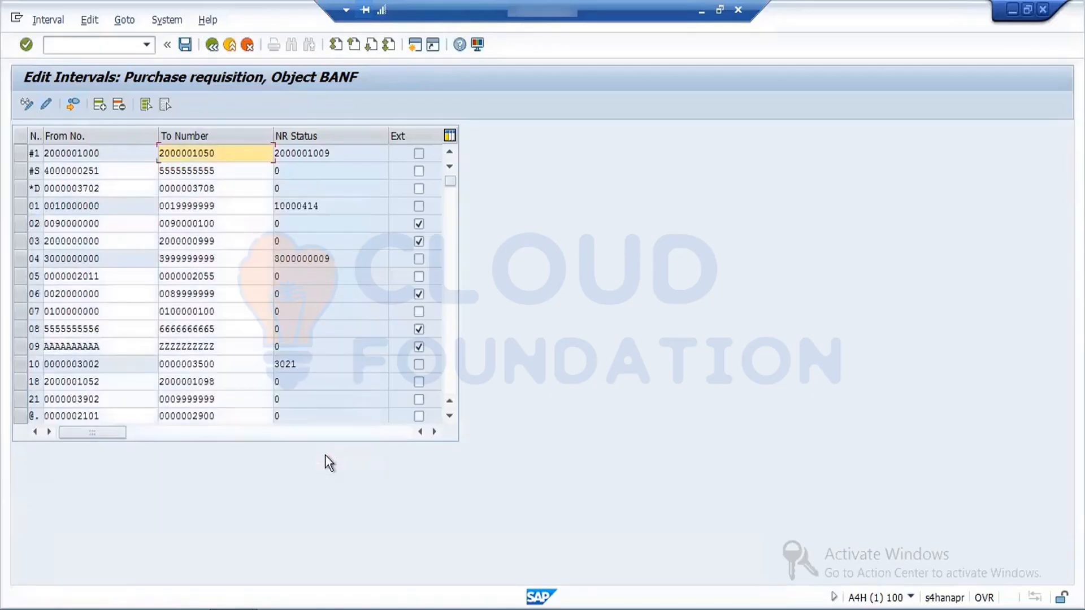
# Step: Save the number range intervals, accept the transport notice and return to the IMG
pyautogui.click(186, 44)
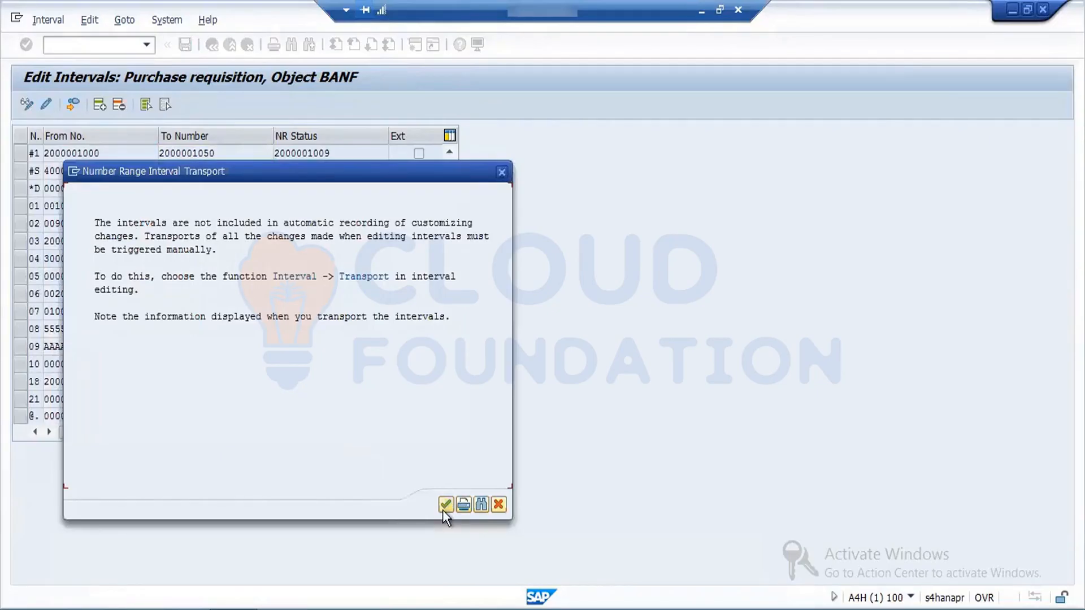
pyautogui.click(445, 504)
pyautogui.click(486, 368)
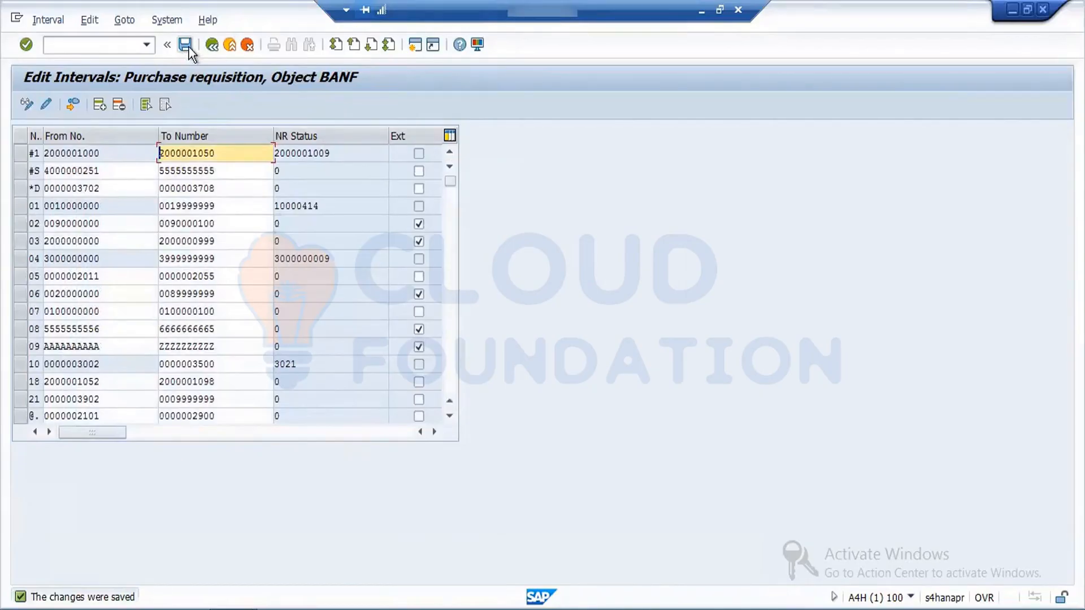
pyautogui.click(213, 50)
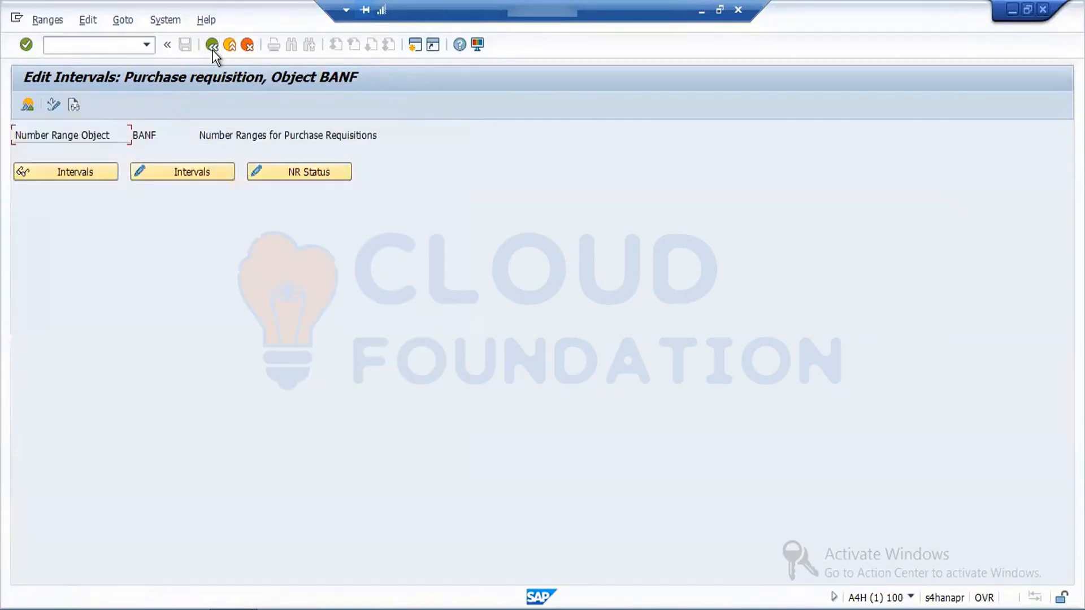
pyautogui.click(212, 49)
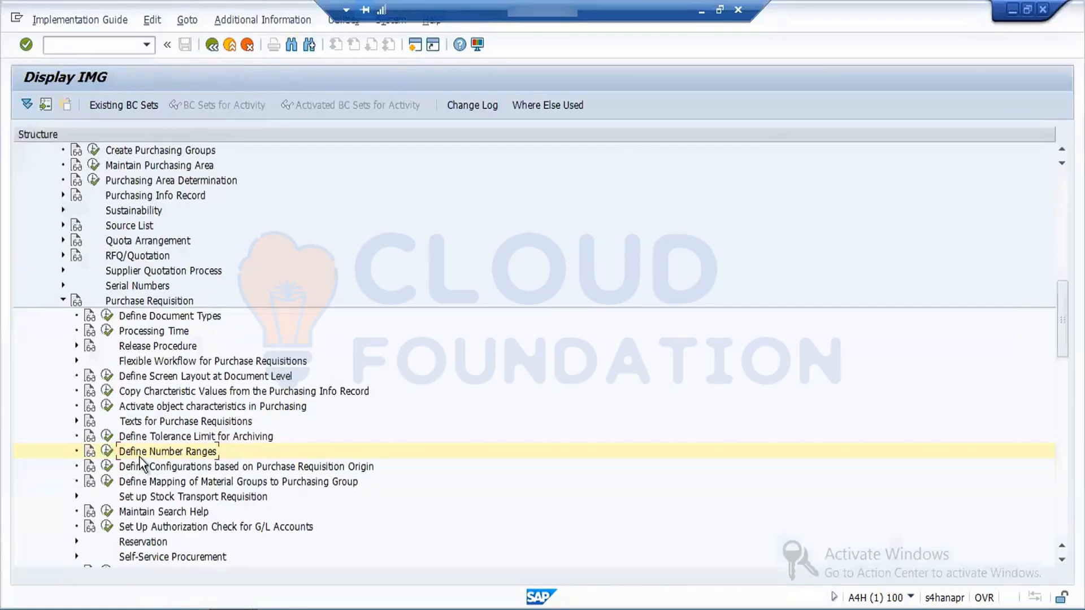
# Step: Open Define Document Types for purchase requisitions and position the list at document type FNB
pyautogui.click(107, 315)
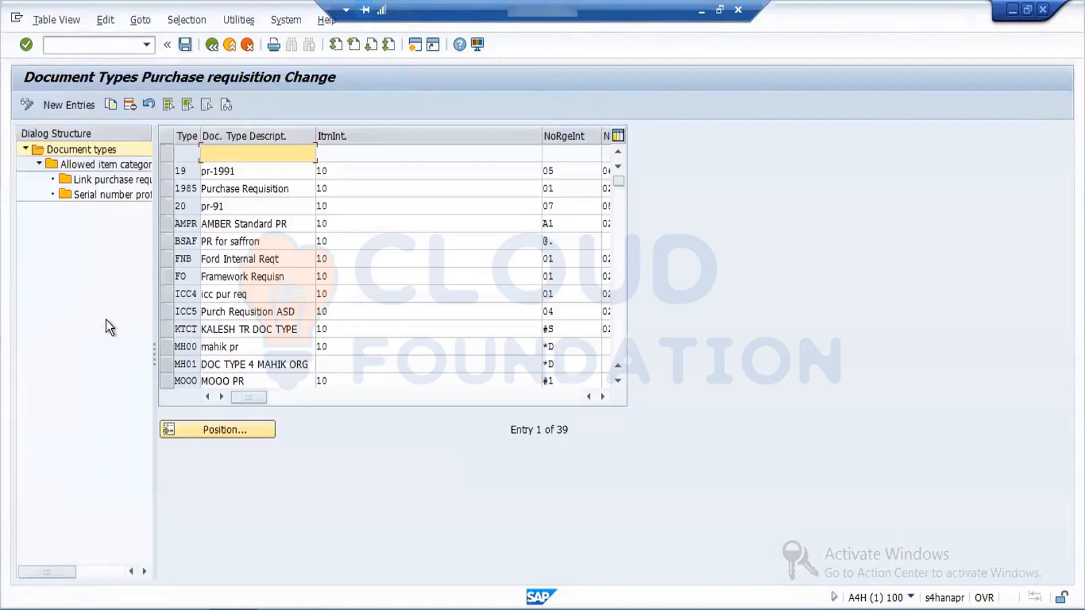
pyautogui.click(237, 431)
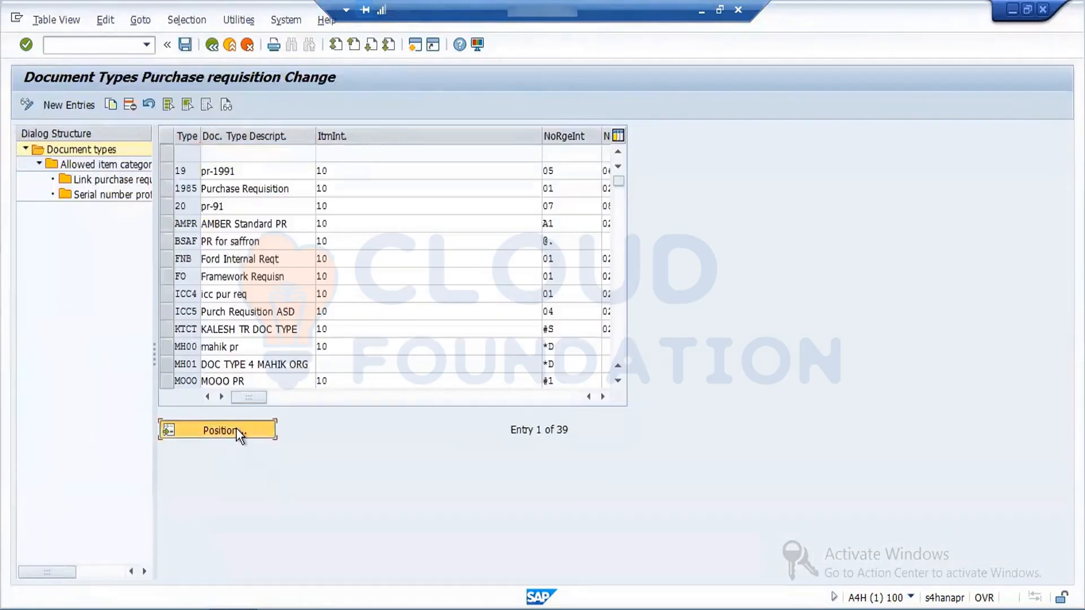
pyautogui.write('FB')
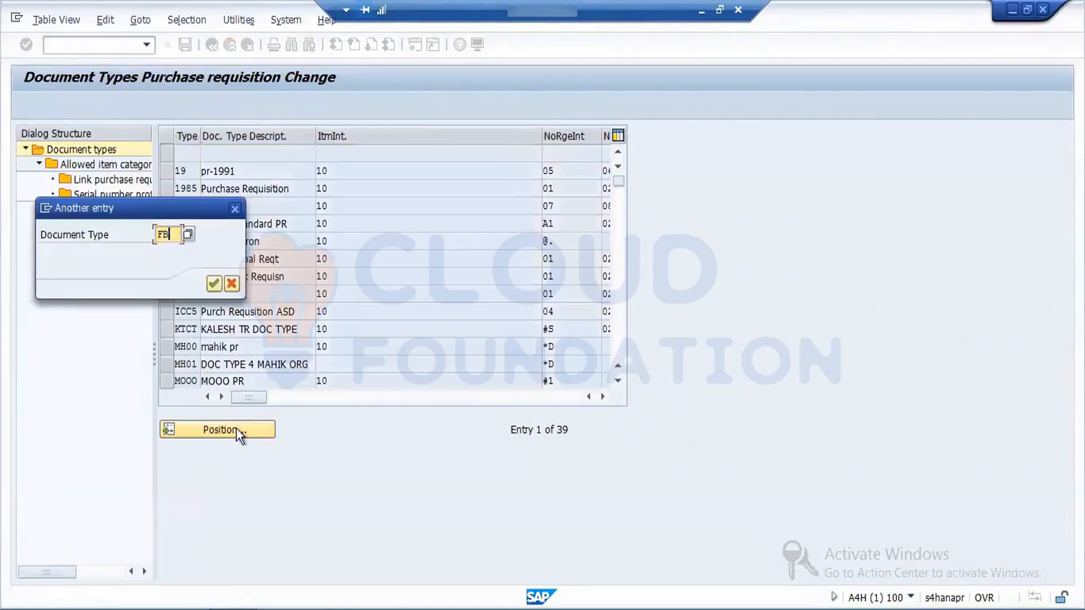
pyautogui.press('BackSpace')
pyautogui.write('NB')
pyautogui.press('Return')
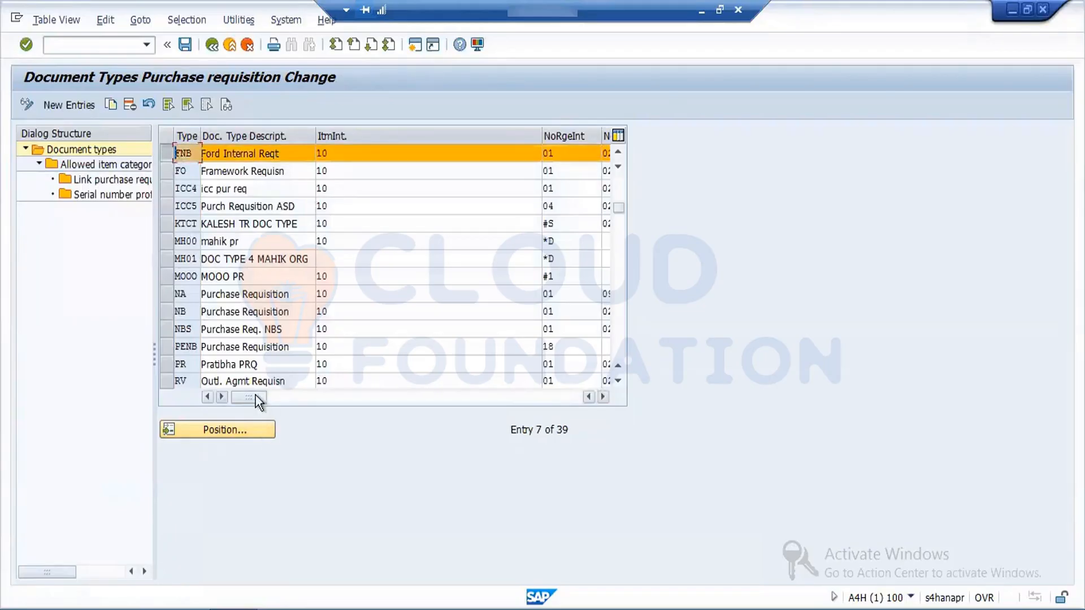
pyautogui.moveTo(252, 395); pyautogui.dragTo(208, 416)
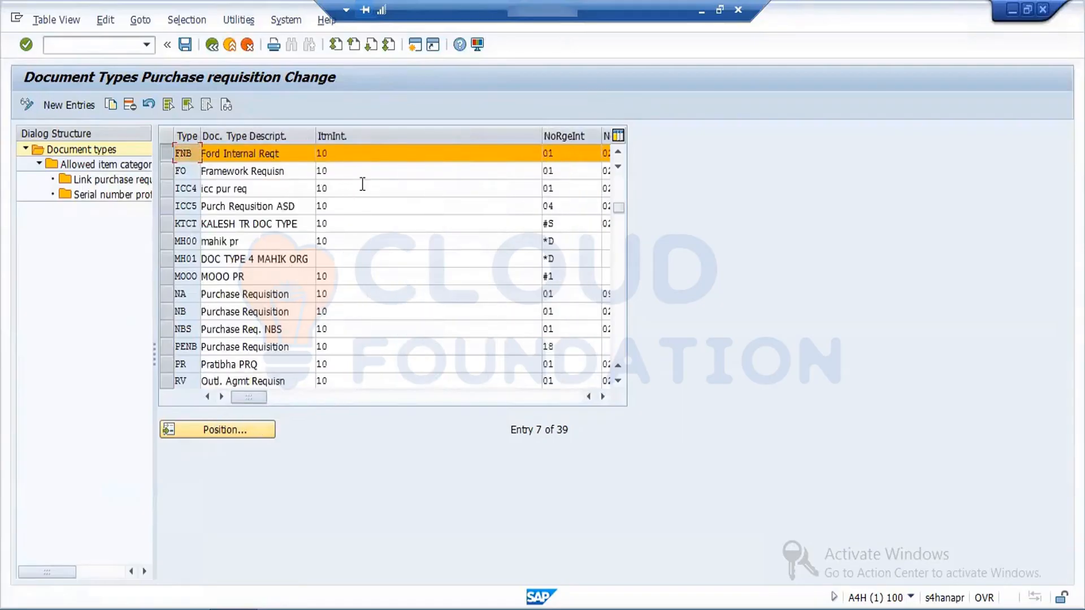
# Step: Clear the item interval of document type FNB and save it under the customizing request MM:Org Config
pyautogui.click(333, 150)
pyautogui.press('BackSpace')
pyautogui.press('BackSpace')
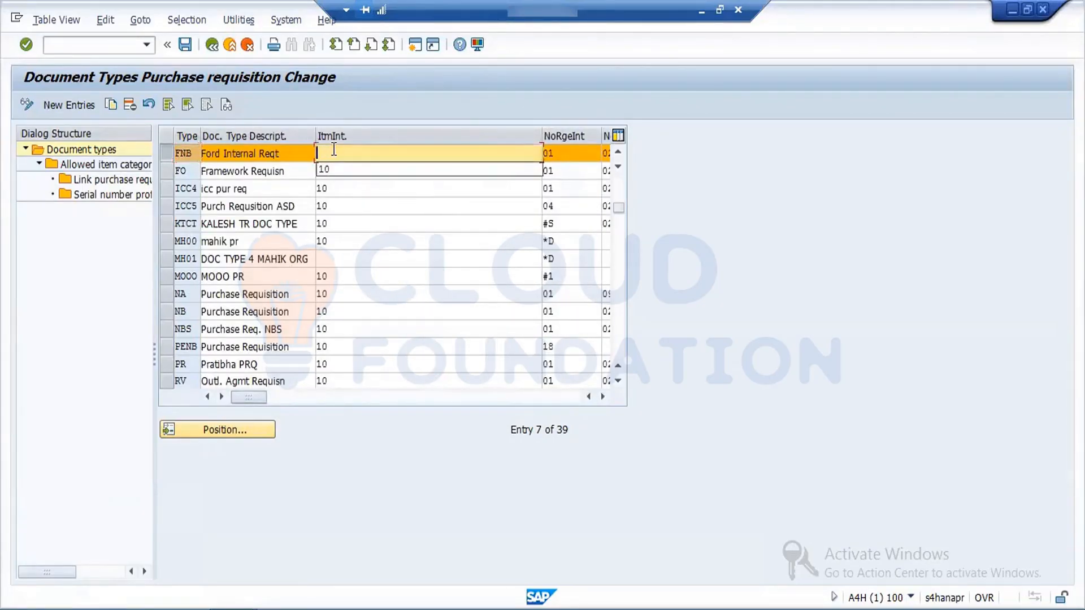
pyautogui.write('1')
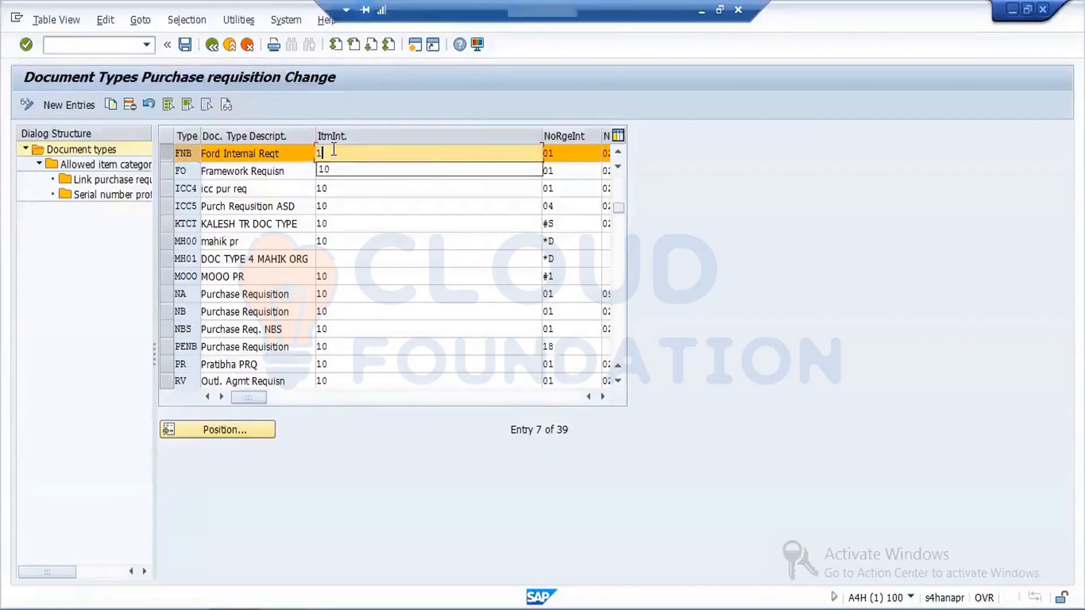
pyautogui.press('BackSpace')
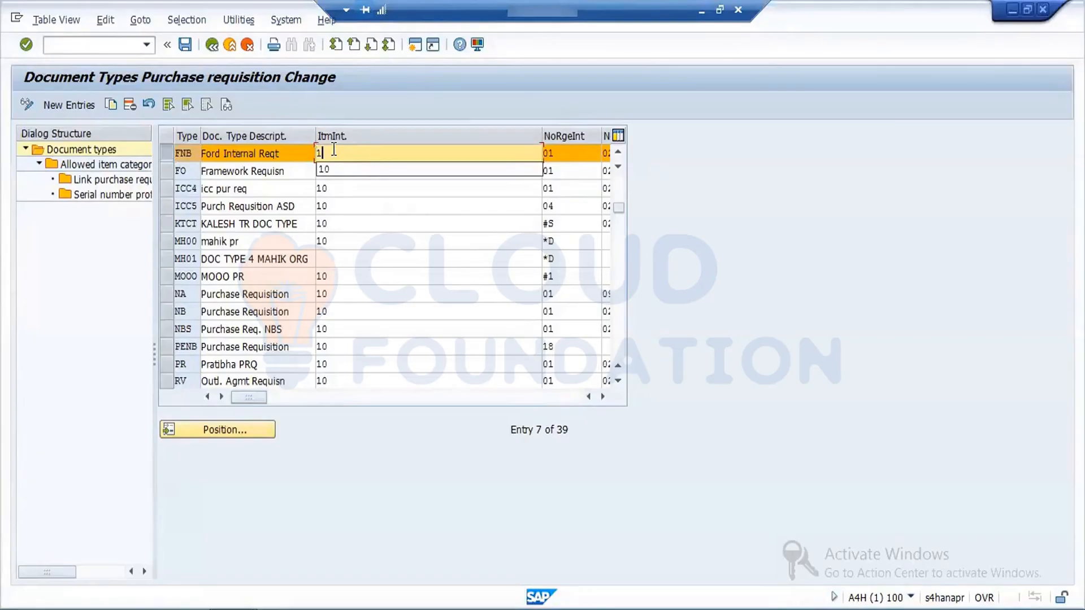
pyautogui.press('BackSpace')
pyautogui.click(396, 156)
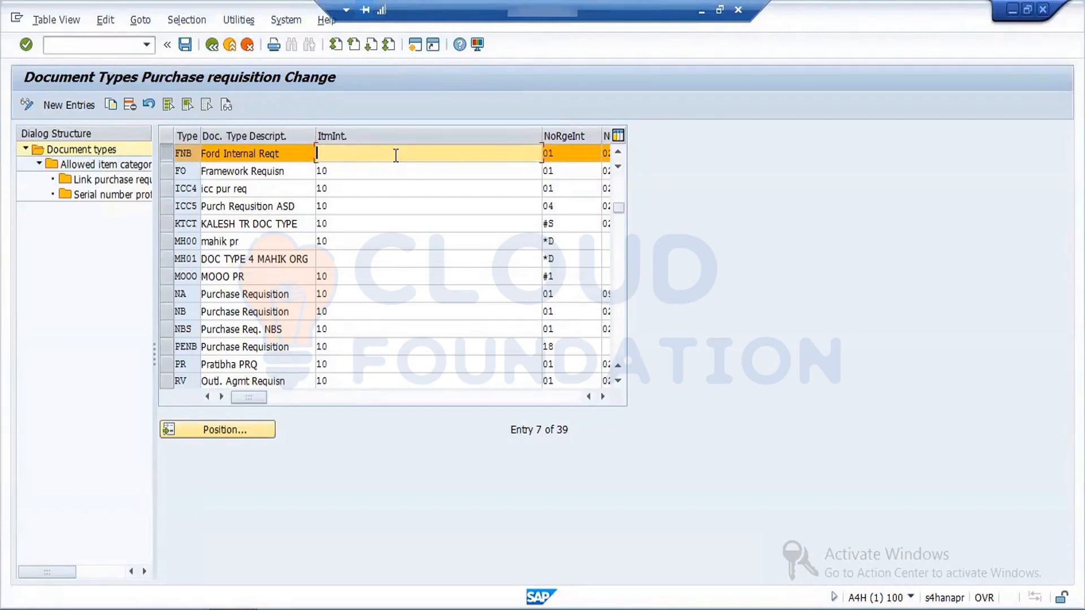
pyautogui.click(187, 45)
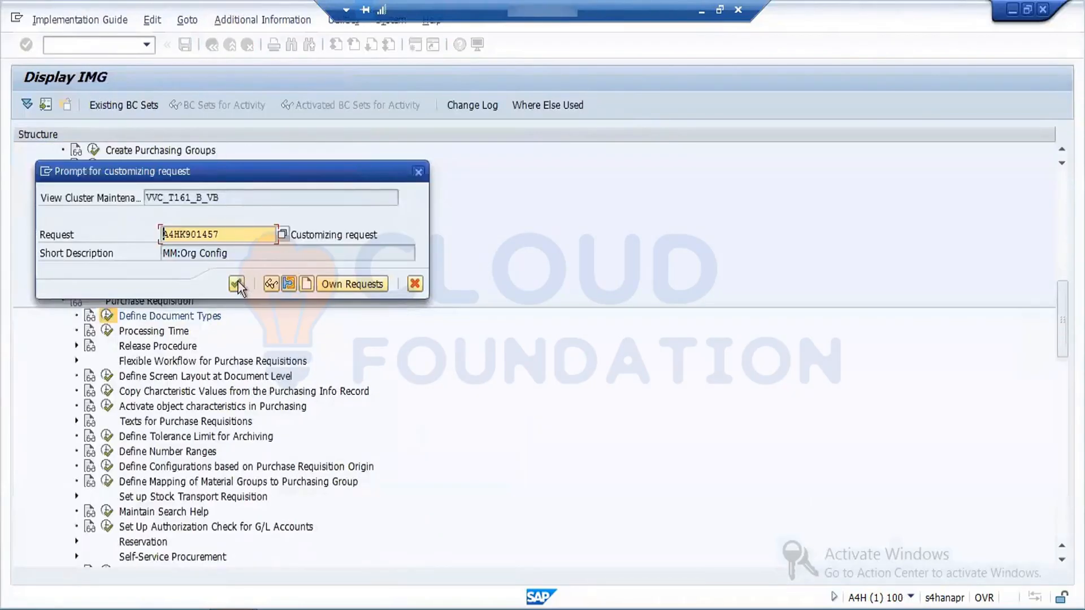
pyautogui.click(237, 285)
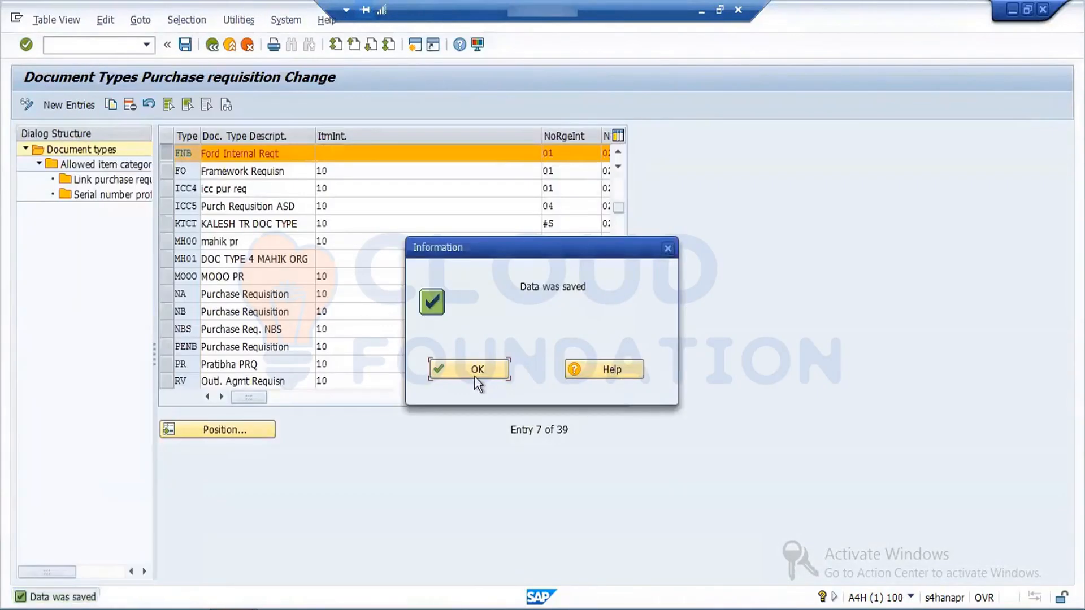
pyautogui.click(474, 374)
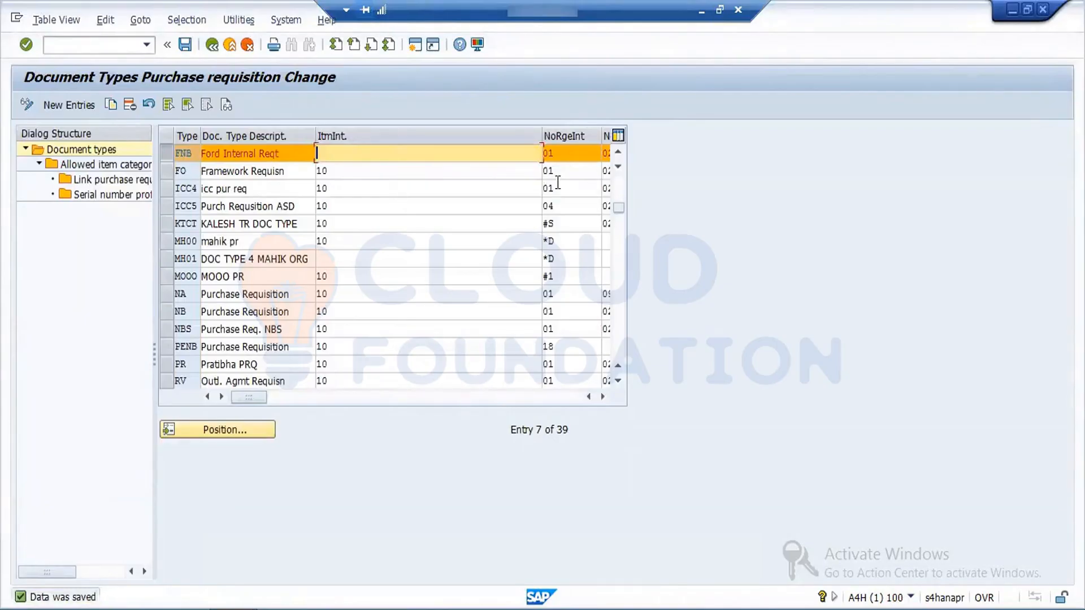
# Step: Set document type FNB's internal number range to F1 and its item interval to 10, then save and return to the IMG
pyautogui.click(559, 152)
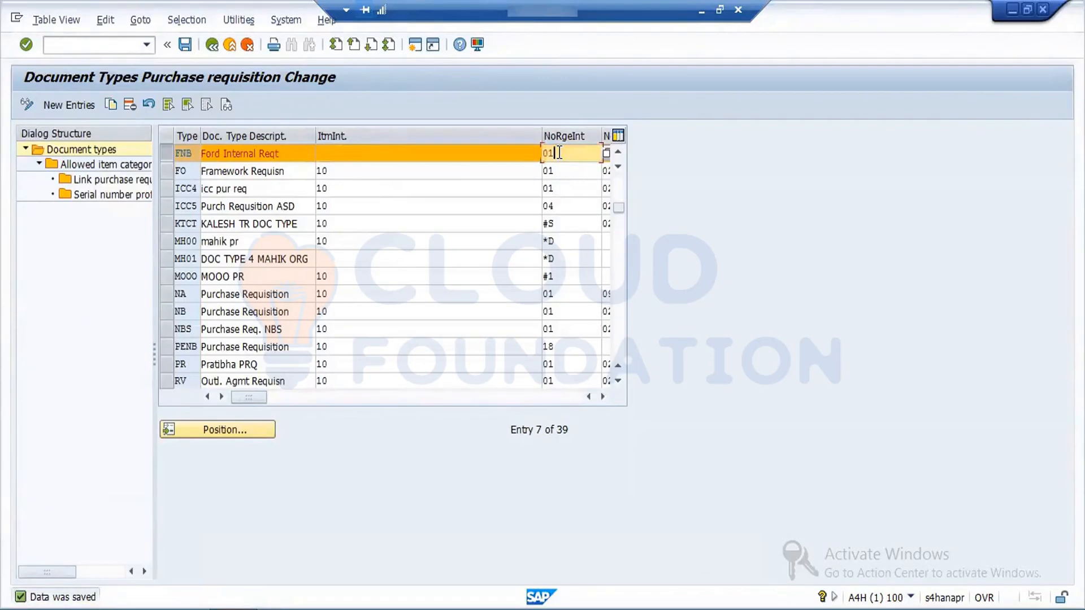
pyautogui.press('BackSpace')
pyautogui.press('BackSpace')
pyautogui.write('F1')
pyautogui.click(465, 155)
pyautogui.write('10')
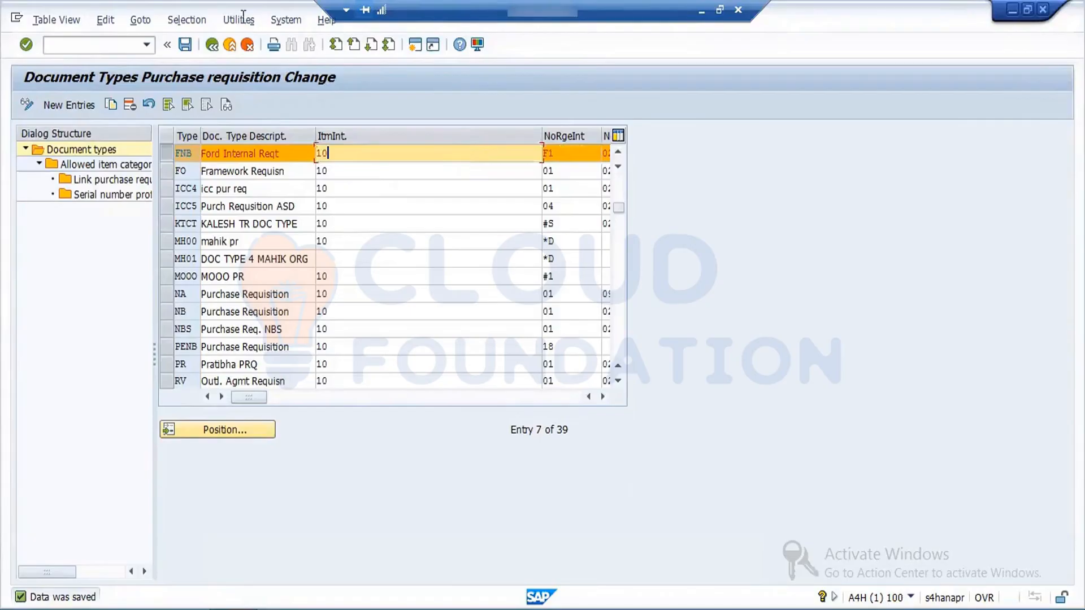
pyautogui.click(186, 49)
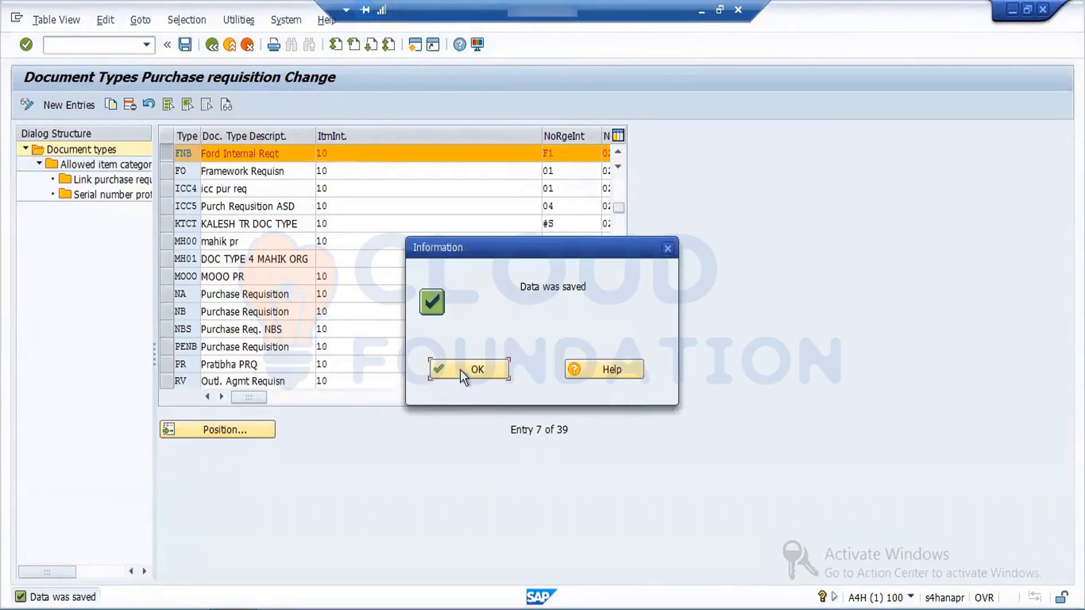
pyautogui.click(469, 370)
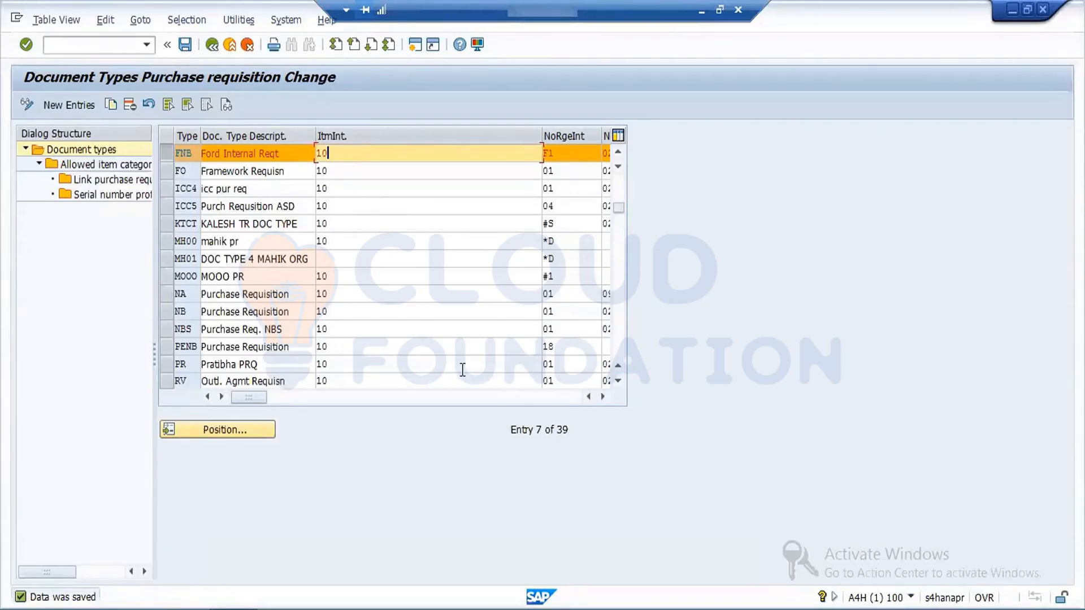
pyautogui.click(215, 49)
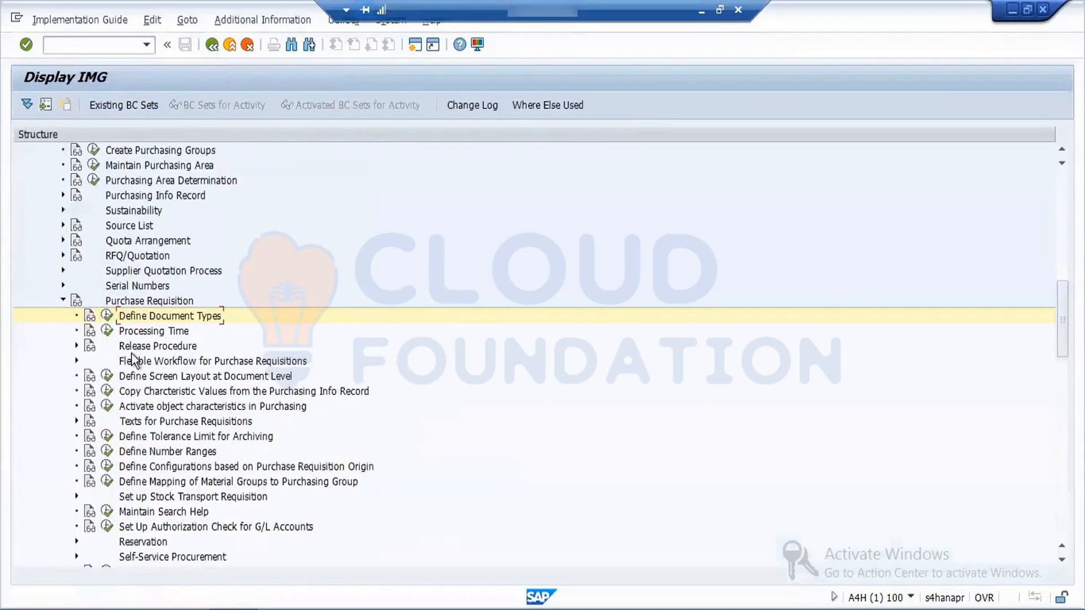
# Step: Open Define Screen Layout at Document Level and position the list at field selection key NBB
pyautogui.click(106, 377)
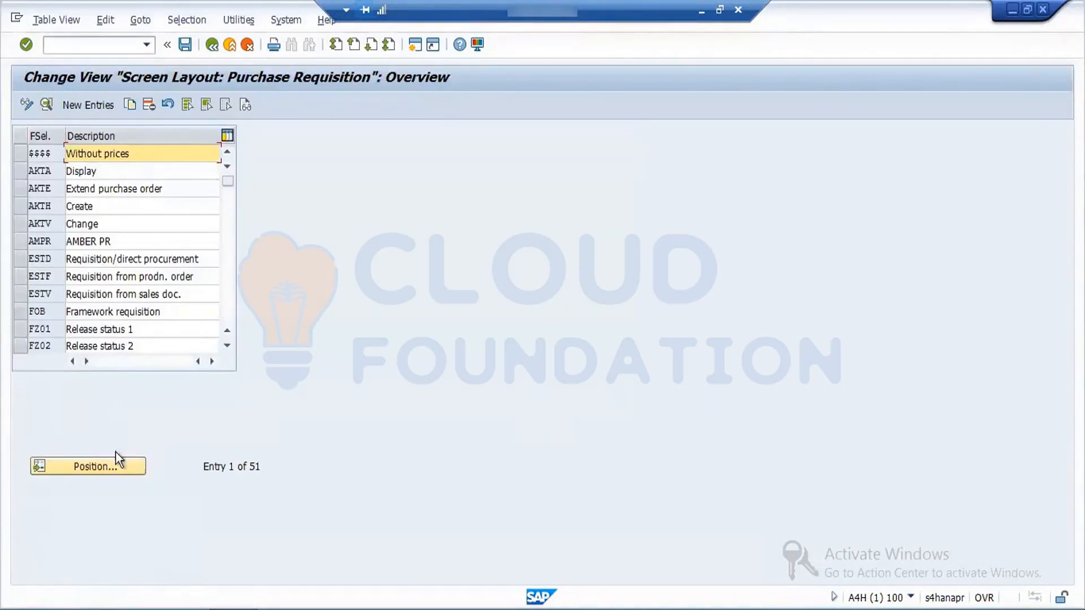
pyautogui.click(97, 465)
pyautogui.write('NBB')
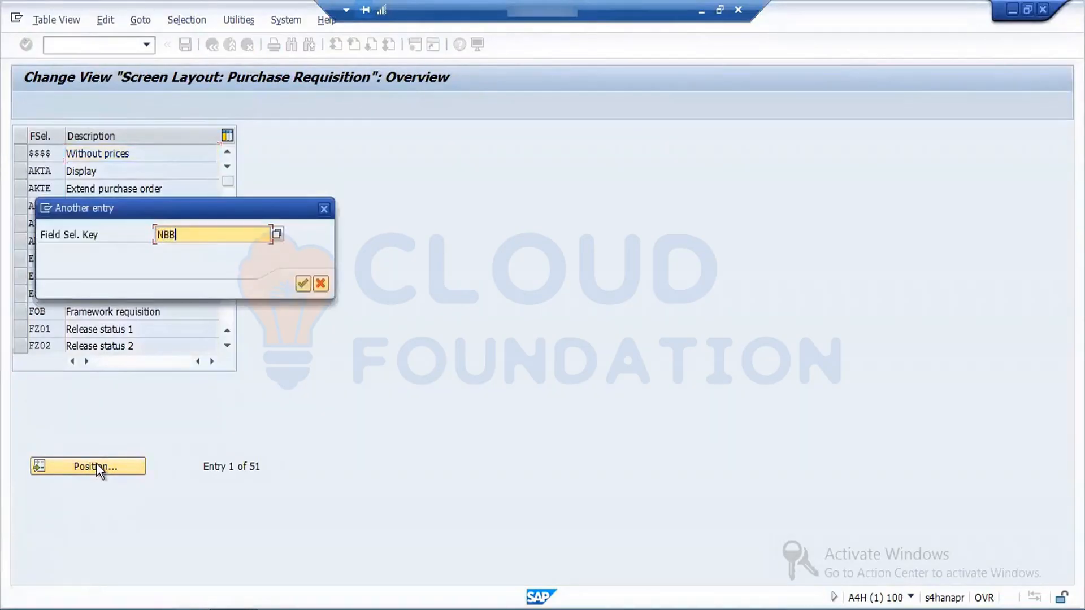
pyautogui.press('Return')
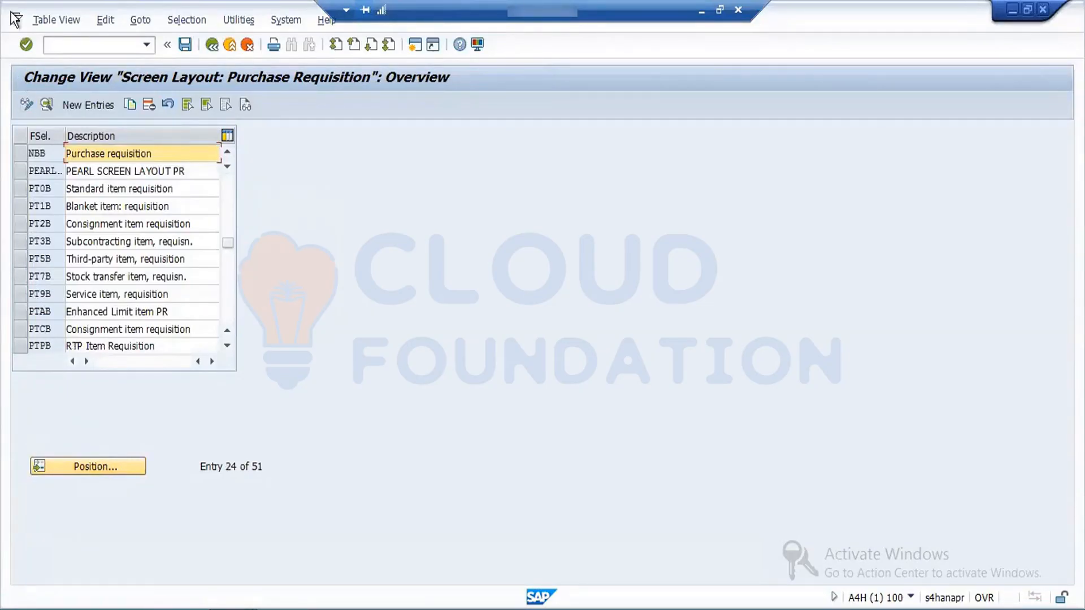
# Step: Examine the field settings of NBB's Basic Data, Item selection group and return to the screen layout overview
pyautogui.click(21, 154)
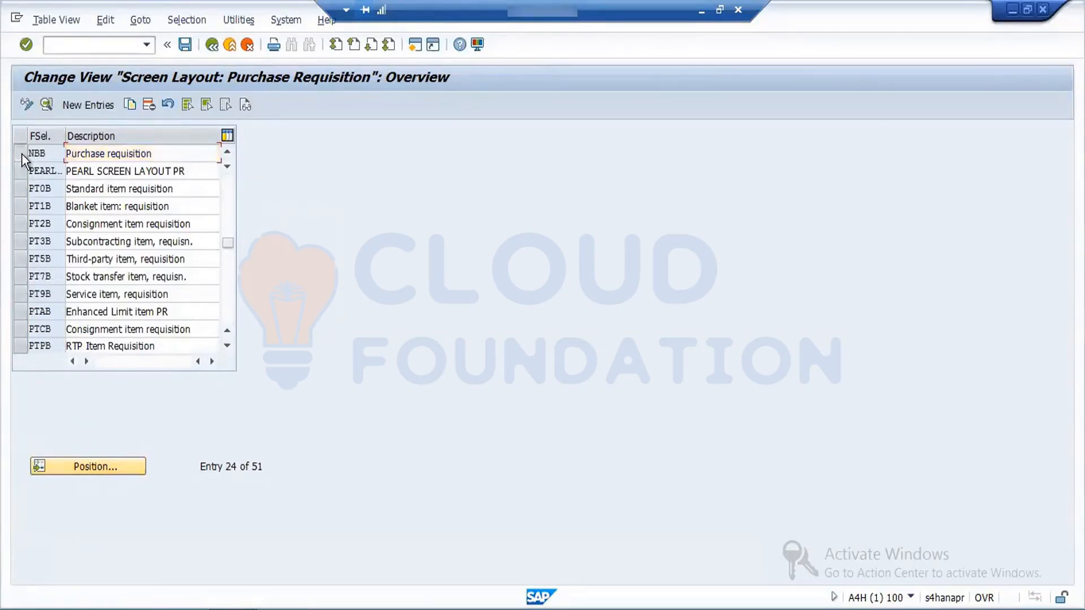
pyautogui.click(47, 104)
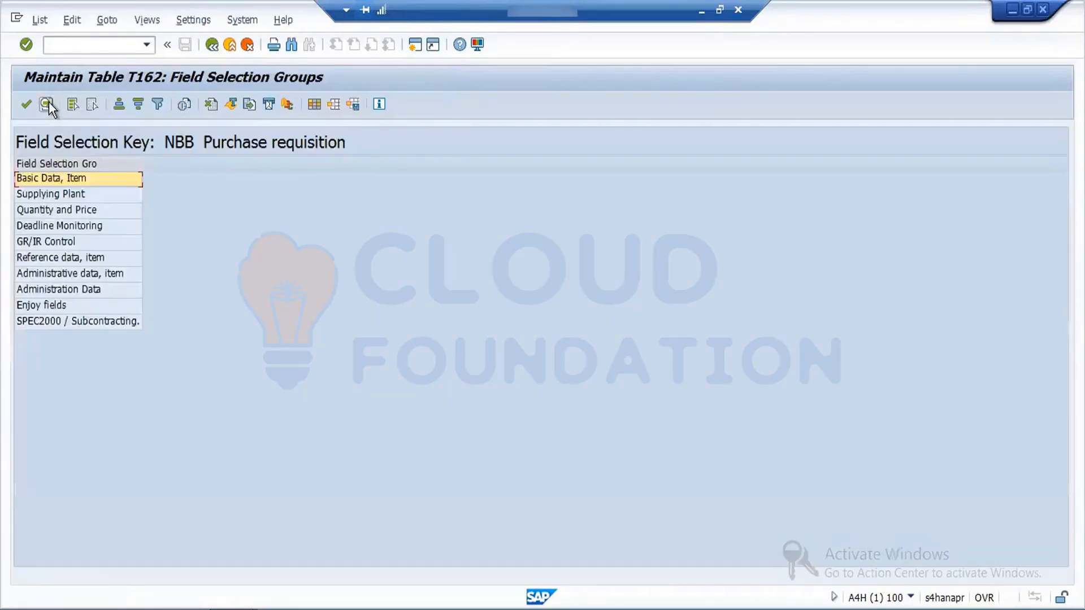
pyautogui.doubleClick(69, 179)
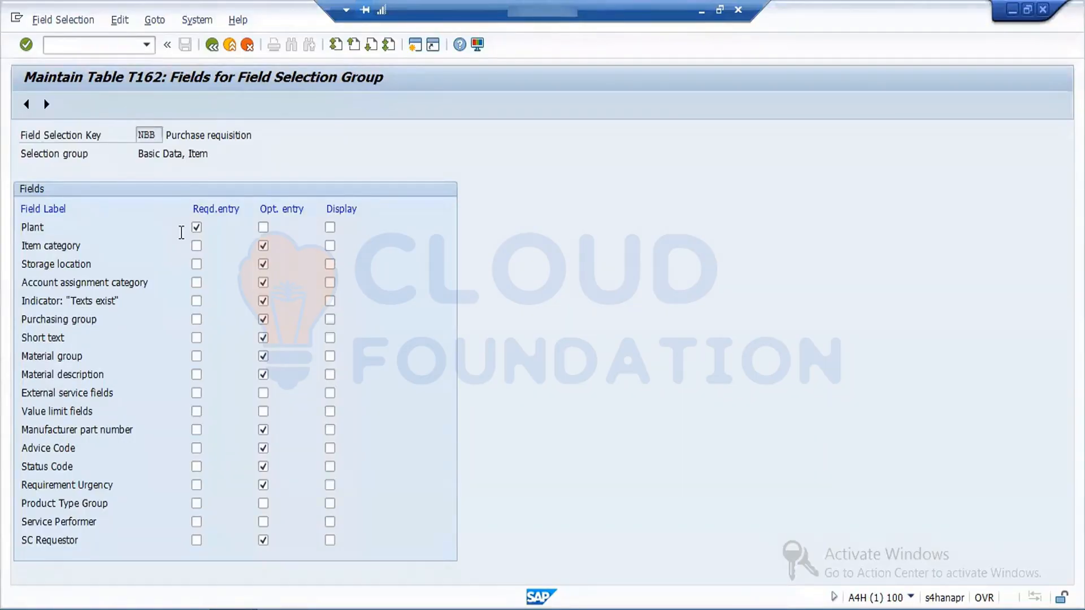
pyautogui.click(213, 45)
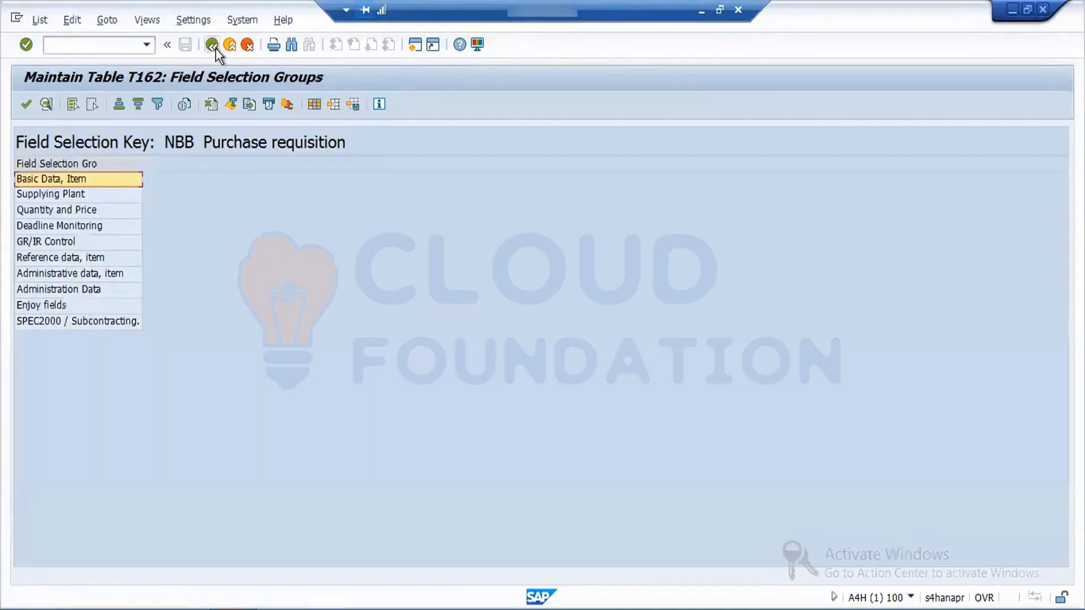
pyautogui.click(213, 44)
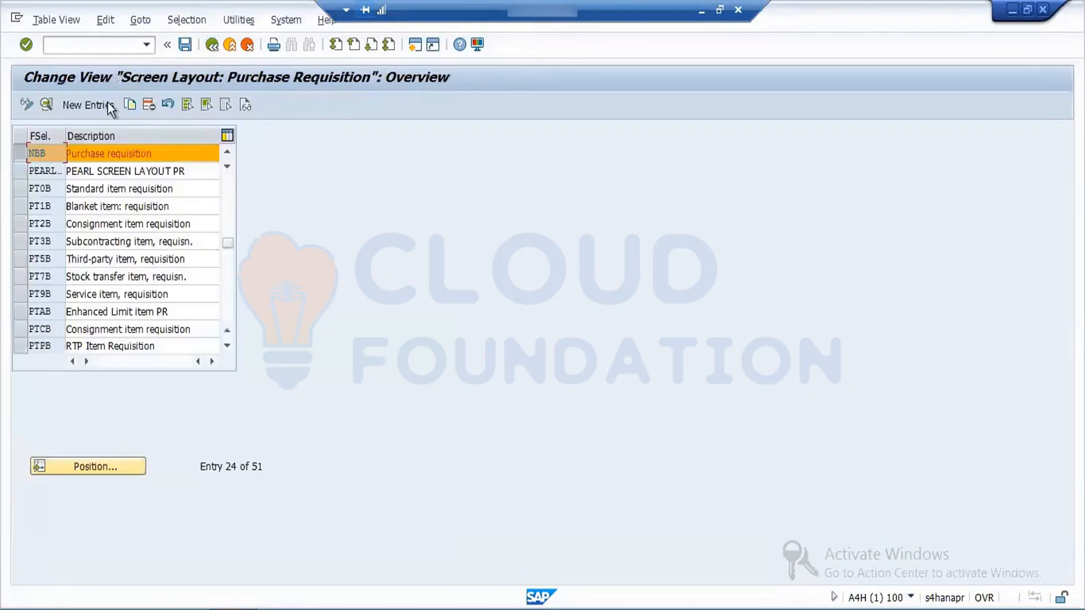
# Step: Copy screen layout NBB to the new field selection key FNBB and save it under the customizing request MM:Org Config
pyautogui.click(130, 105)
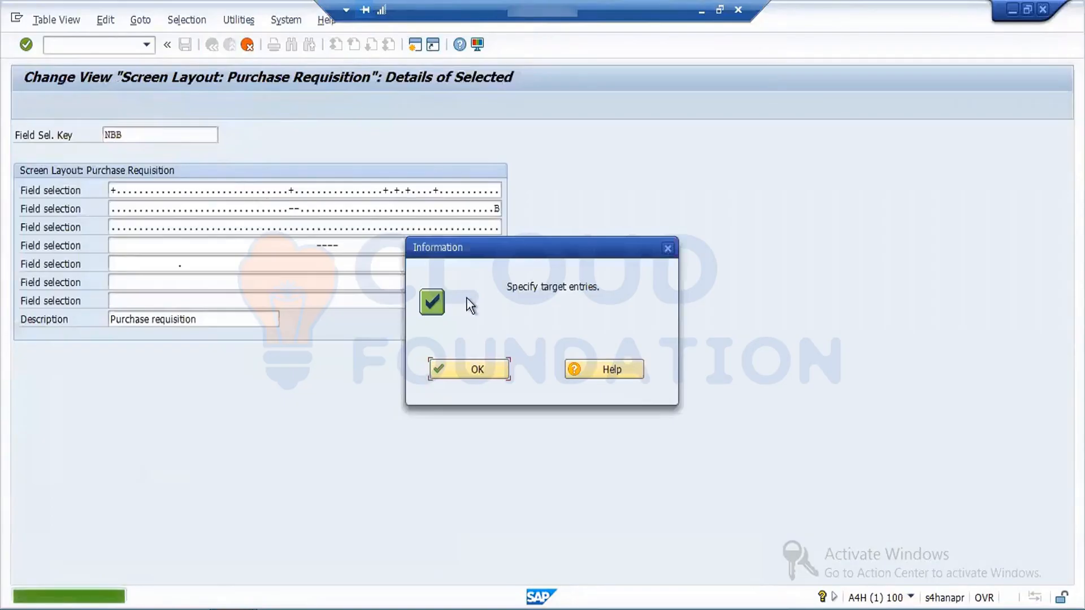
pyautogui.click(489, 366)
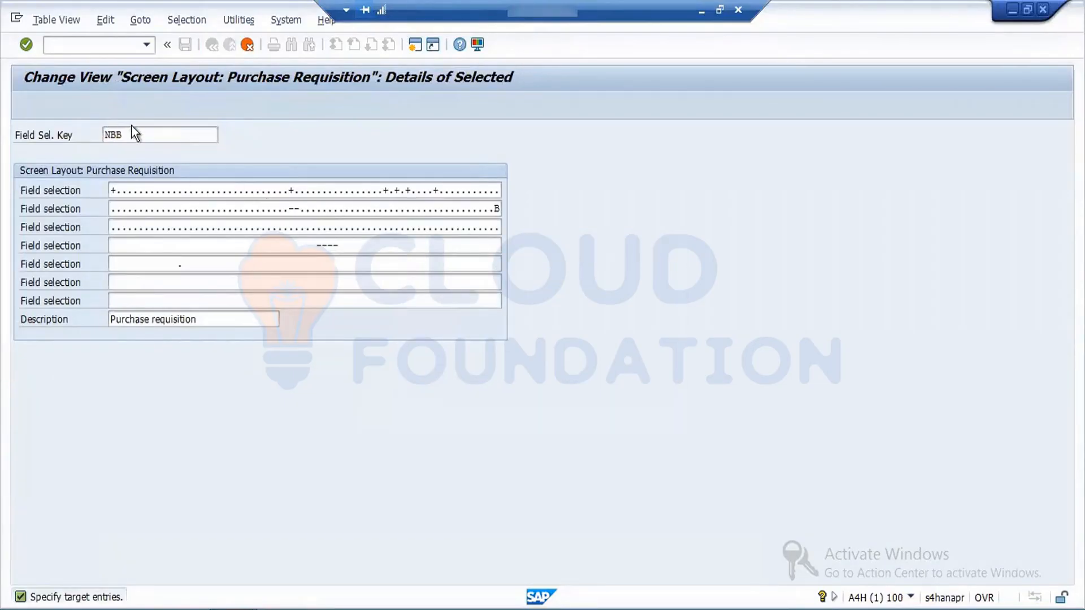
pyautogui.moveTo(136, 133); pyautogui.dragTo(83, 136)
pyautogui.write('FNBB')
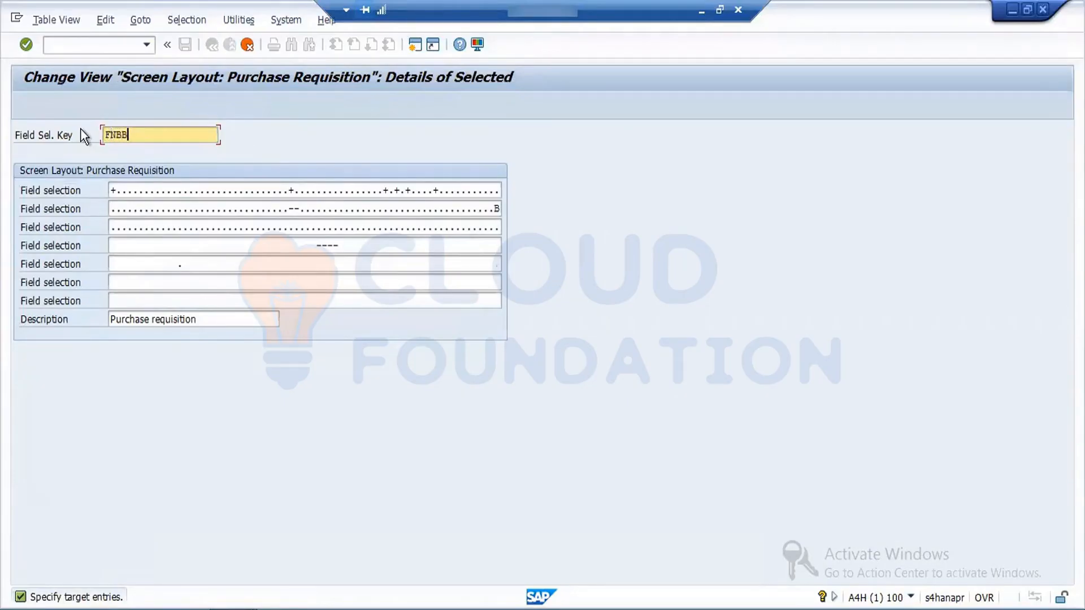
pyautogui.press('Return')
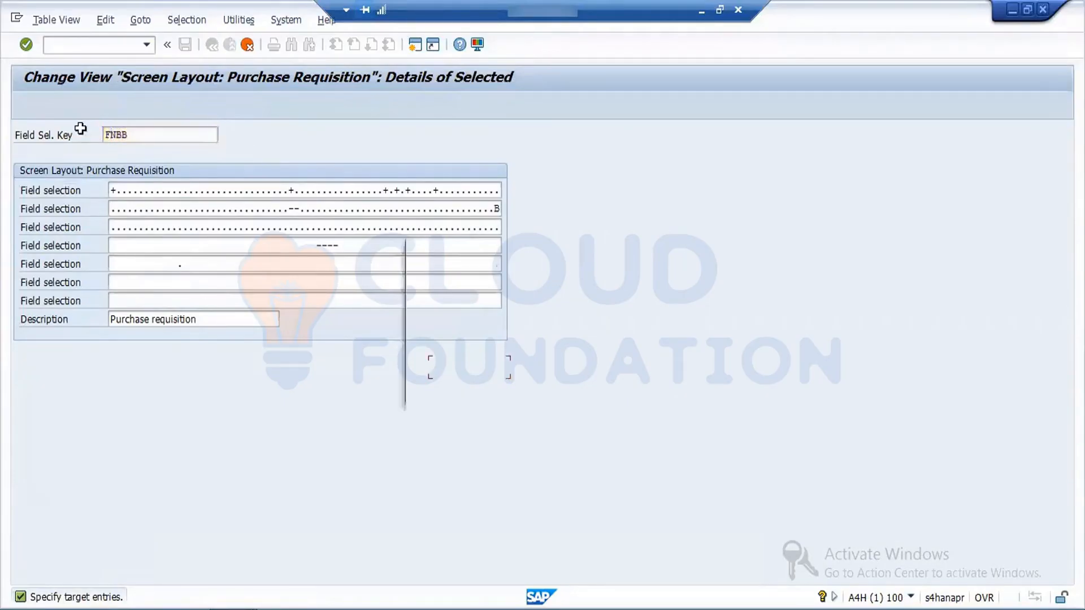
pyautogui.click(469, 372)
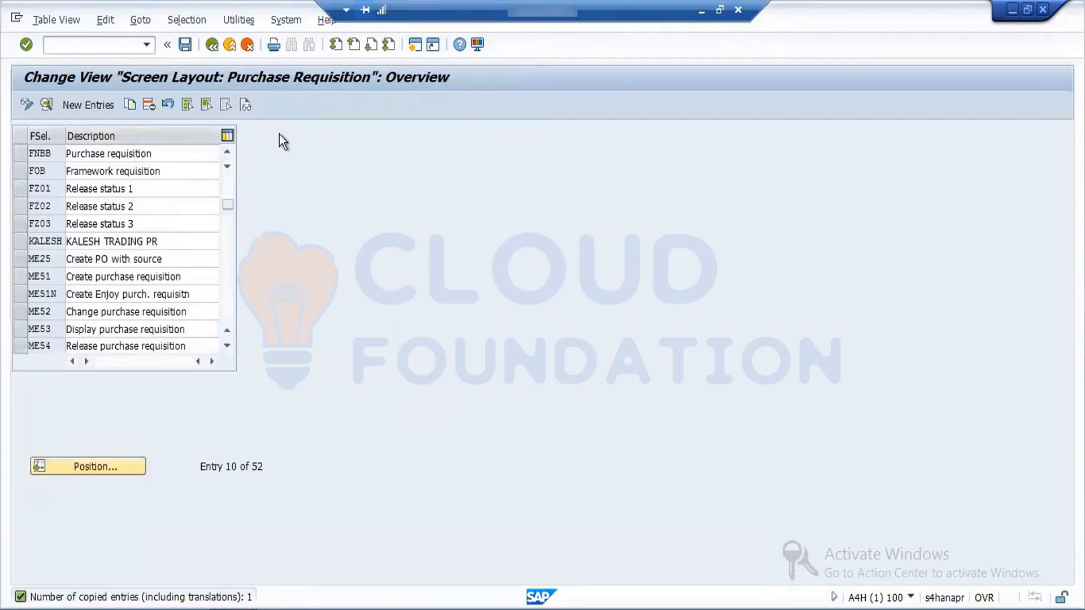
pyautogui.click(185, 45)
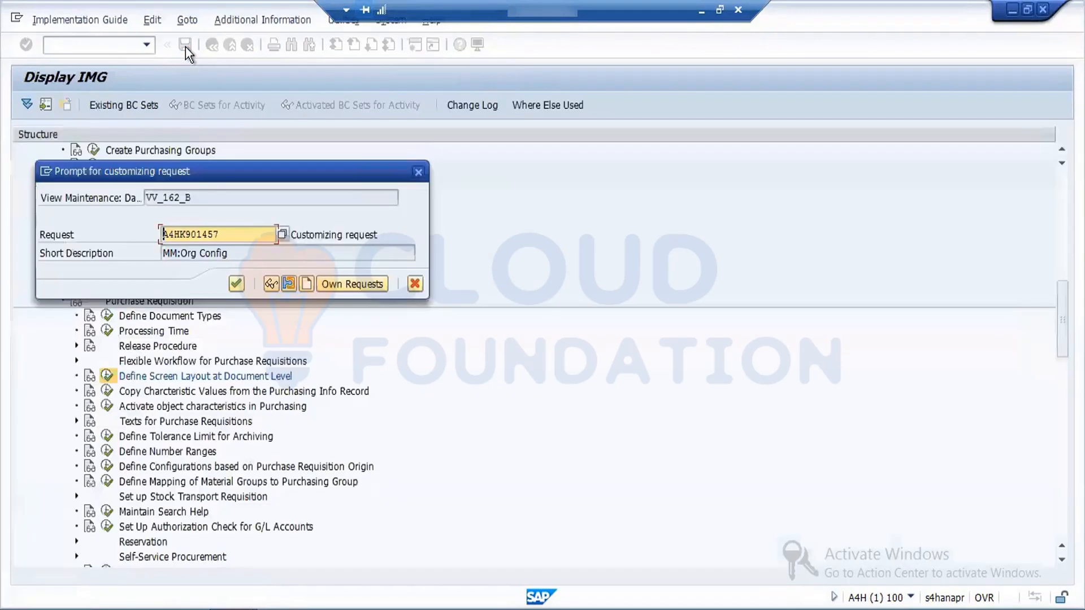
pyautogui.click(236, 281)
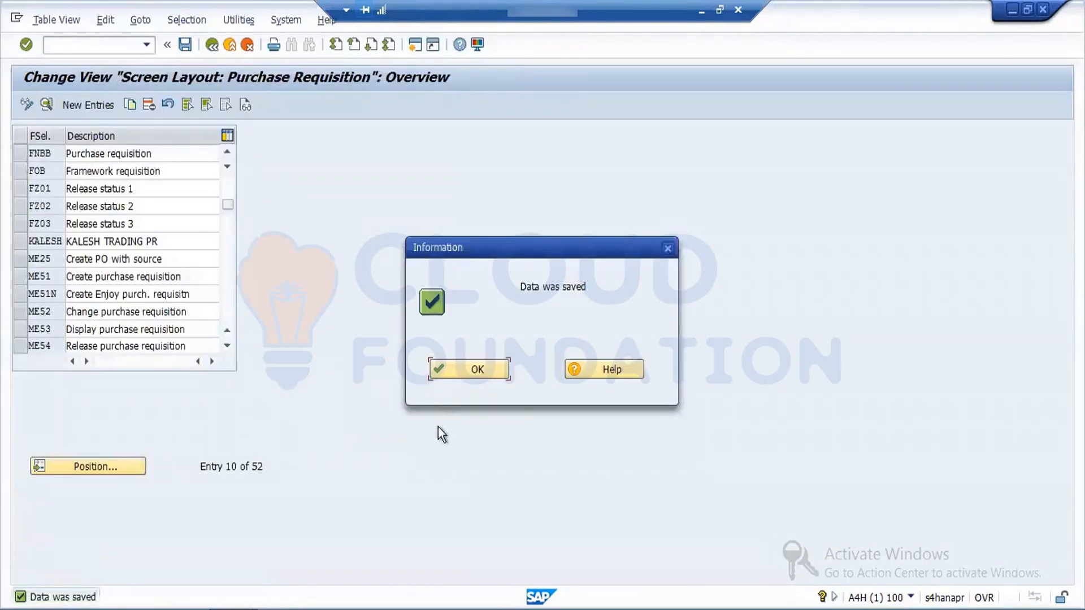
pyautogui.click(460, 369)
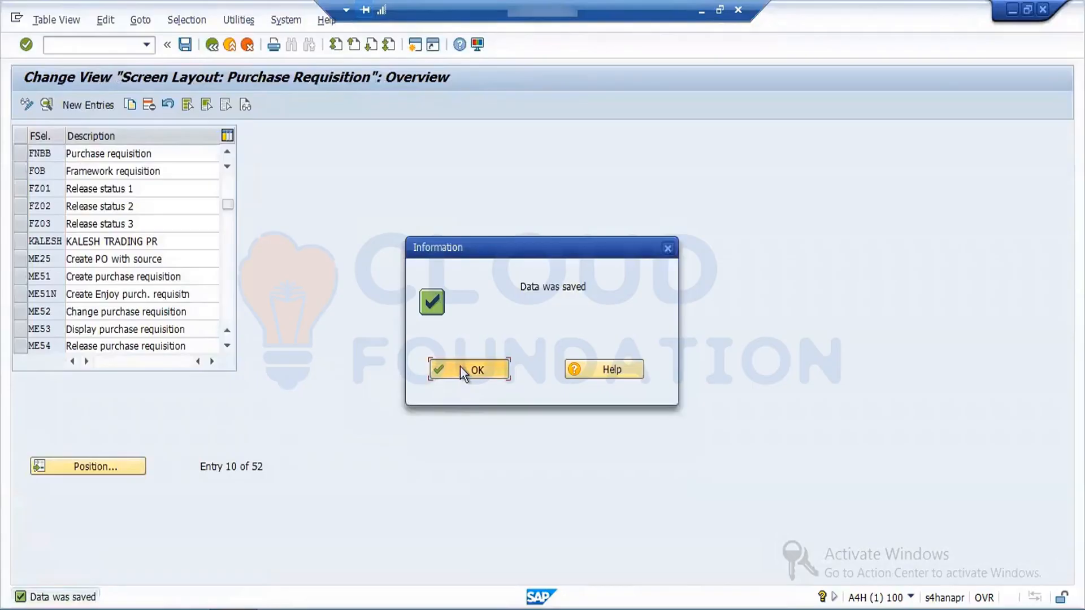
# Step: Make Storage location a required entry in FNBB's Basic Data, Item group, then save the screen layout and return to the IMG
pyautogui.click(21, 155)
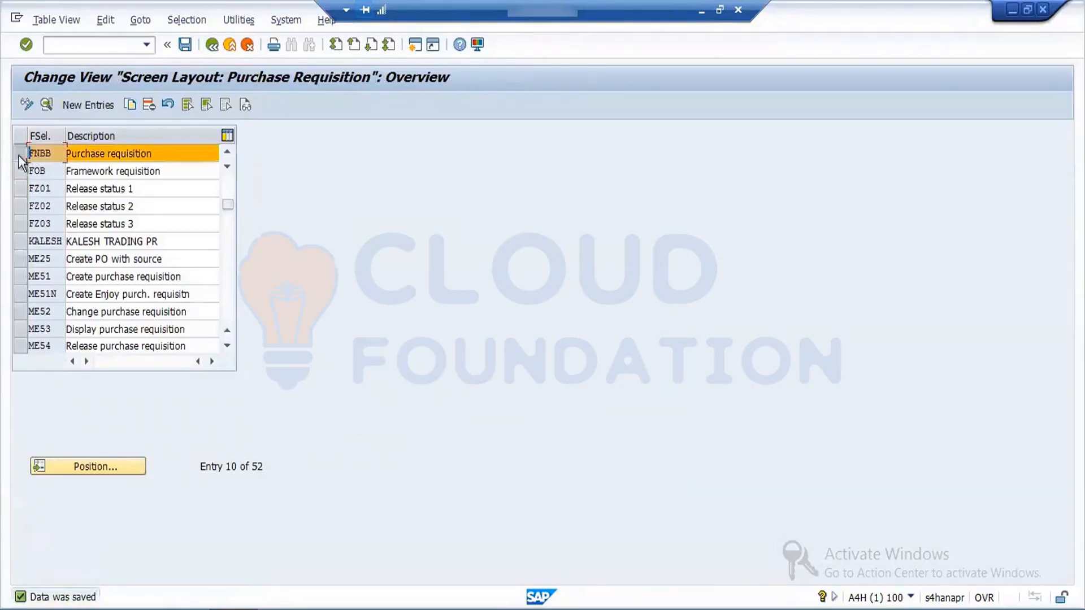
pyautogui.click(46, 104)
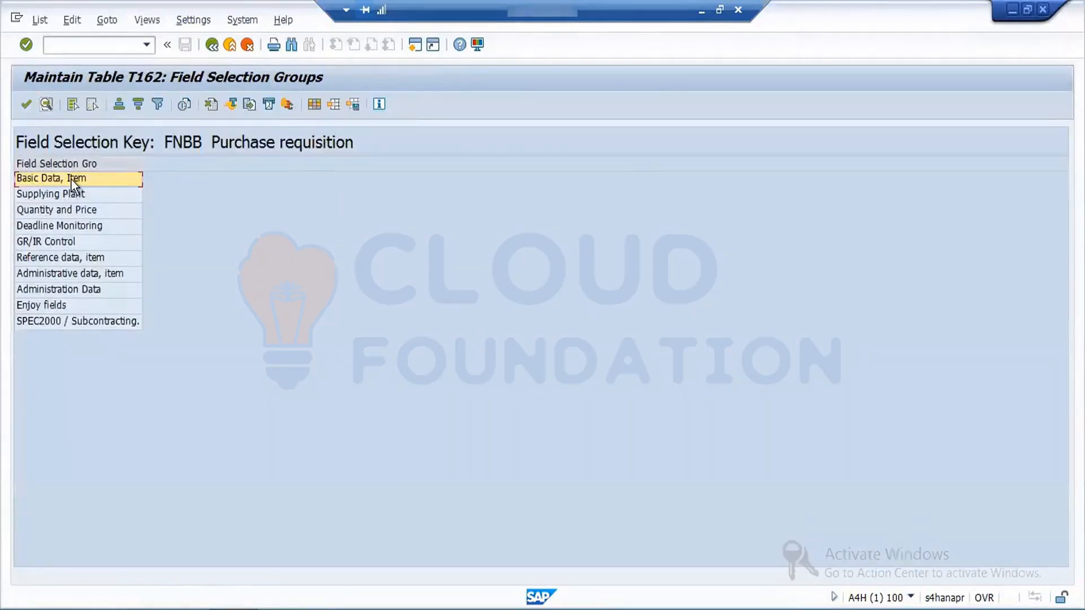
pyautogui.doubleClick(71, 179)
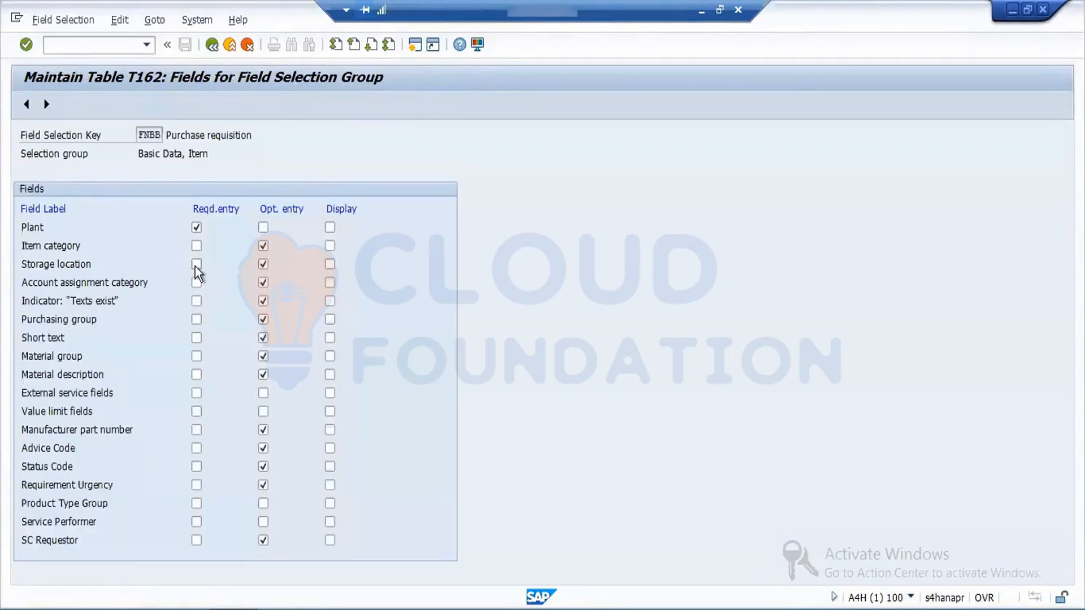
pyautogui.click(196, 265)
pyautogui.click(212, 53)
pyautogui.click(212, 45)
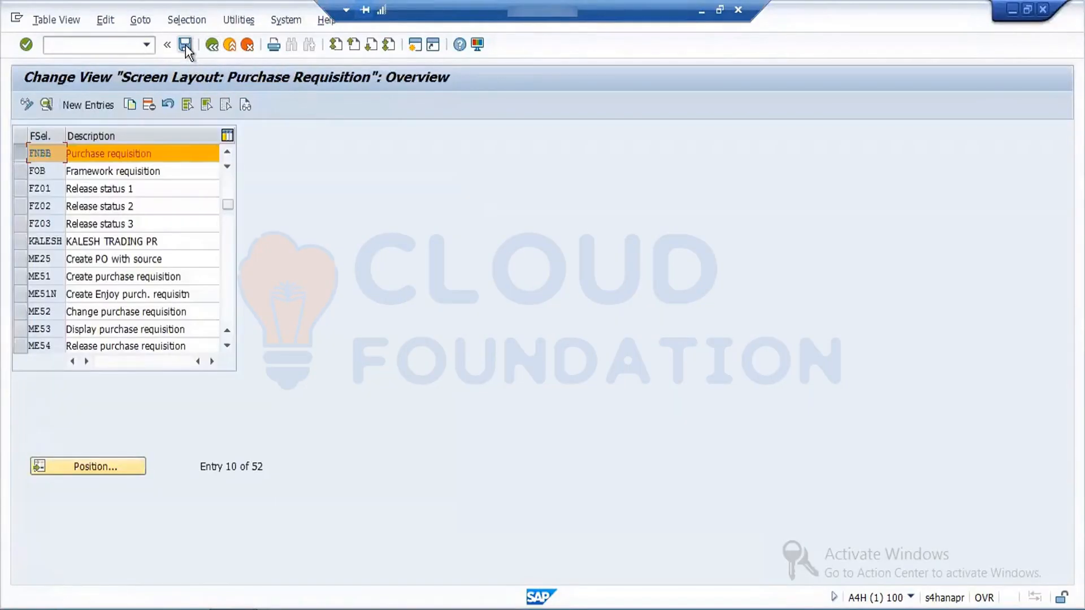
pyautogui.click(185, 45)
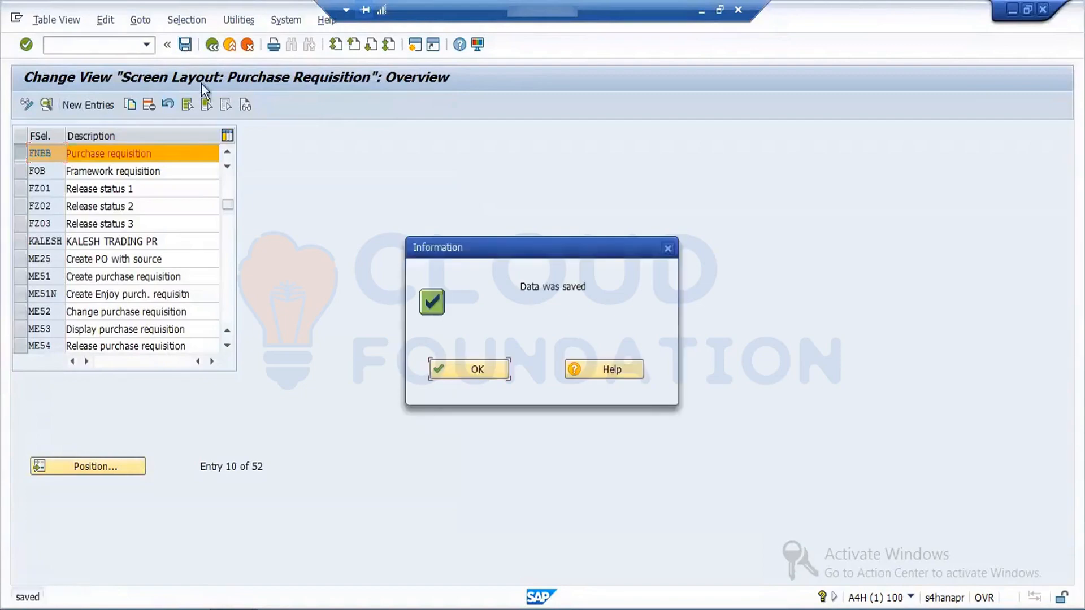
pyautogui.click(487, 372)
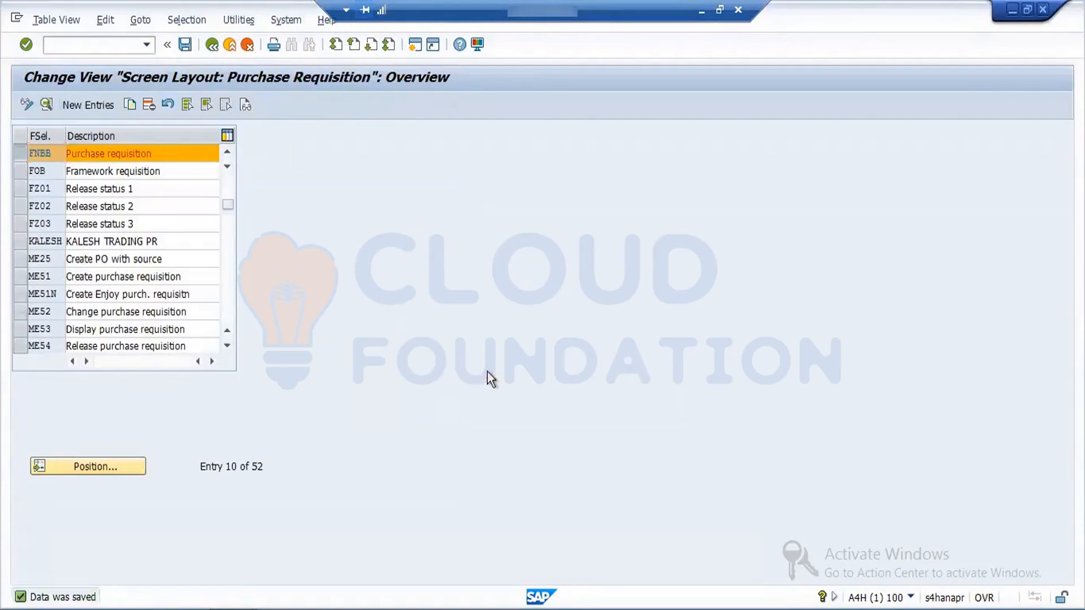
pyautogui.click(213, 45)
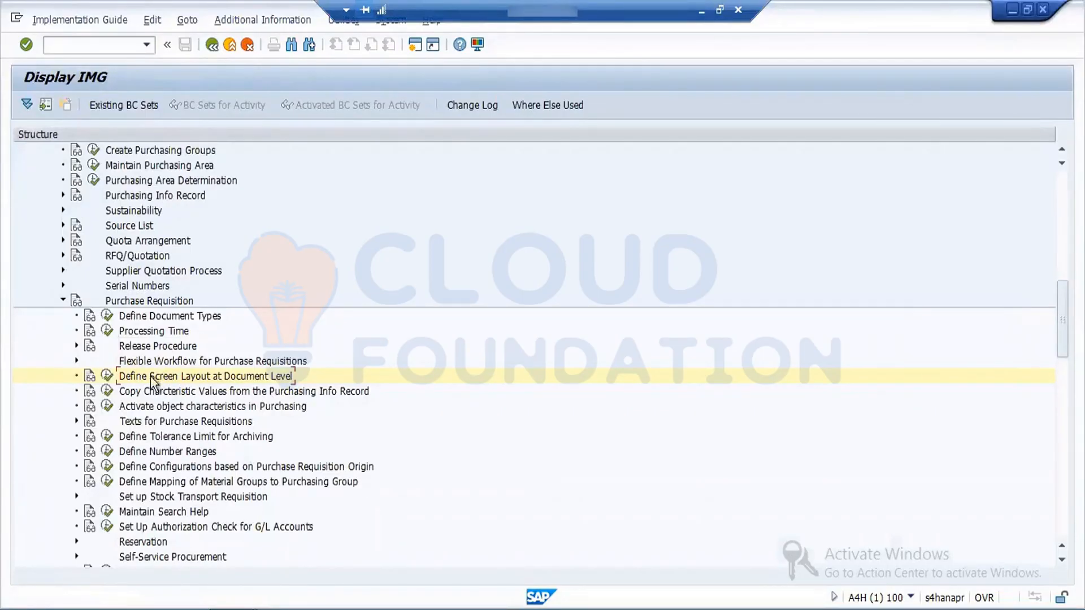
# Step: Open Define Document Types for purchase requisitions and position the list at document type FNB
pyautogui.click(110, 316)
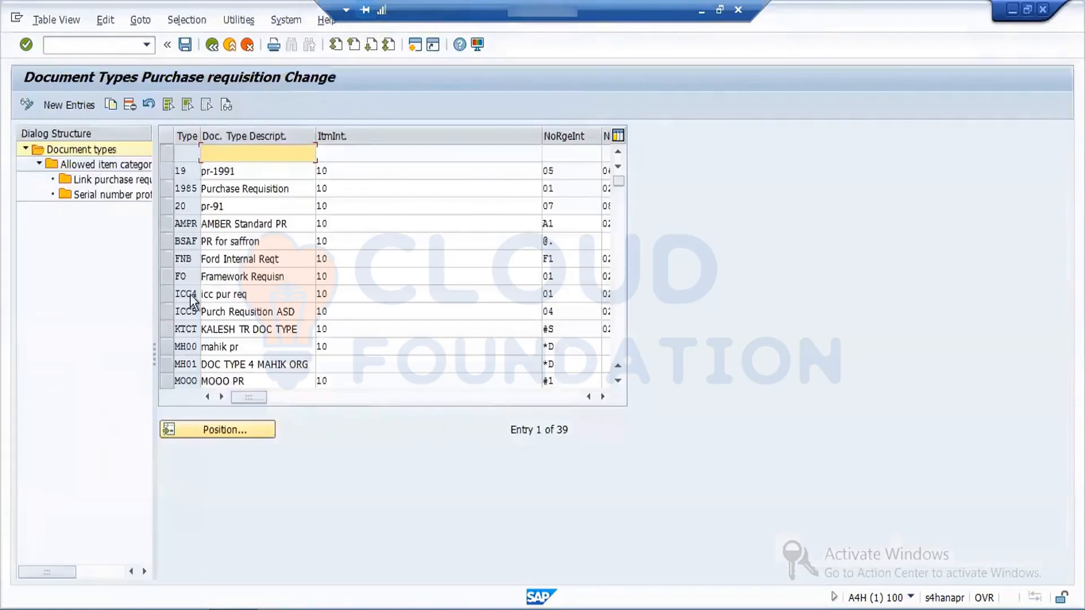
pyautogui.click(229, 431)
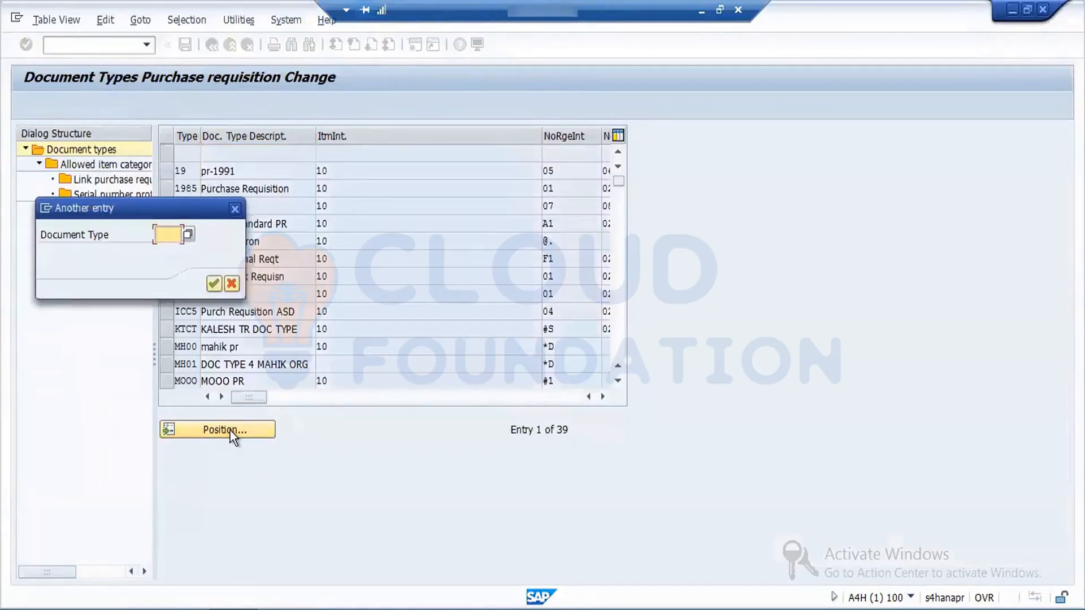
pyautogui.write('F')
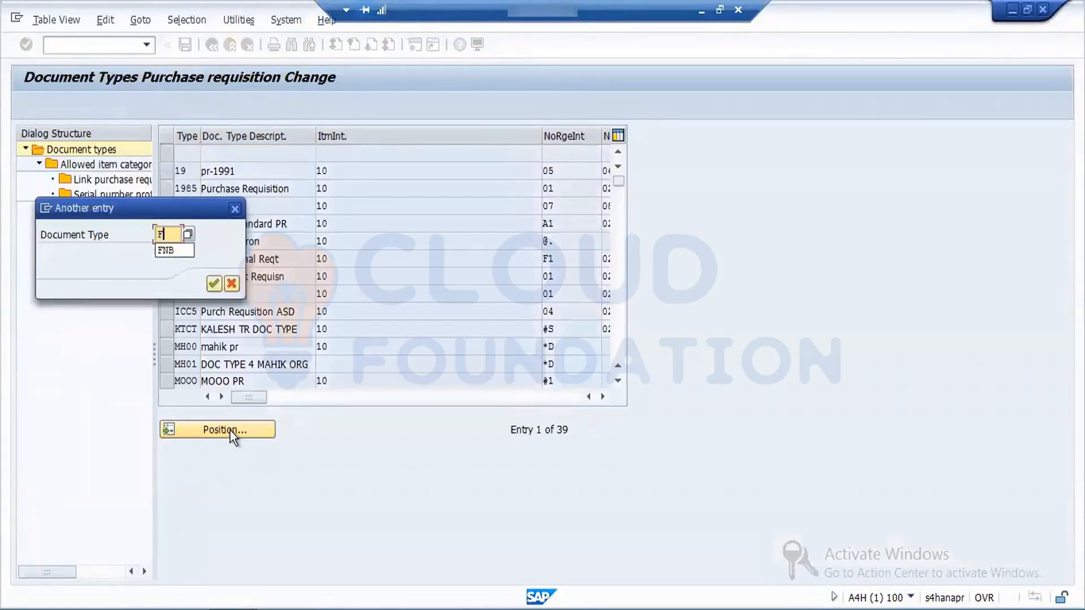
pyautogui.write('NB')
pyautogui.press('Return')
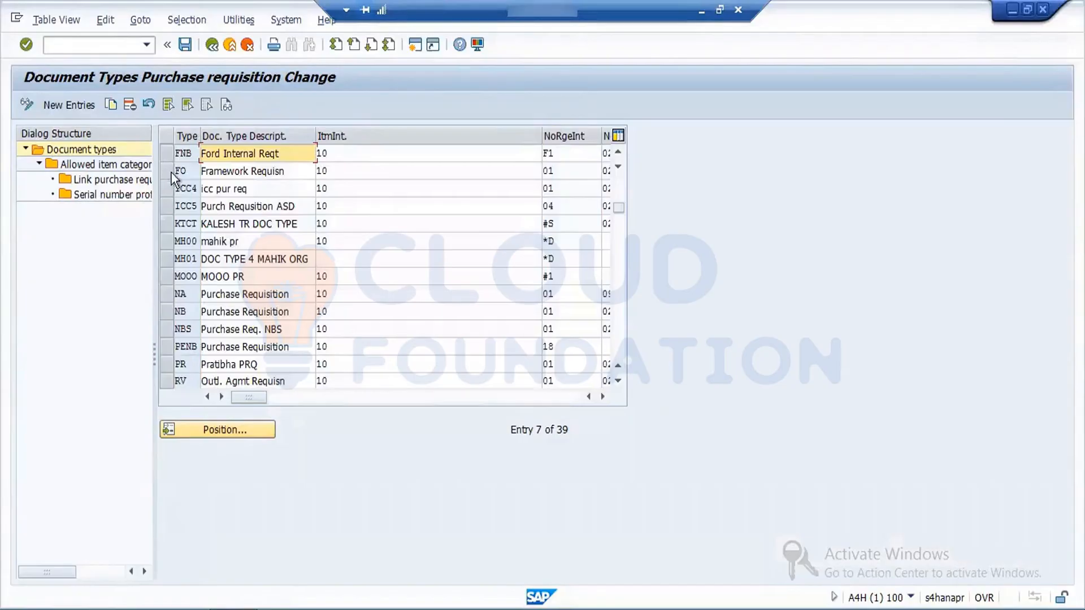
# Step: Set document type FNB's field selection key to FNBB, save it under customizing request MM:Org Config and return to the IMG
pyautogui.click(602, 396)
pyautogui.click(603, 396)
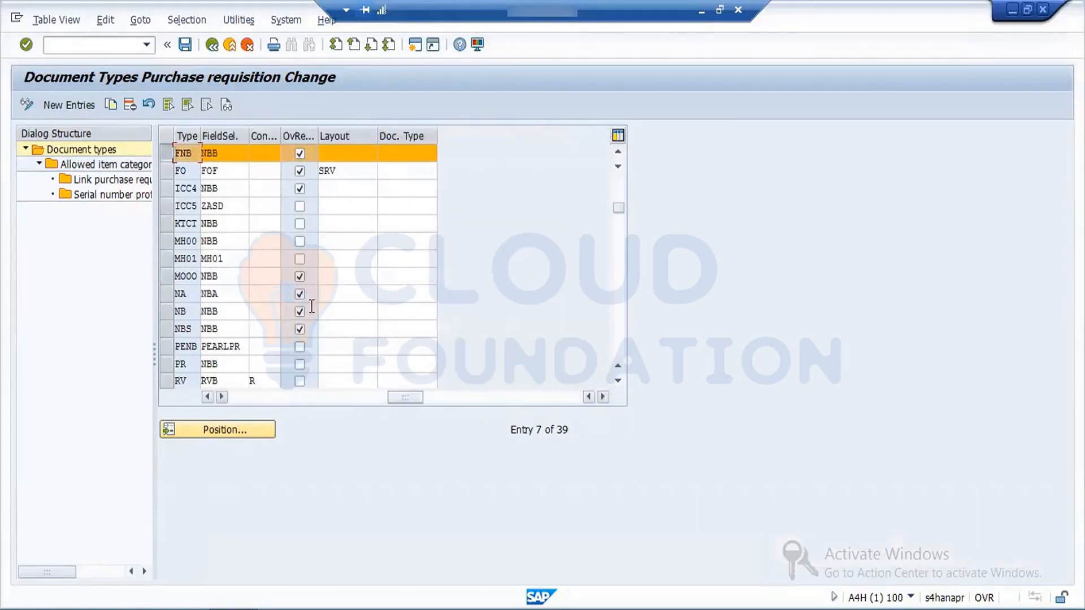
pyautogui.doubleClick(228, 153)
pyautogui.write('FNB')
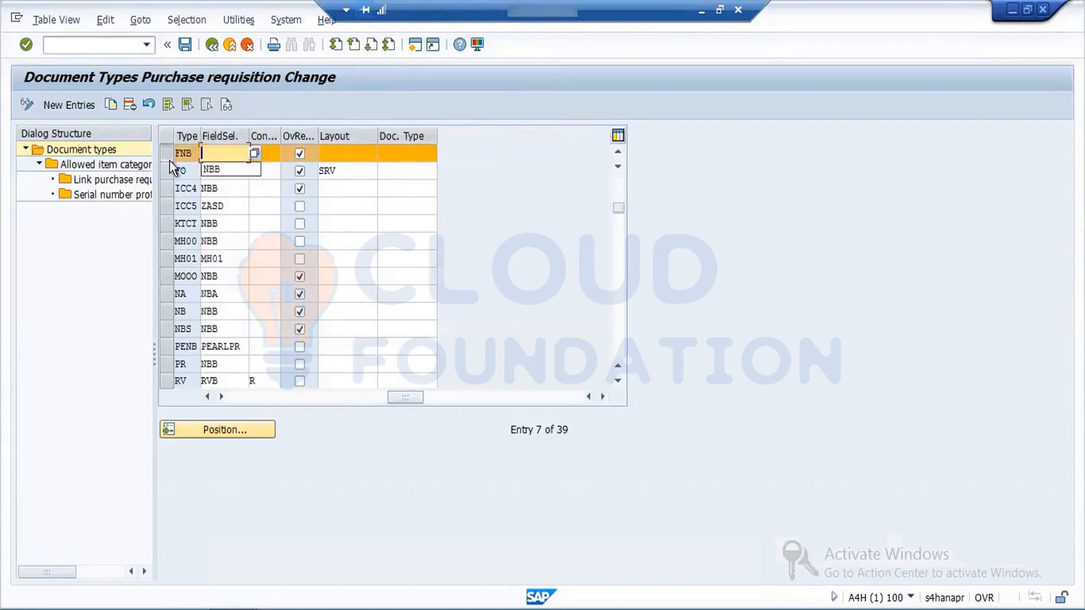
pyautogui.write('B')
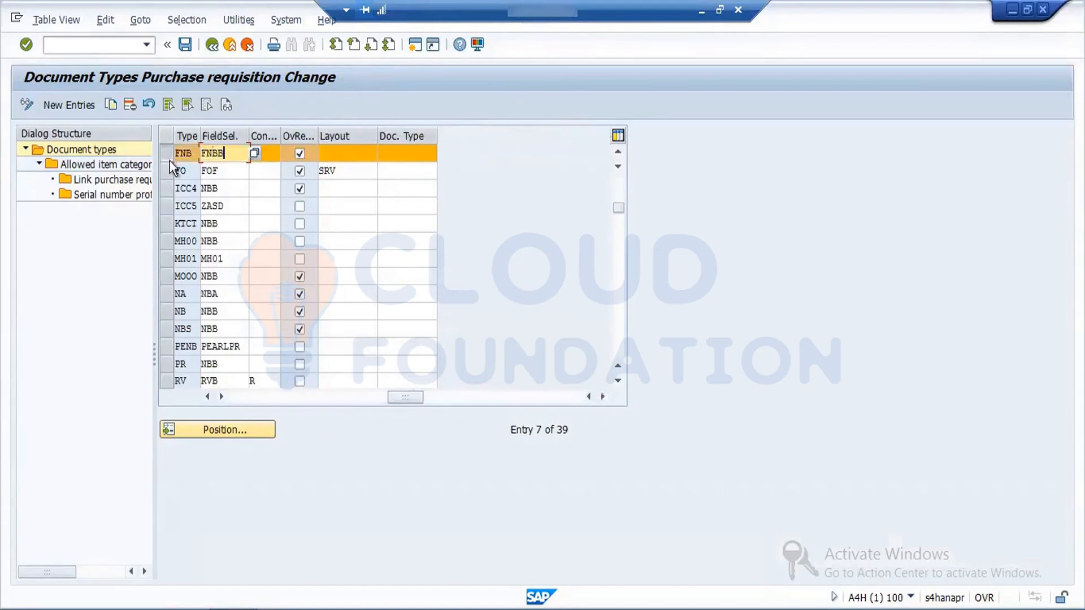
pyautogui.click(185, 46)
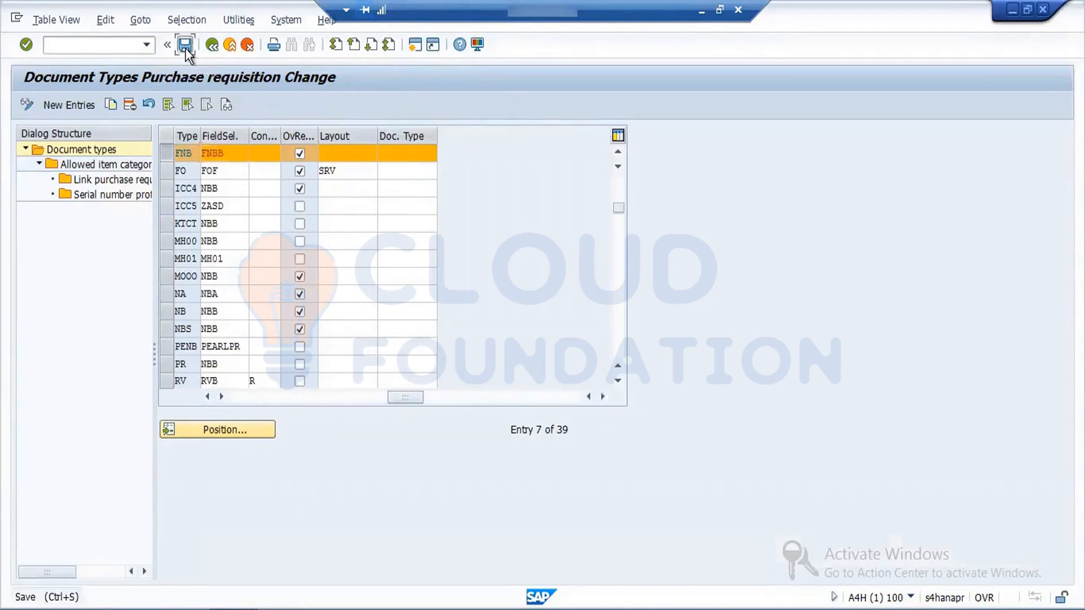
pyautogui.click(236, 283)
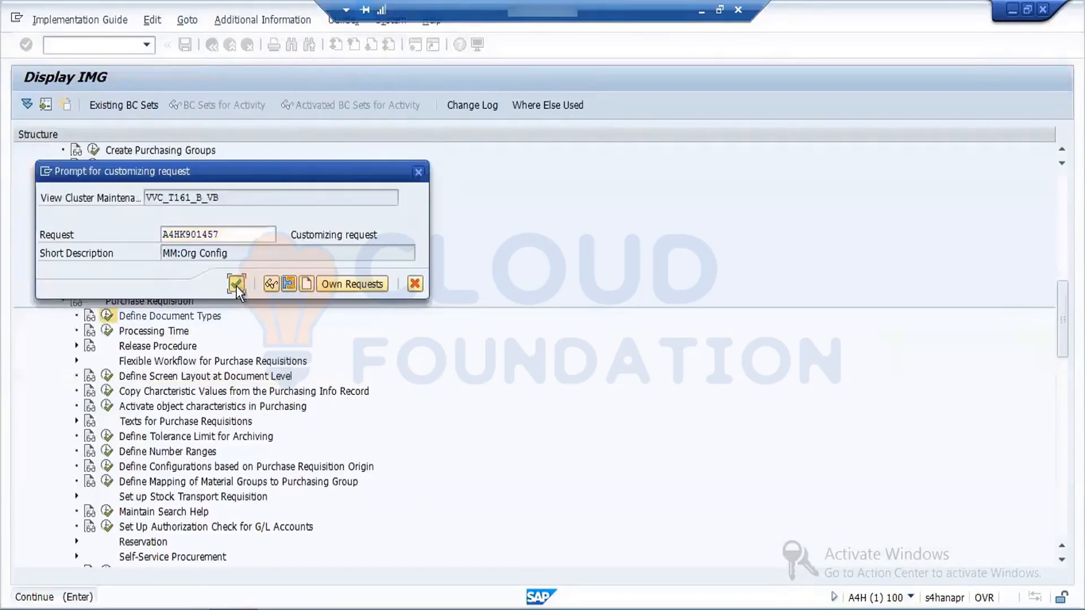
pyautogui.click(477, 370)
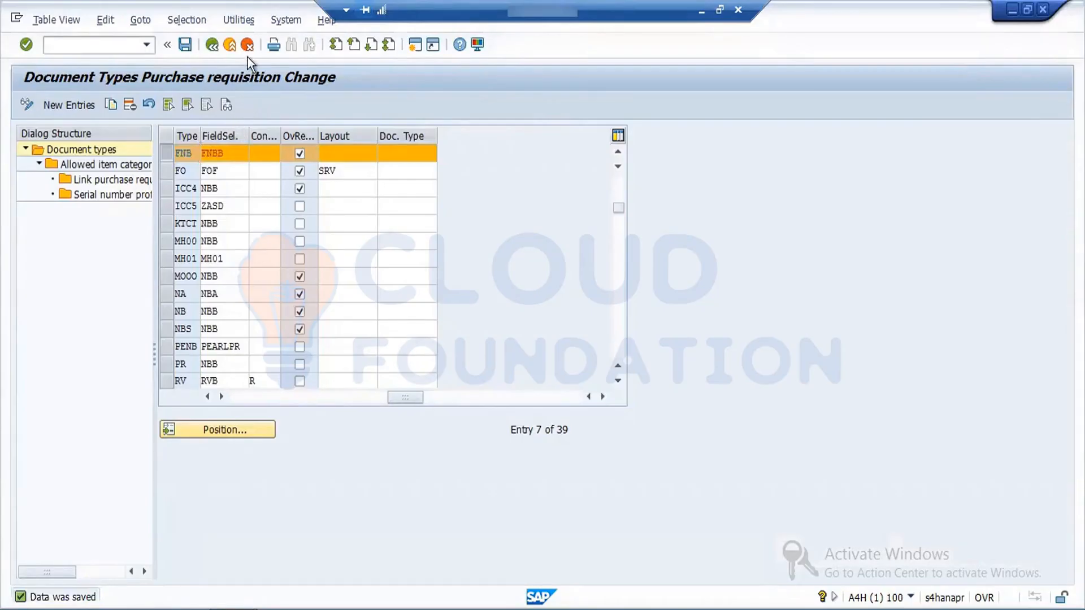
pyautogui.click(191, 46)
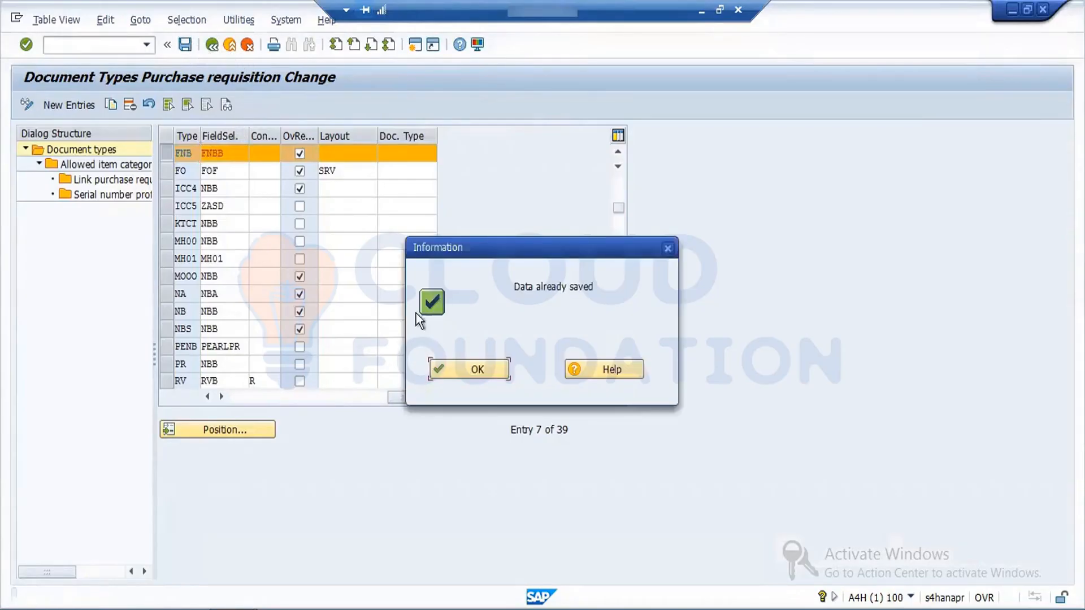
pyautogui.click(477, 370)
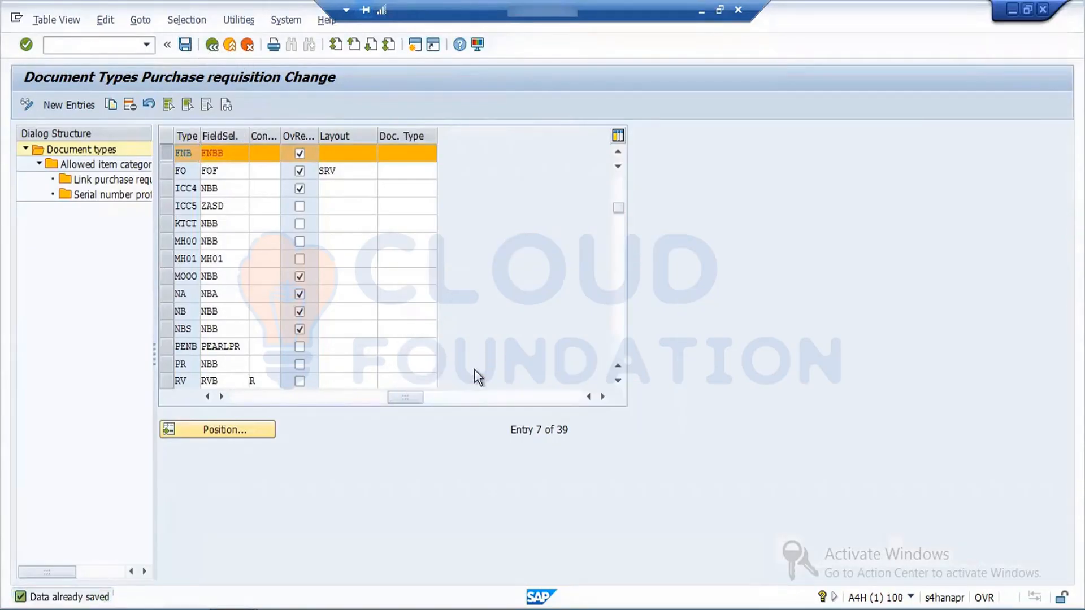
pyautogui.click(212, 50)
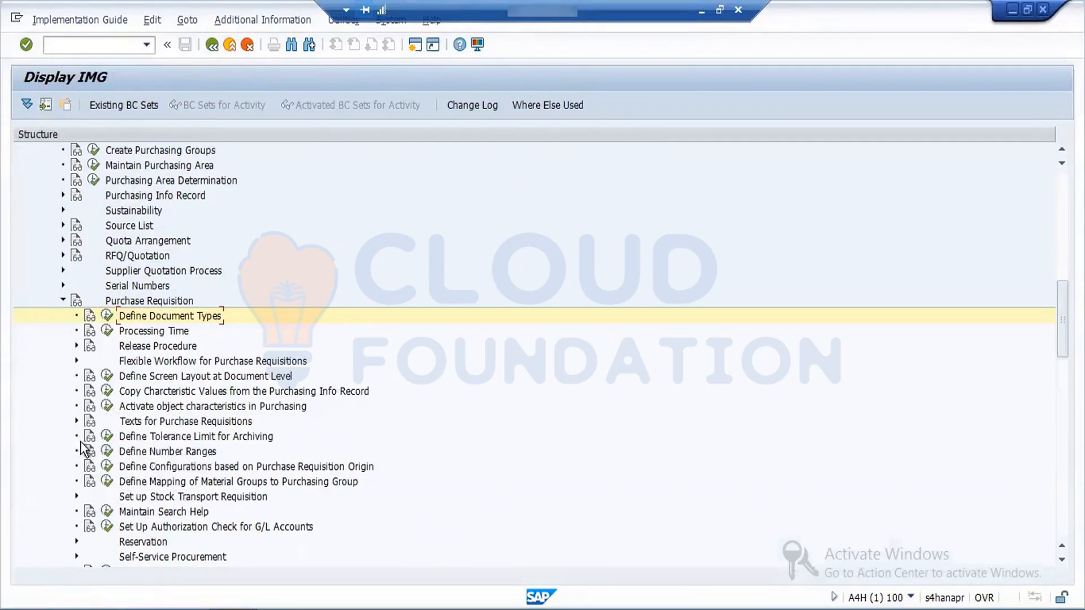
# Step: Open Define Text Types under Texts for Purchase Requisitions and accept the cross-client notice
pyautogui.click(75, 421)
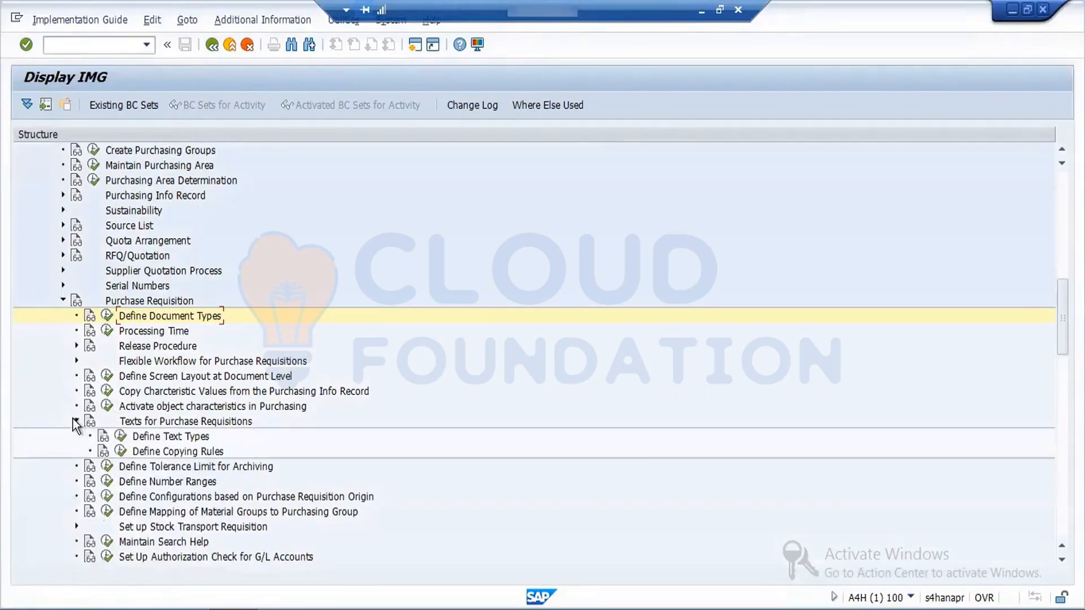
pyautogui.click(120, 437)
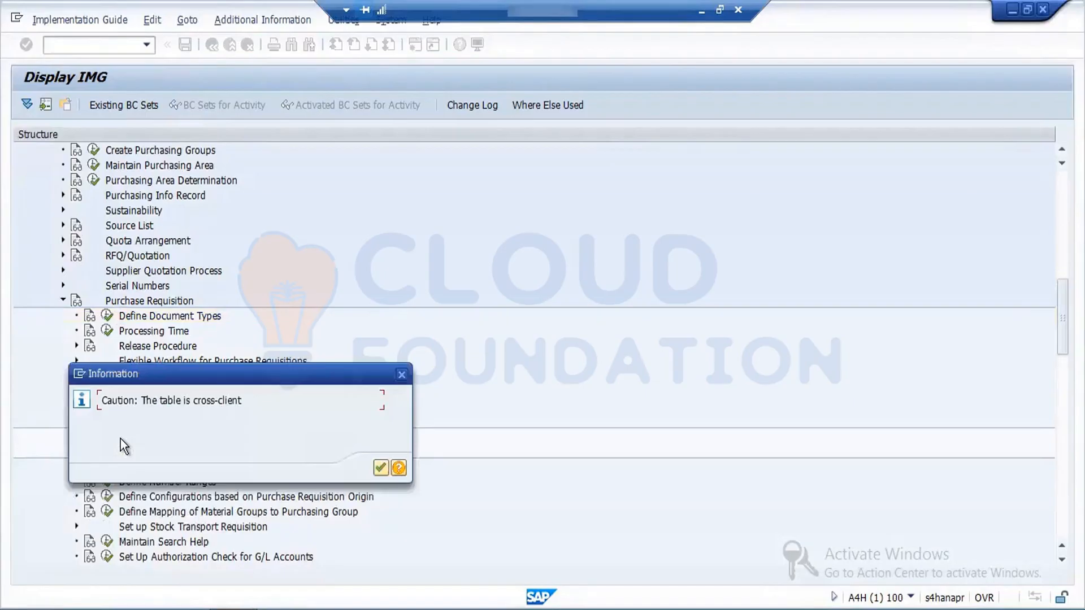
pyautogui.click(379, 467)
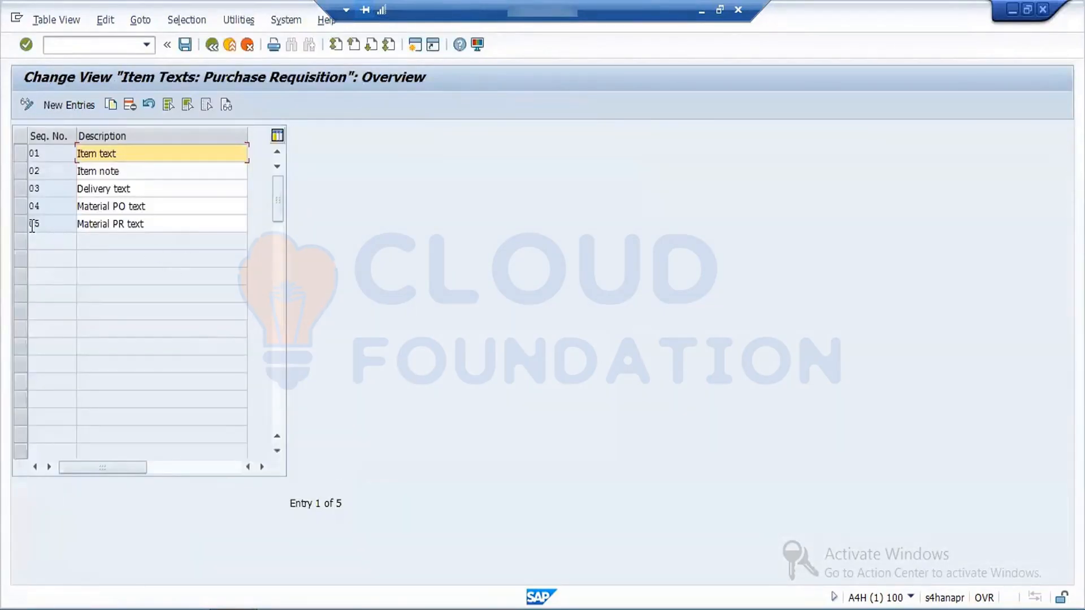
# Step: Start copying the Item text entry 01 and enter F1 as the copy's sequence number
pyautogui.click(20, 153)
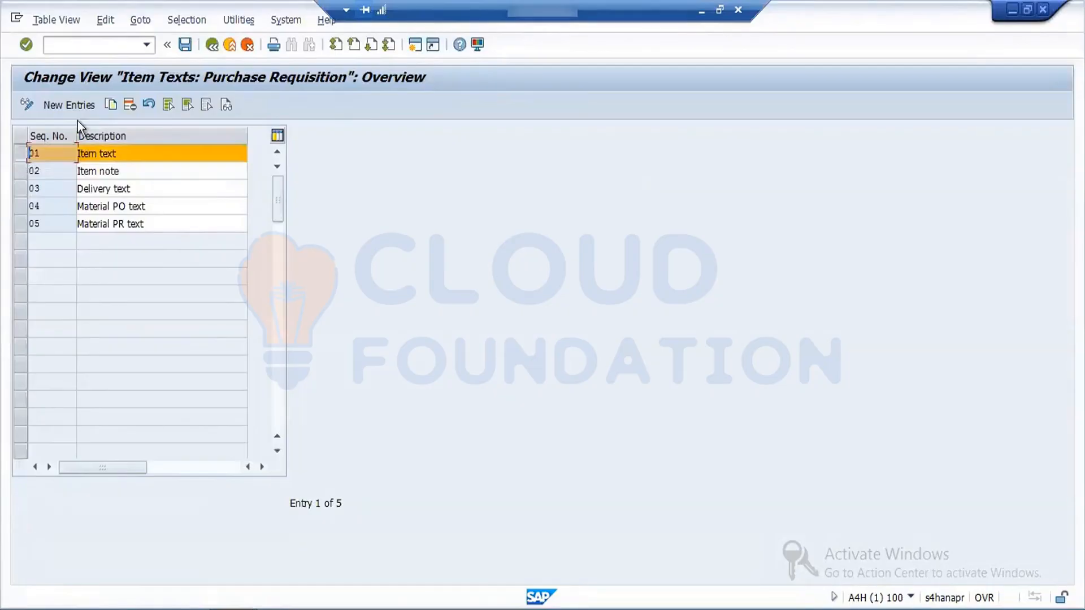
pyautogui.click(112, 107)
pyautogui.click(48, 154)
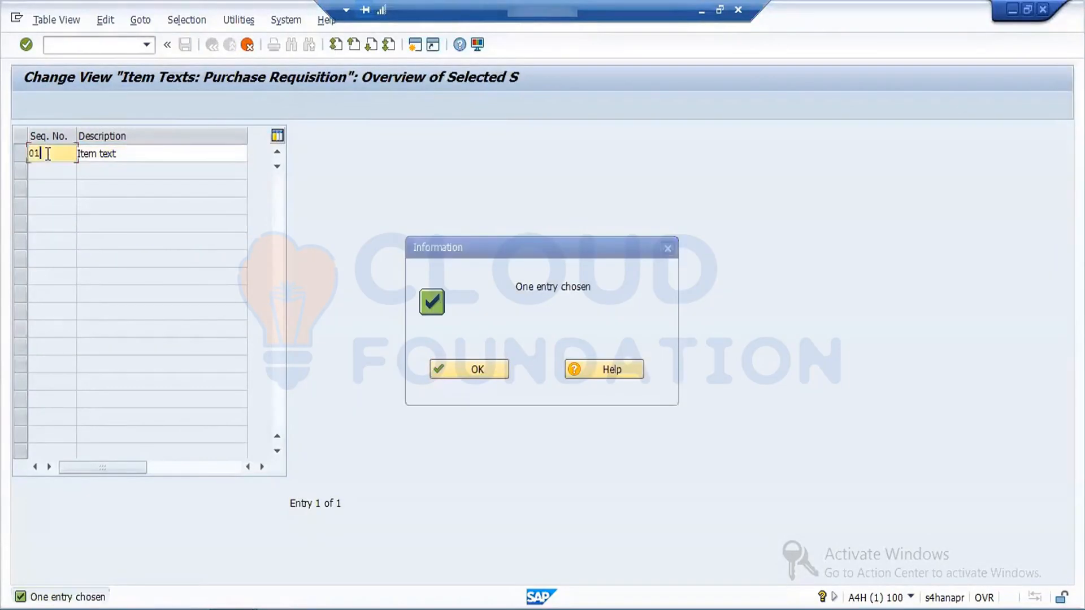
pyautogui.write('F1')
pyautogui.press('Tab')
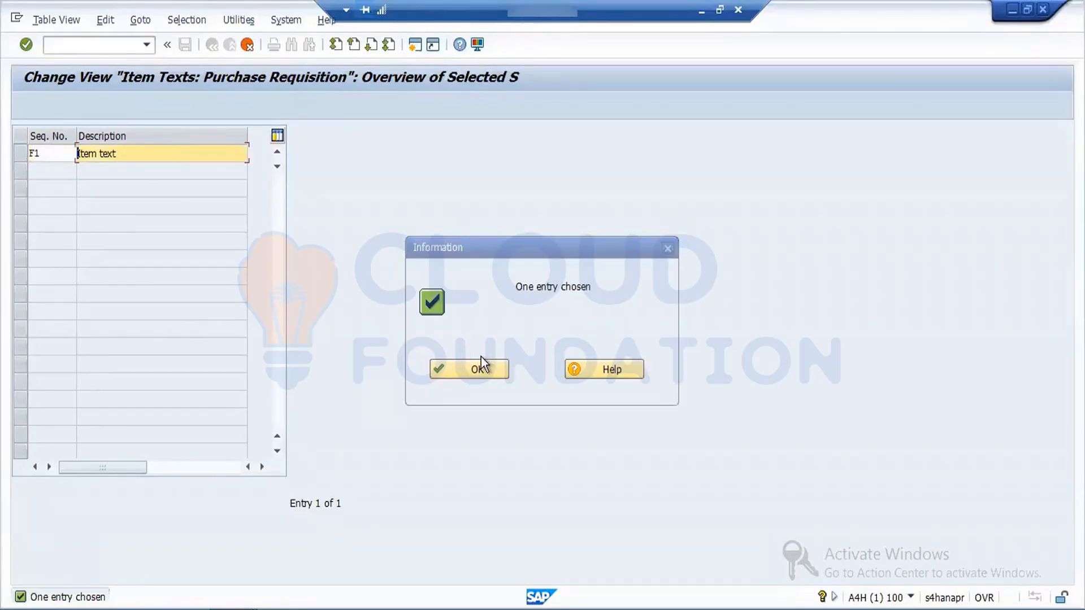
pyautogui.click(481, 362)
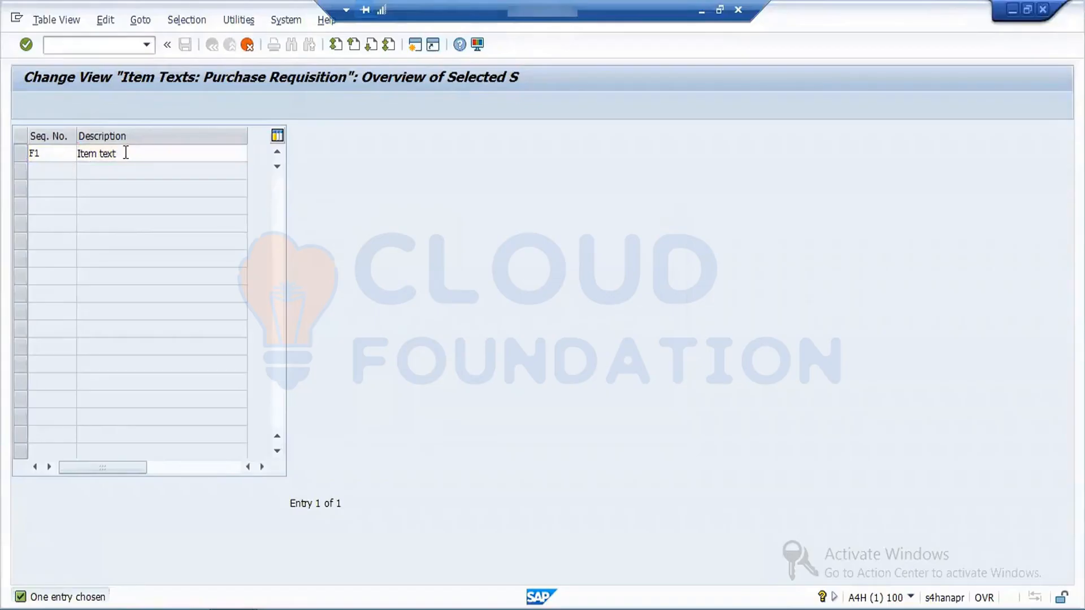
# Step: Replace the copied entry's description with FORD TEXT and try to confirm the copy
pyautogui.moveTo(125, 153); pyautogui.dragTo(13, 160)
pyautogui.press('Delete')
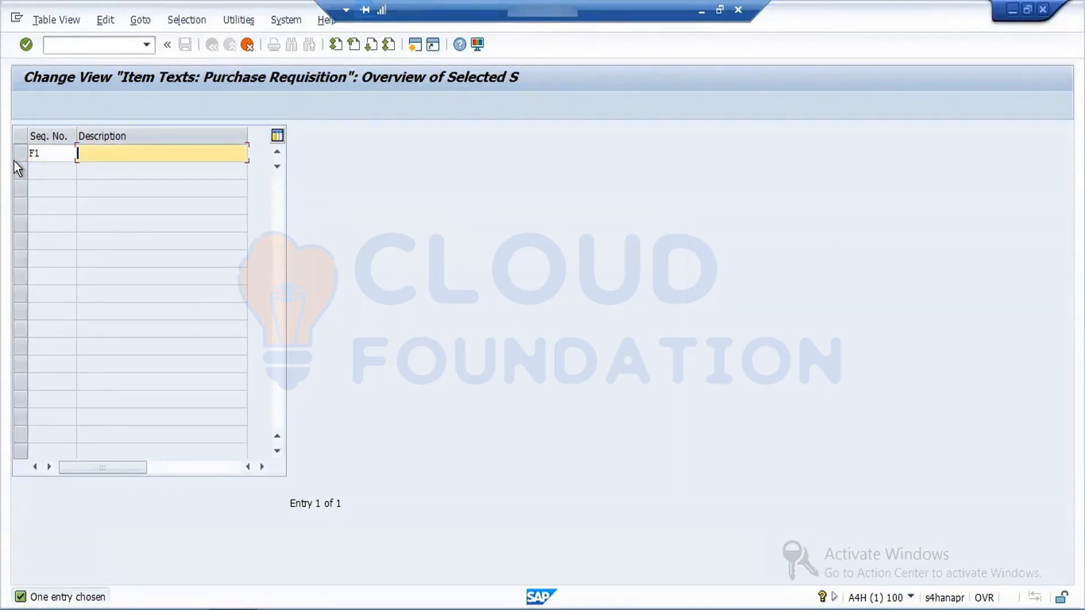
pyautogui.write('FORD TEXT')
pyautogui.press('Return')
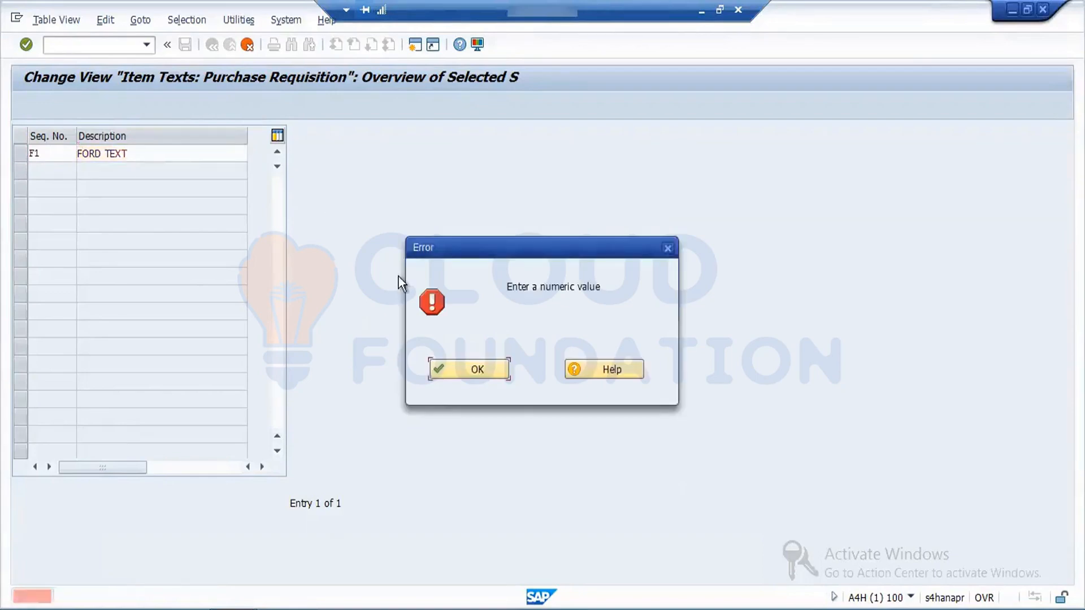
pyautogui.click(477, 369)
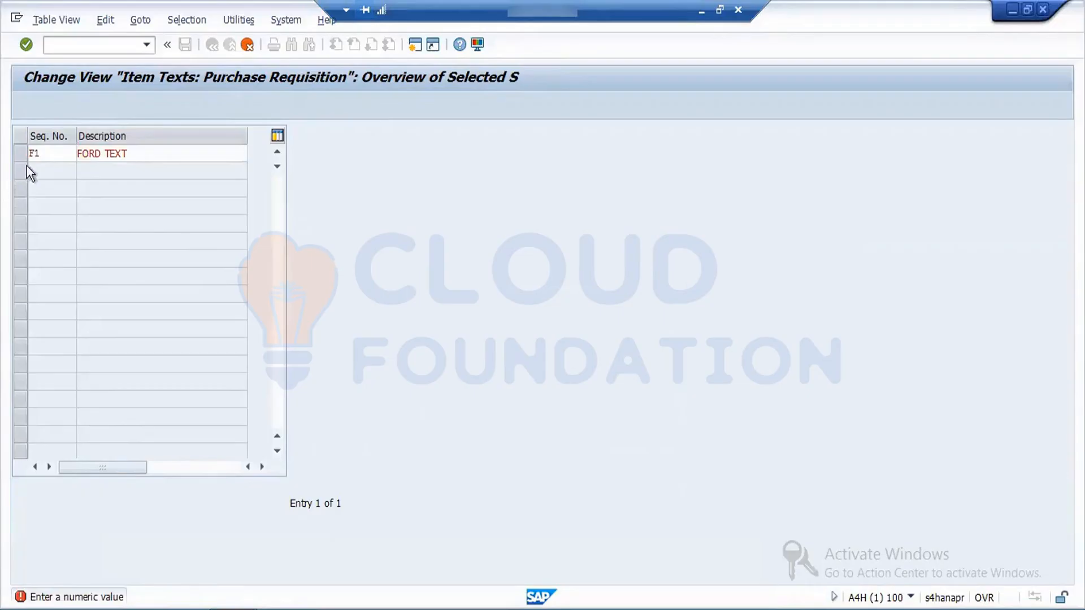
# Step: Set the FORD TEXT entry's sequence number to 06 and complete the copy
pyautogui.click(44, 153)
pyautogui.press('BackSpace')
pyautogui.press('BackSpace')
pyautogui.write('06')
pyautogui.press('Return')
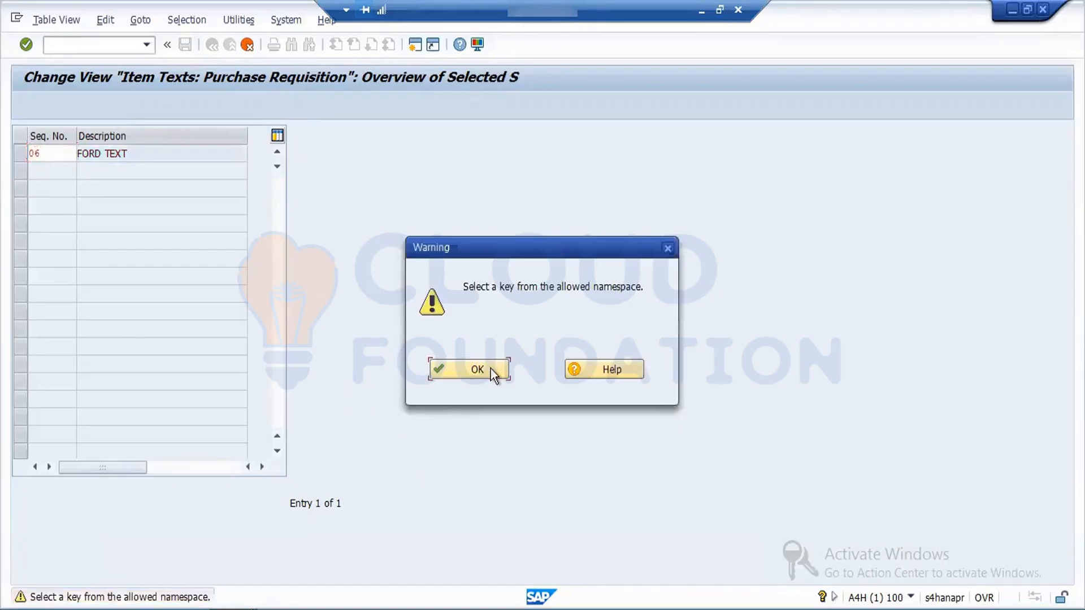
pyautogui.click(490, 369)
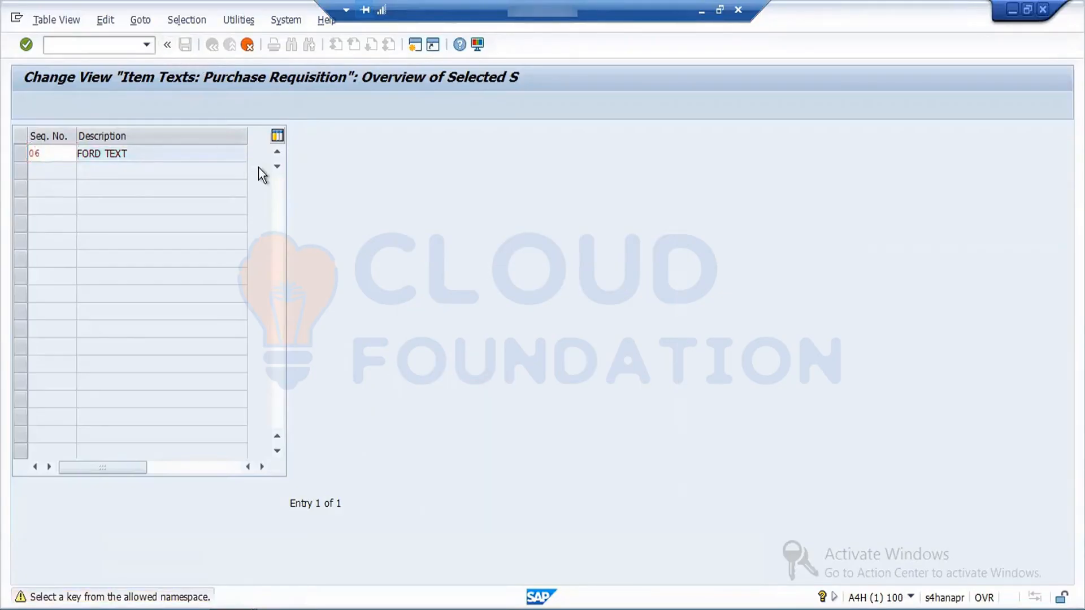
pyautogui.press('Return')
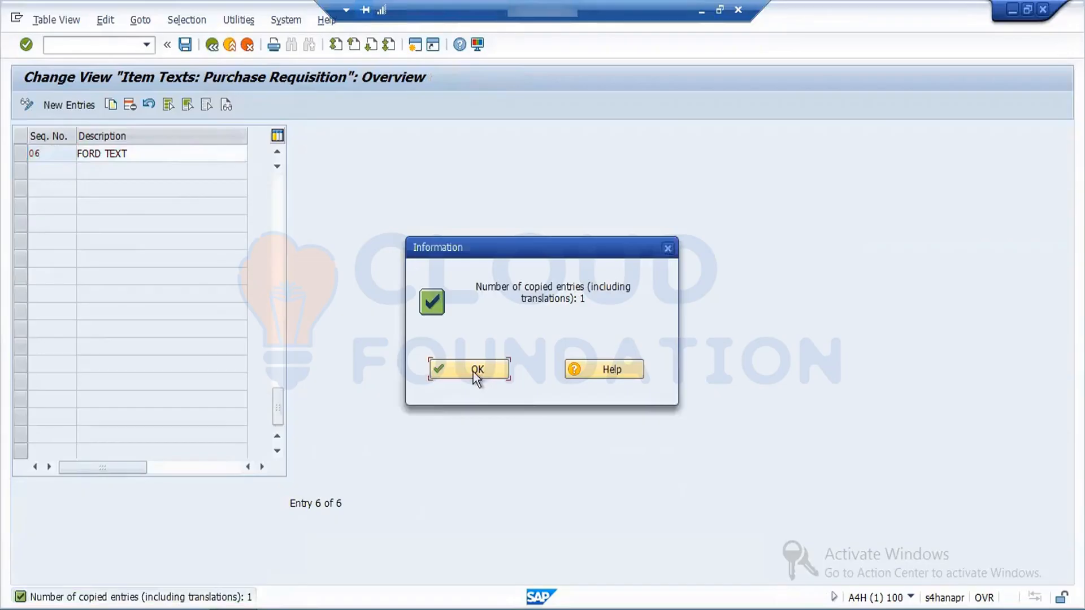
pyautogui.click(473, 371)
# Step: Save the FORD TEXT item text under workbench request A4HK901459, accepting the creation of a new task
pyautogui.click(184, 45)
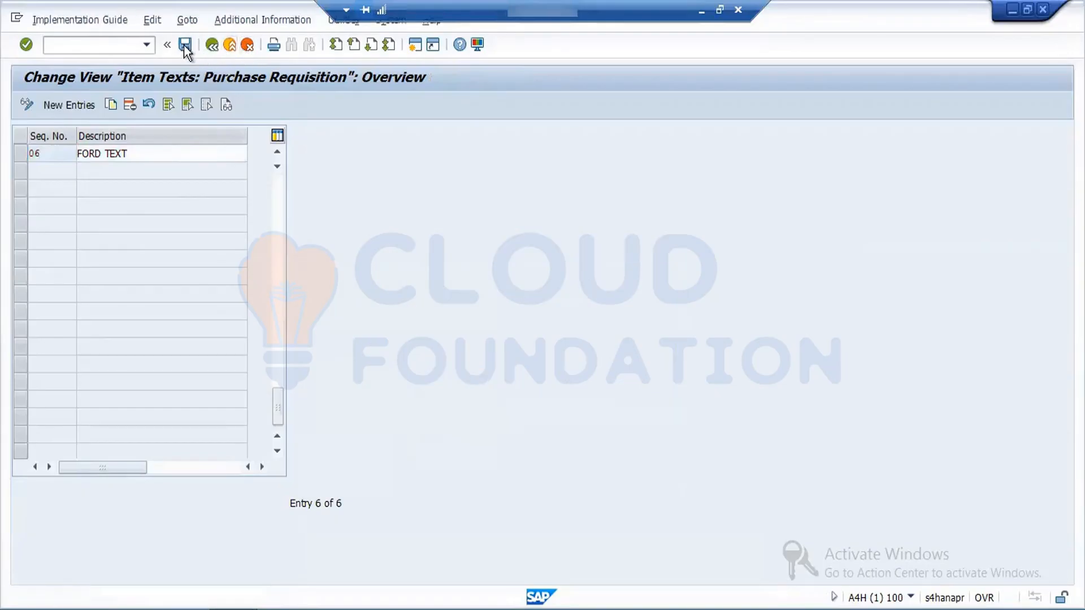
pyautogui.click(237, 285)
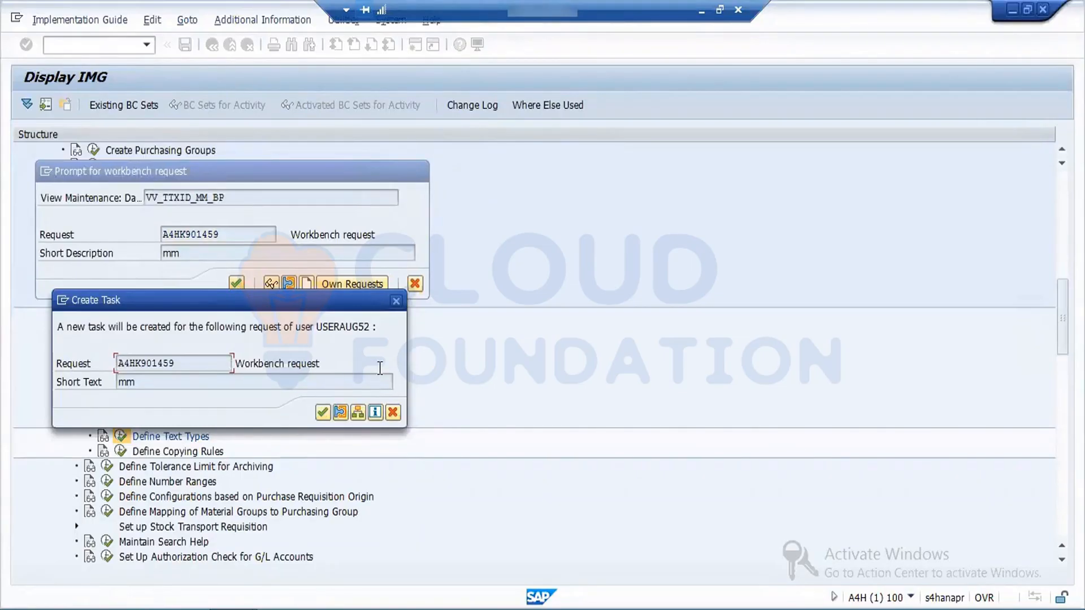
pyautogui.click(324, 413)
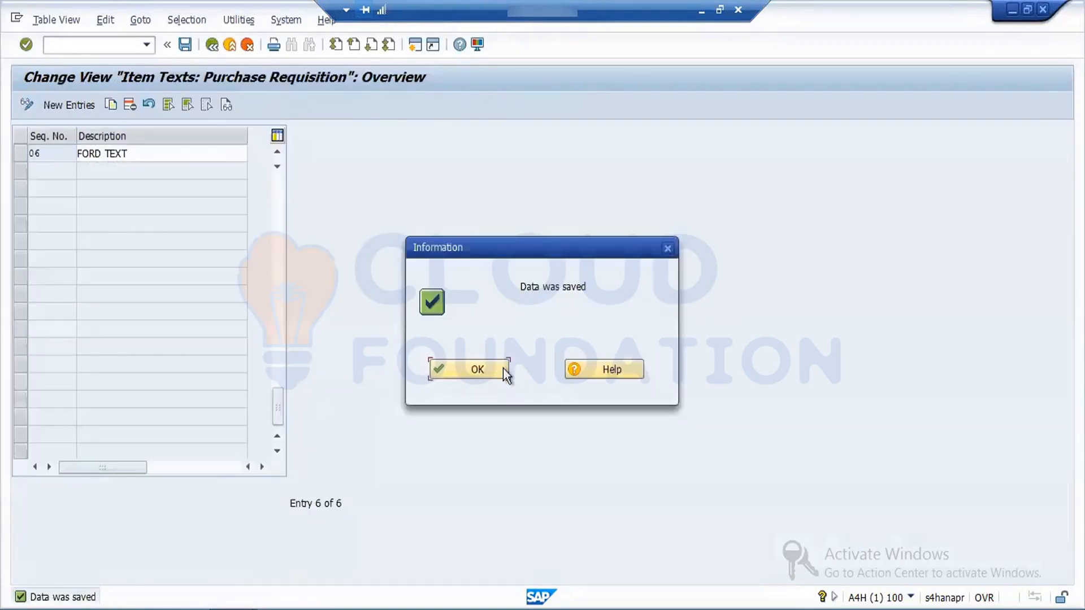
pyautogui.click(504, 370)
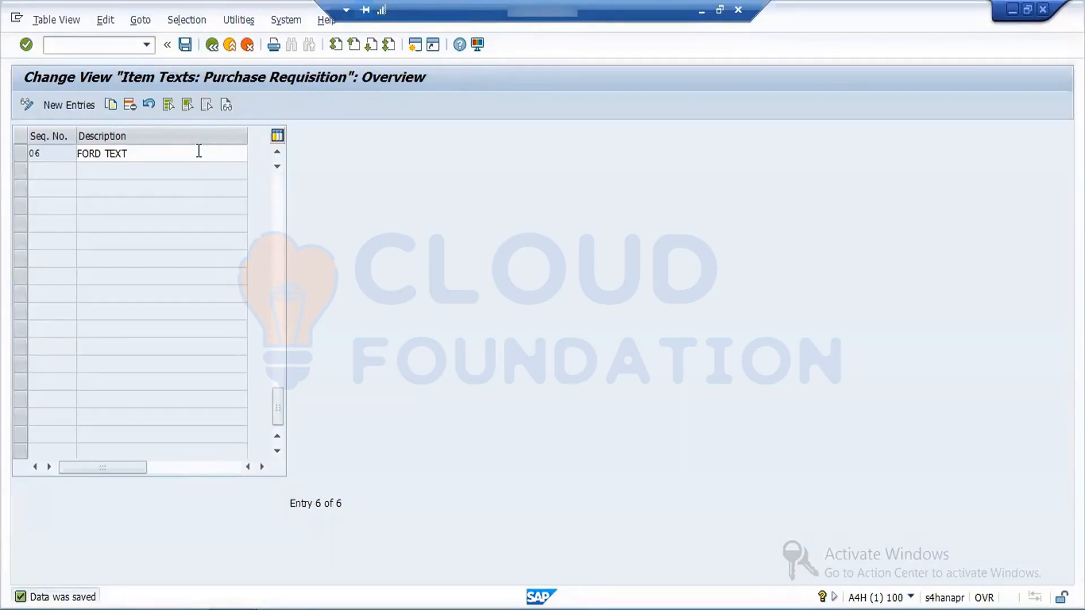
pyautogui.click(188, 50)
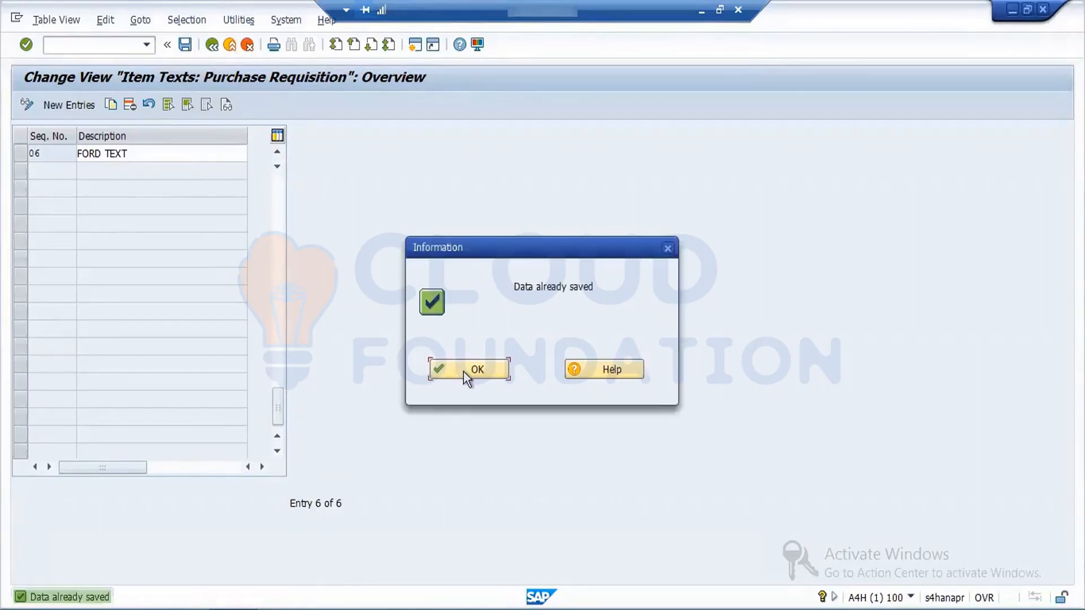
pyautogui.click(463, 372)
# Step: Leave the customizing screens back to SAP Easy Access and start transaction ME51N
pyautogui.click(212, 45)
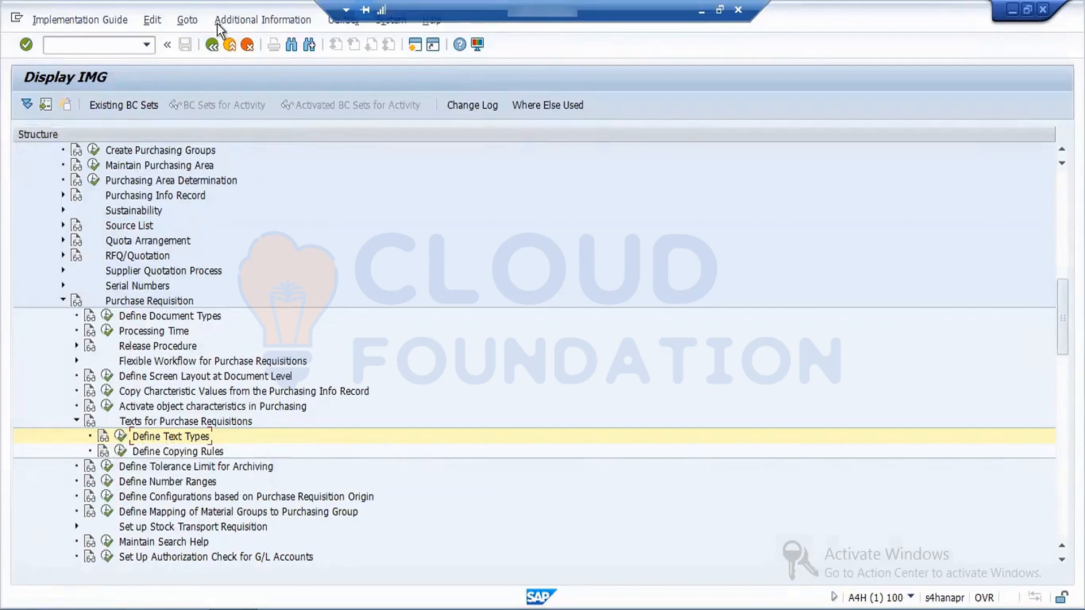
pyautogui.click(213, 46)
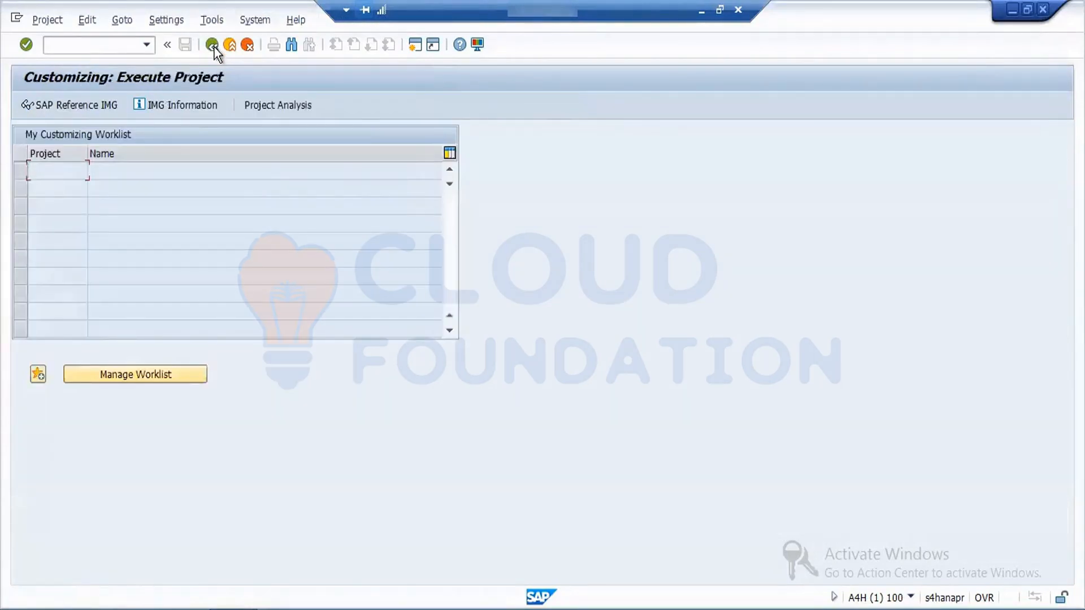
pyautogui.click(214, 45)
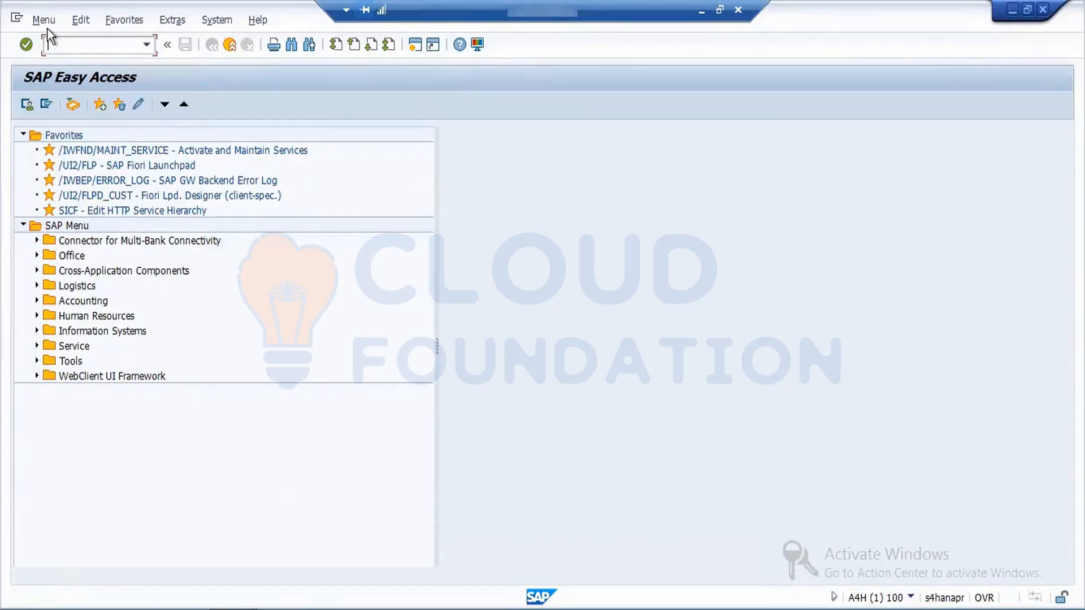
pyautogui.write('ME51N')
pyautogui.press('Return')
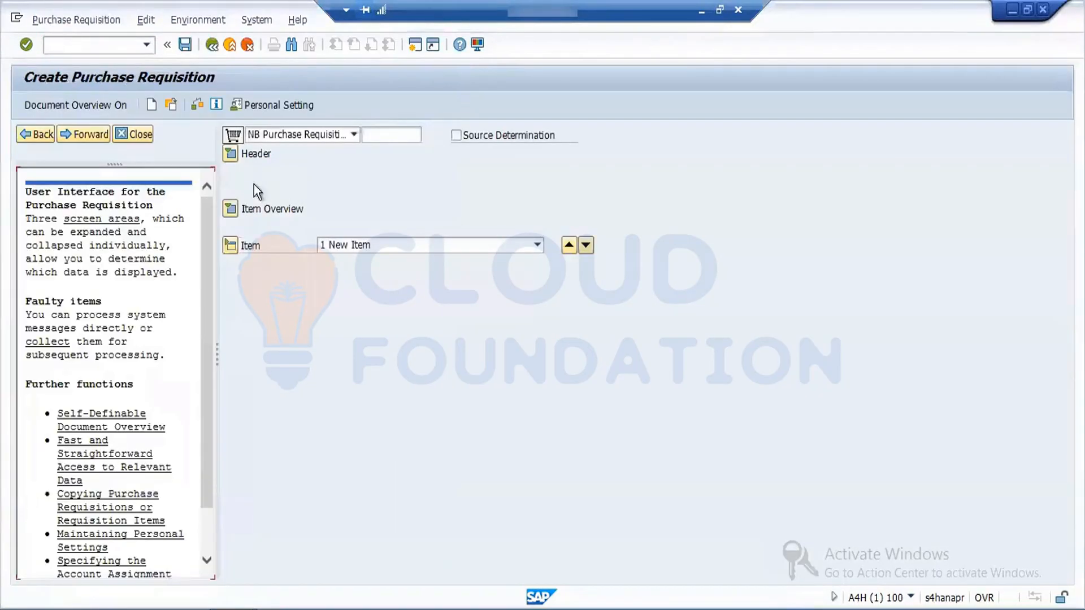
# Step: Close the help text beside the requisition and choose document type FNB Ford Internal Reqt
pyautogui.click(138, 134)
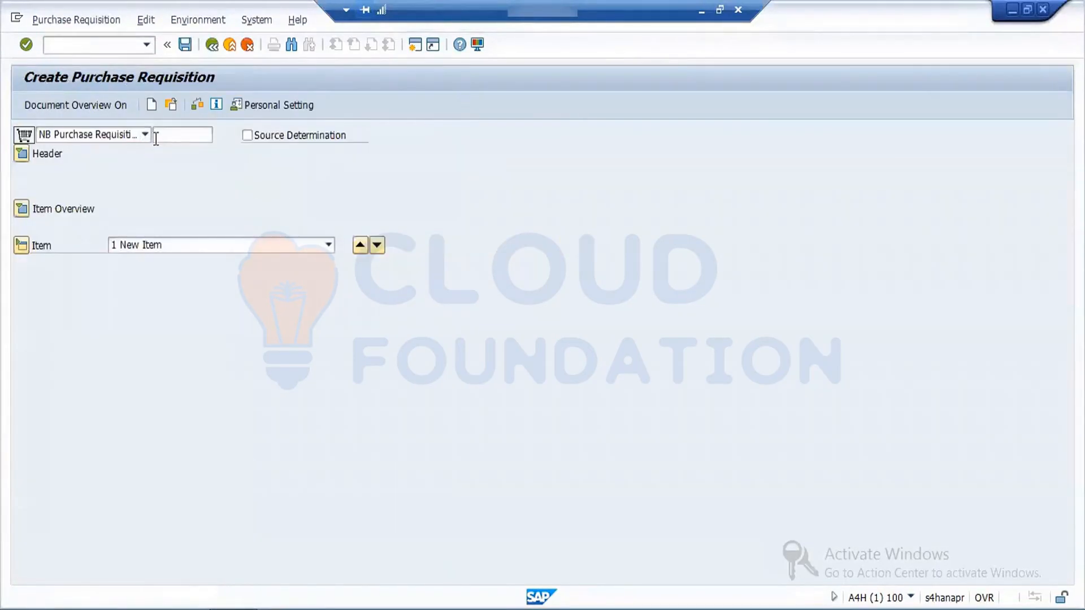
pyautogui.click(142, 135)
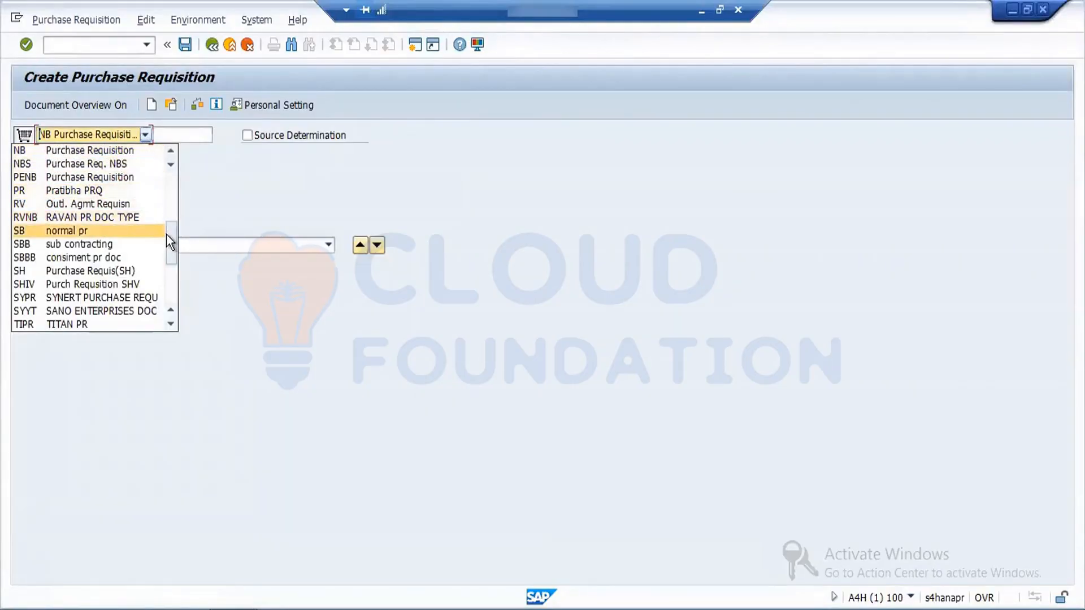
pyautogui.moveTo(166, 235); pyautogui.dragTo(171, 303)
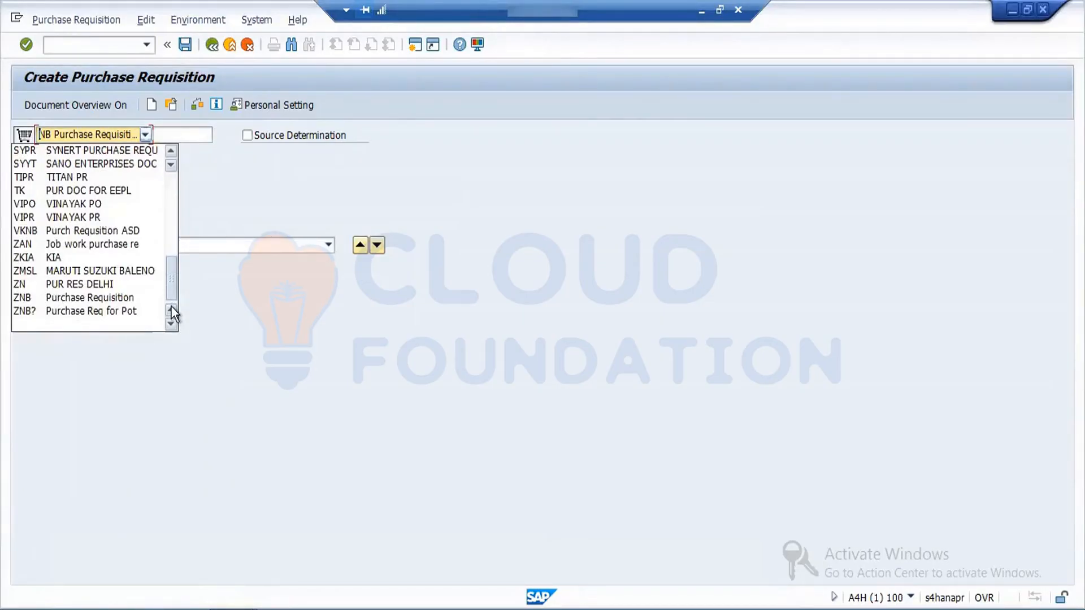
pyautogui.moveTo(172, 307); pyautogui.dragTo(172, 191)
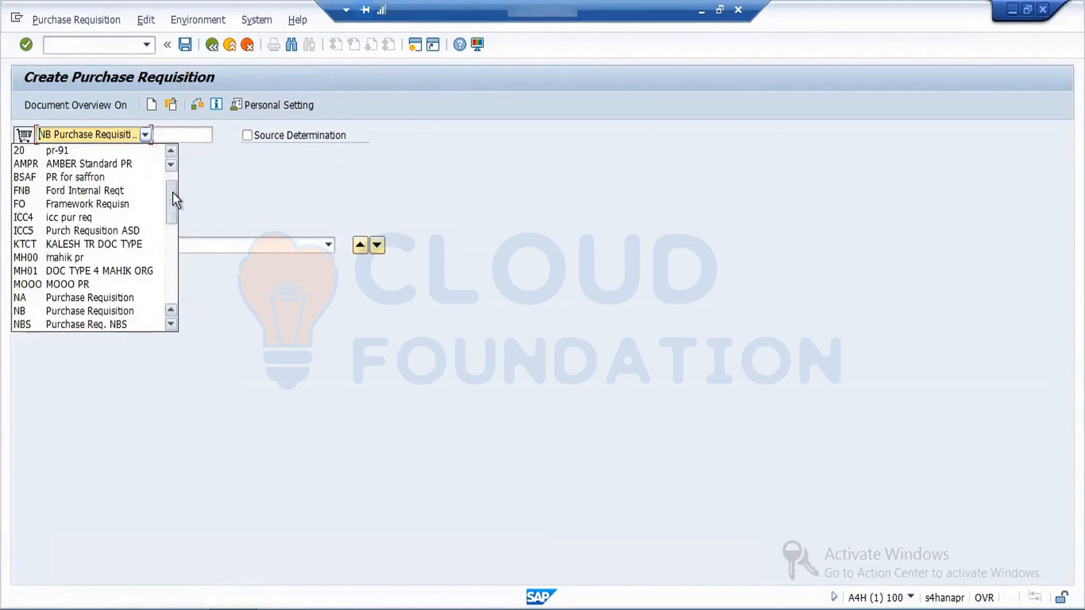
pyautogui.click(87, 195)
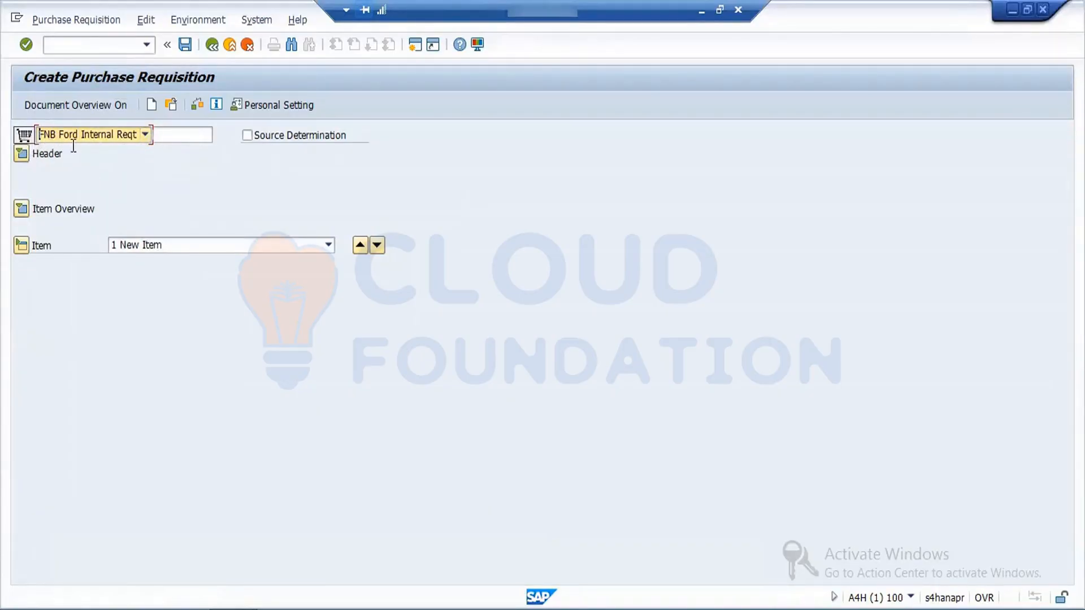
# Step: Expand the requisition's header and item overview and go to the first item's material cell
pyautogui.click(22, 153)
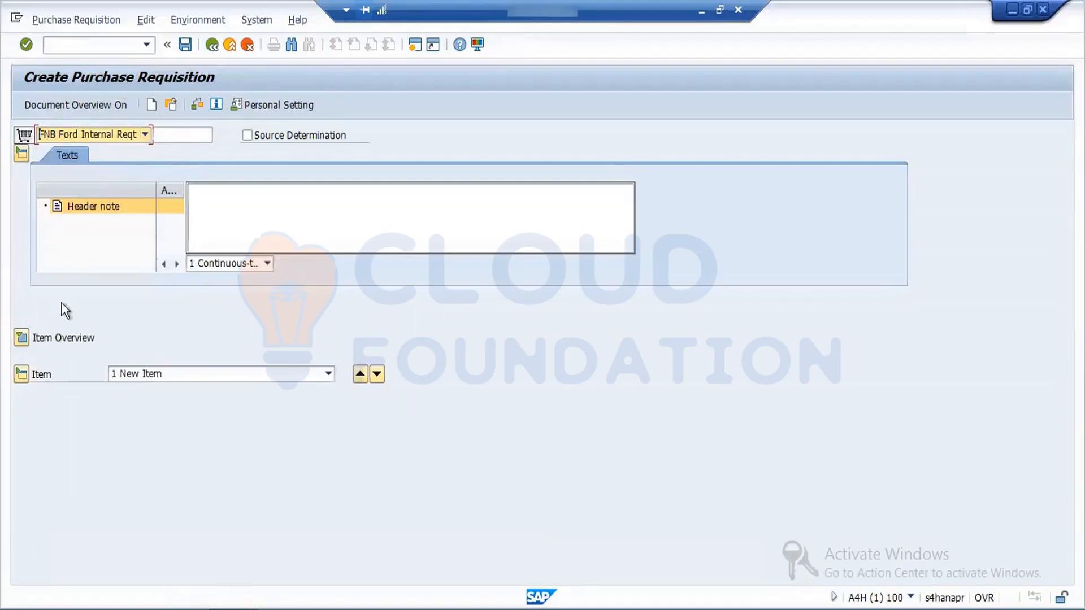
pyautogui.click(22, 337)
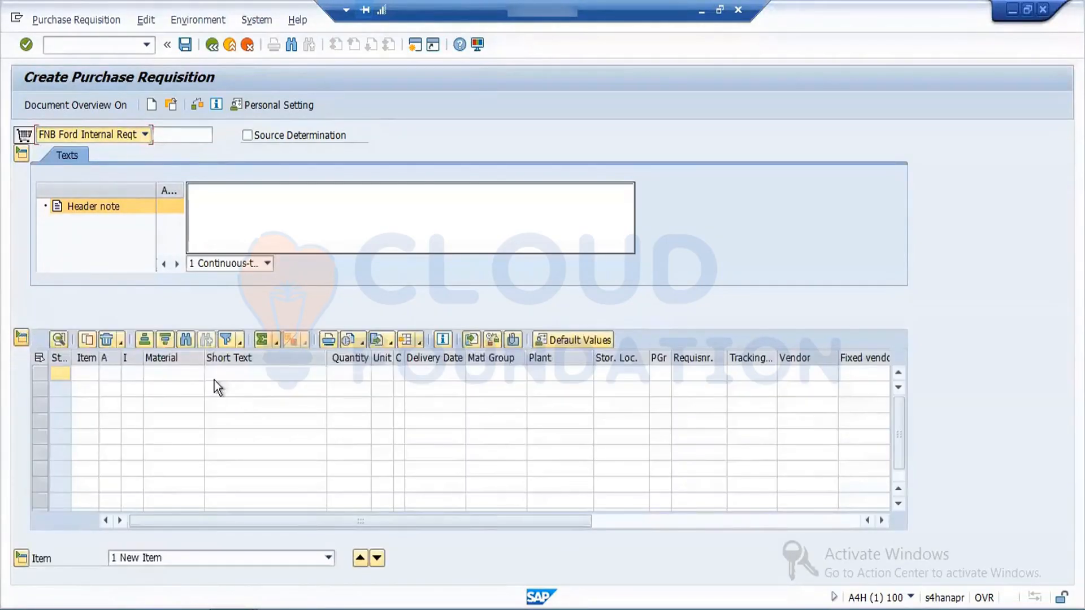
pyautogui.click(174, 374)
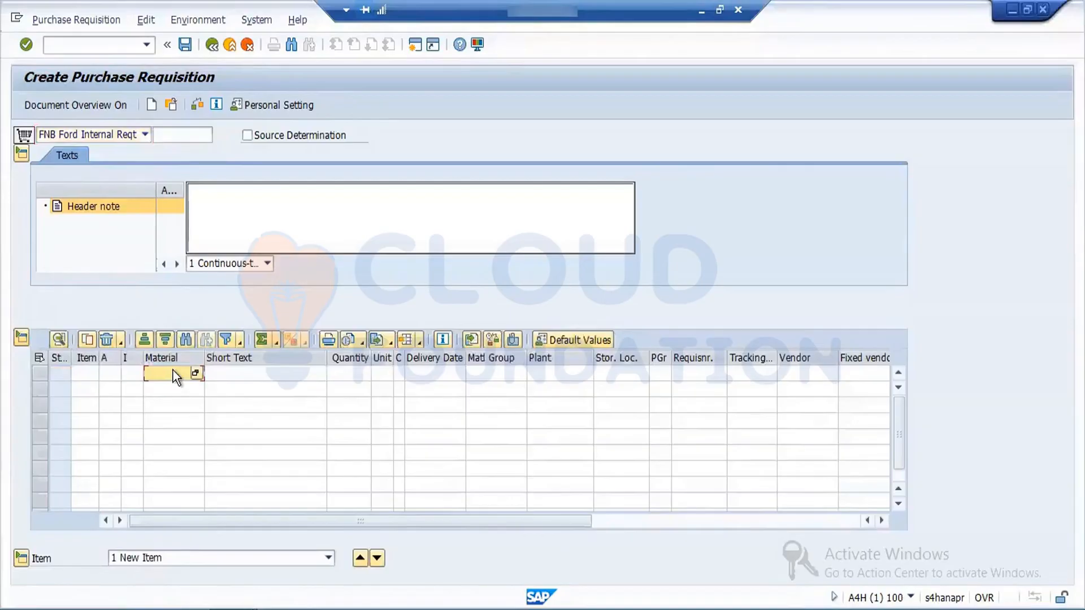
# Step: In a new session, run the MM60 materials list for plant FORD and copy the listed material's number
pyautogui.click(415, 47)
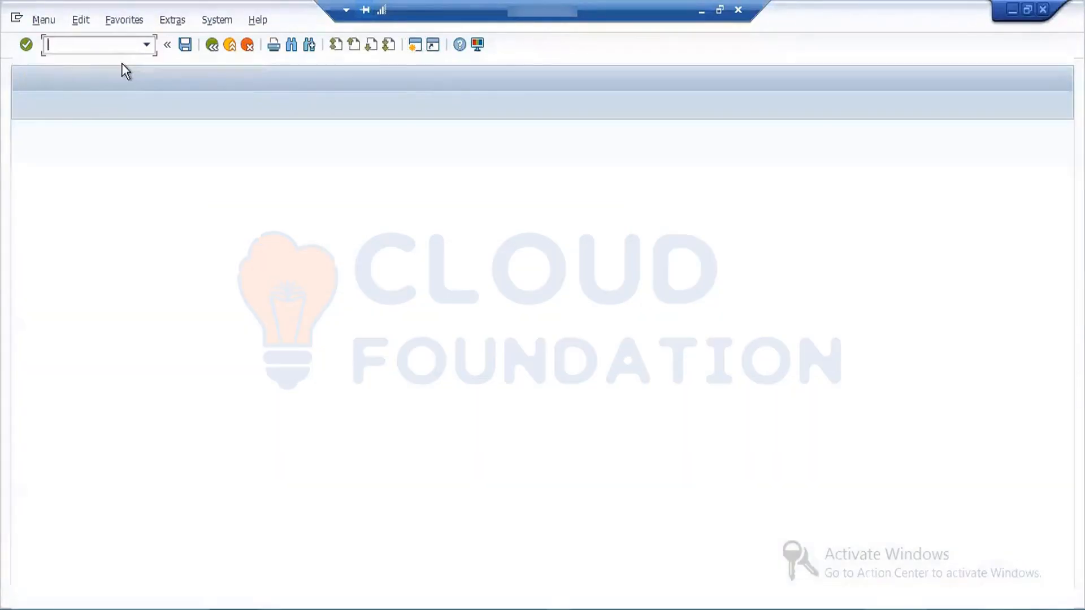
pyautogui.write('MM60')
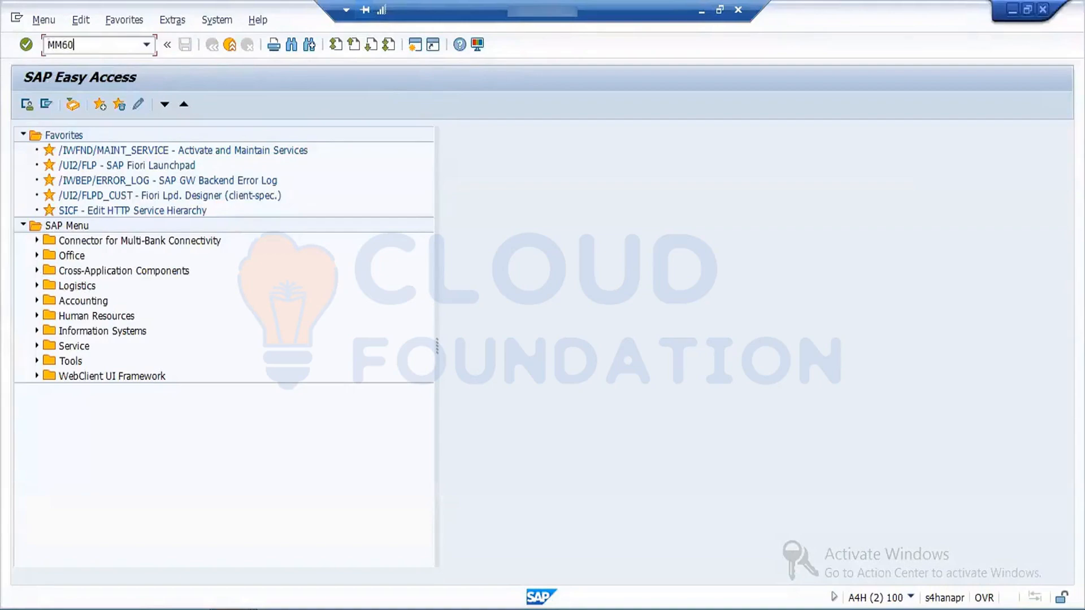
pyautogui.press('Return')
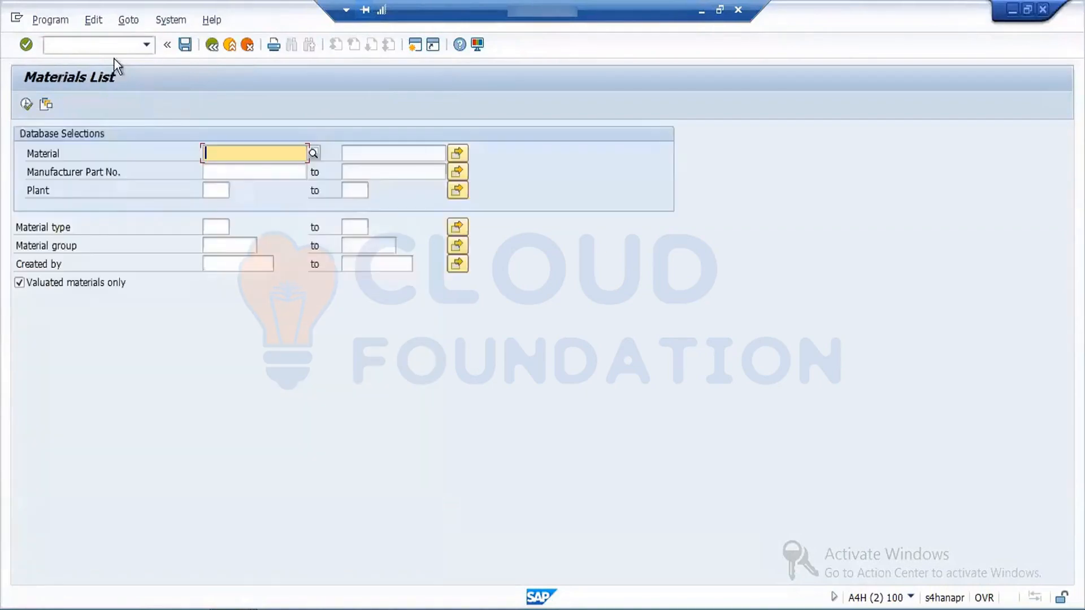
pyautogui.click(215, 190)
pyautogui.write('FOR')
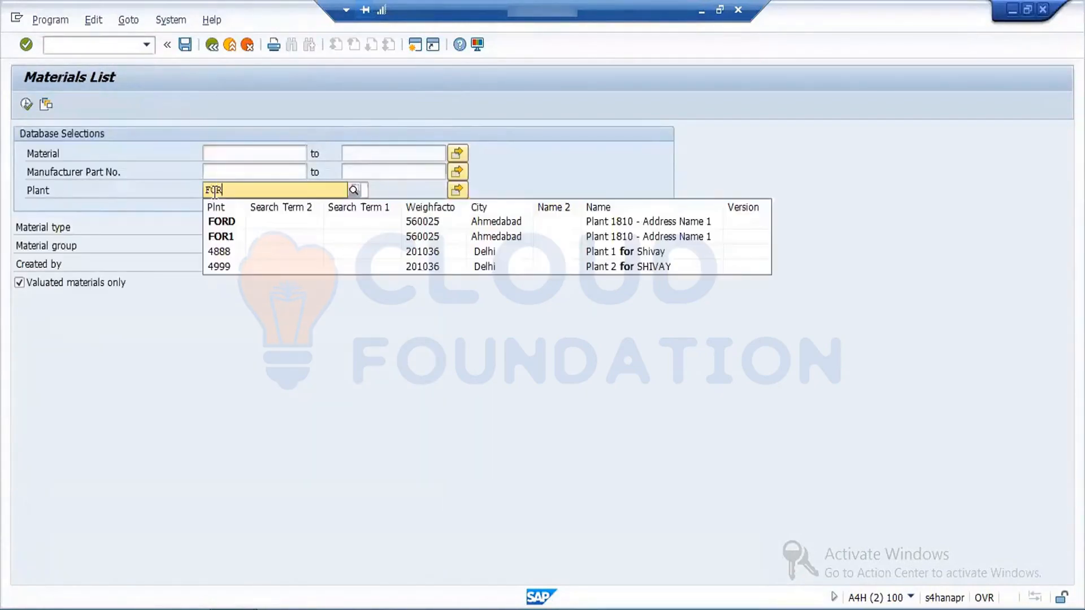
pyautogui.write('D')
pyautogui.press('Return')
pyautogui.click(34, 105)
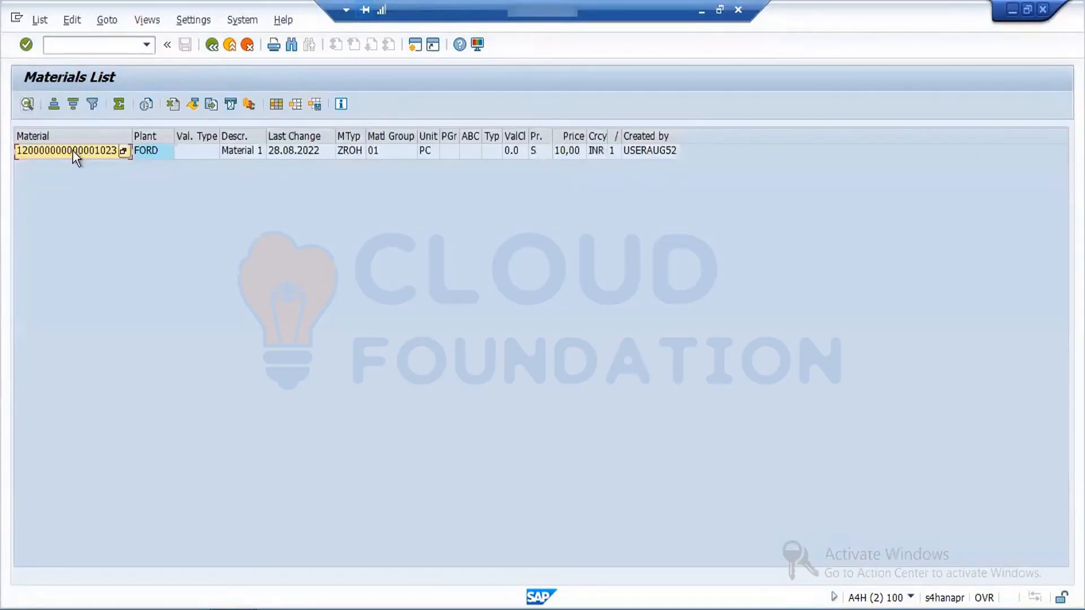
pyautogui.click(73, 151)
pyautogui.click(73, 150)
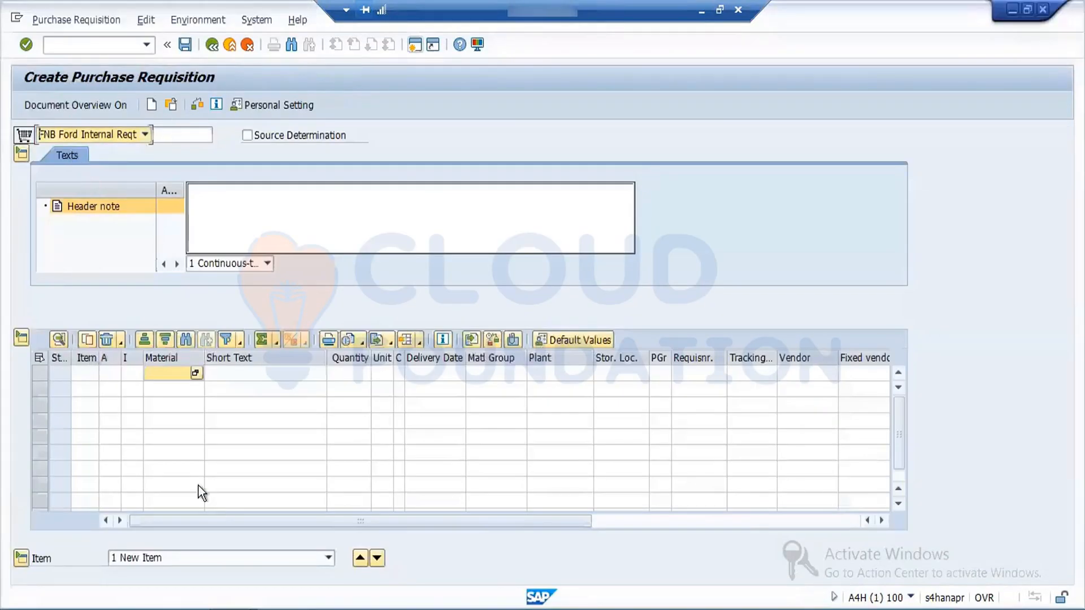
pyautogui.click(168, 372)
pyautogui.hotkey('ctrl', 'v')
pyautogui.press('Return')
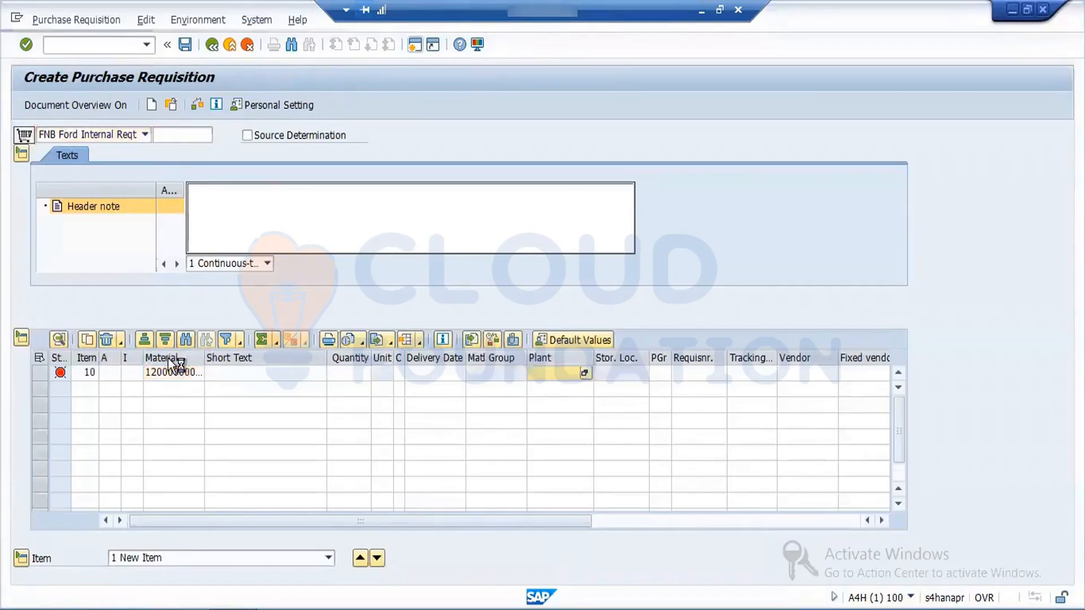
pyautogui.click(486, 371)
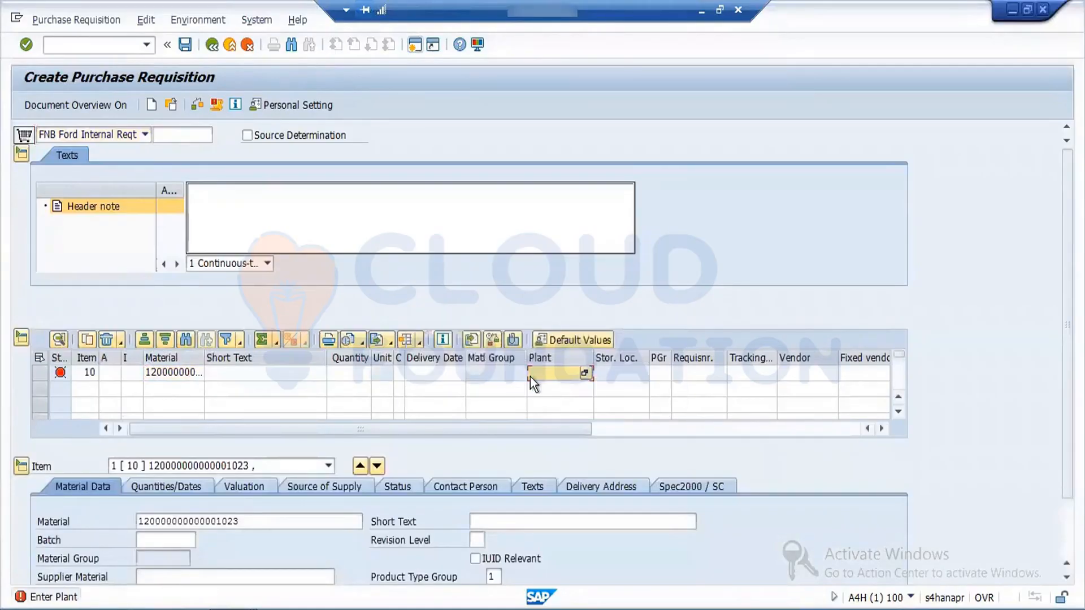
pyautogui.write('FPR')
pyautogui.write('D')
pyautogui.press('Return')
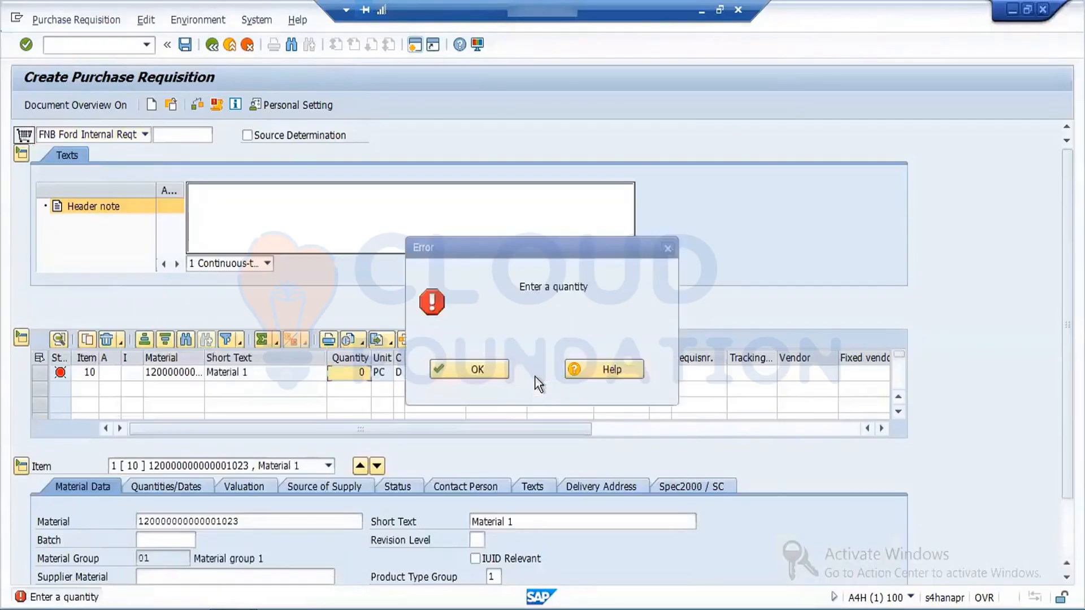
# Step: Set item 10's quantity to 1 and its storage location to SS03 STORAGE 3, acknowledging the messages
pyautogui.click(468, 369)
pyautogui.write('1')
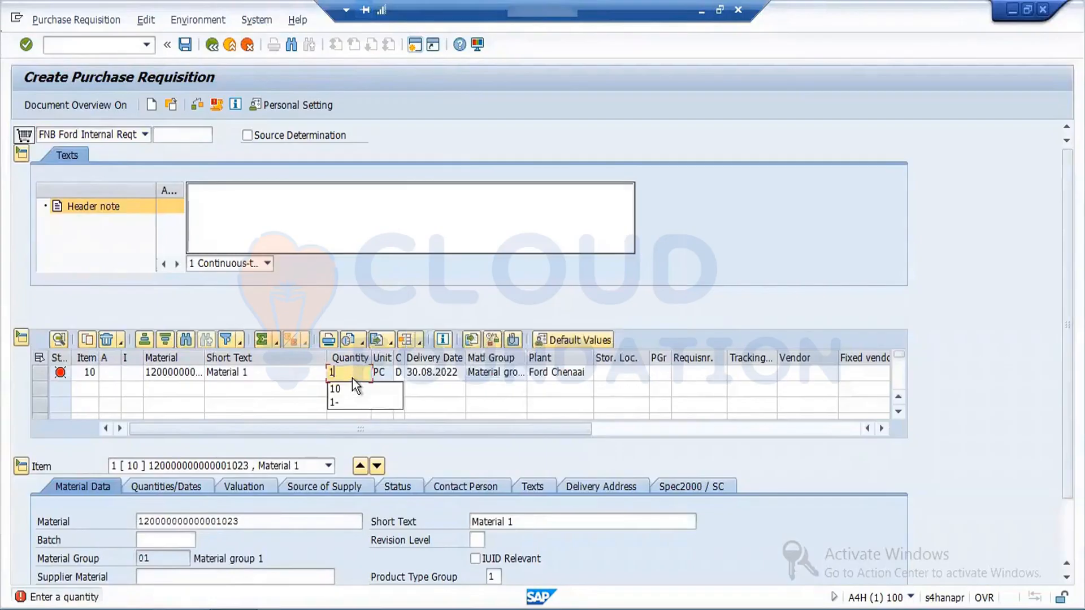
pyautogui.press('Return')
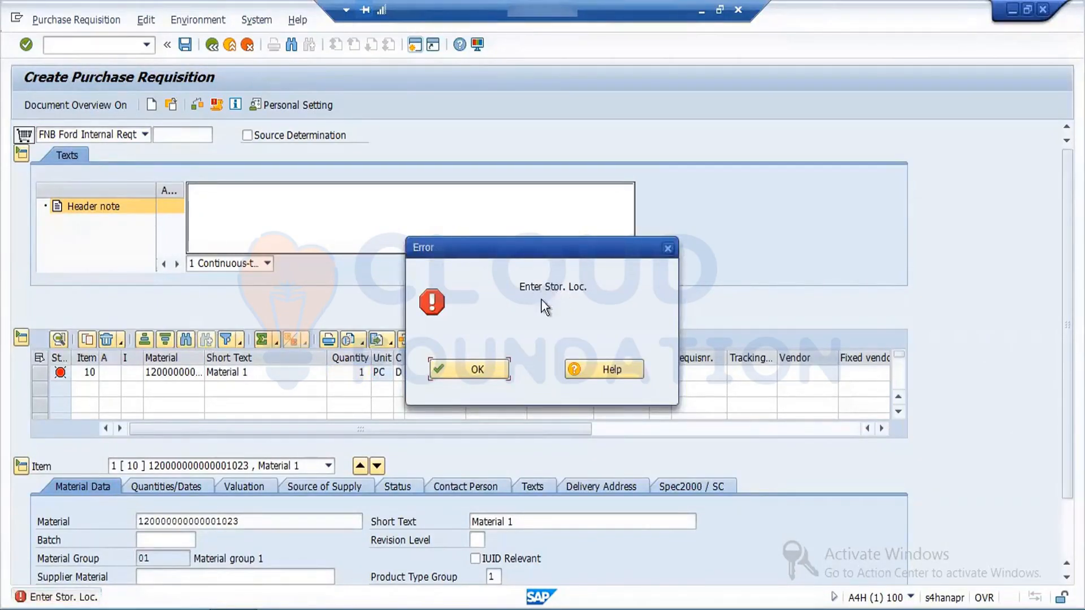
pyautogui.click(486, 368)
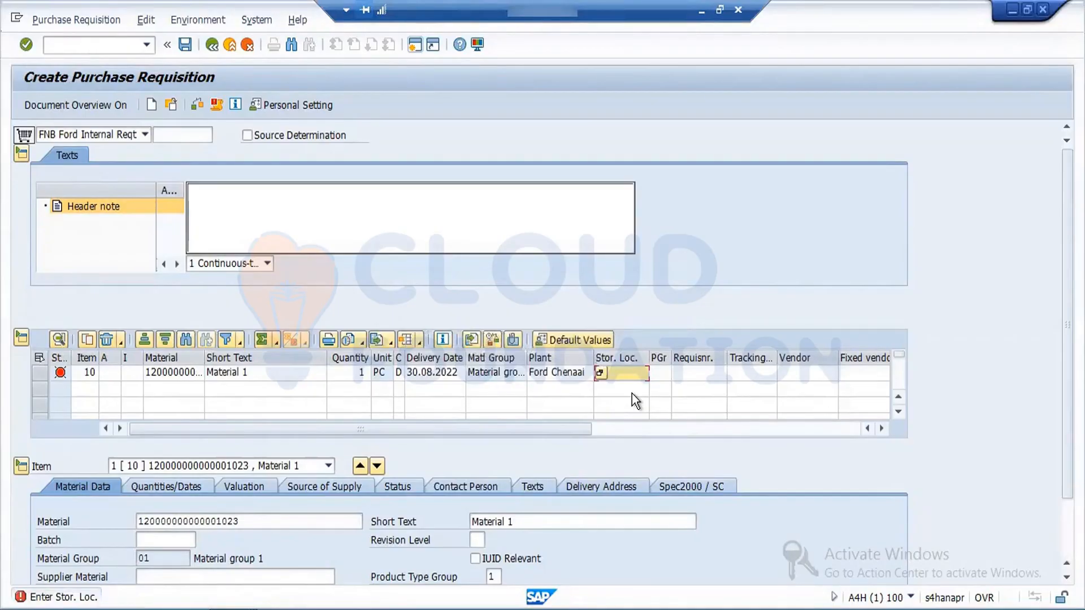
pyautogui.click(600, 374)
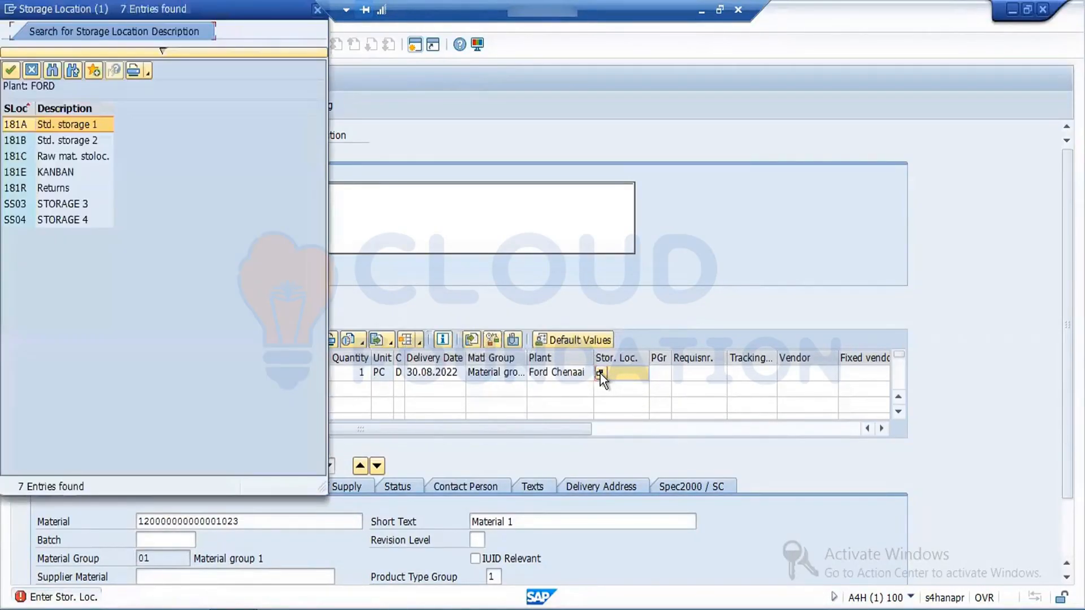
pyautogui.doubleClick(46, 204)
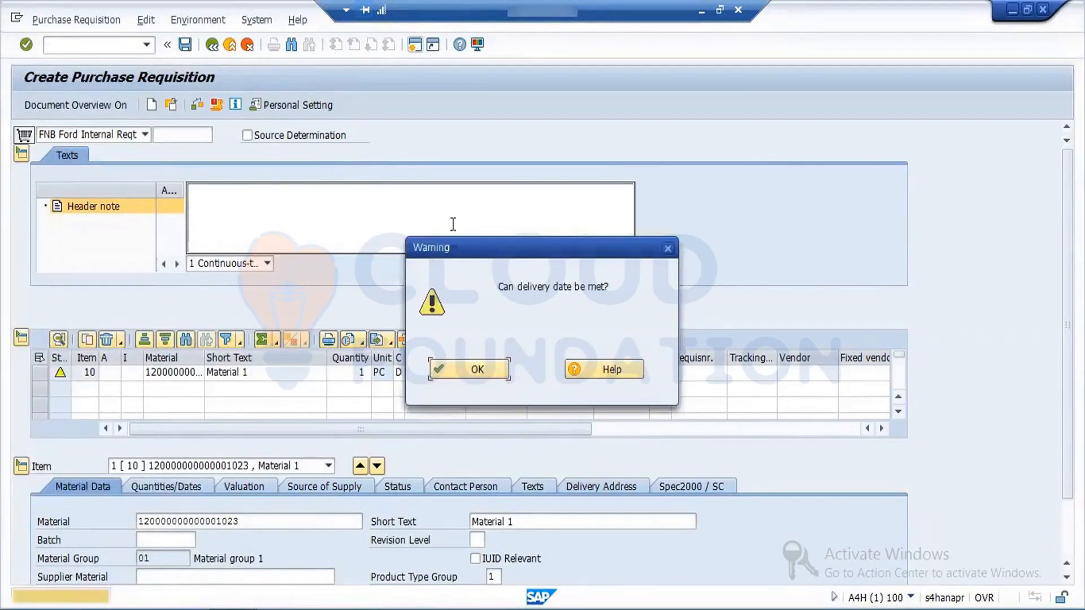
pyautogui.click(482, 375)
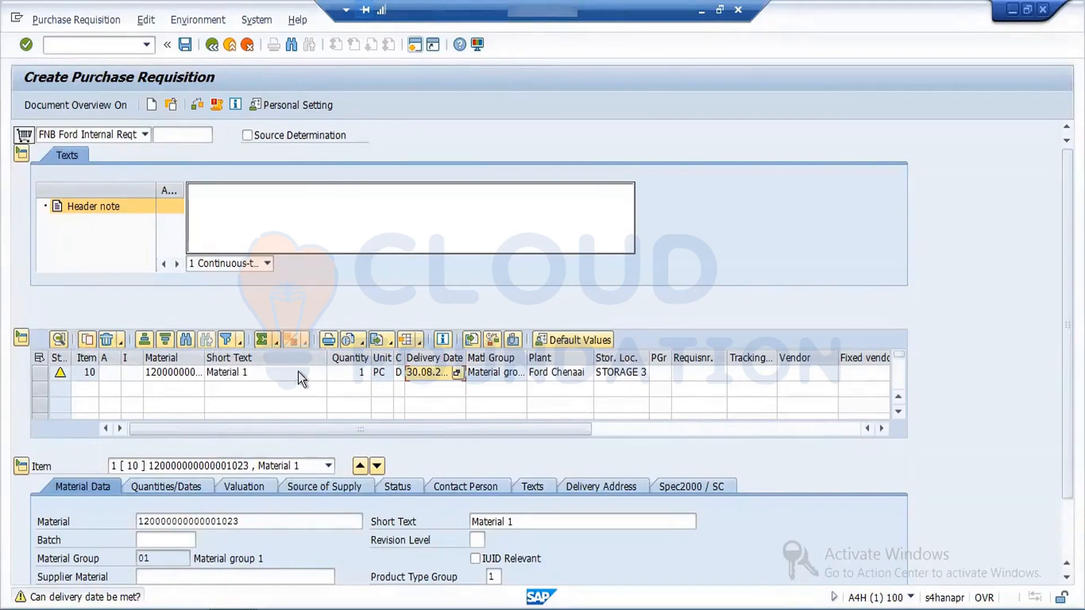
# Step: Fill the requisition's header note with placeholder text consisting of a C followed by a row of X characters
pyautogui.click(439, 371)
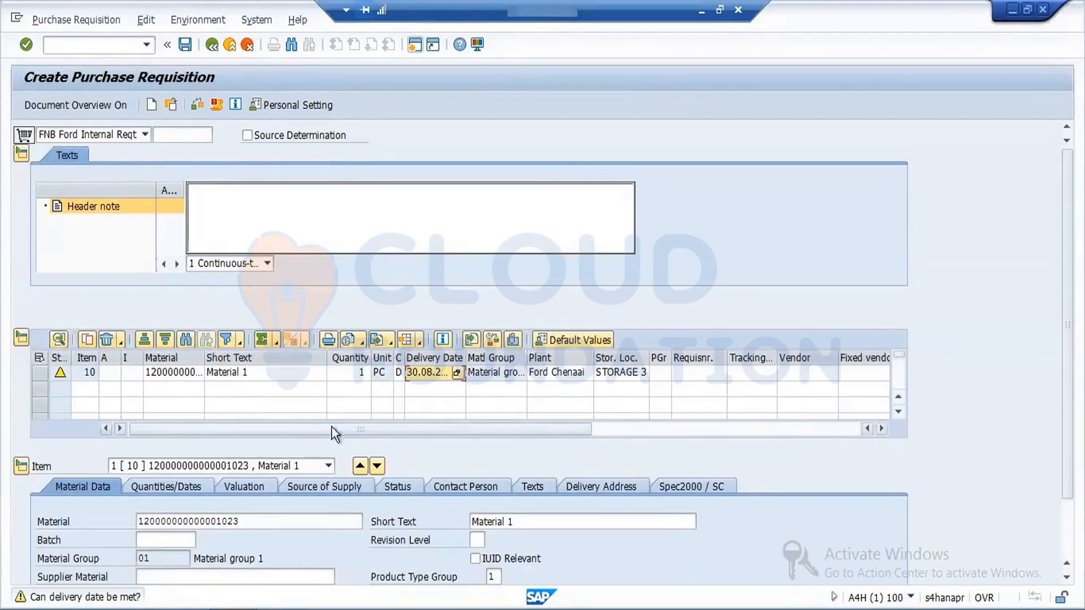
pyautogui.click(285, 198)
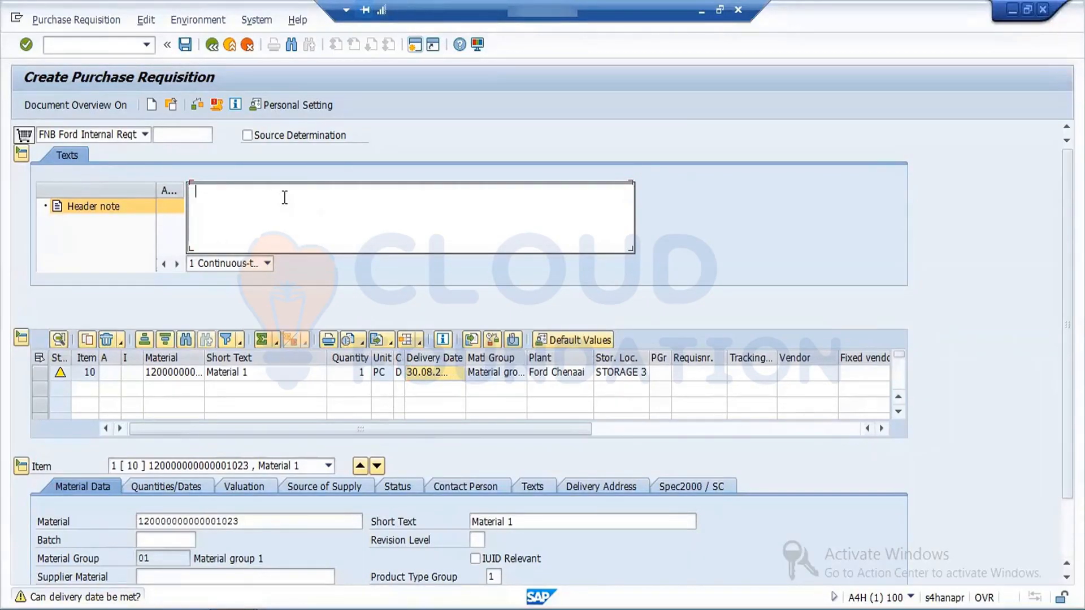
pyautogui.write('cxxxxxxxxxxxxxxxxxxxxxxxxx')
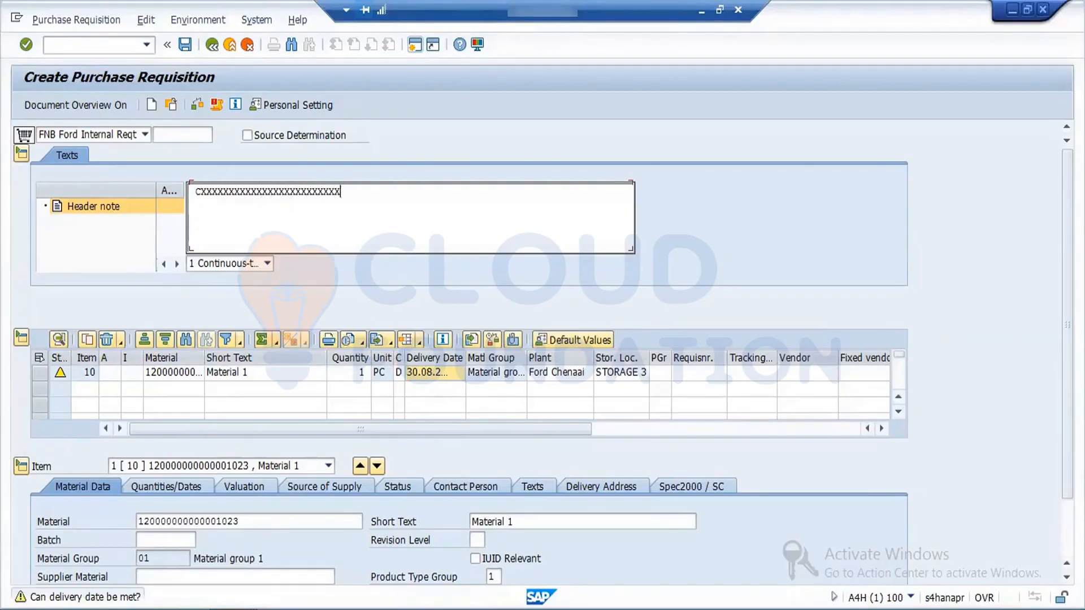
pyautogui.press('Return')
# Step: Duplicate item 10, acknowledging the warning, and delete the duplicated item 20
pyautogui.click(37, 375)
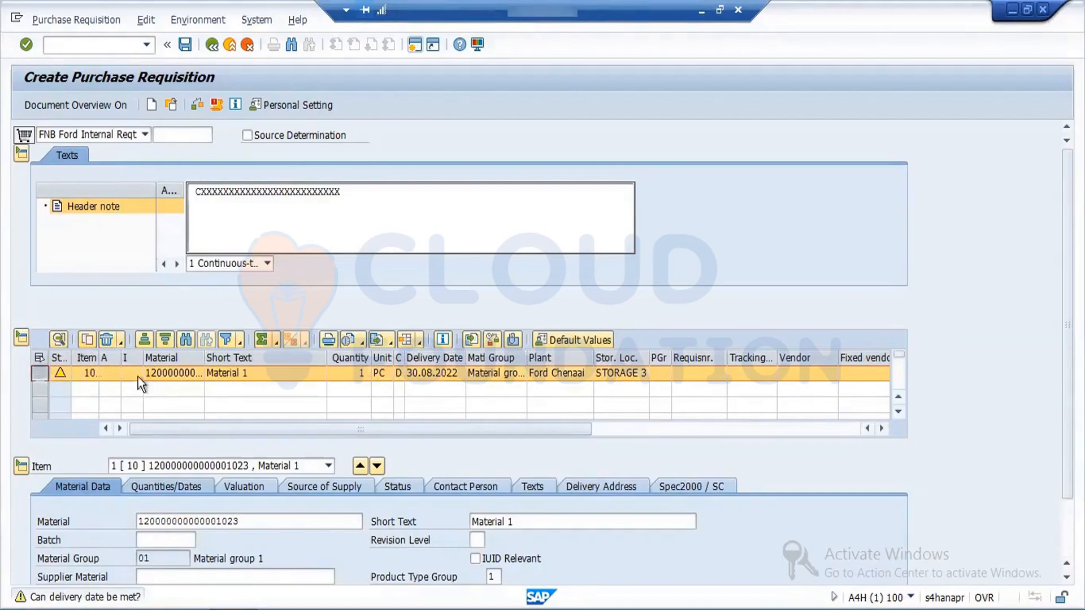
pyautogui.click(87, 339)
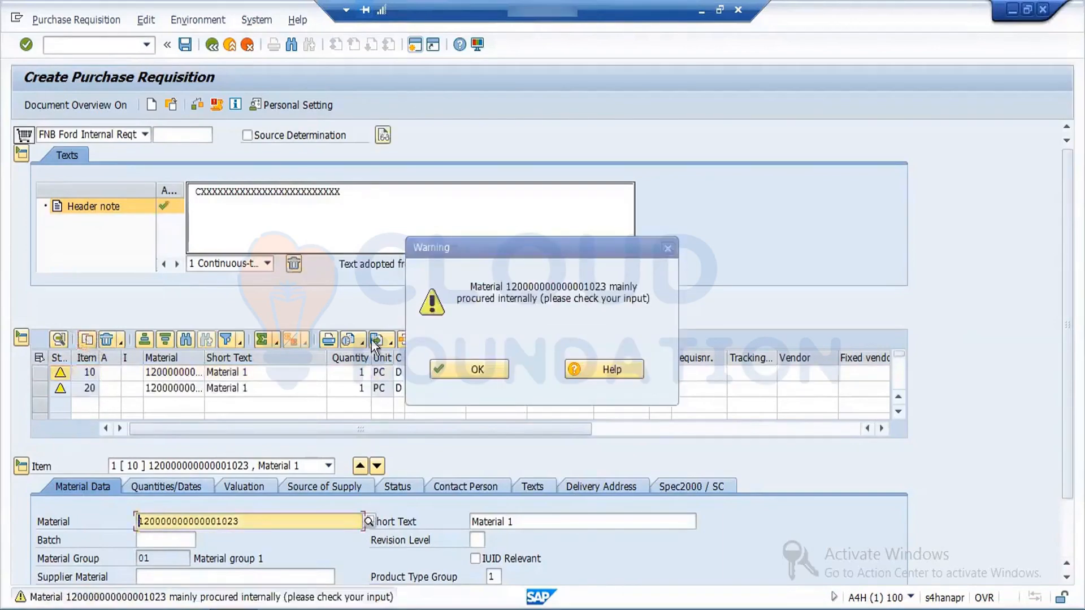
pyautogui.click(477, 369)
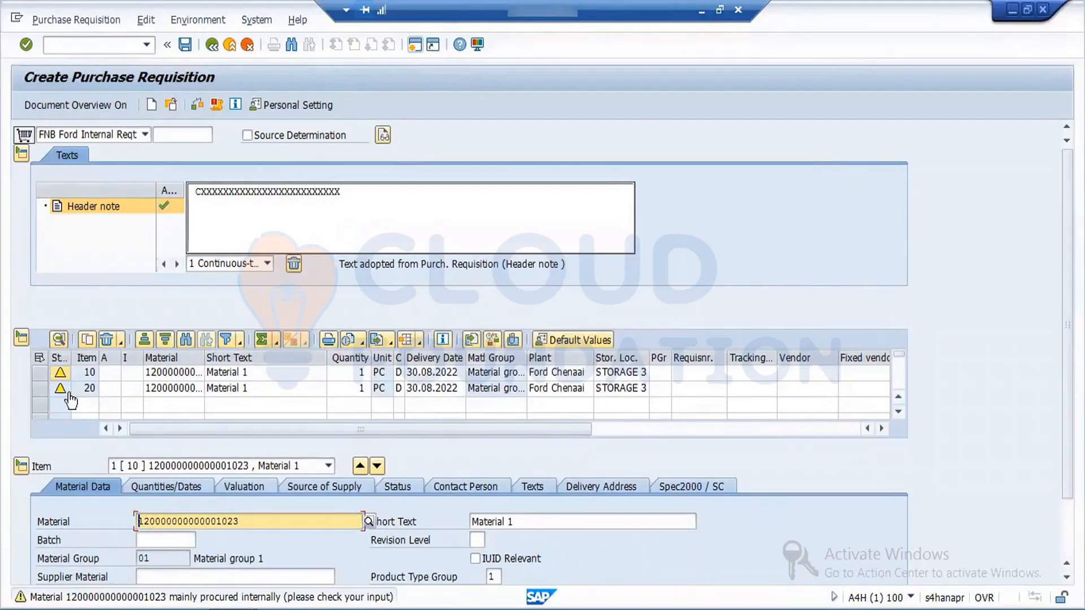
pyautogui.click(38, 388)
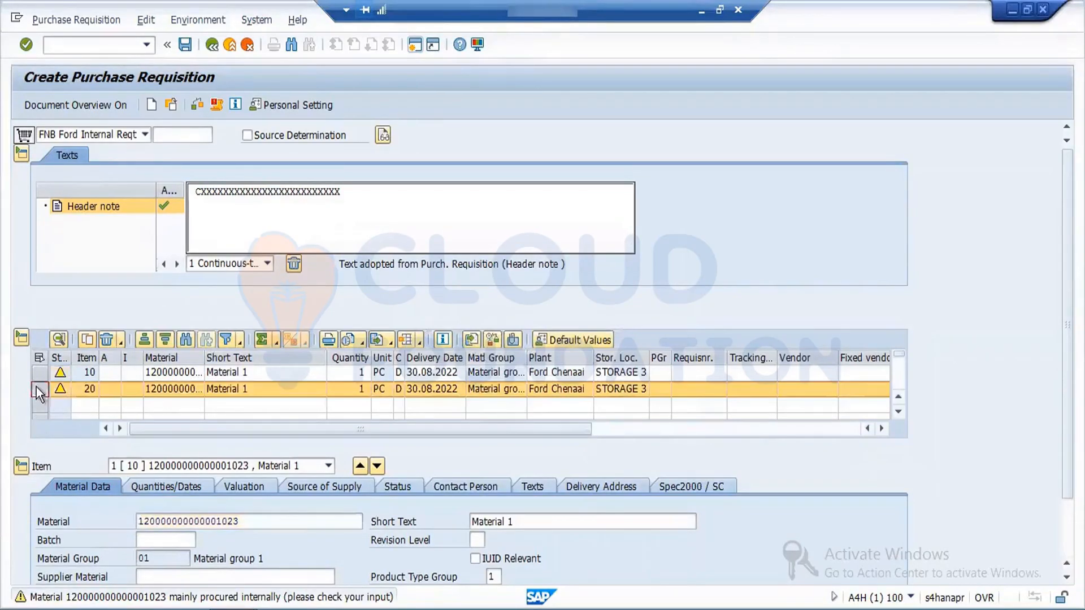
pyautogui.click(106, 339)
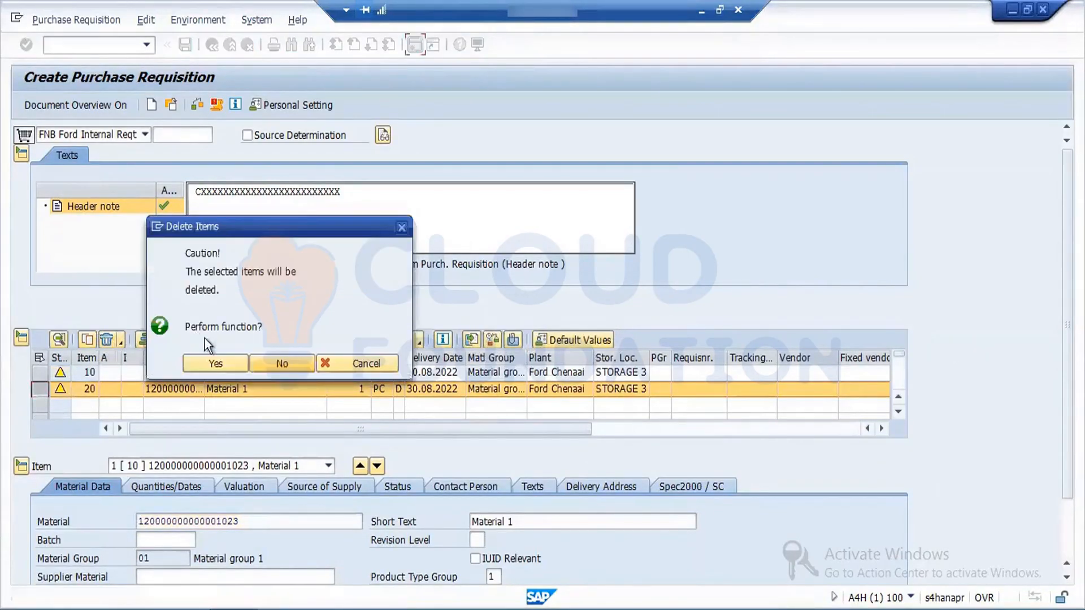
pyautogui.click(212, 361)
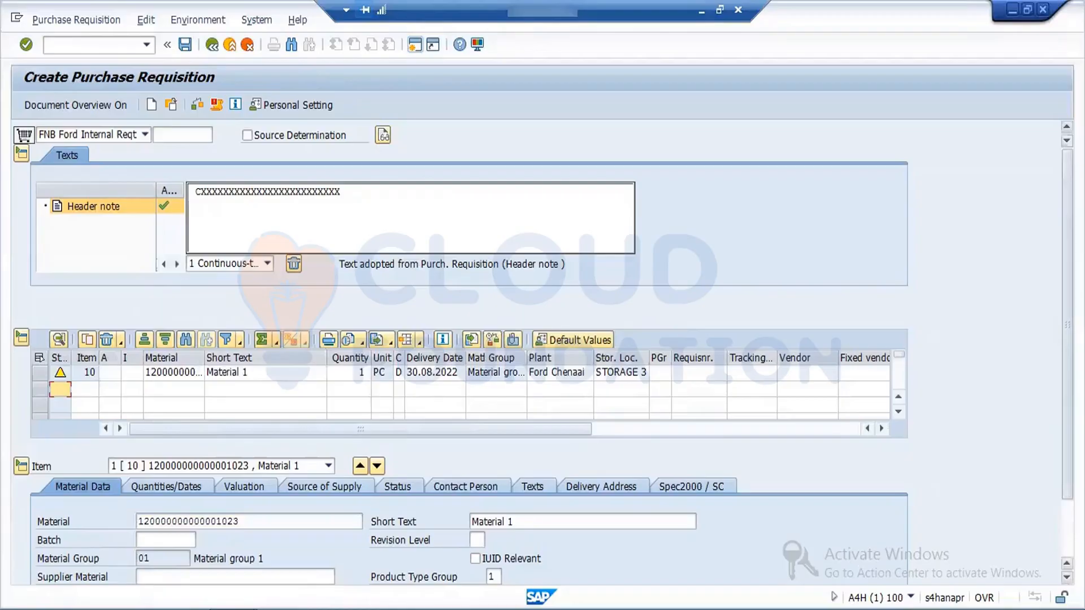
# Step: Review item 10's material data, its quantities and dates, and its valuation details
pyautogui.scroll(-3, 1067, 316)
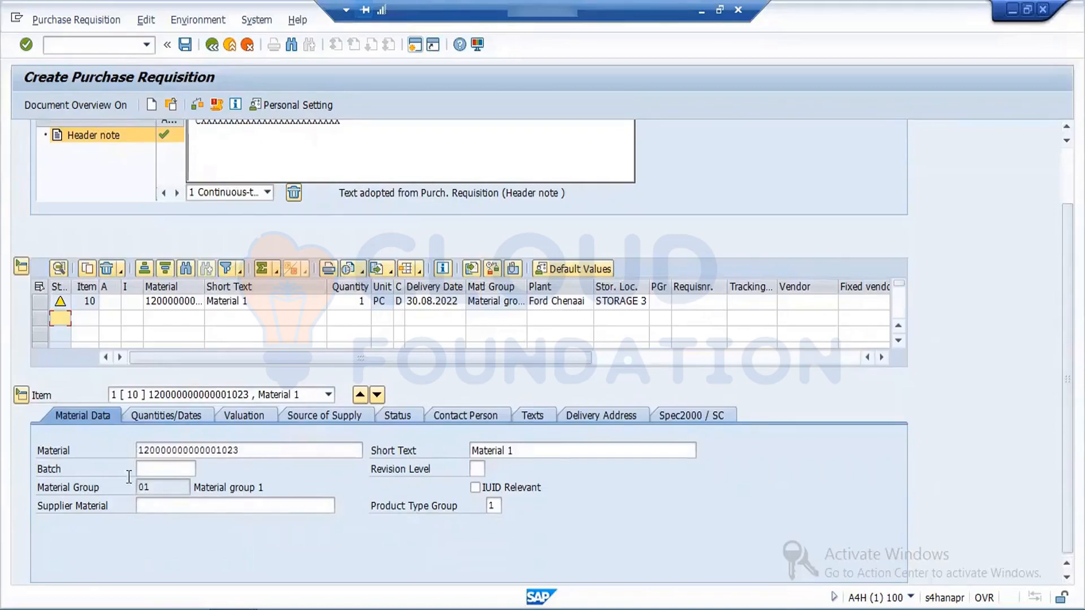
pyautogui.click(175, 415)
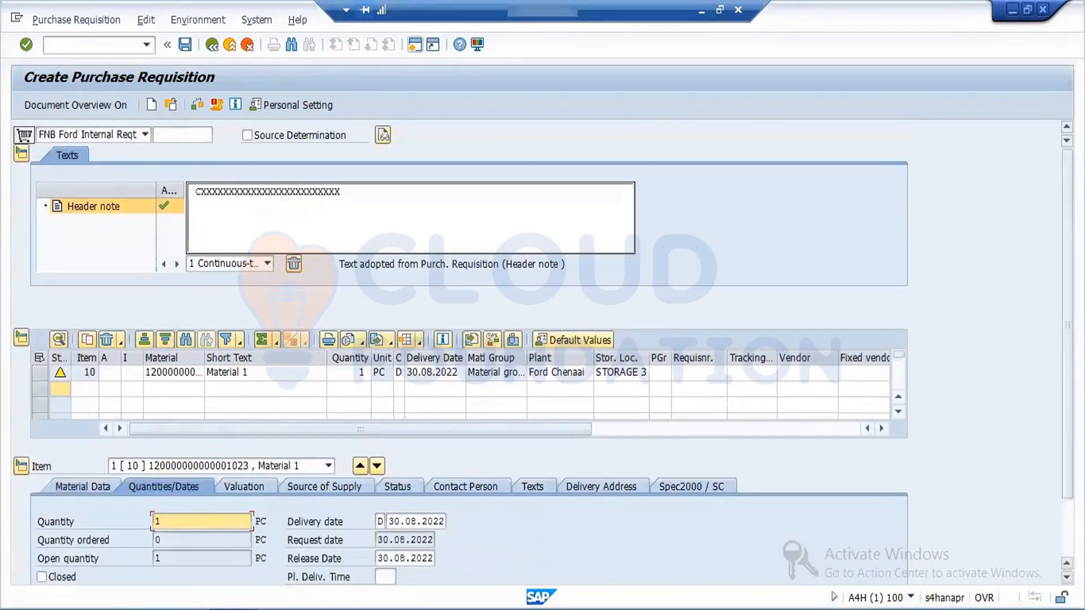
pyautogui.scroll(-3, 373, 390)
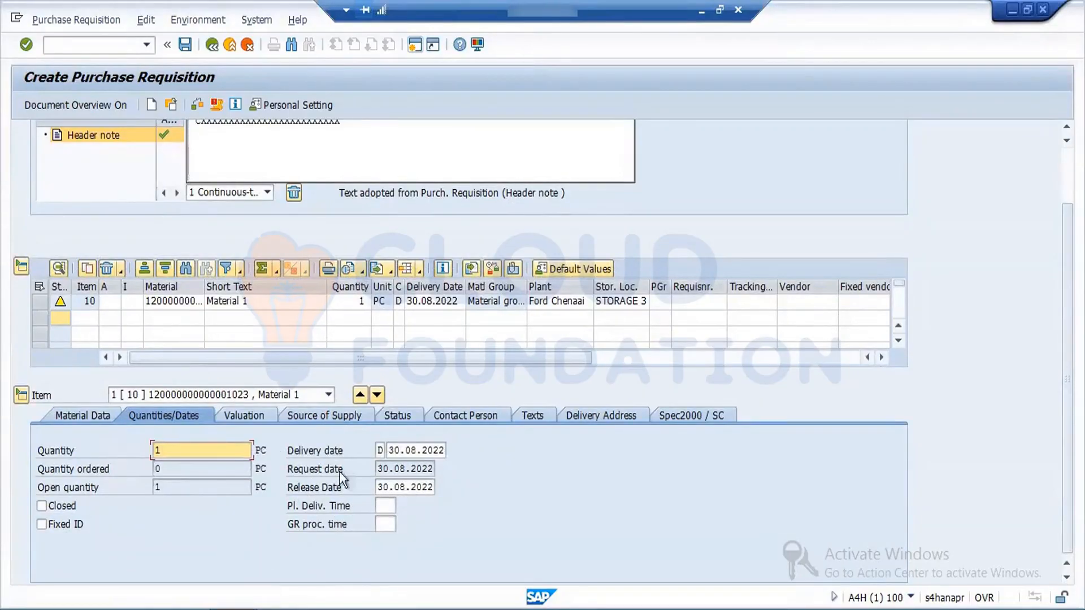
pyautogui.click(253, 421)
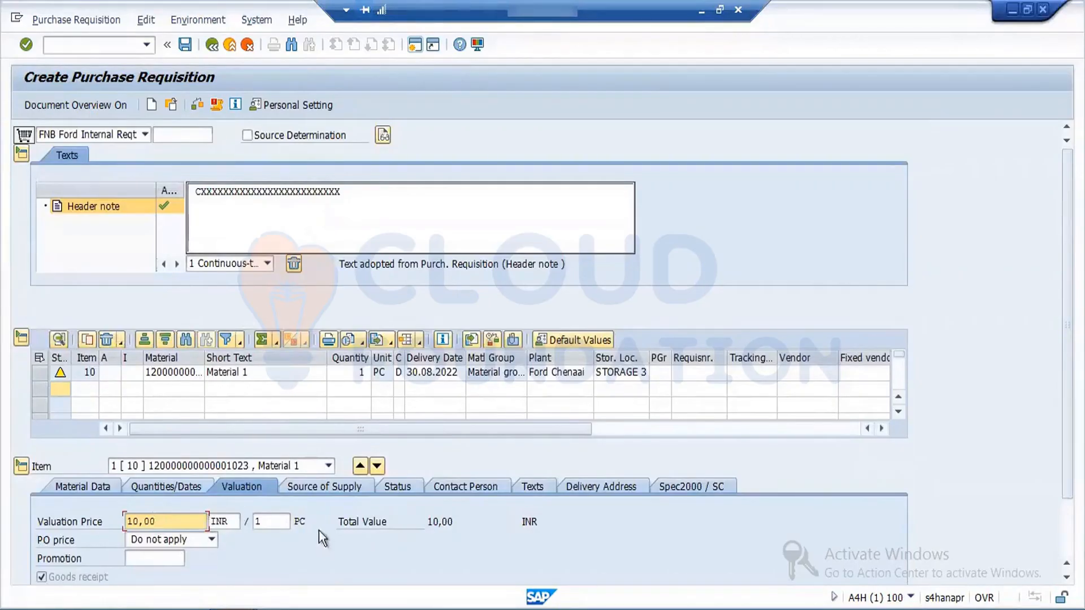
# Step: Try to assign SRS Vendors as item 10's source of supply, acknowledging the messages
pyautogui.click(340, 485)
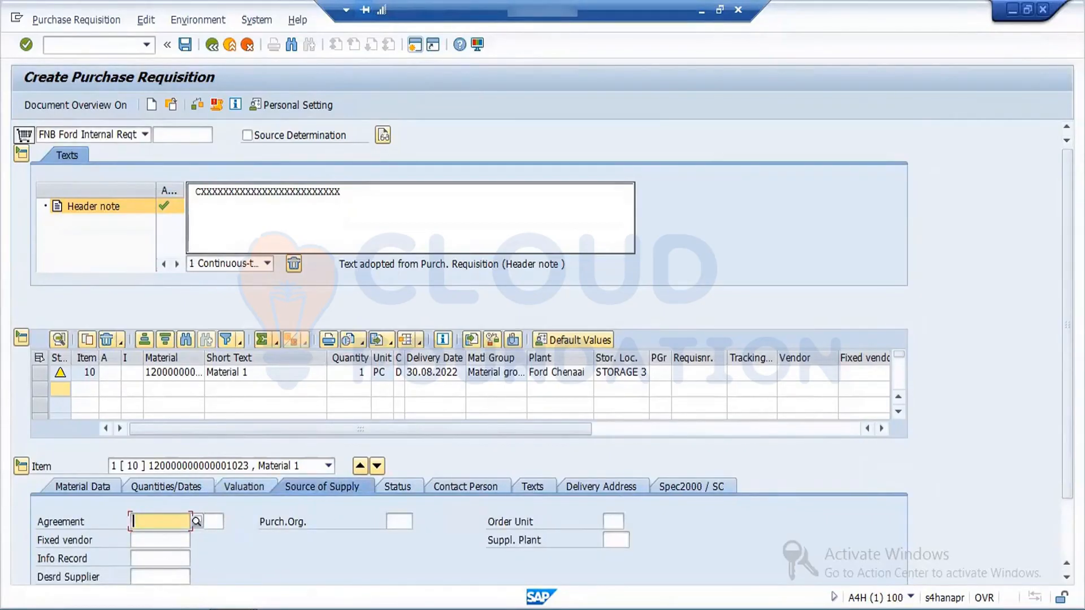
pyautogui.scroll(-2, 572, 568)
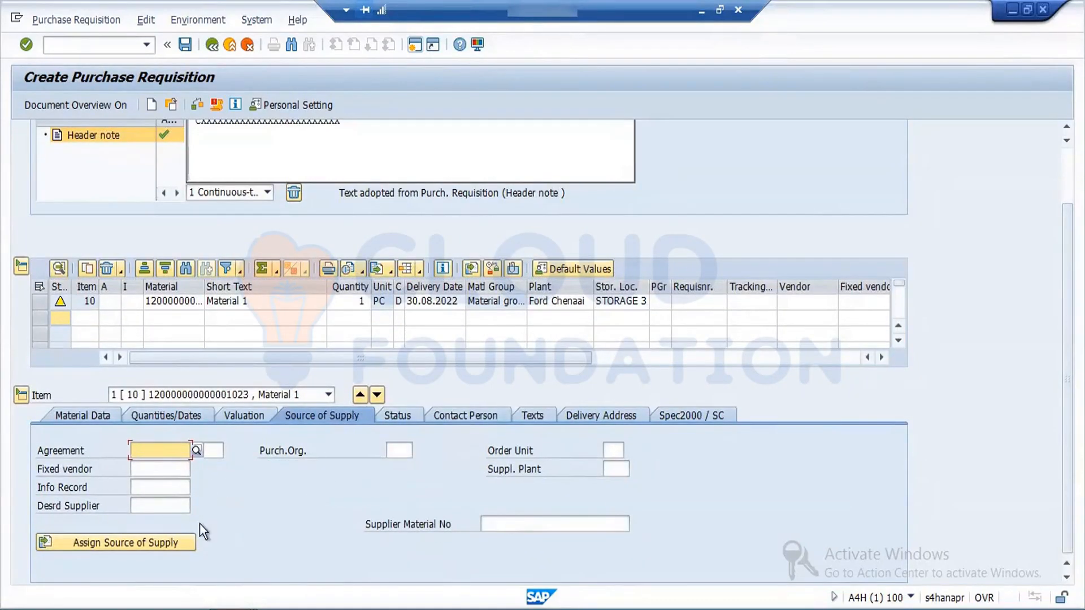
pyautogui.click(178, 544)
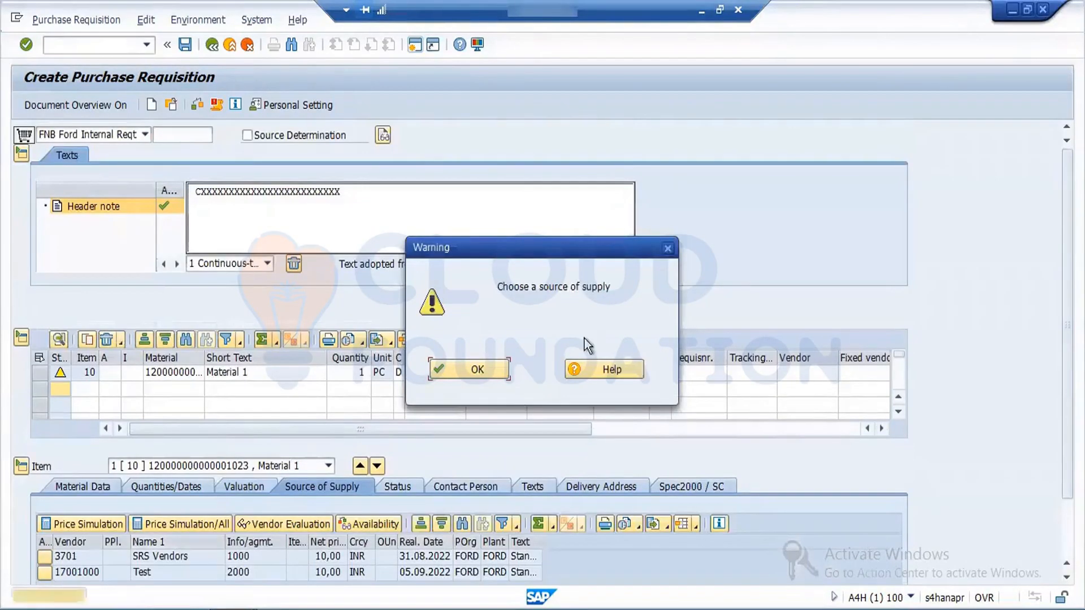
pyautogui.click(498, 365)
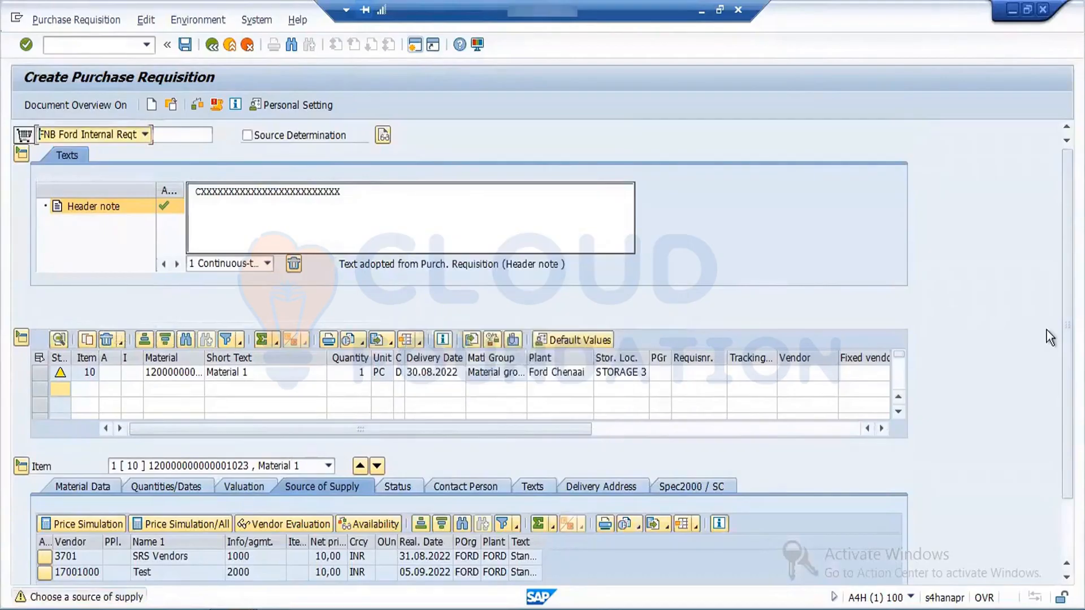
pyautogui.scroll(-3, 1046, 334)
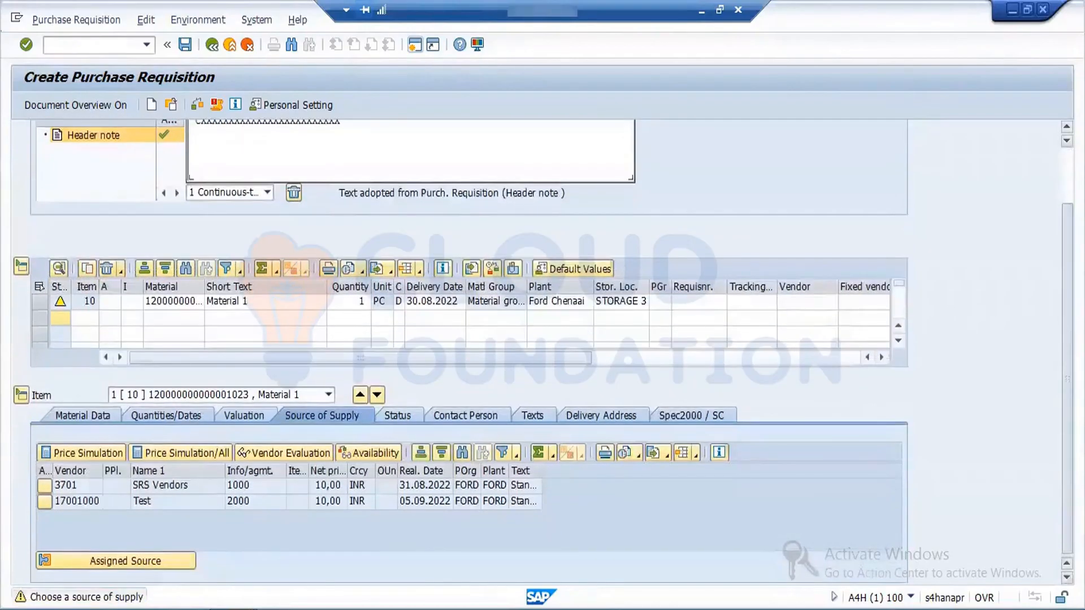
pyautogui.doubleClick(84, 490)
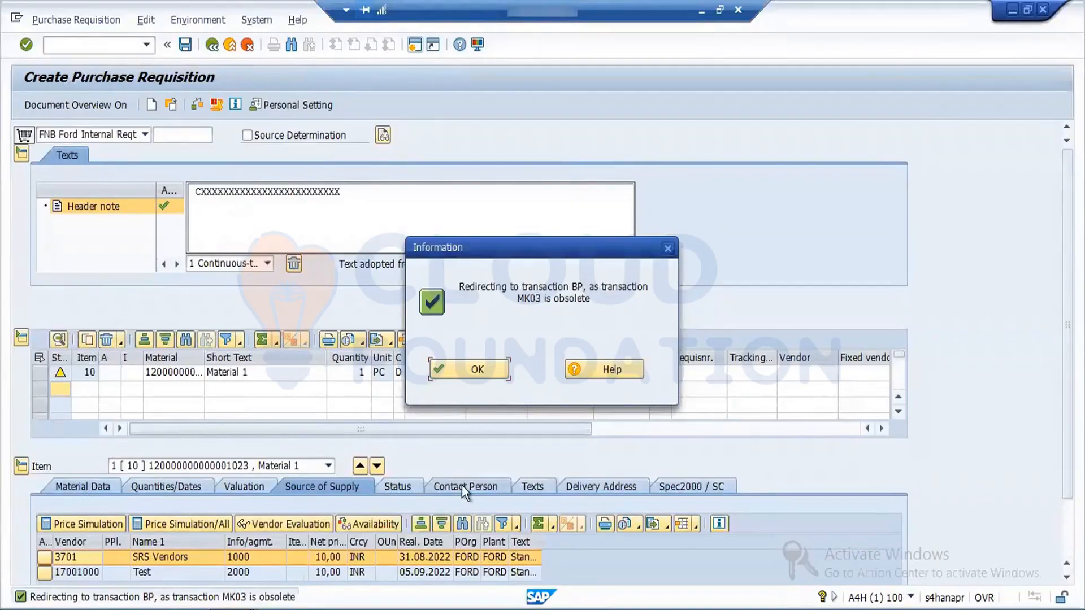
pyautogui.click(479, 374)
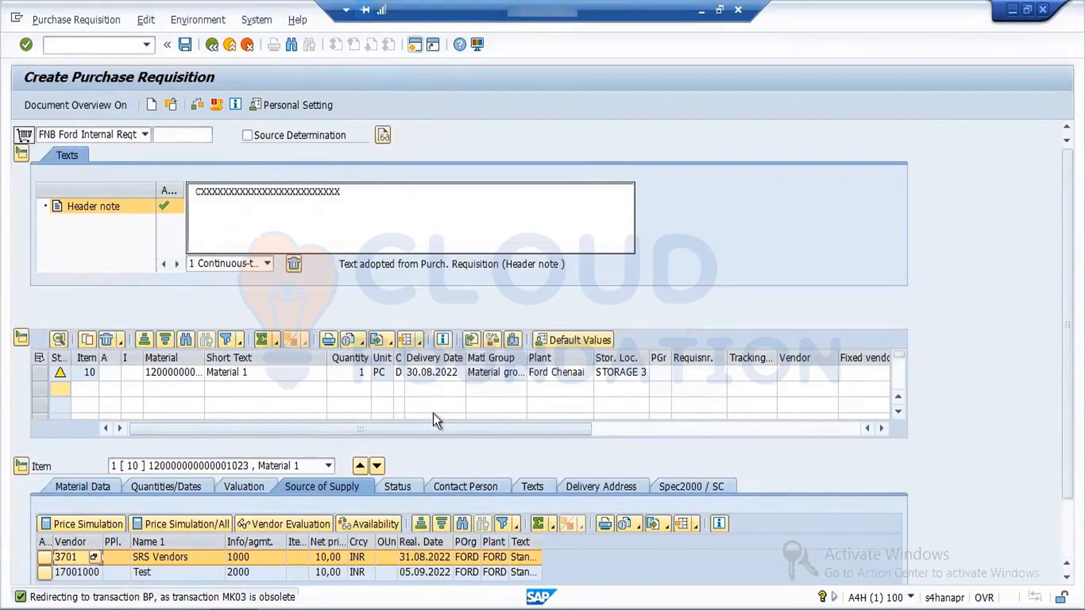
# Step: Review item 10's status and contact person data, including the available creation indicator options
pyautogui.click(408, 486)
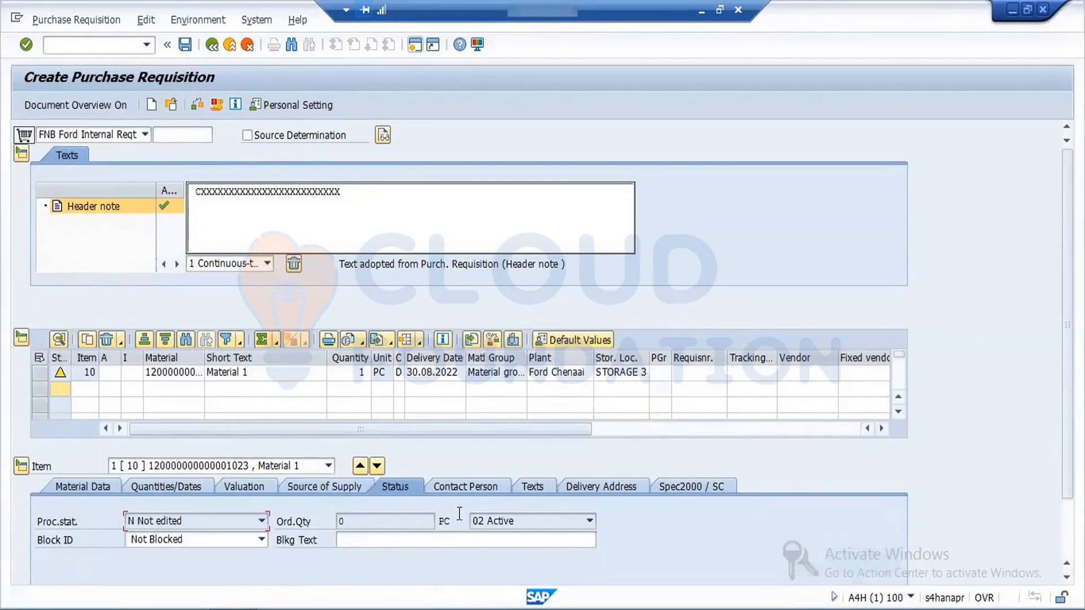
pyautogui.click(494, 490)
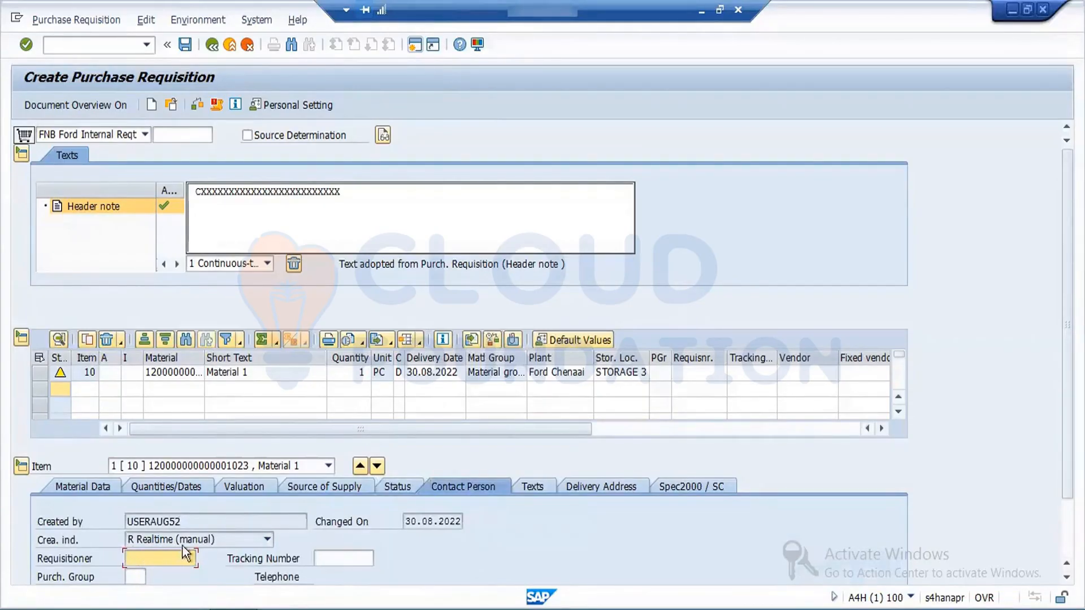
pyautogui.click(248, 540)
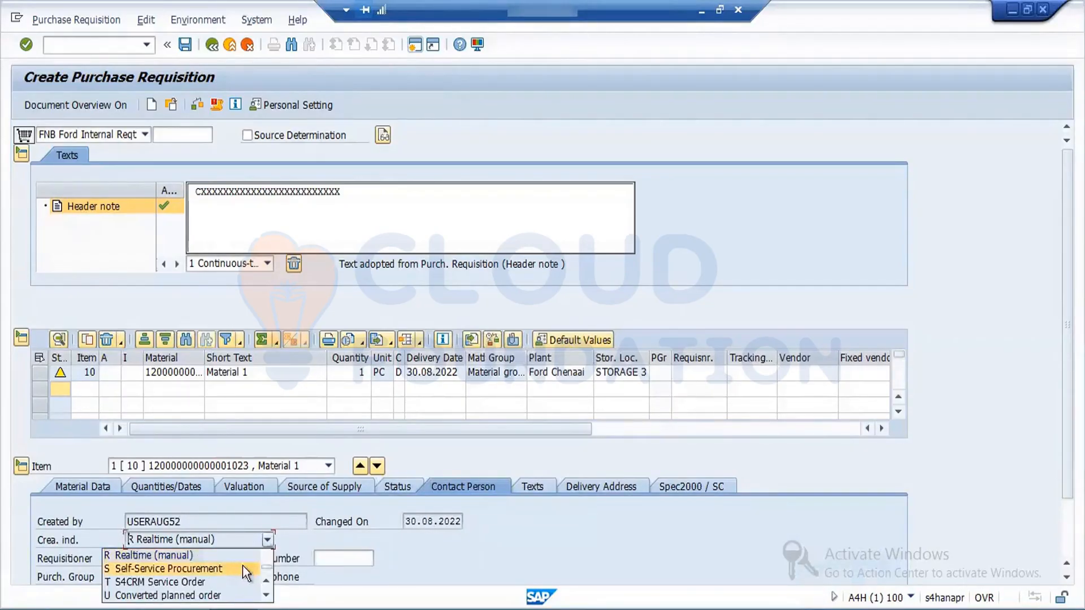
pyautogui.moveTo(263, 569); pyautogui.dragTo(267, 538)
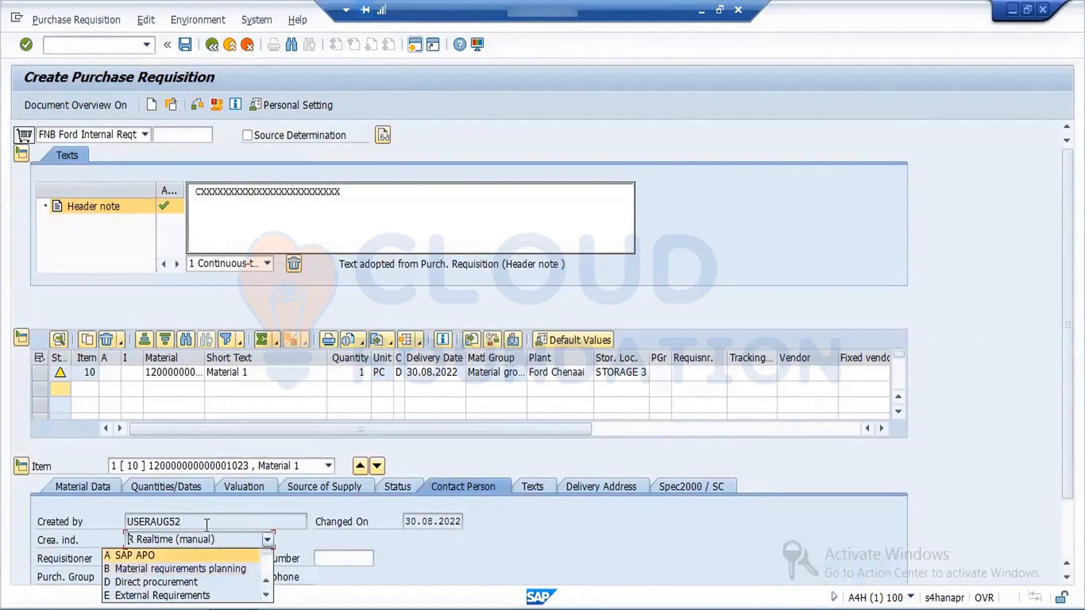
pyautogui.click(187, 522)
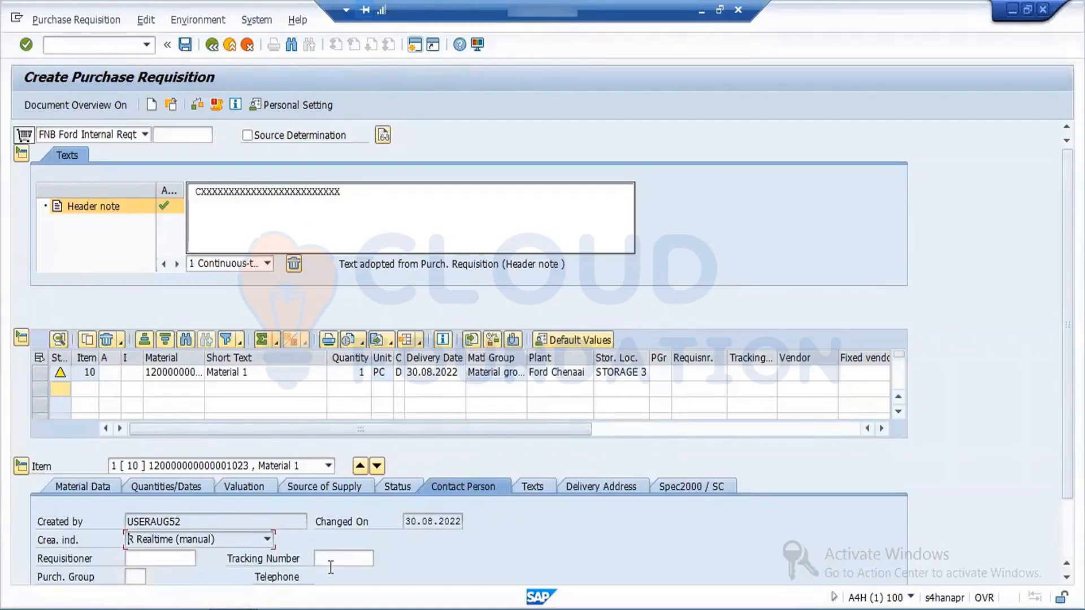
# Step: Enter a sample GSTIN with its number as item 10's FORD TEXT
pyautogui.click(533, 486)
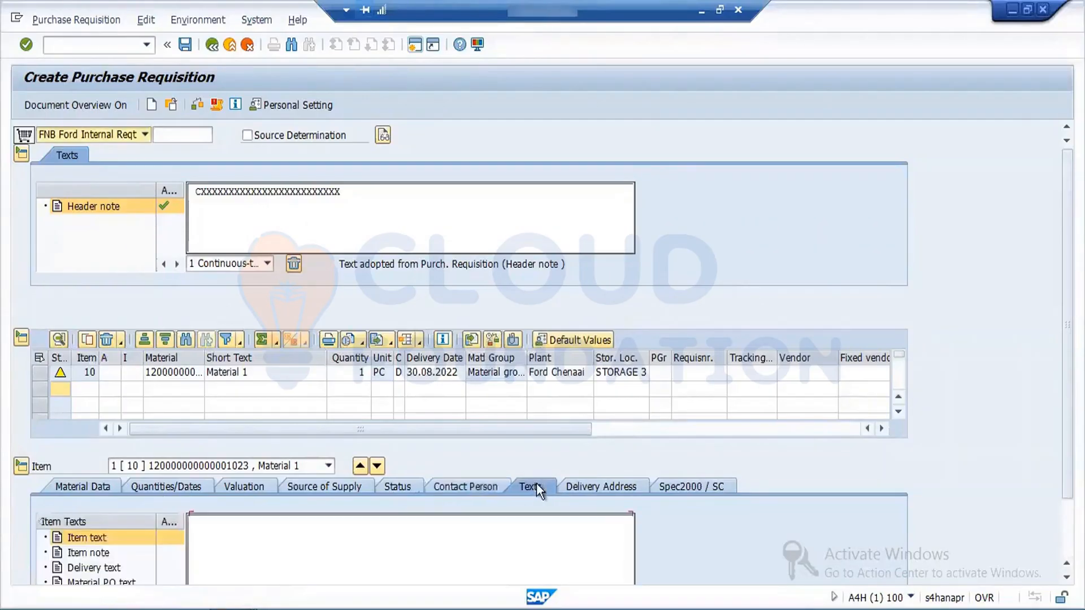
pyautogui.click(360, 547)
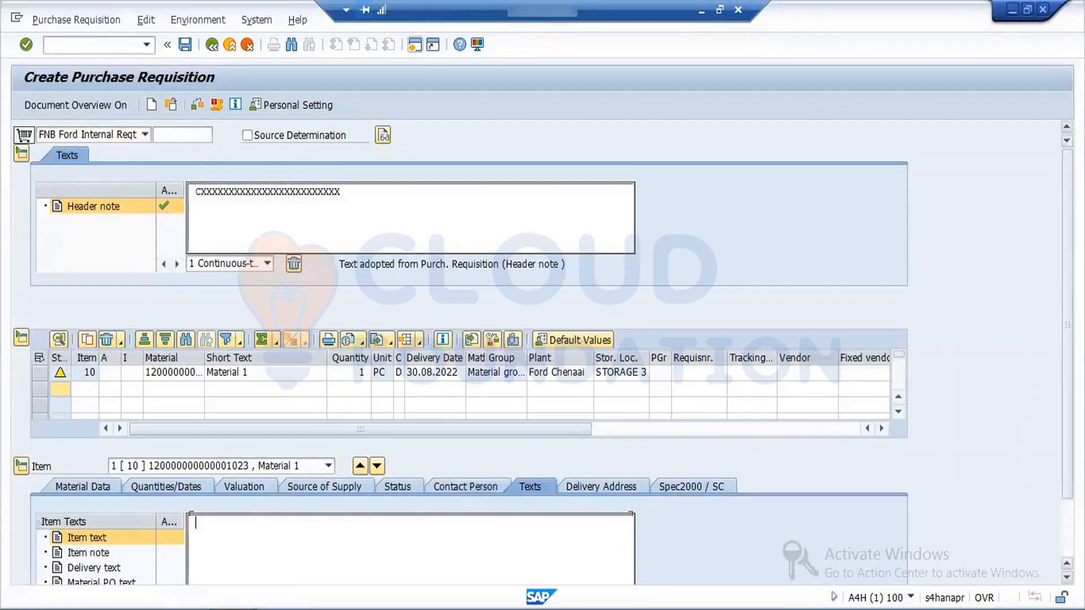
pyautogui.scroll(-2, 1057, 549)
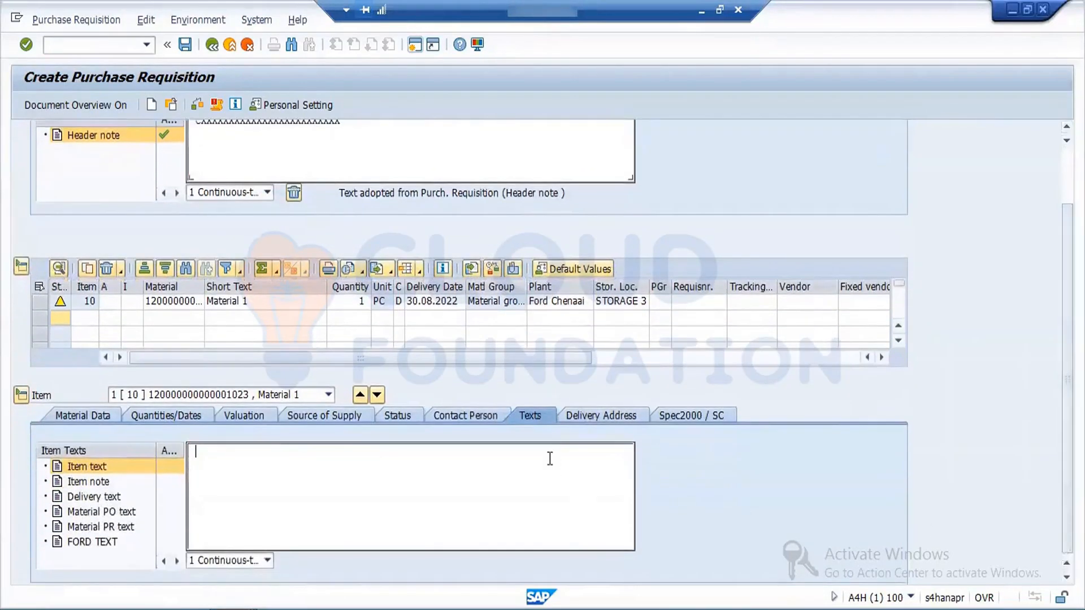
pyautogui.click(75, 546)
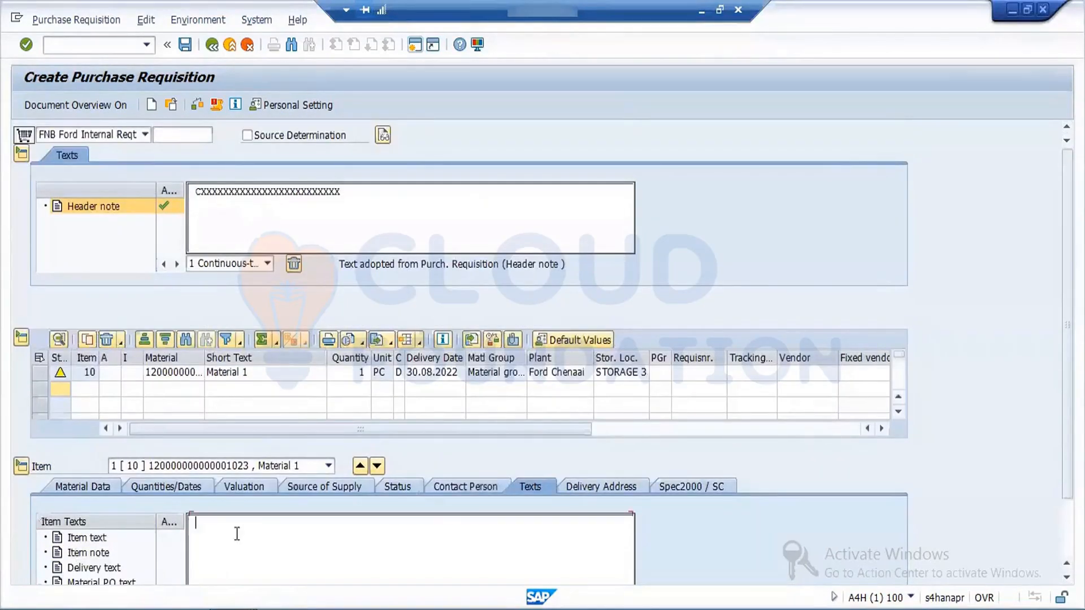
pyautogui.write('GSTIN0000001')
pyautogui.click(239, 538)
# Step: Review item 10's delivery address and Spec2000 data
pyautogui.click(571, 483)
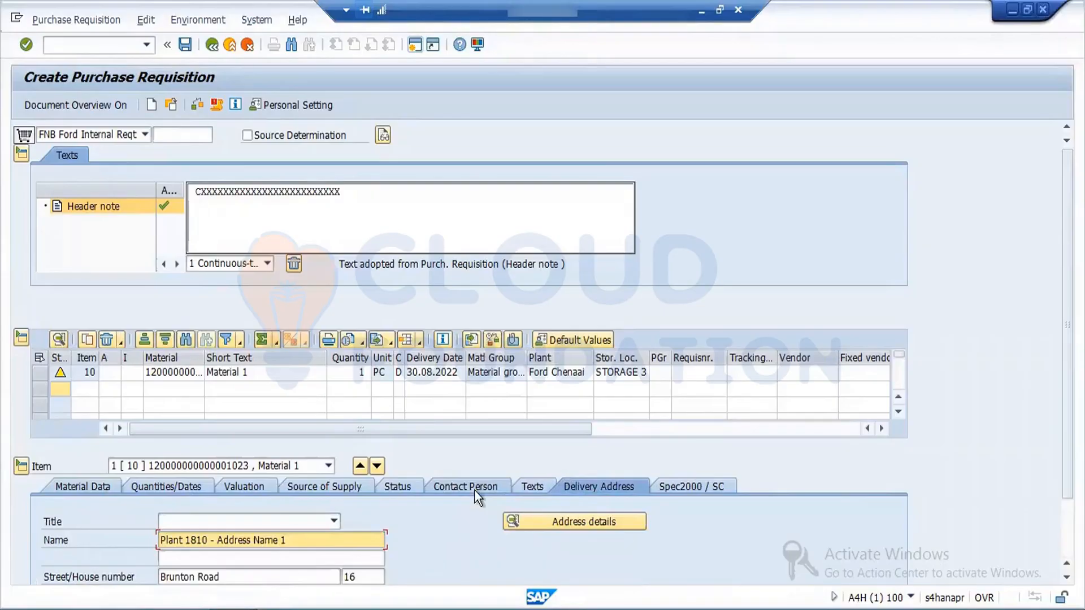
pyautogui.click(687, 486)
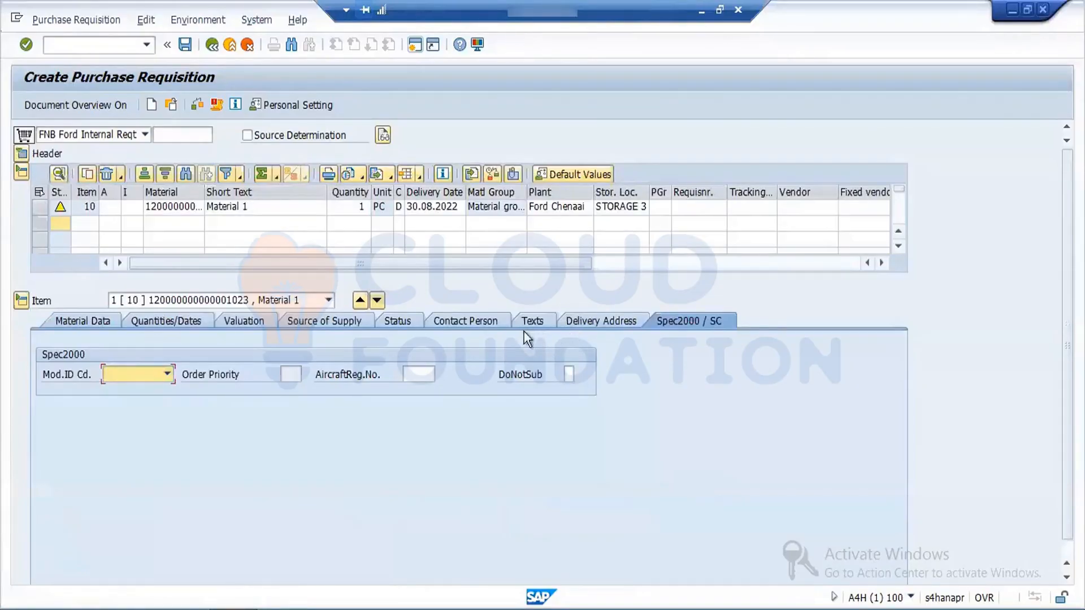
# Step: Check the purchase requisition for errors and save it, acknowledging the messages
pyautogui.click(195, 106)
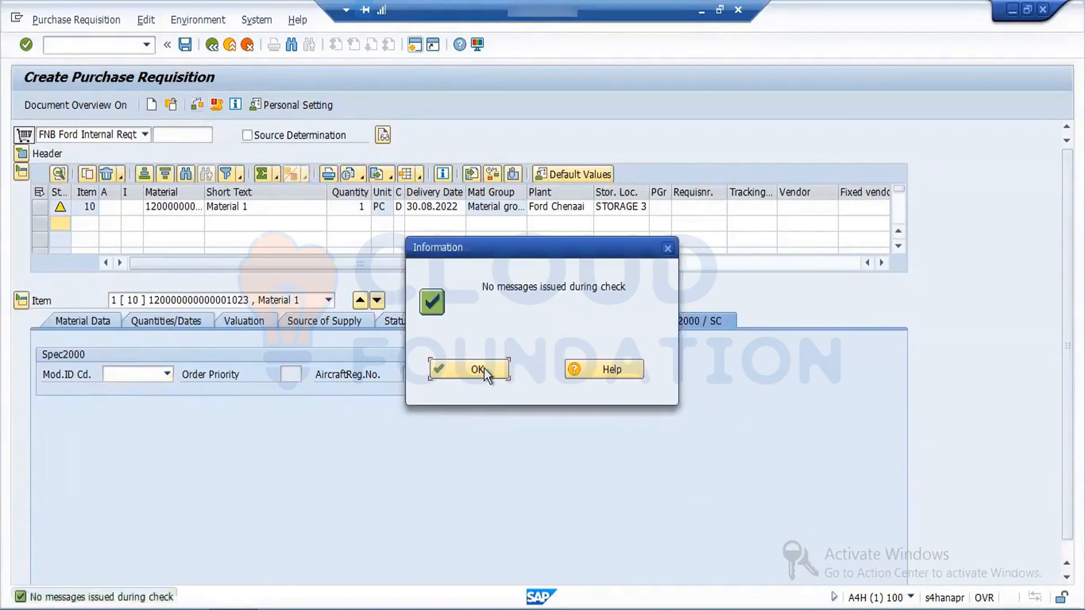
pyautogui.click(484, 367)
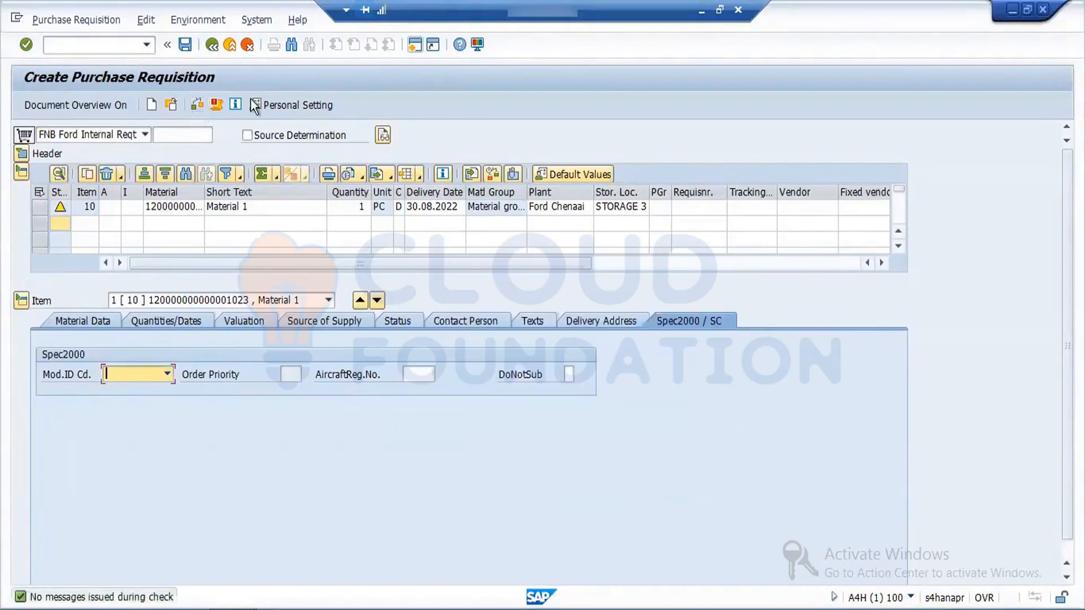
pyautogui.click(188, 47)
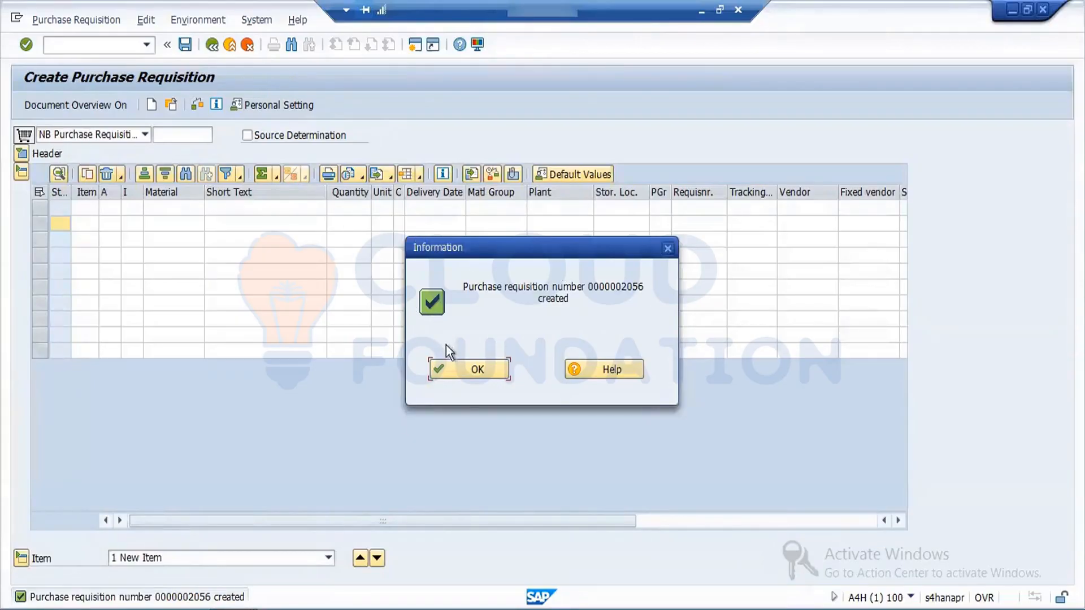
pyautogui.click(457, 368)
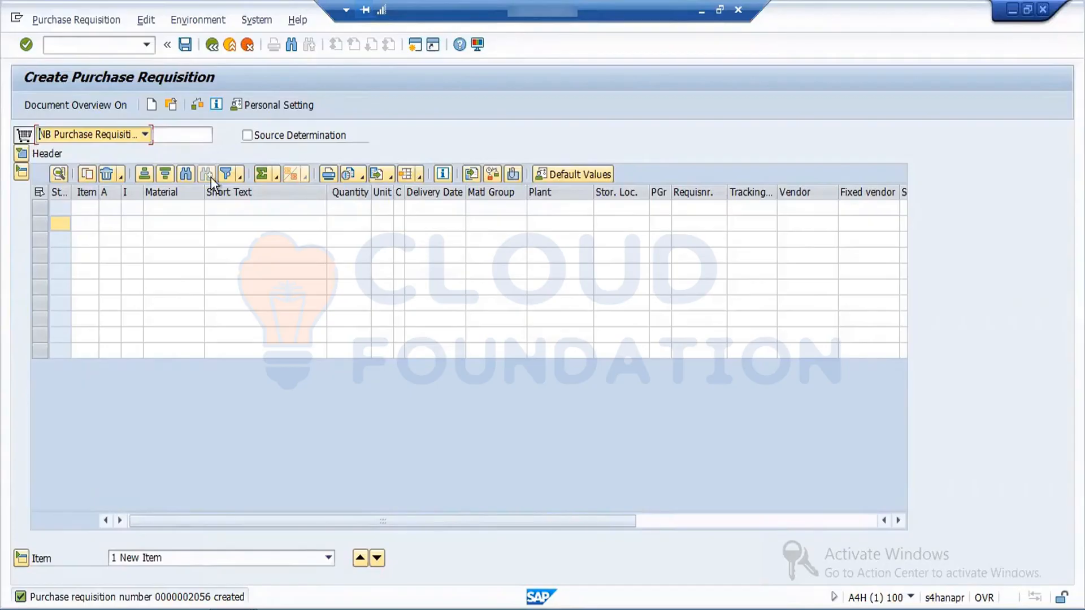
# Step: Open the newly created purchase requisition for change in ME52N and set item 10's quantity to 10 PC
pyautogui.click(212, 46)
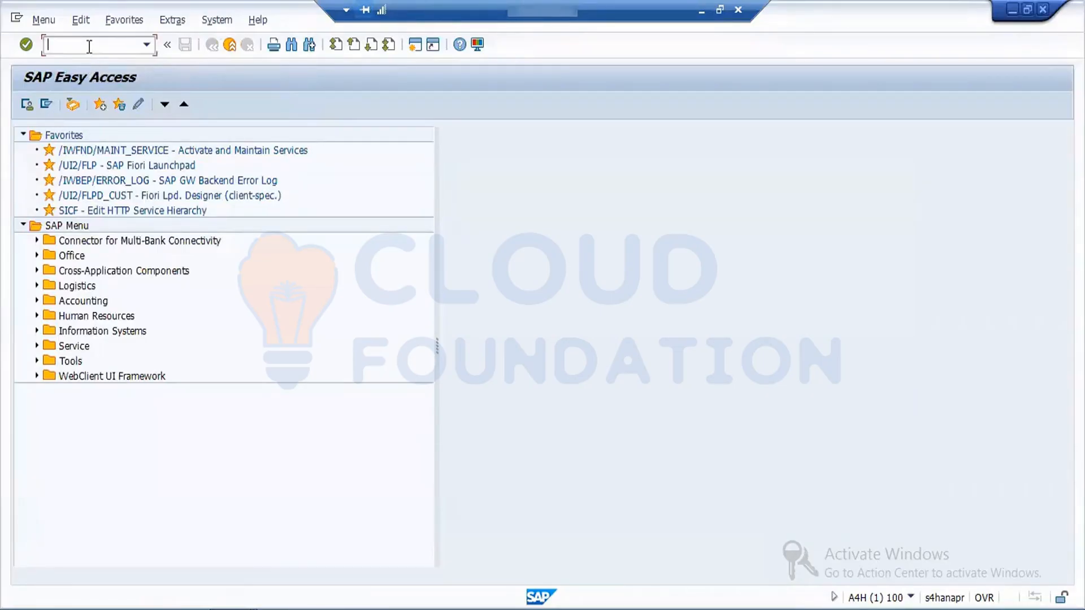
pyautogui.write('ME52N')
pyautogui.press('Return')
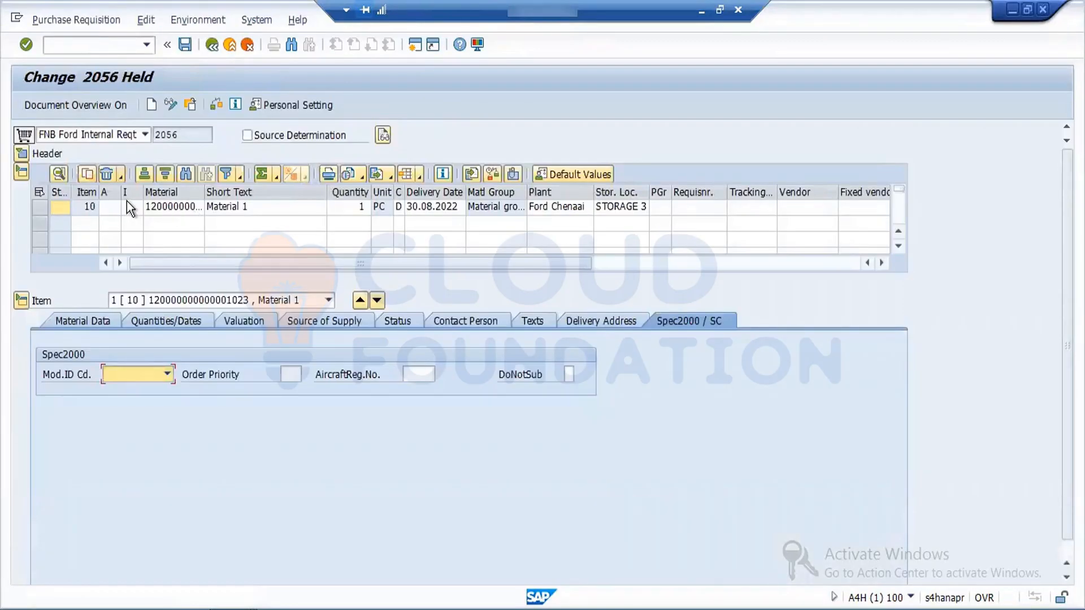
pyautogui.click(352, 209)
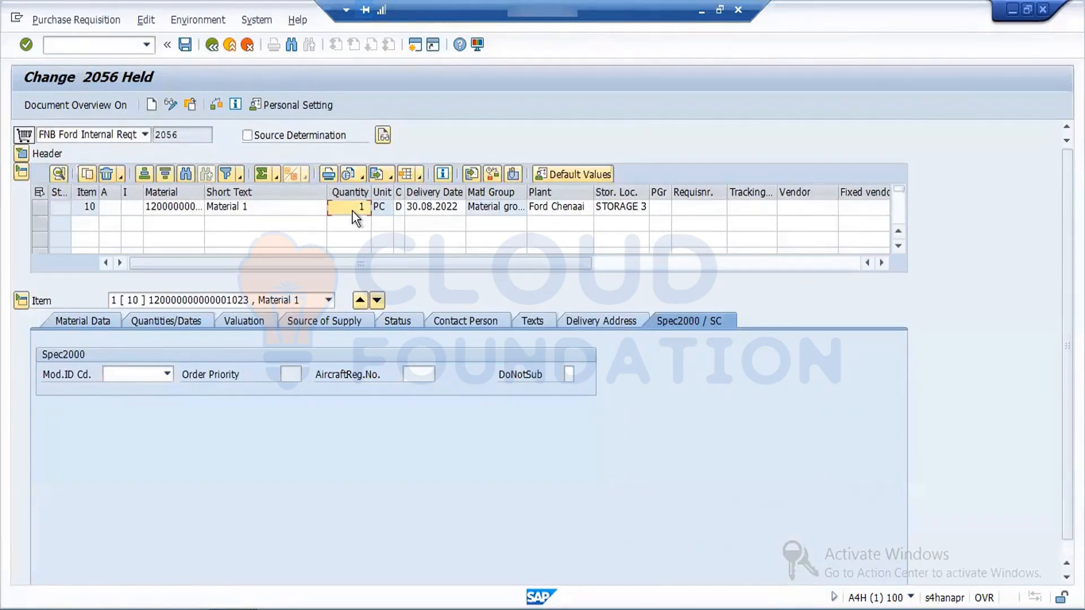
pyautogui.write('10')
pyautogui.press('Return')
# Step: Save the changed purchase requisition, acknowledge the message and close the help pane
pyautogui.click(186, 44)
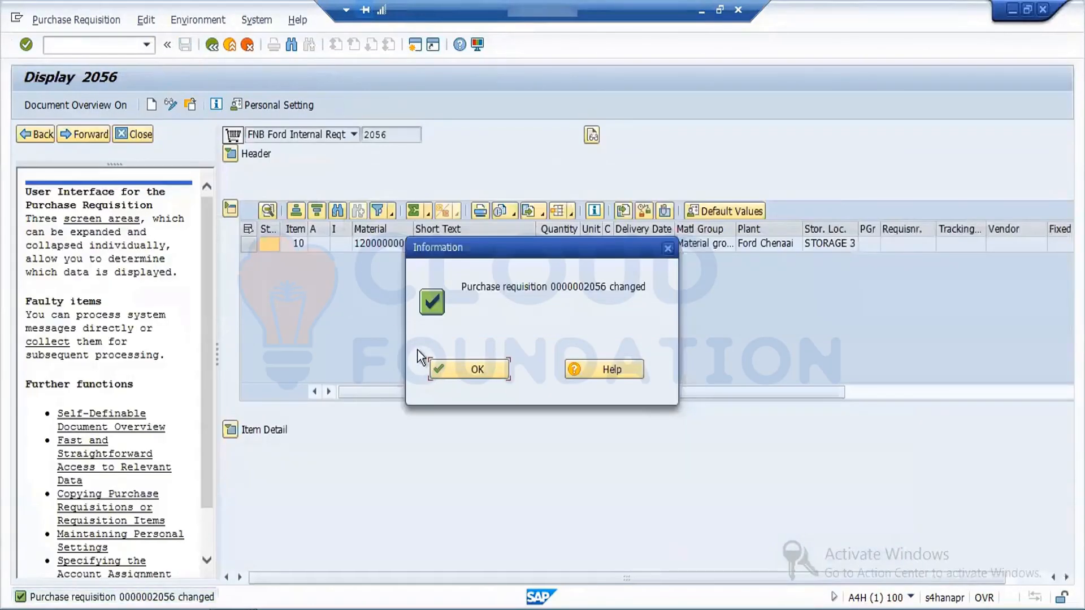
pyautogui.click(473, 375)
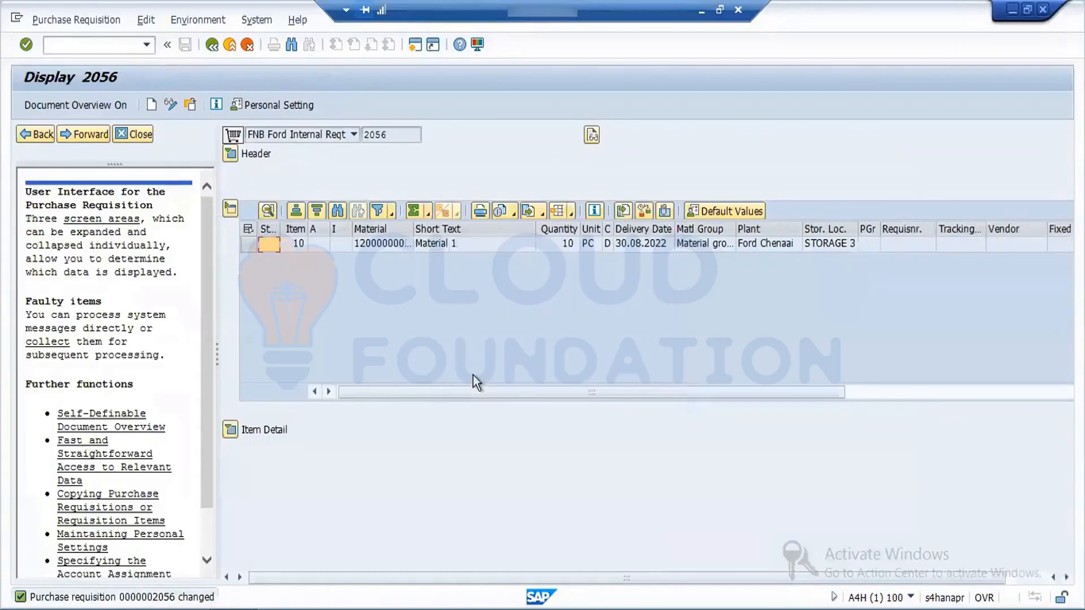
pyautogui.click(135, 137)
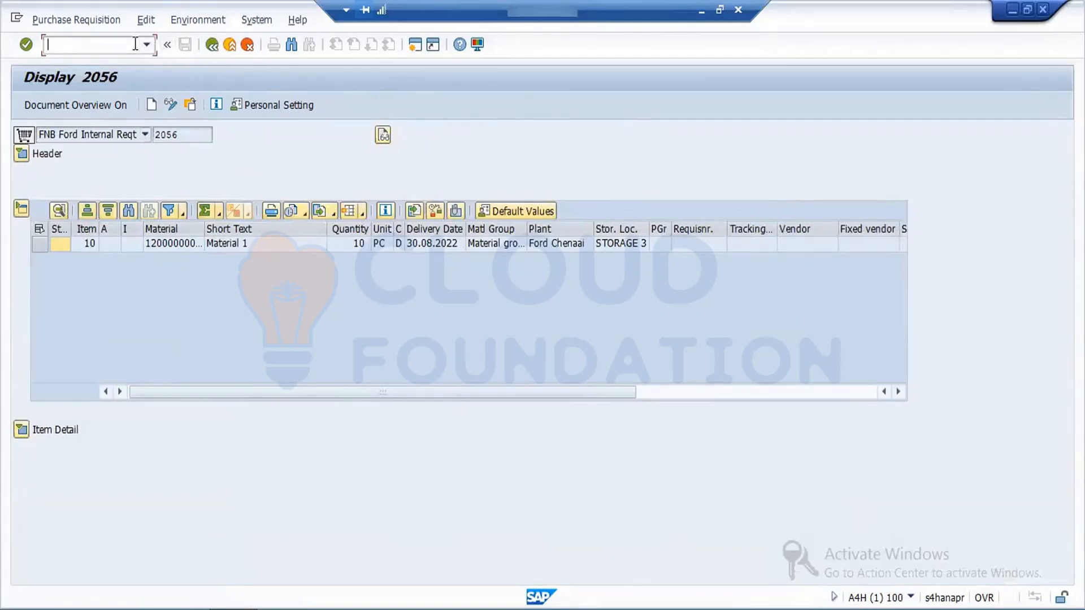
# Step: Display the purchase requisition in ME53N and switch it to change mode
pyautogui.write('/NME53N')
pyautogui.press('Return')
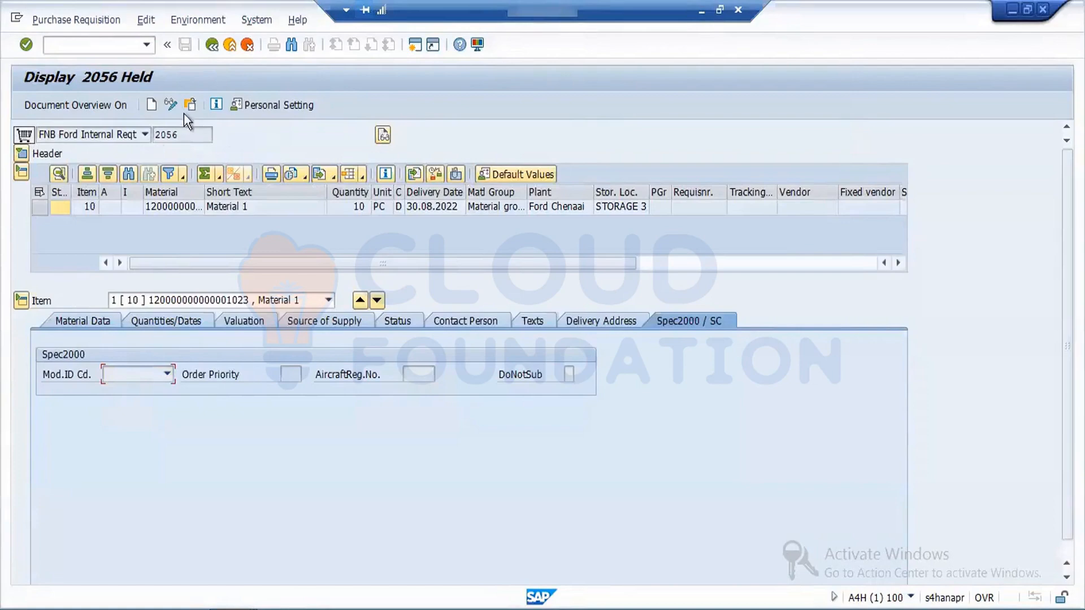
pyautogui.click(171, 104)
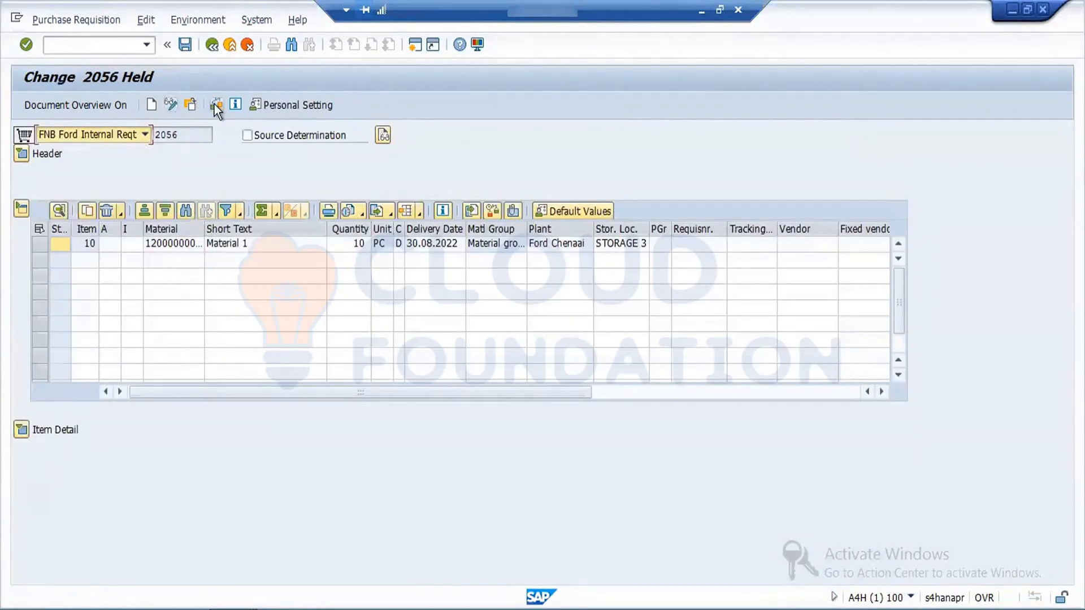
# Step: Check the purchase requisition for errors, save it from change mode and dismiss the messages and help pane
pyautogui.click(215, 105)
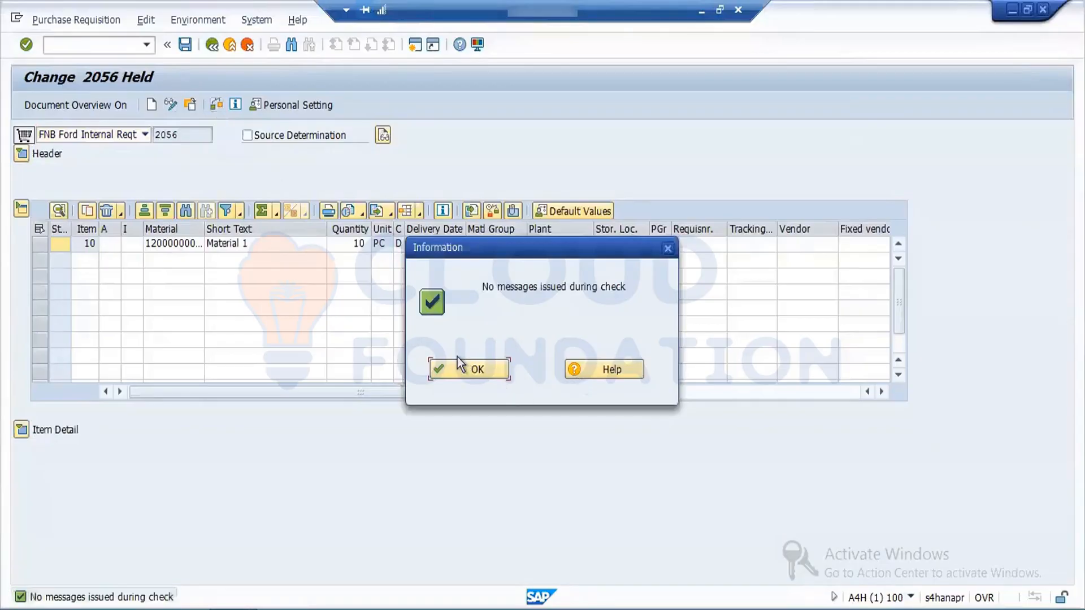
pyautogui.click(475, 370)
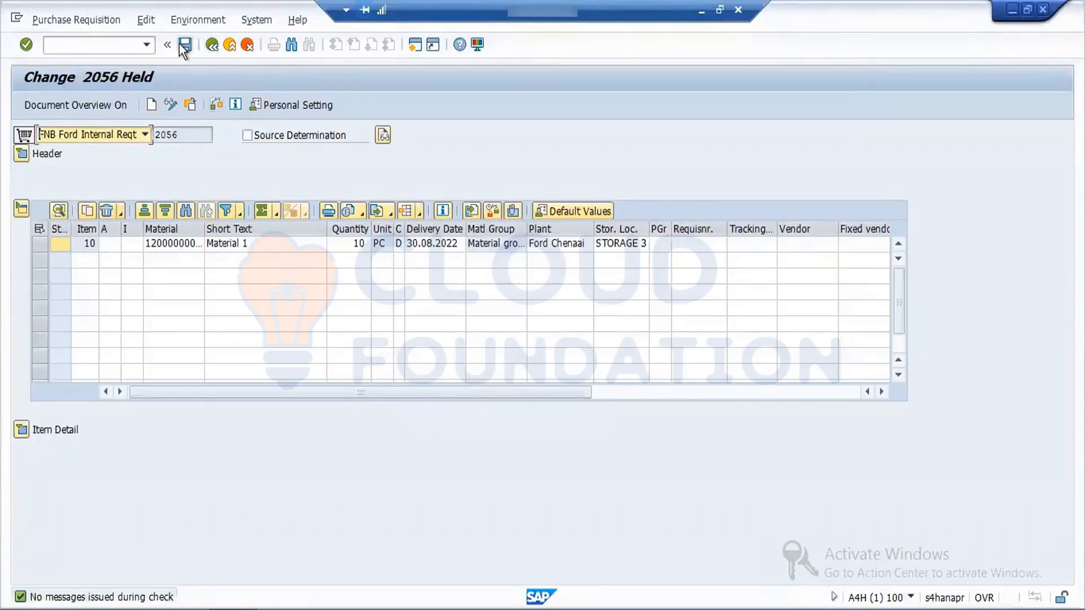
pyautogui.click(185, 44)
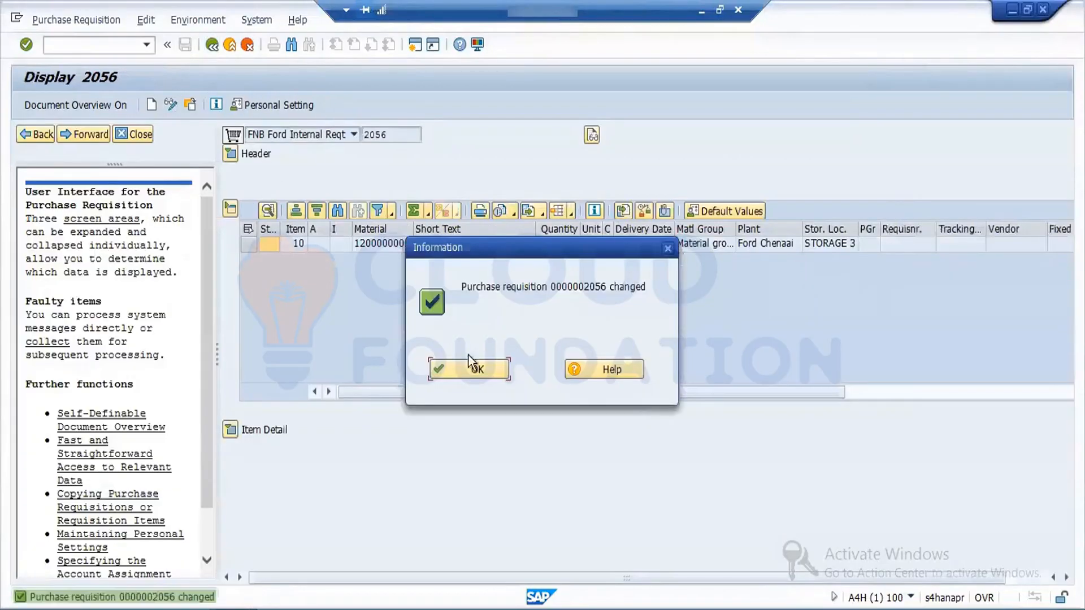
pyautogui.click(477, 369)
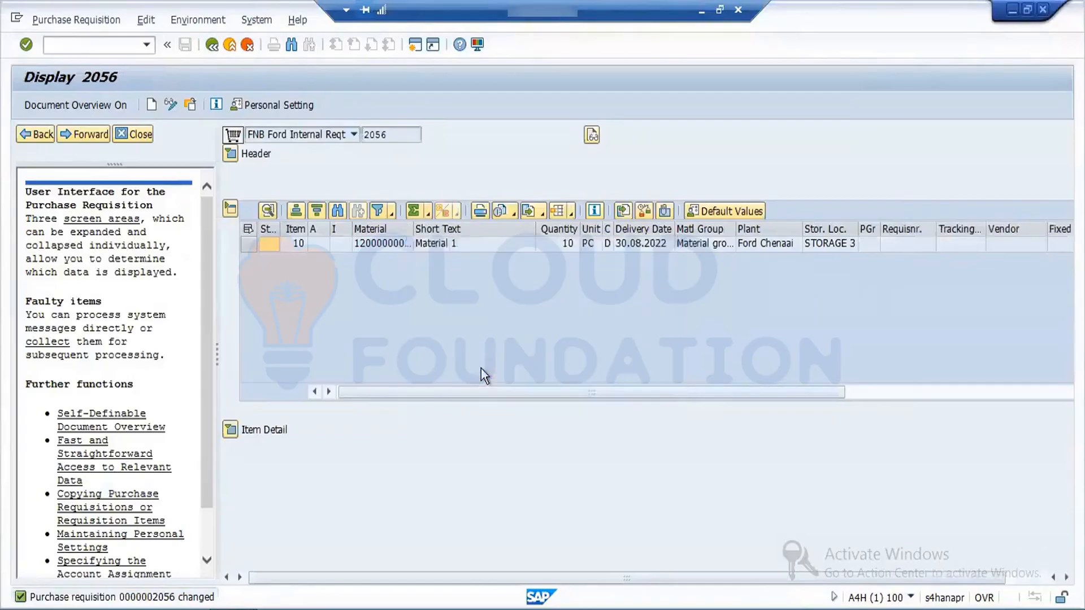
pyautogui.click(137, 133)
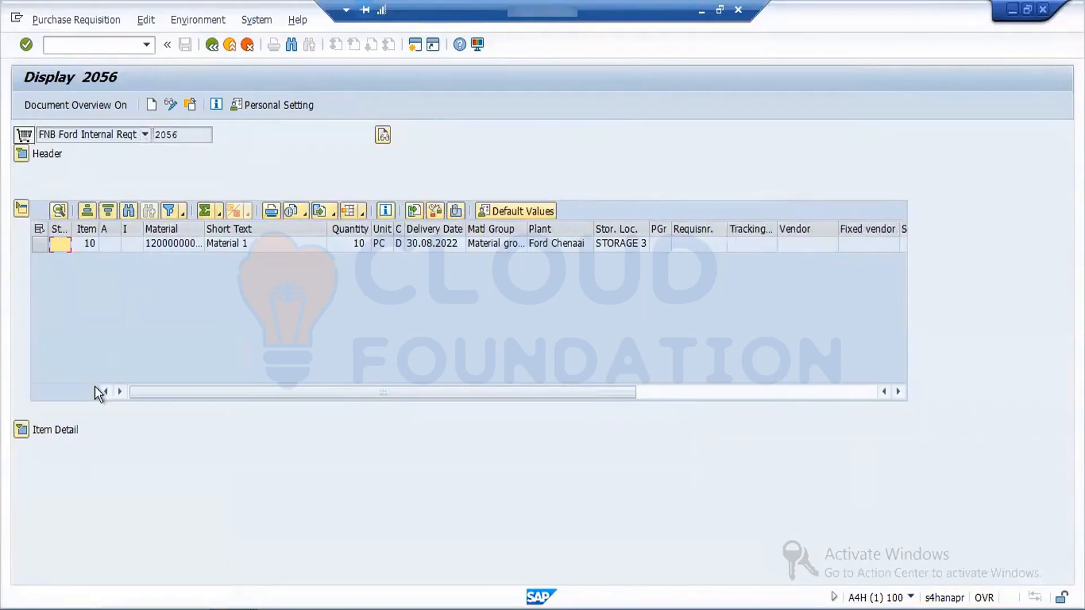
# Step: Expand item 10's details and review its material data, quantities and dates, source of supply, valuation and status
pyautogui.click(21, 431)
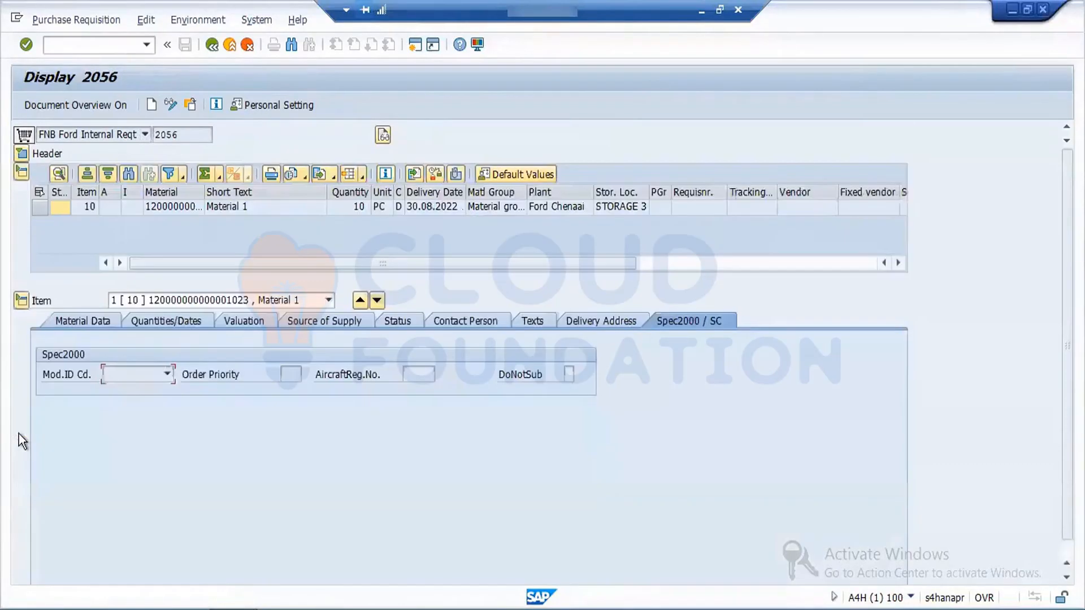
pyautogui.click(107, 322)
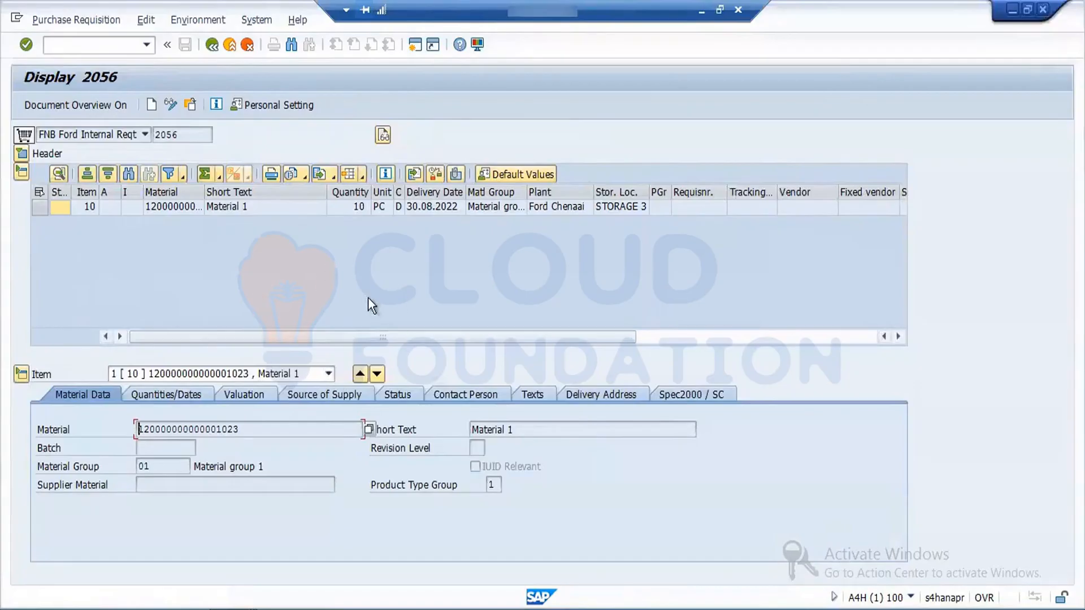
pyautogui.click(178, 395)
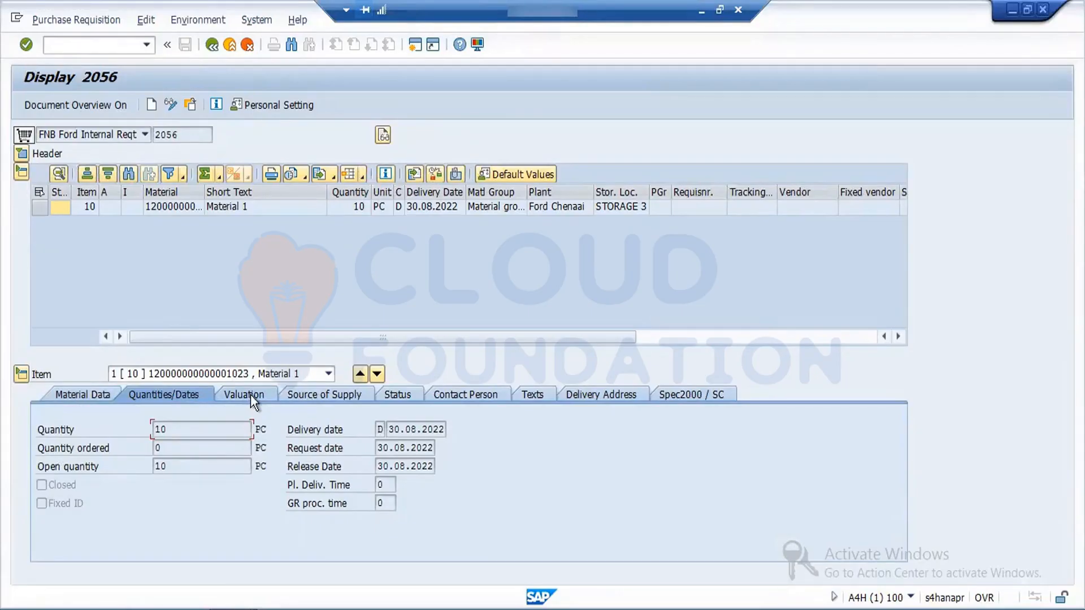
pyautogui.click(304, 393)
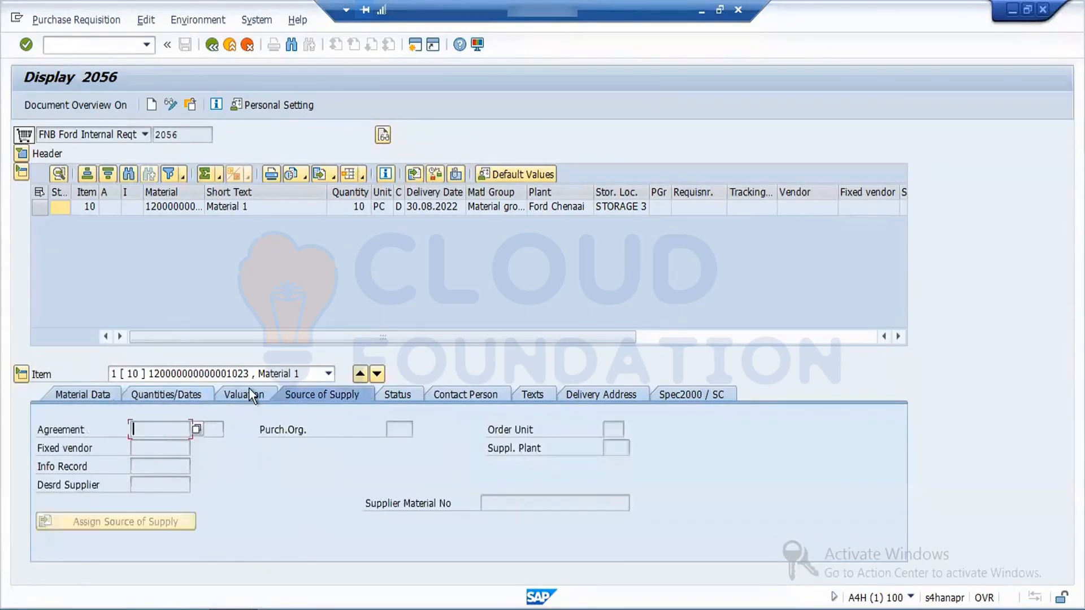
pyautogui.click(248, 390)
pyautogui.click(412, 395)
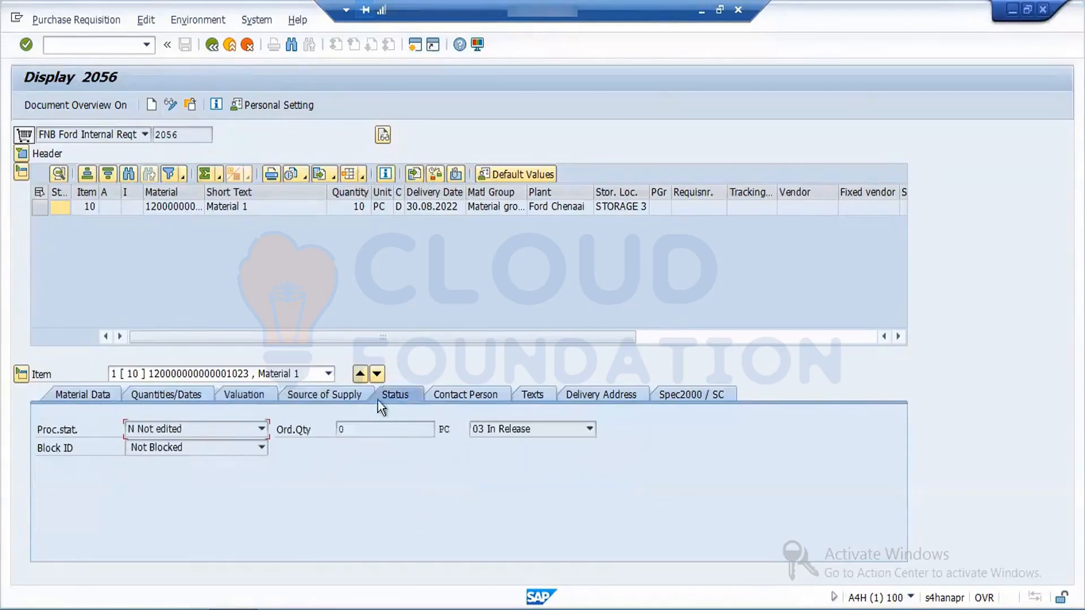
# Step: Open the purchase requisition in the release transaction ME54N and review its approval details and header note
pyautogui.click(215, 46)
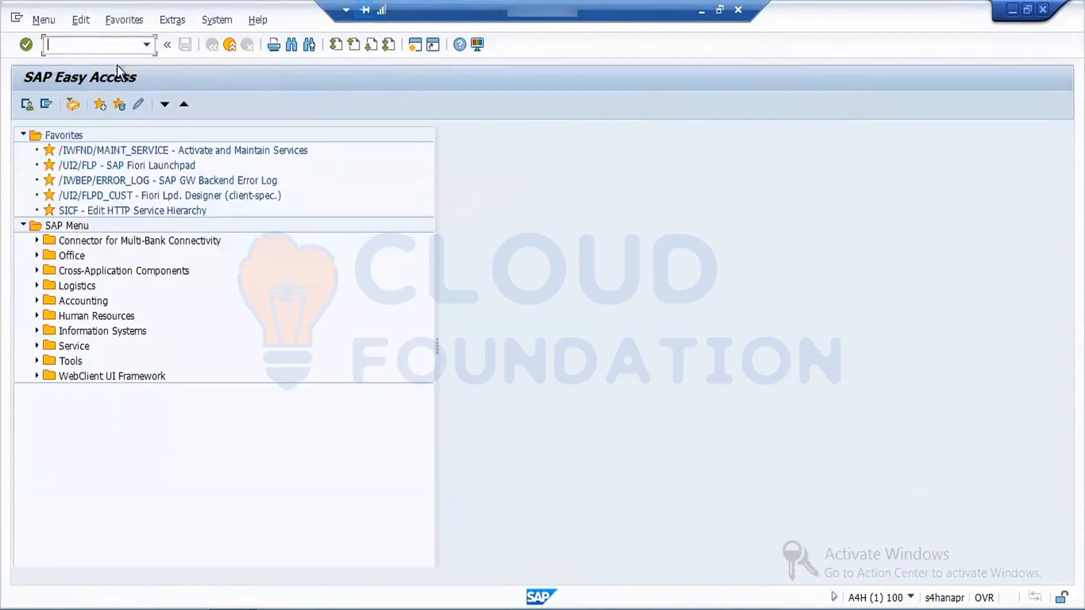
pyautogui.write('ME54N')
pyautogui.press('Return')
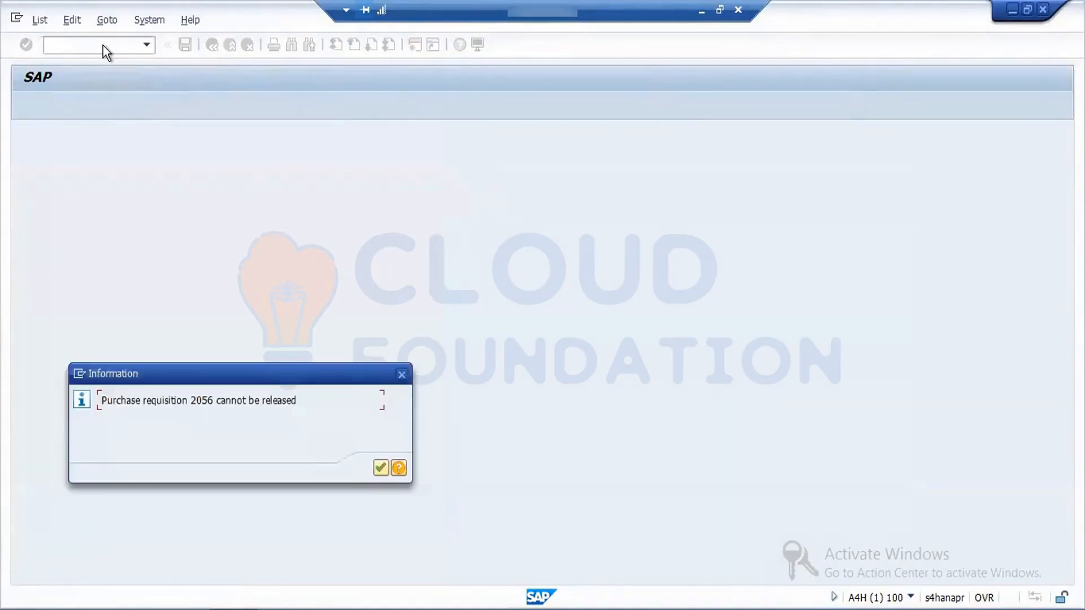
pyautogui.click(375, 469)
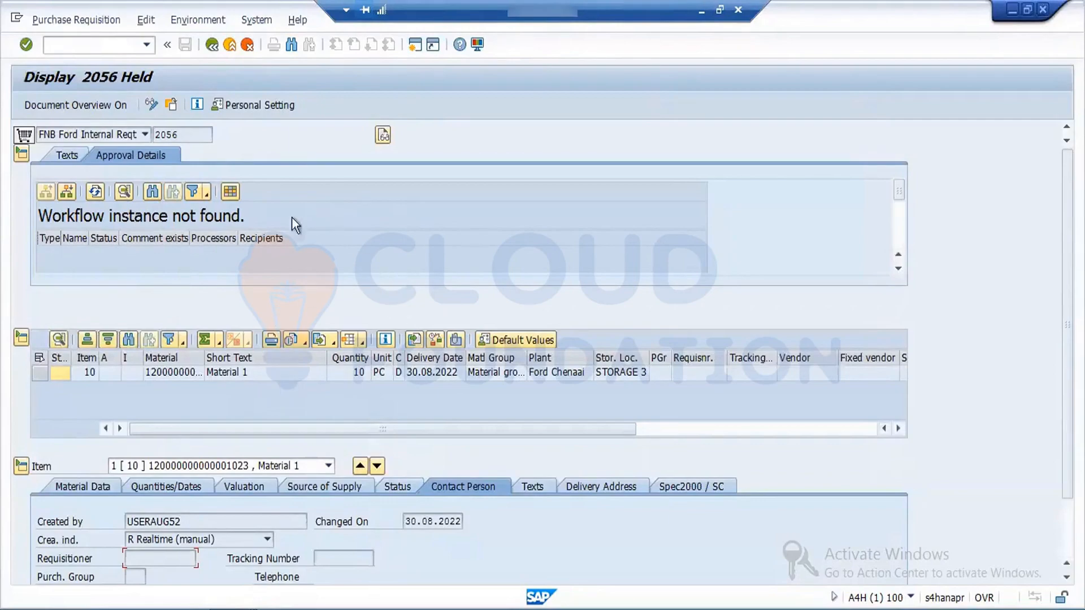
pyautogui.click(65, 153)
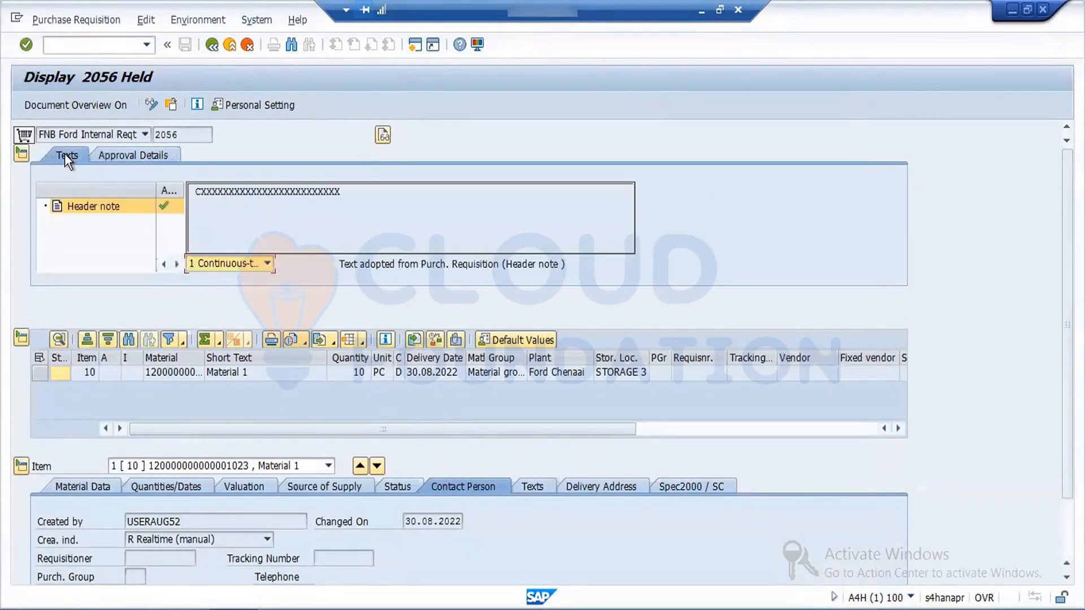
# Step: Open the General Table Display (SE16N) and load the selection fields of table EBAN
pyautogui.click(212, 47)
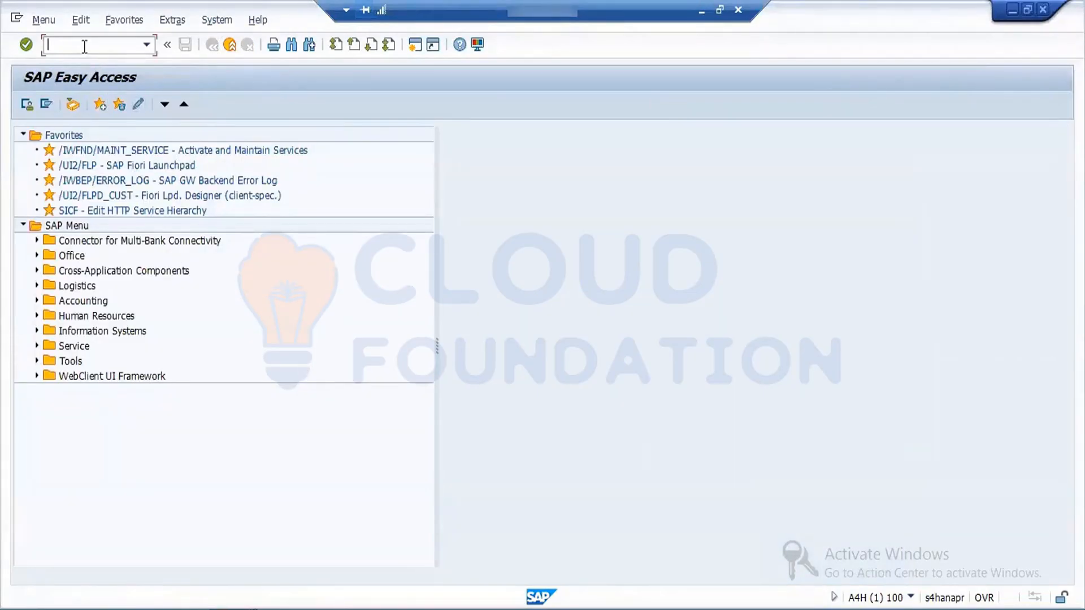
pyautogui.write('SE16N')
pyautogui.press('Return')
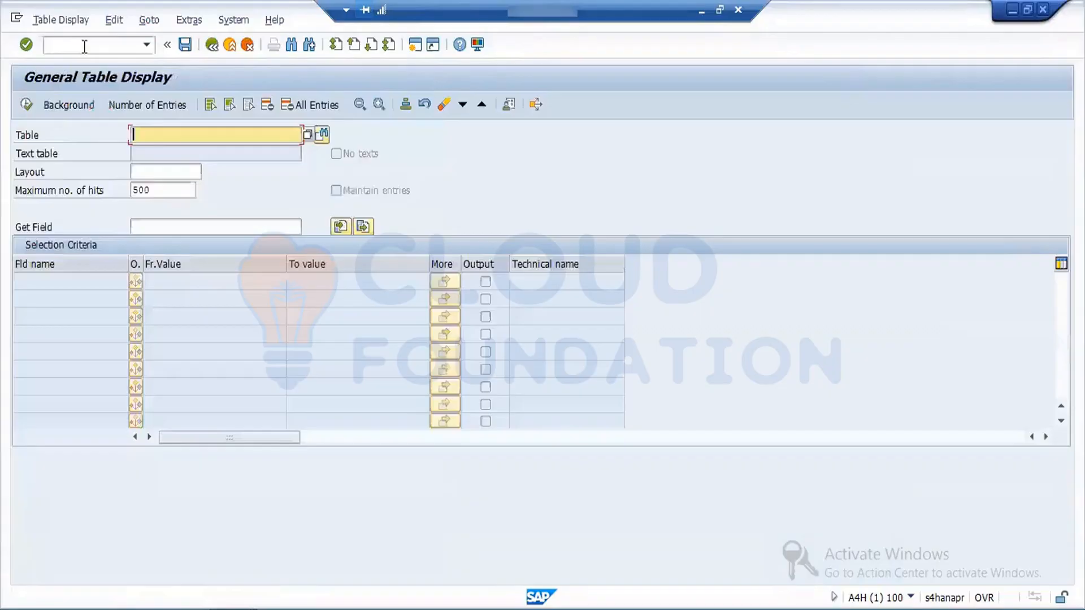
pyautogui.write('EBAN')
pyautogui.press('Return')
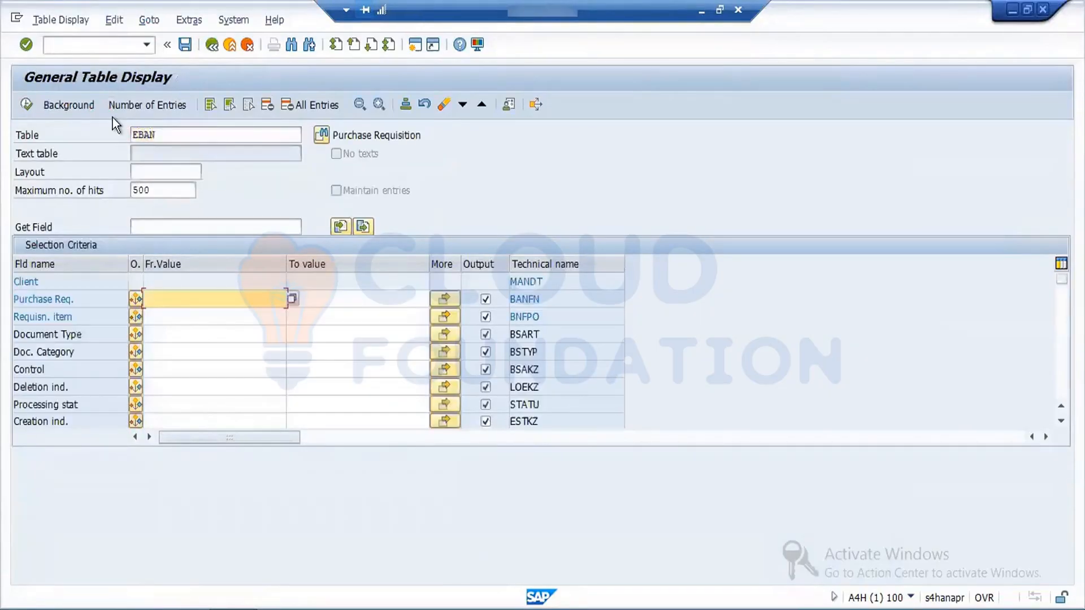
# Step: Display the EBAN table entries with document type FNB
pyautogui.click(164, 337)
pyautogui.write('FNB')
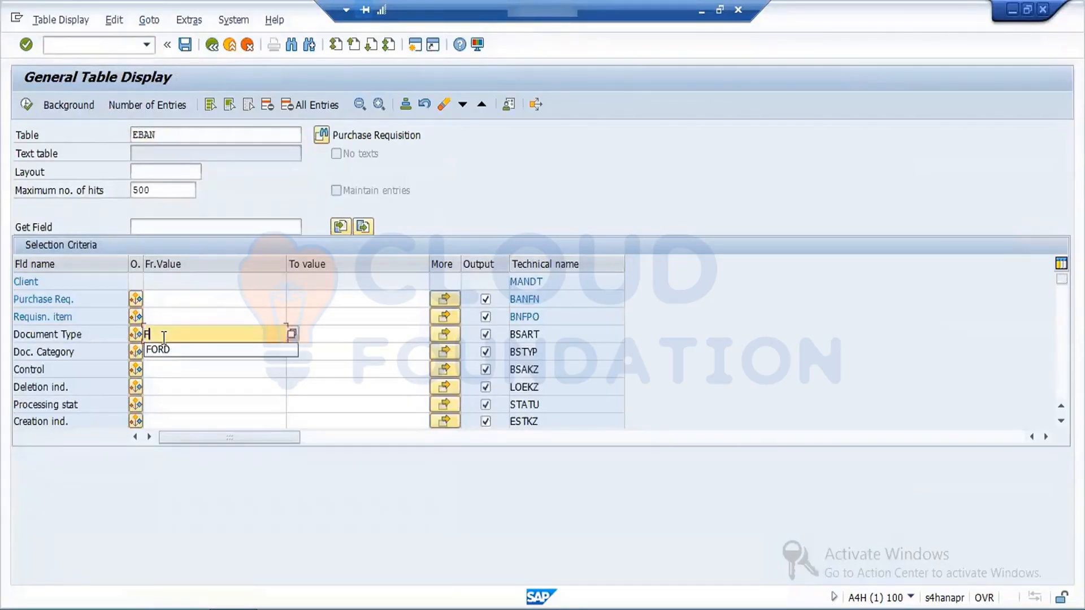
pyautogui.click(28, 104)
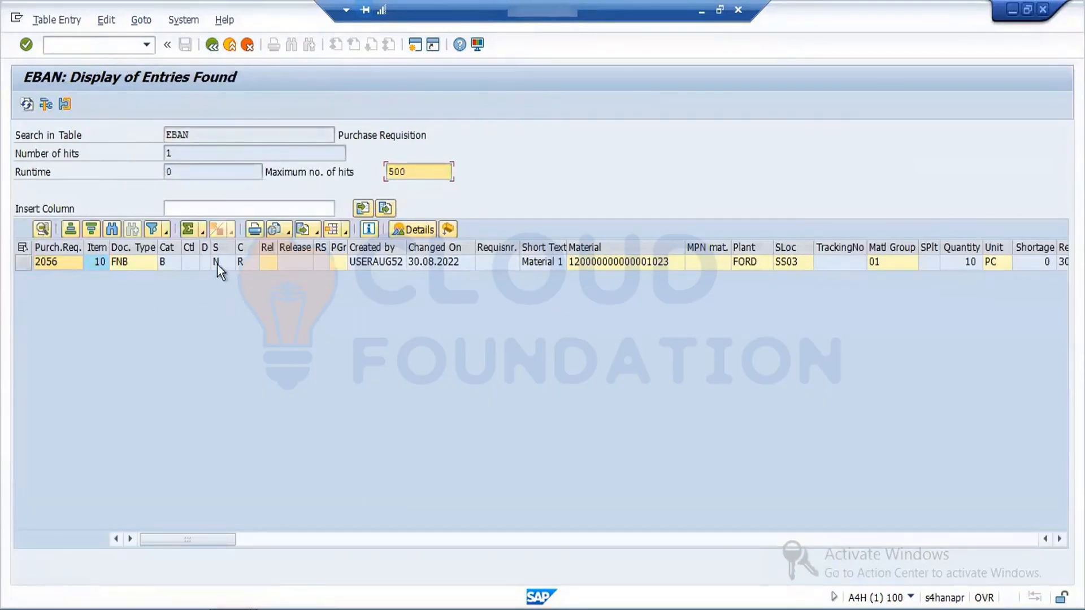
pyautogui.click(202, 129)
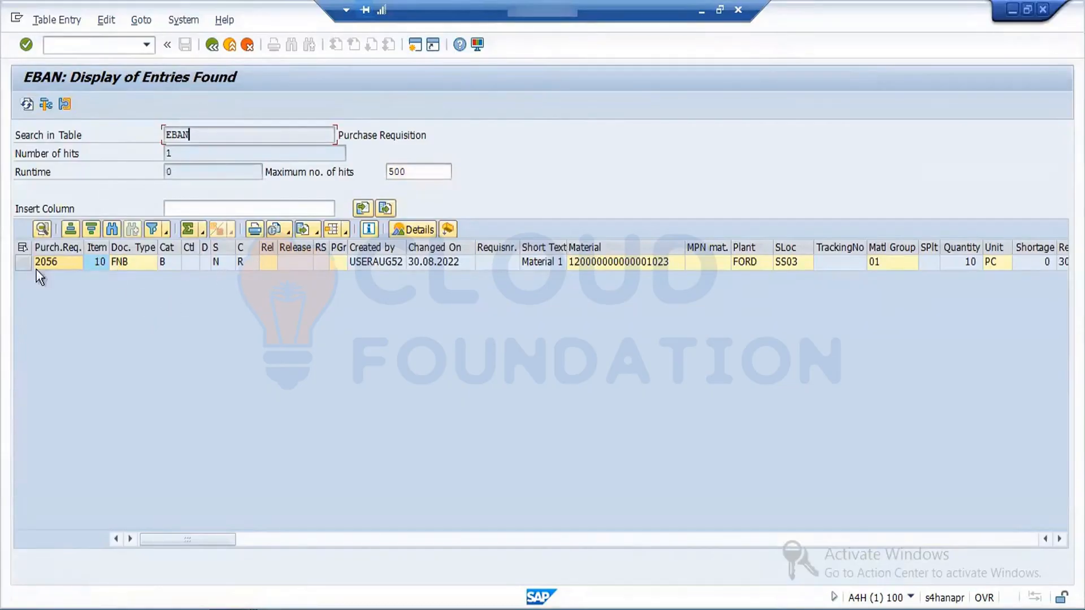
# Step: Export the EBAN entries to an Excel spreadsheet named EXPORT on the Desktop, allowing file creation and Excel to run
pyautogui.click(307, 229)
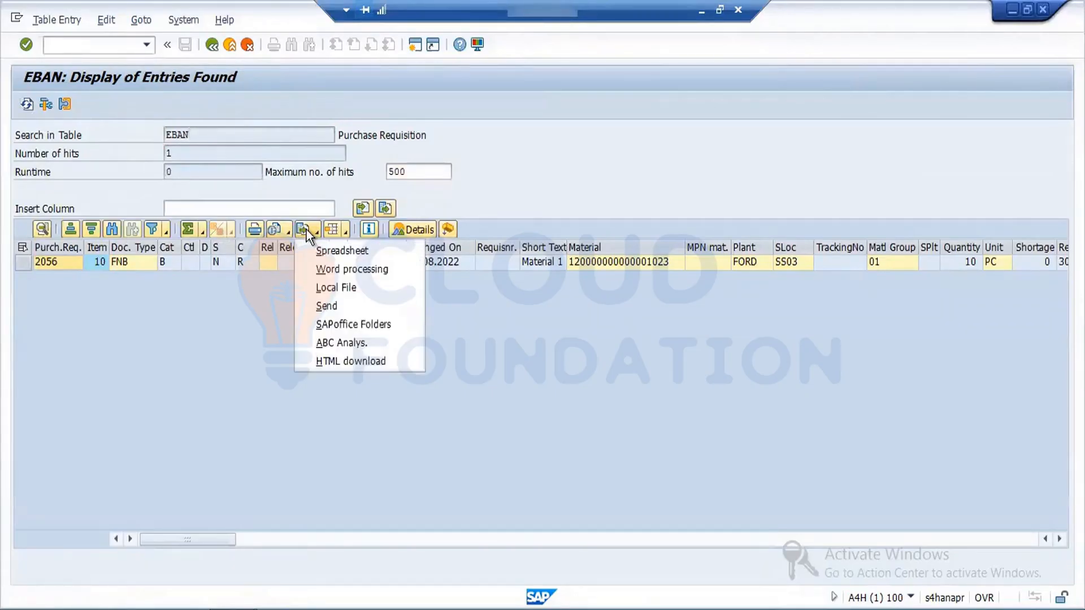
pyautogui.click(341, 250)
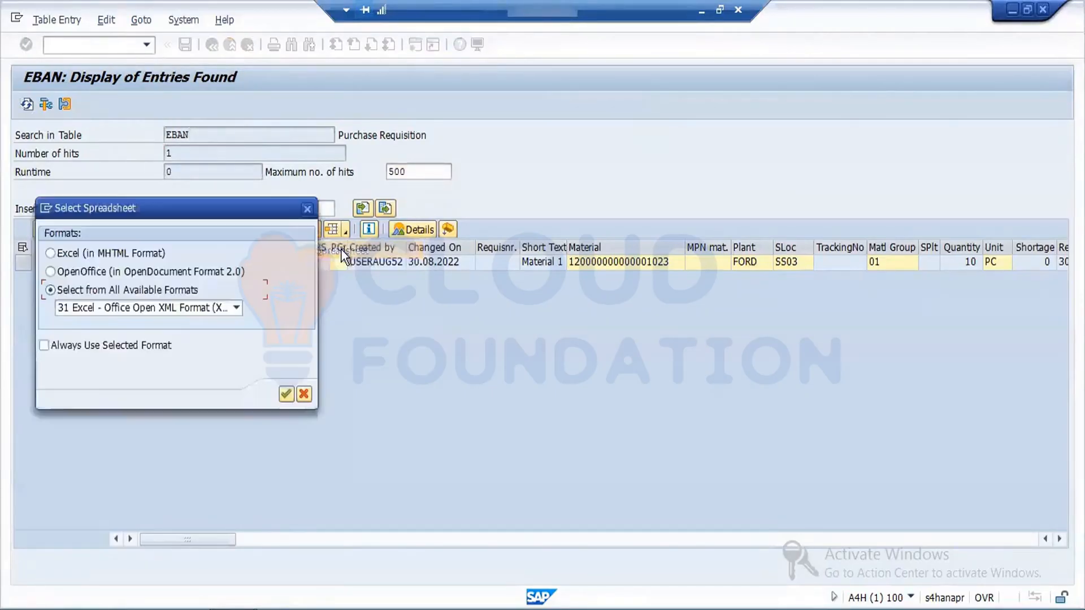
pyautogui.click(286, 394)
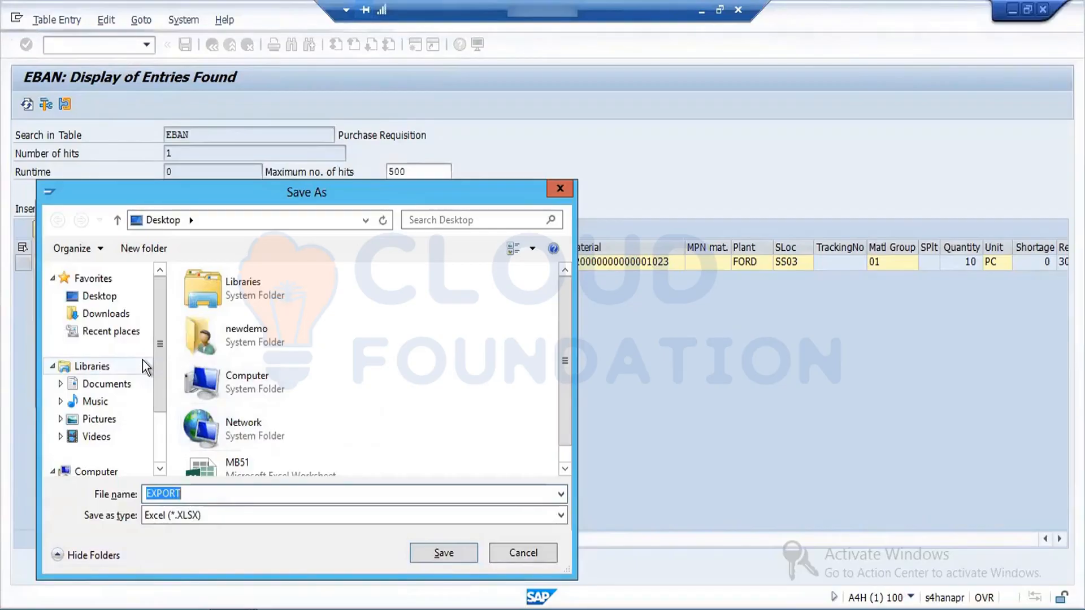
pyautogui.click(97, 297)
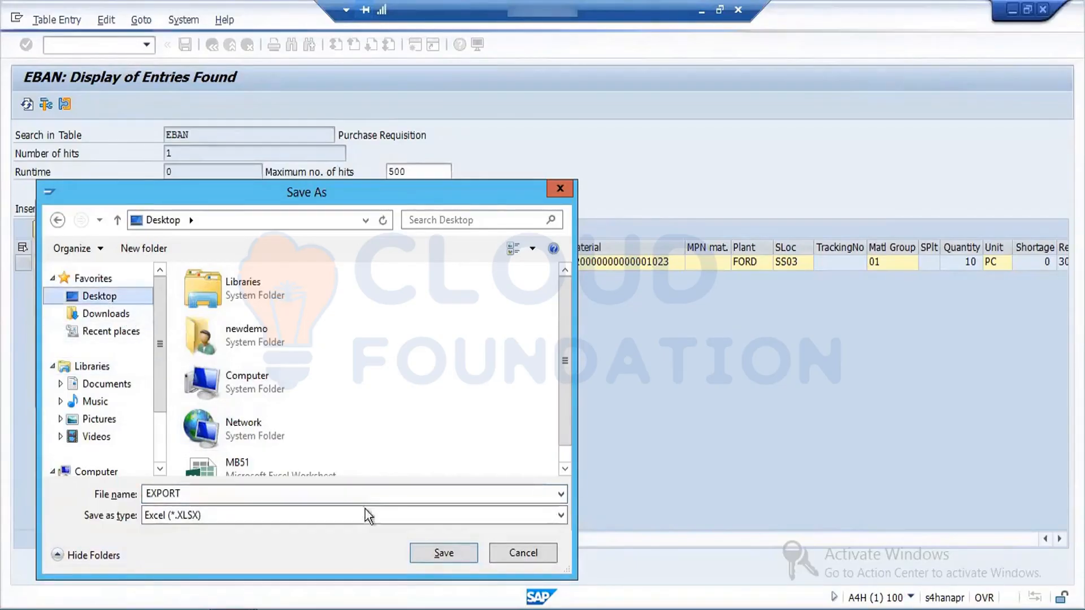
pyautogui.click(437, 547)
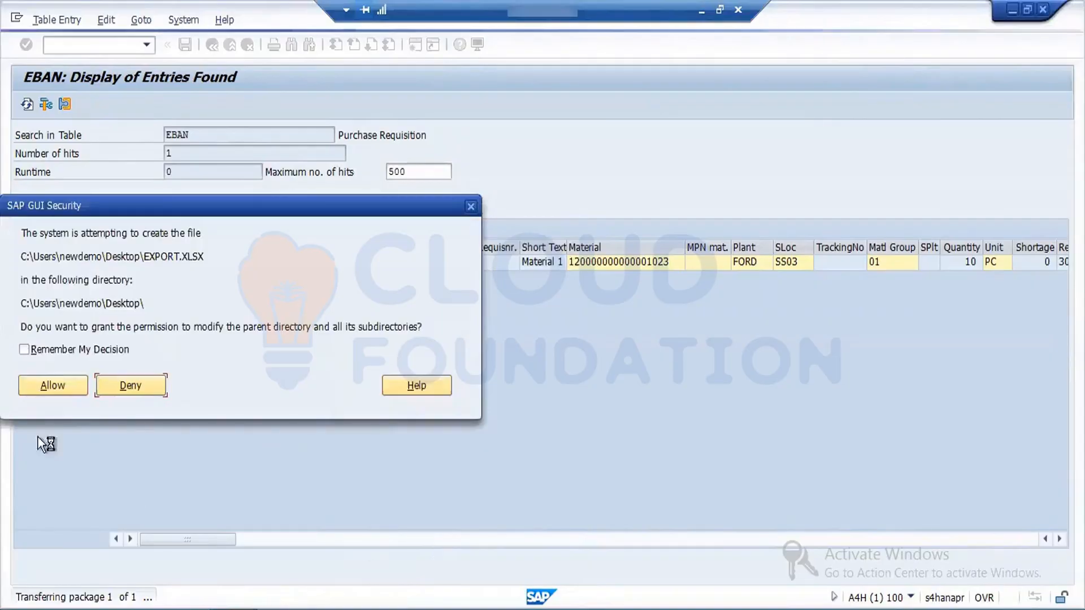
pyautogui.click(64, 381)
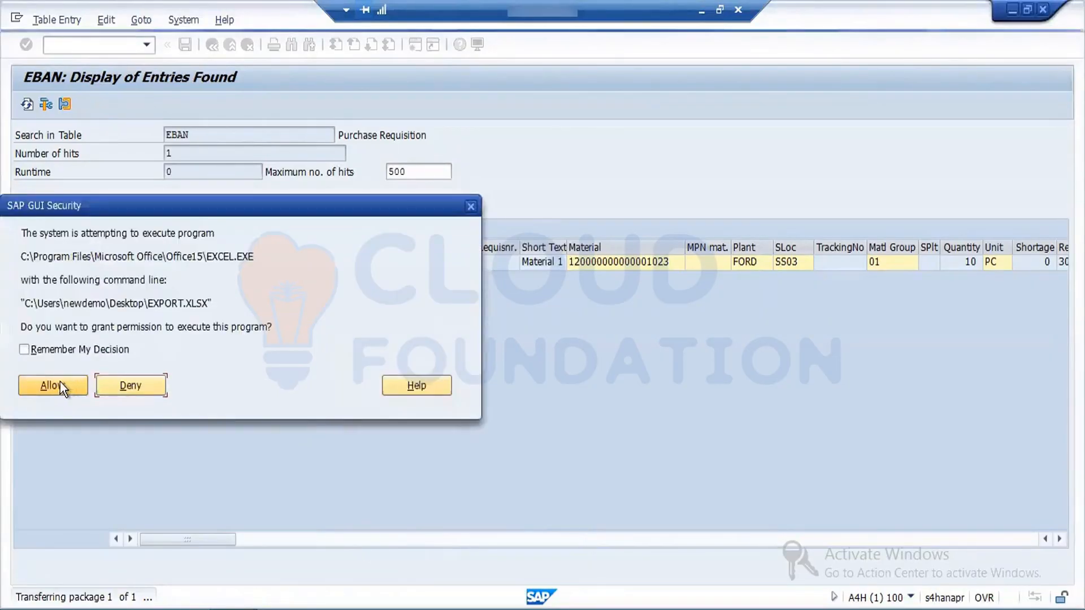
pyautogui.click(60, 384)
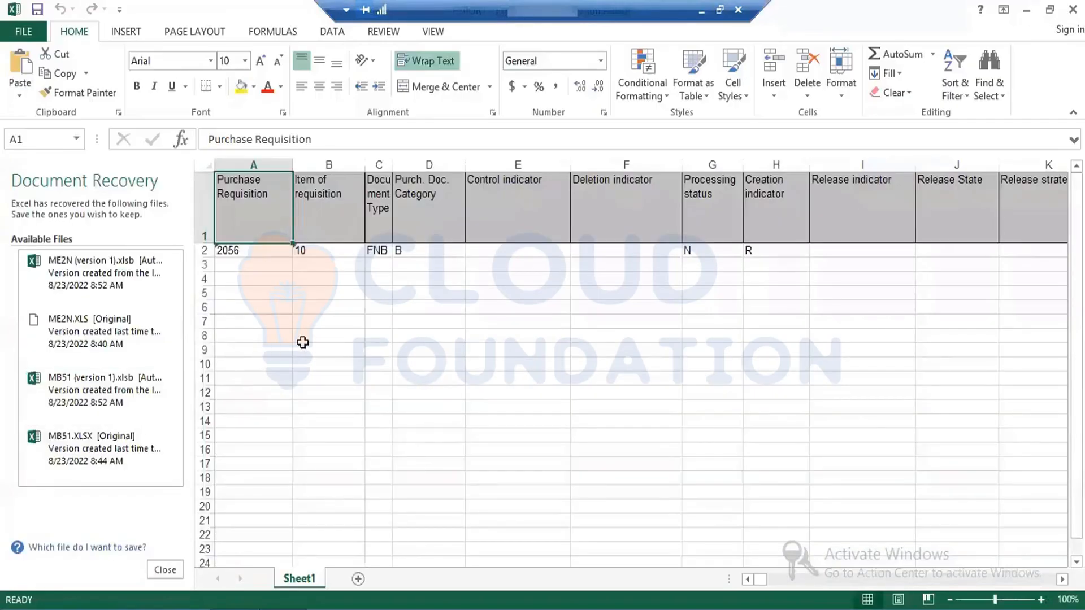
# Step: Review the exported requisition record in row 2 of the spreadsheet, from the requisition number through the deletion indicator
pyautogui.click(302, 342)
pyautogui.click(240, 250)
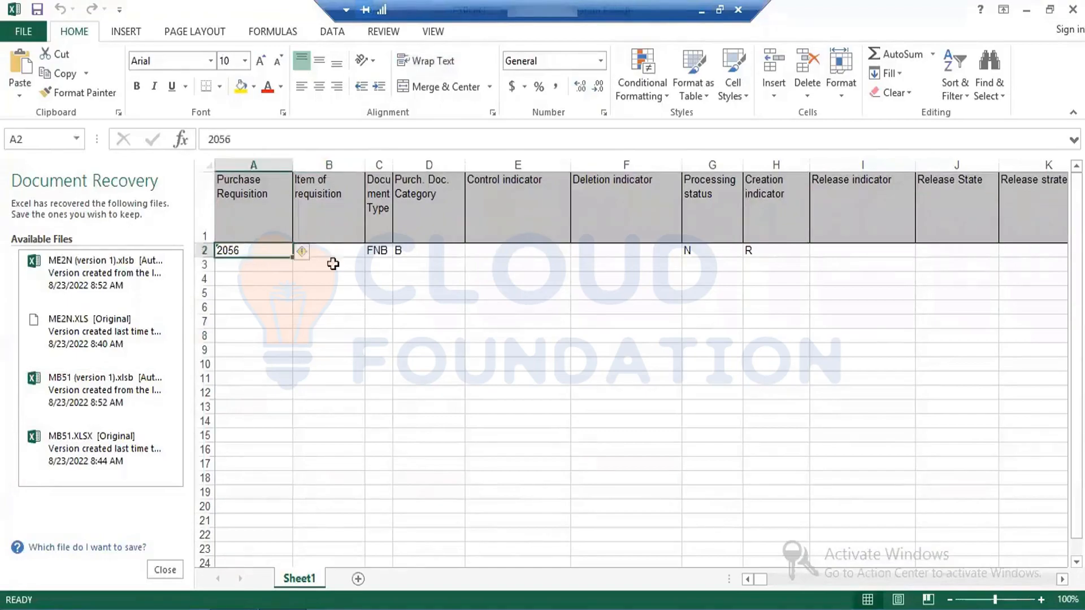
pyautogui.moveTo(333, 264); pyautogui.dragTo(587, 263)
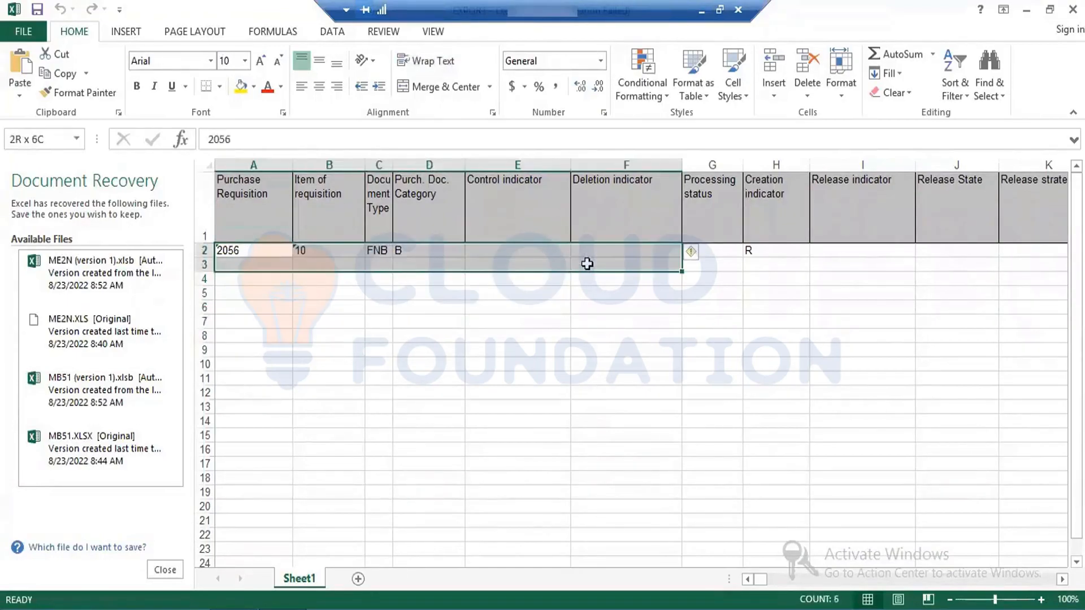
pyautogui.click(498, 377)
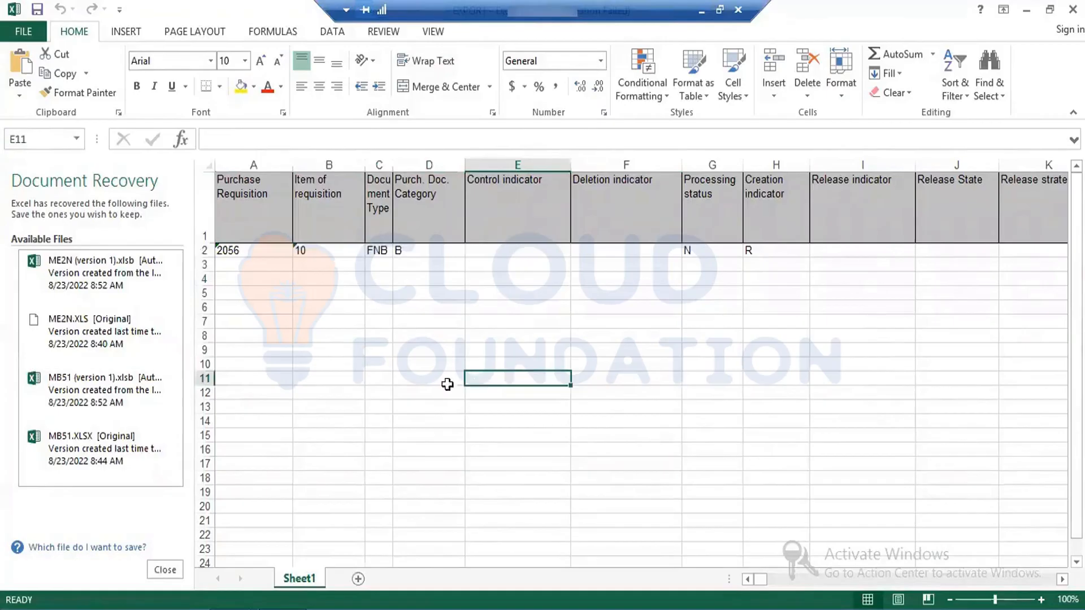
# Step: Close the document recovery list and remove the recovered files
pyautogui.click(165, 570)
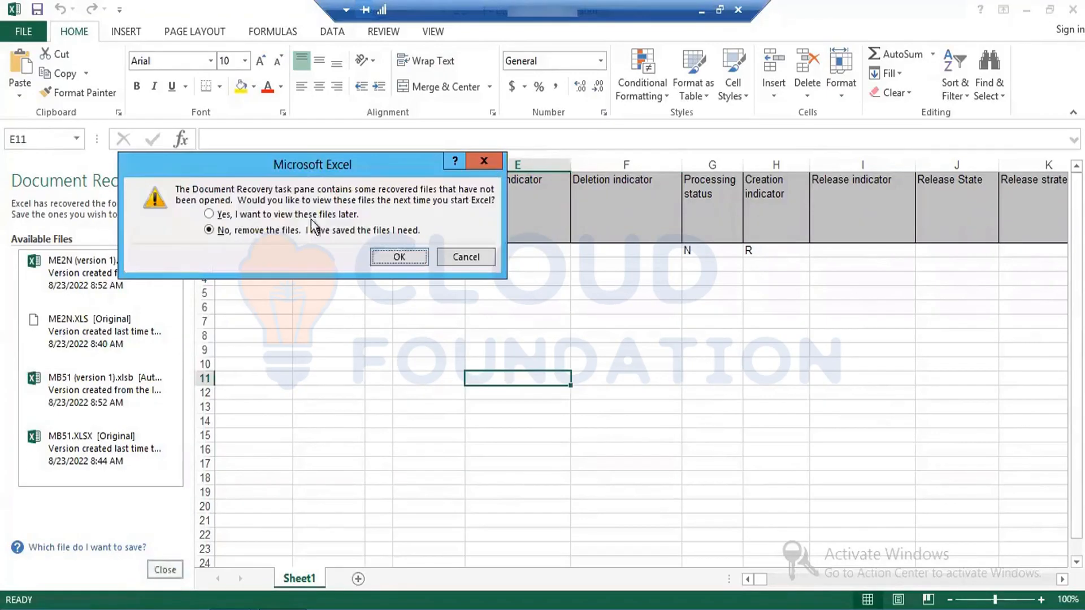
pyautogui.click(385, 257)
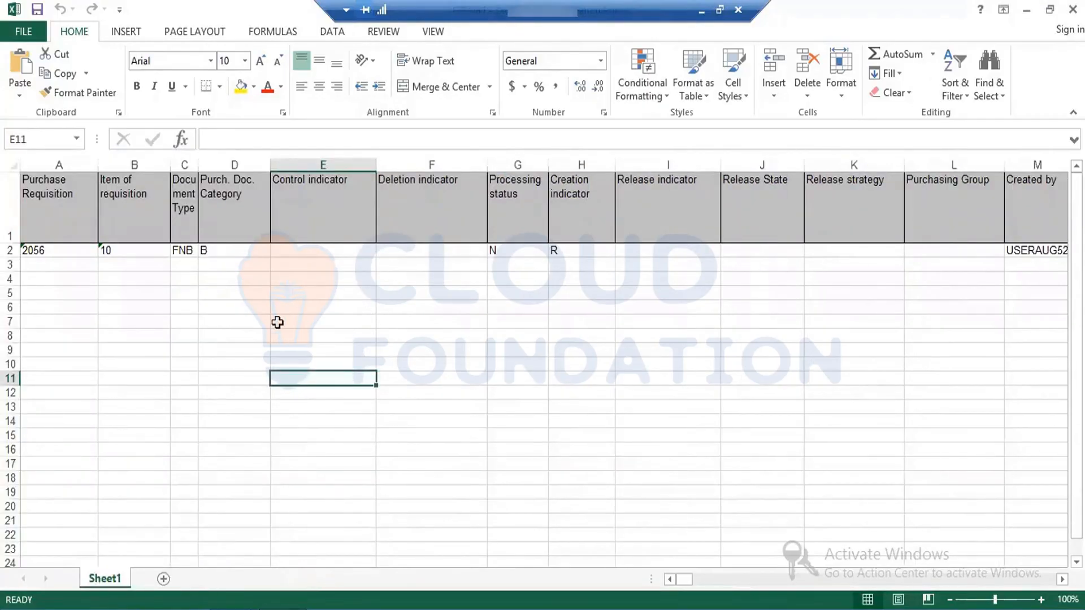
pyautogui.click(277, 321)
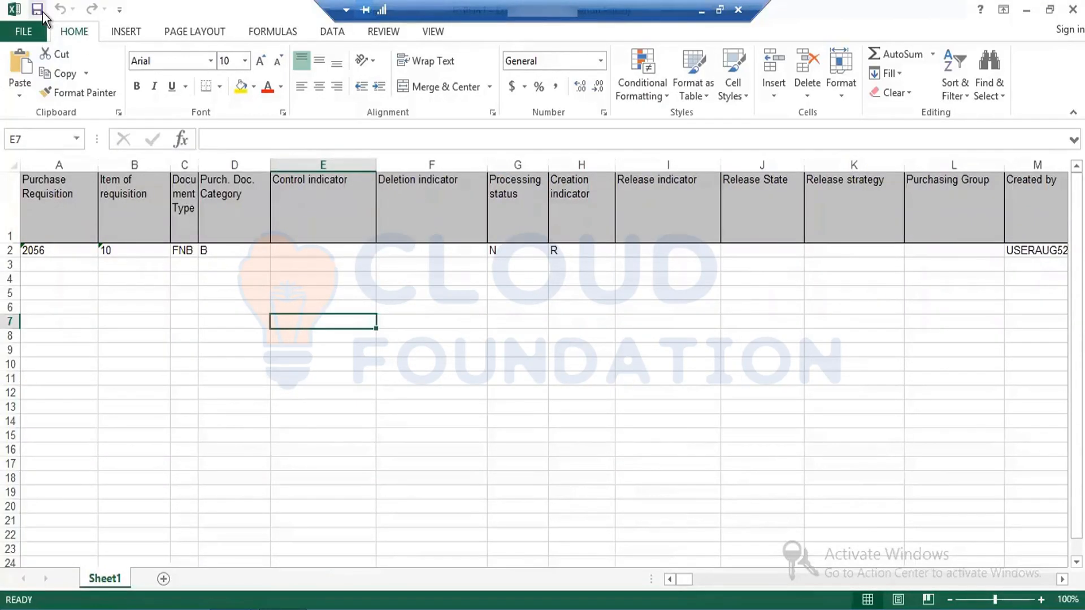
# Step: Return to SAP Easy Access, open the create transaction ME51N and choose document type FNB Ford Internal Reqt
pyautogui.click(233, 353)
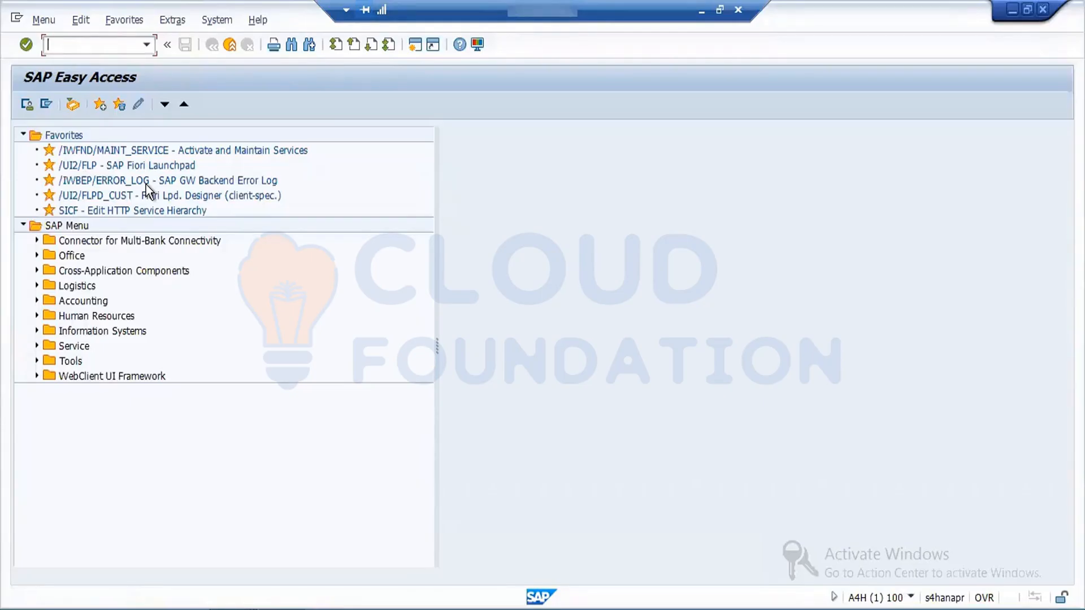
pyautogui.write('ME51N')
pyautogui.press('Return')
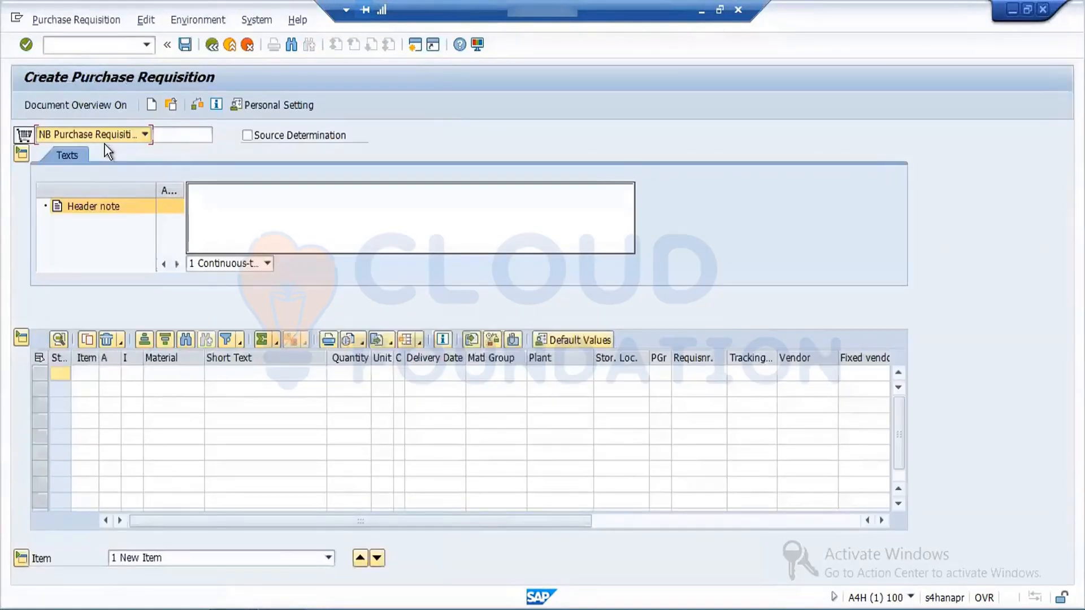
pyautogui.click(144, 135)
pyautogui.scroll(3, 145, 136)
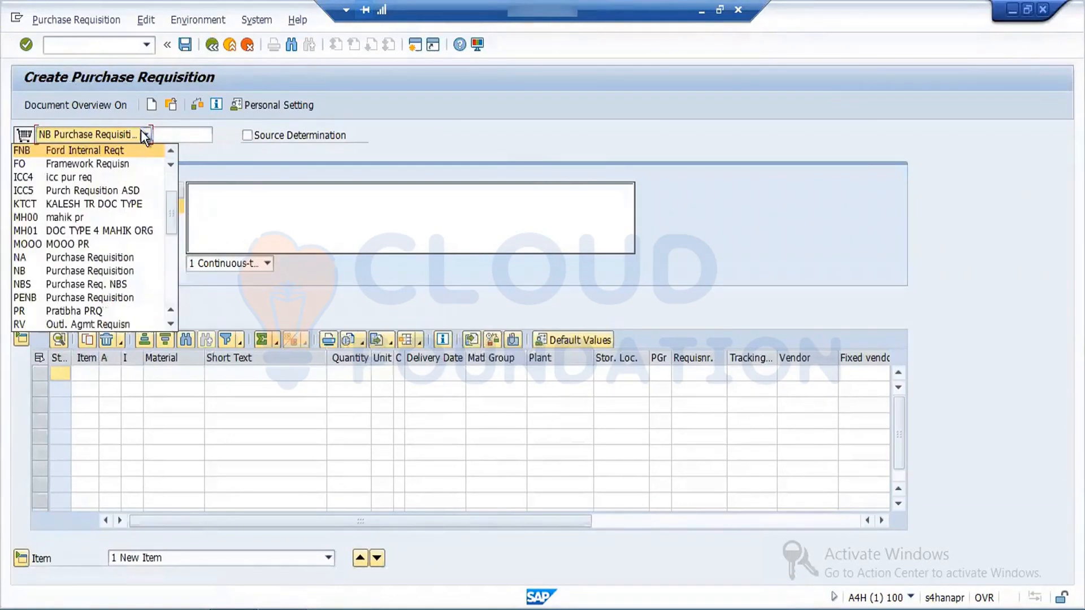
pyautogui.press('Return')
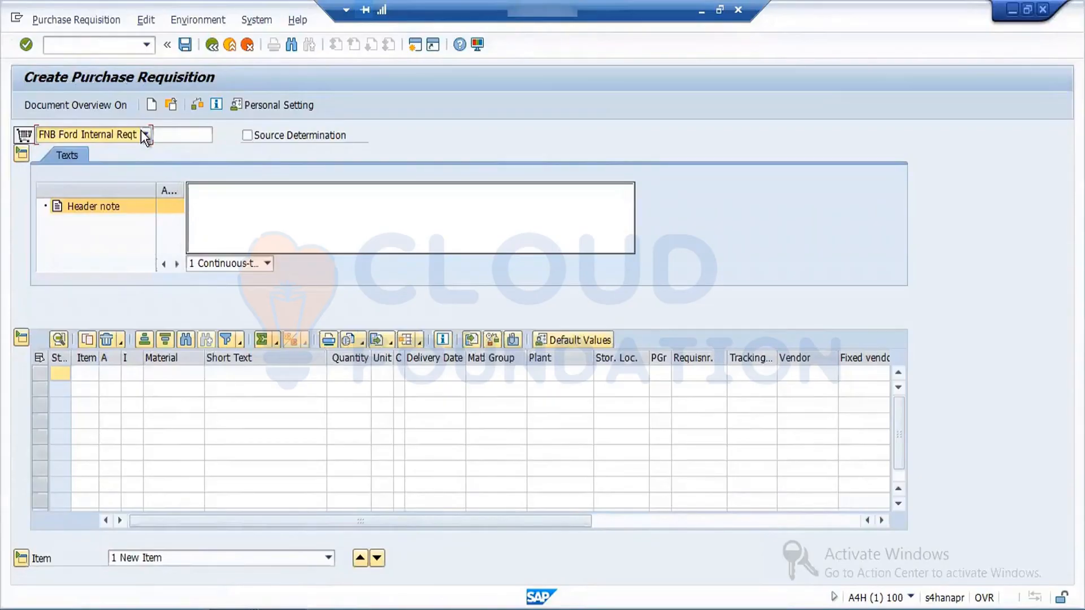
# Step: Turn on the document overview and list the purchase requisitions with document type FNB
pyautogui.click(87, 107)
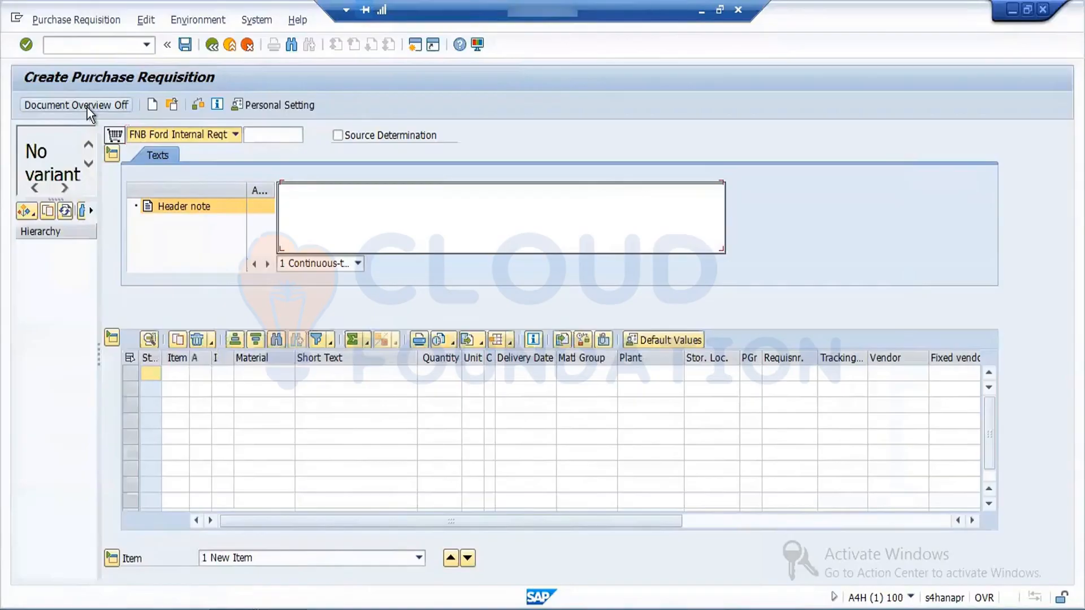
pyautogui.click(25, 210)
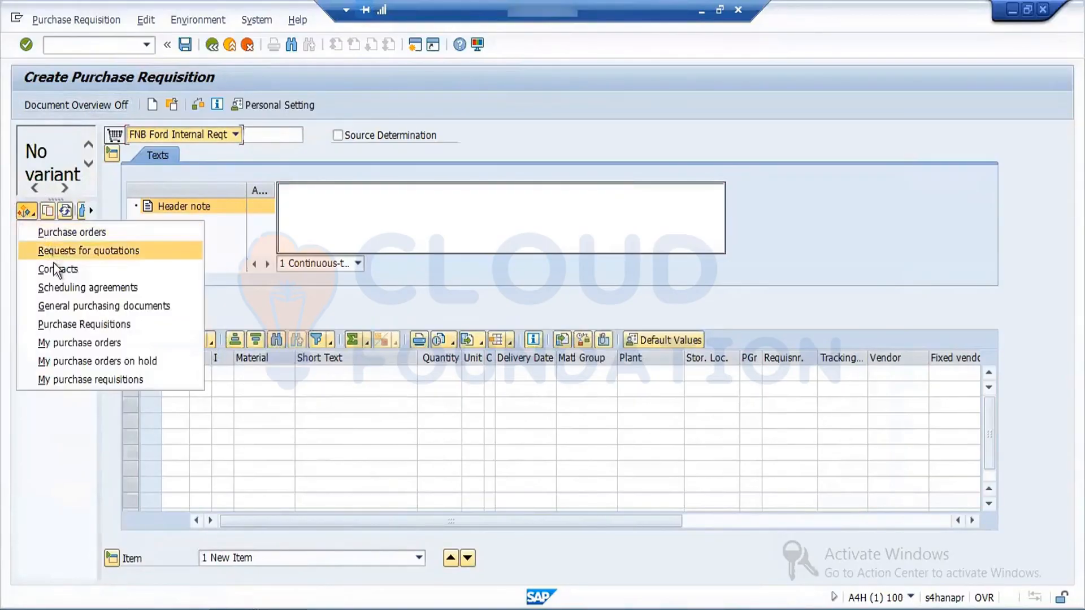
pyautogui.click(69, 326)
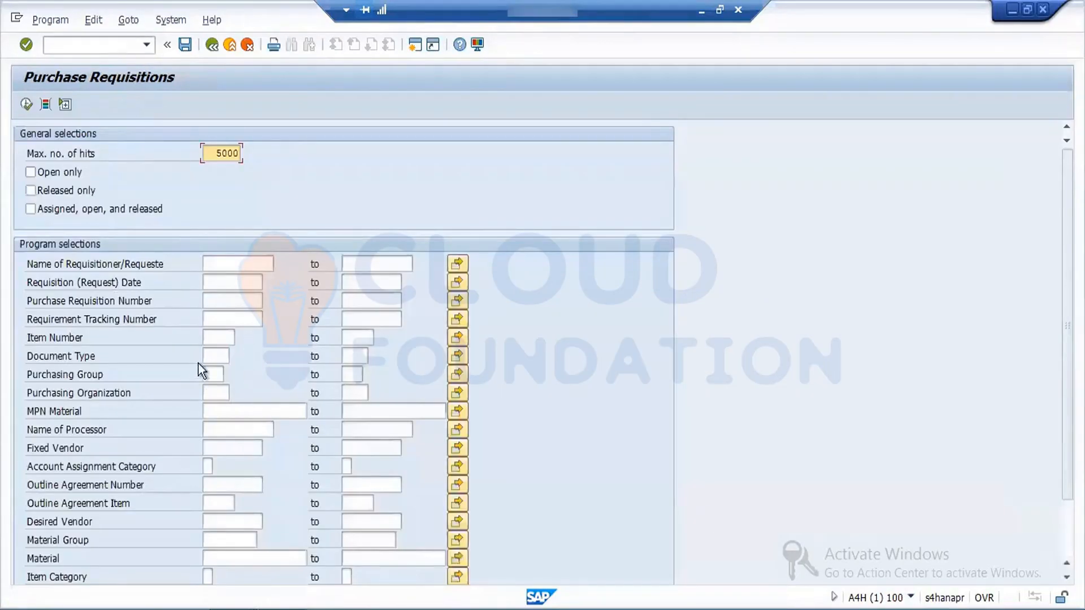
pyautogui.click(215, 357)
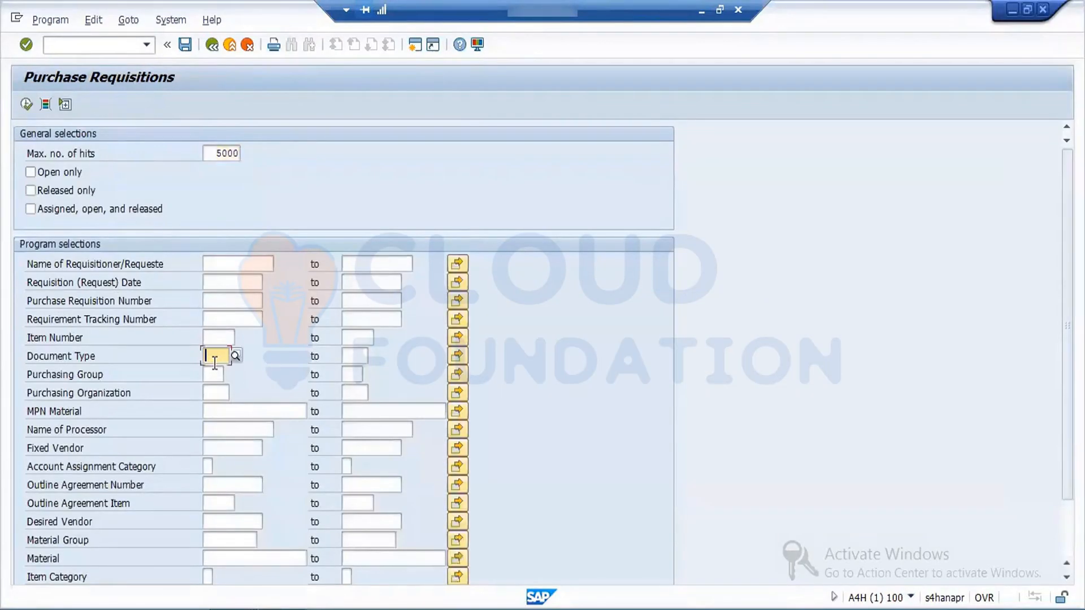
pyautogui.write('FNB')
pyautogui.press('Return')
pyautogui.click(26, 104)
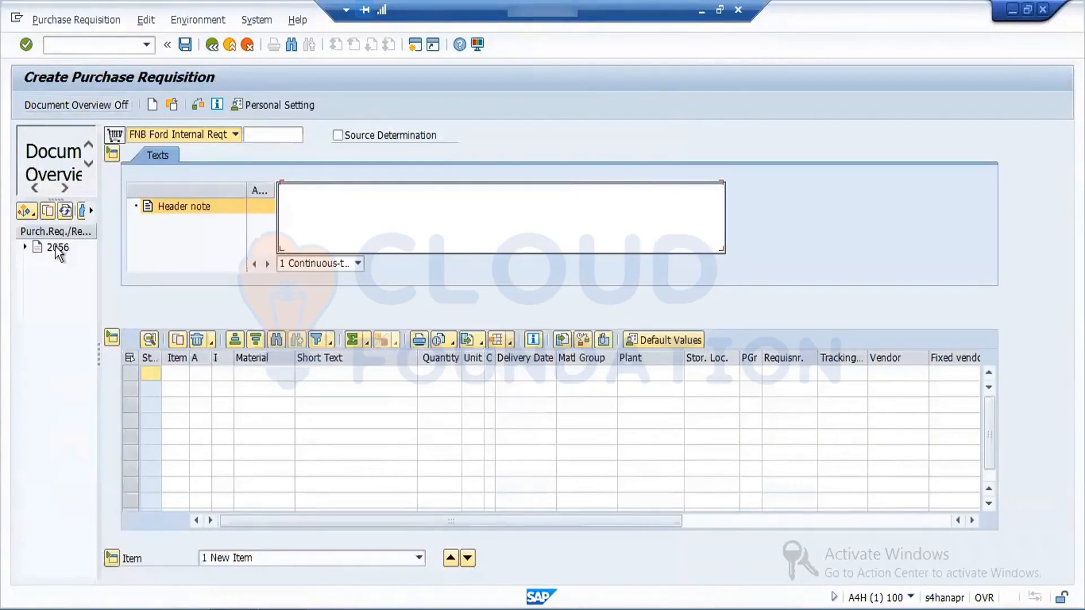
# Step: Copy the listed FNB requisition into the new document, accept the delivery date warning and check the document
pyautogui.click(56, 248)
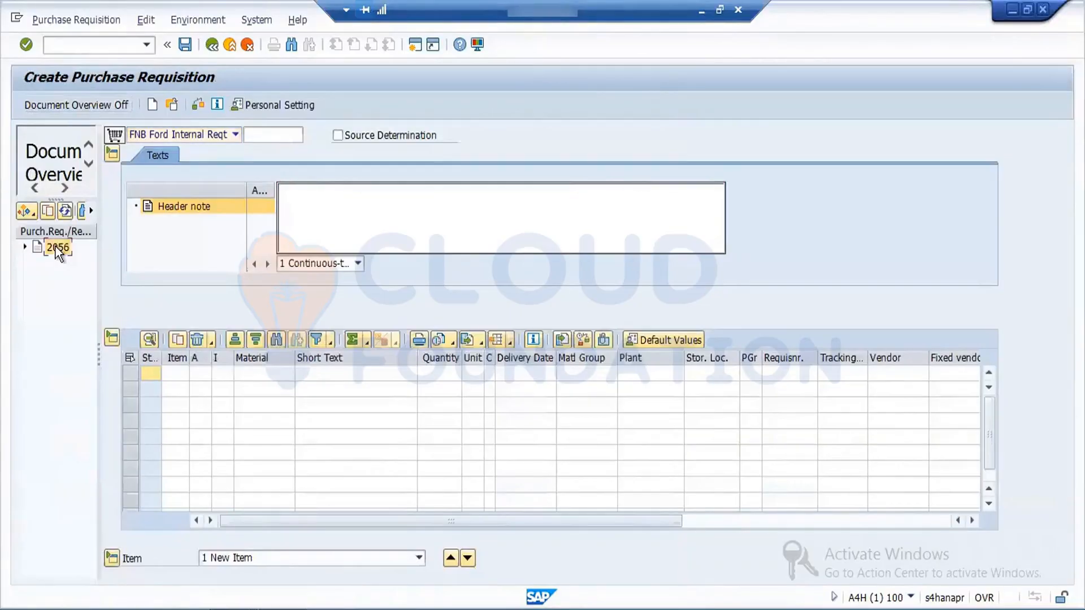
pyautogui.click(47, 212)
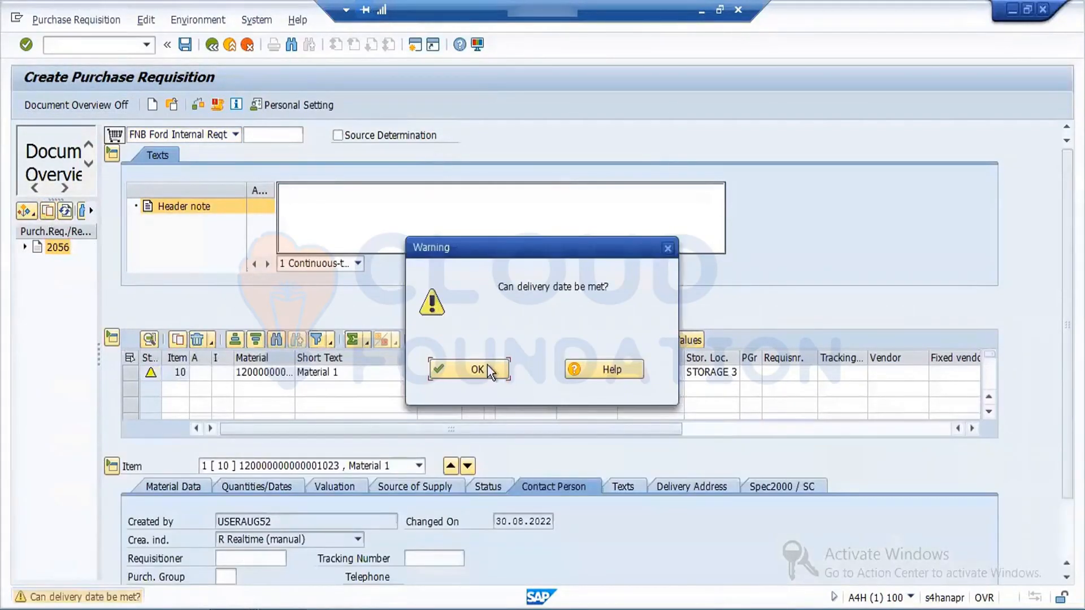
pyautogui.click(487, 366)
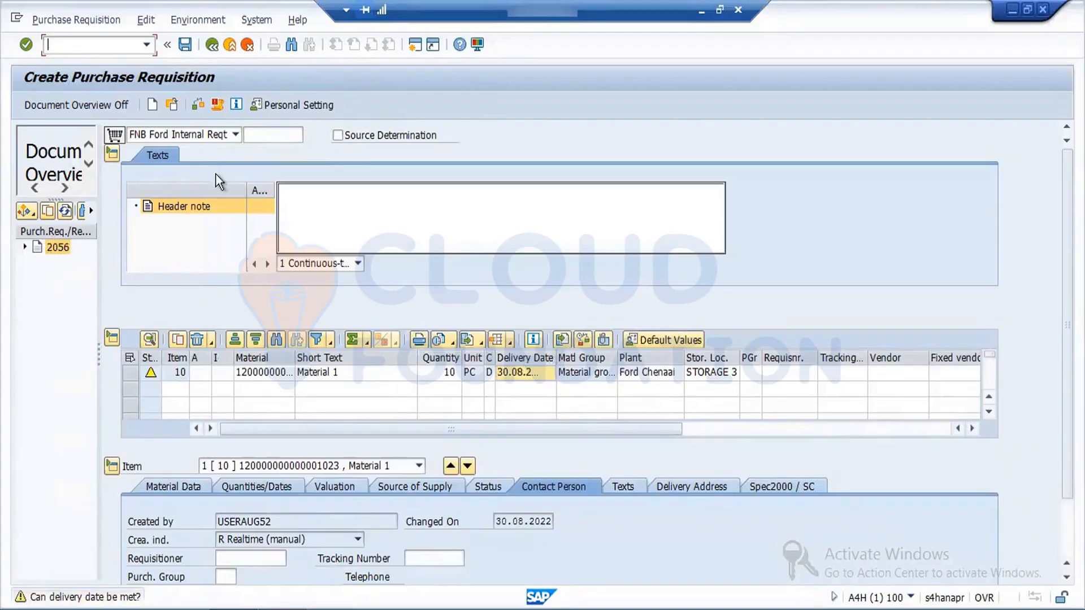
pyautogui.click(198, 105)
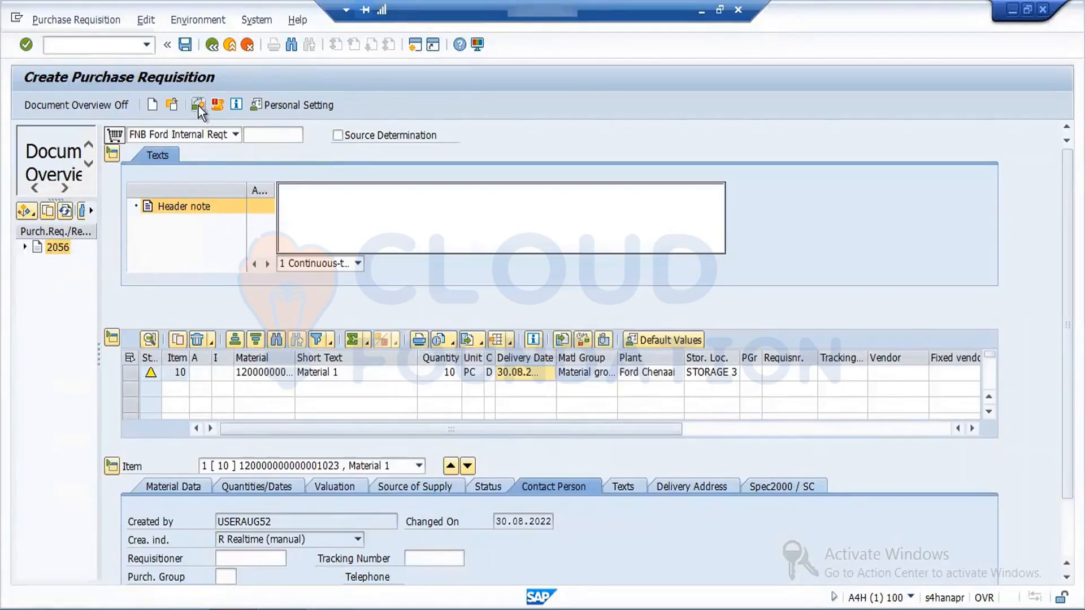
pyautogui.click(486, 369)
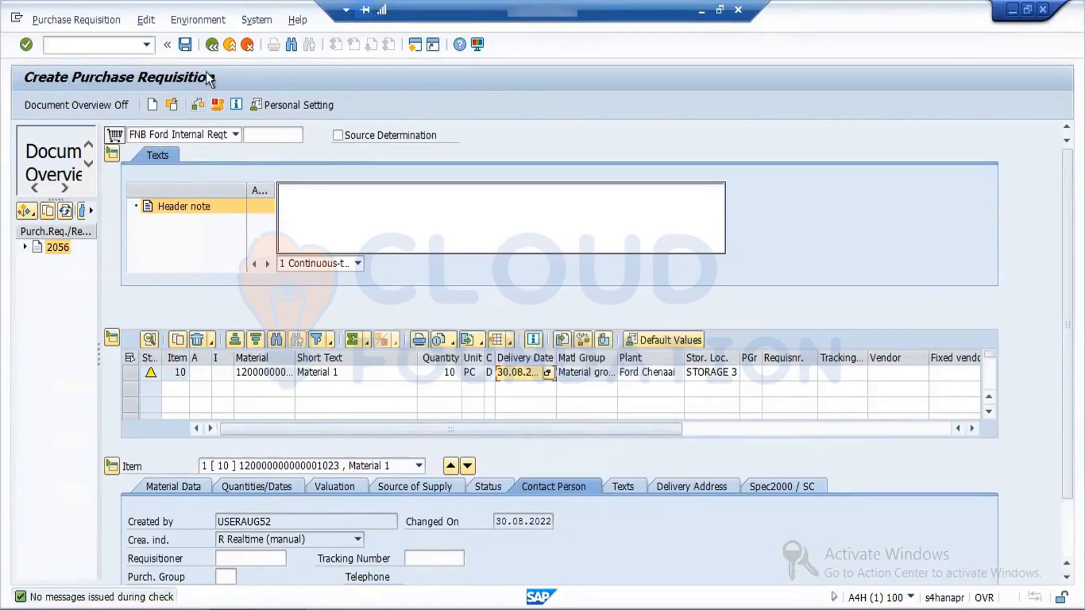
# Step: Save the copied purchase requisition, close the help text and return to SAP Easy Access
pyautogui.click(186, 45)
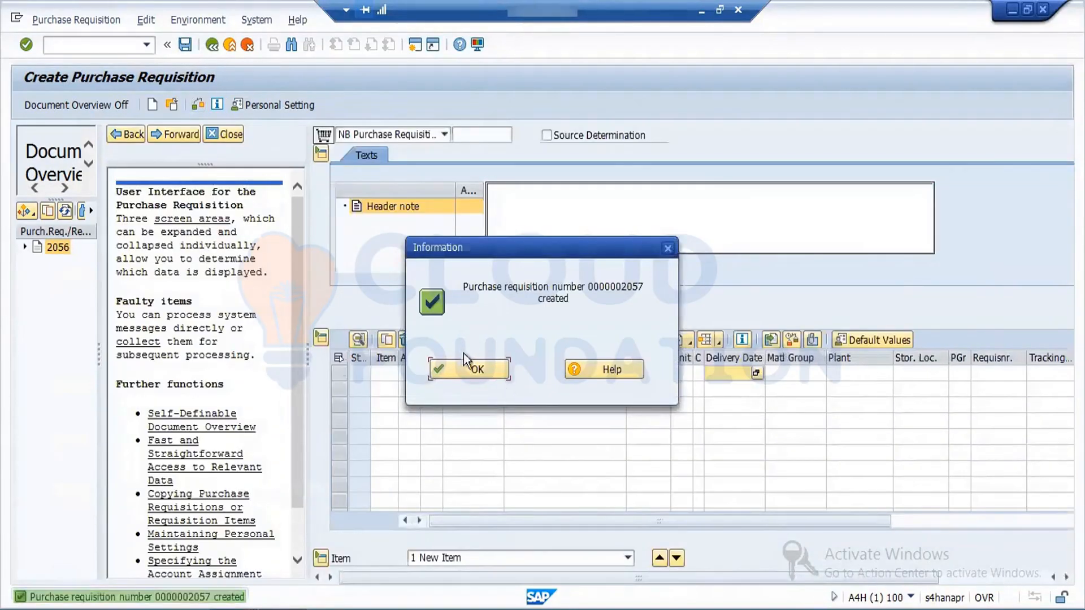
pyautogui.click(477, 366)
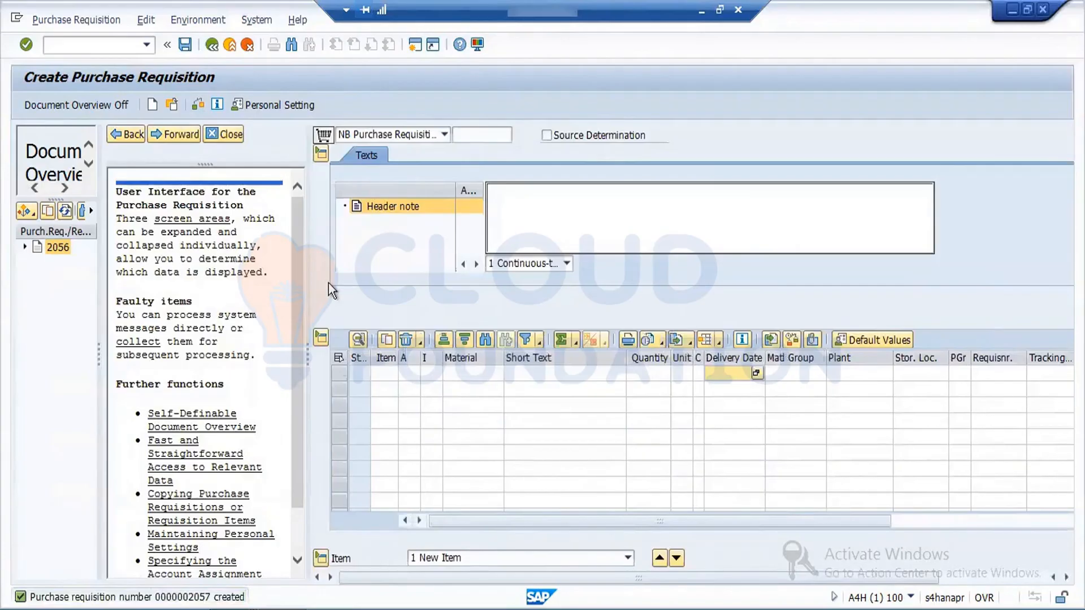
pyautogui.click(228, 132)
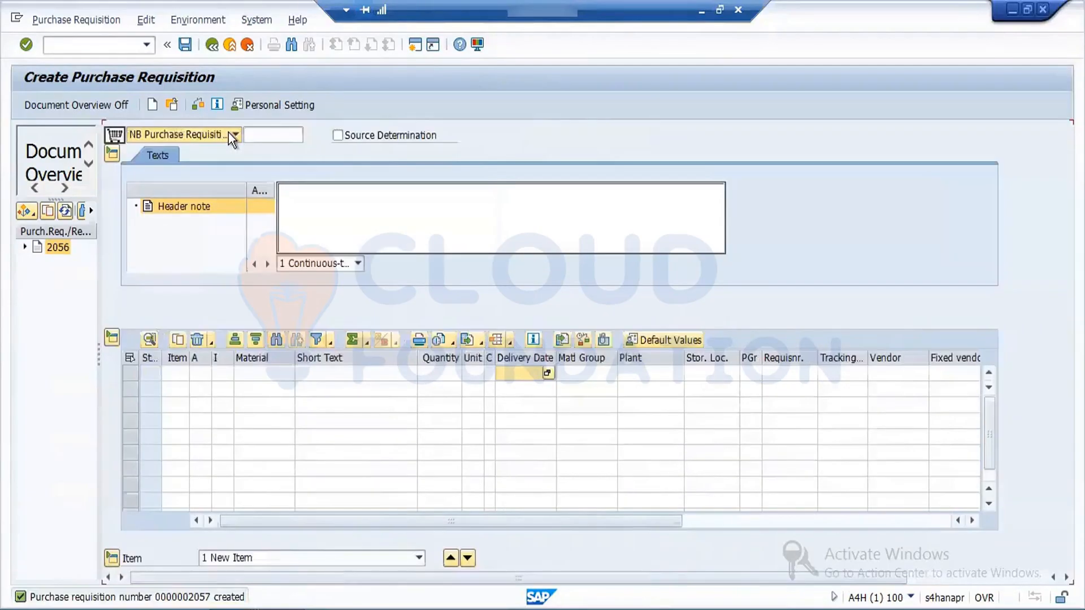
pyautogui.click(211, 45)
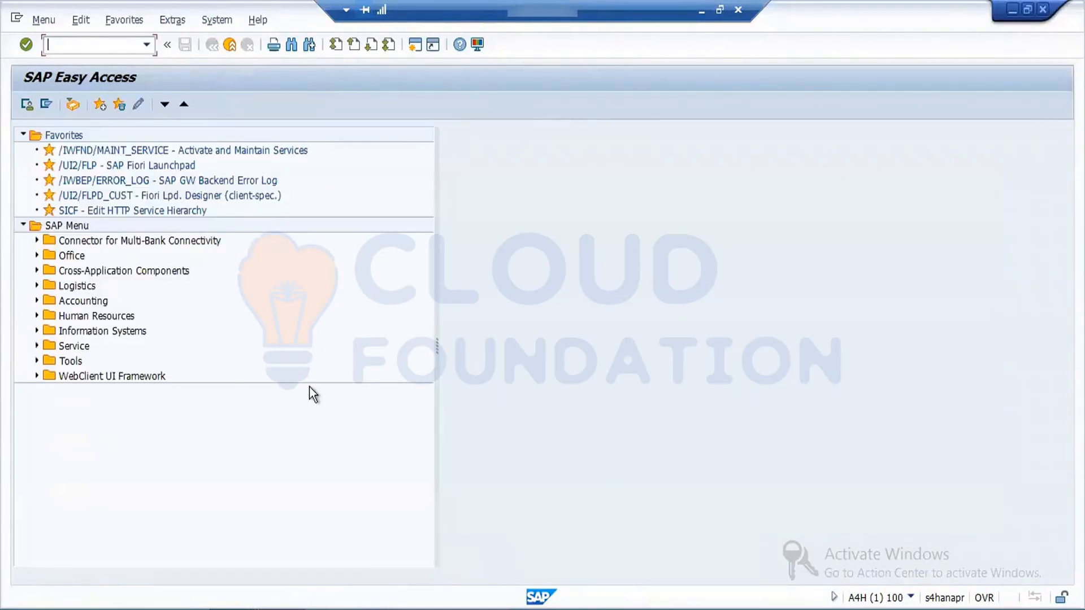
# Step: Switch to the SAP MM Word document and add the line "RFQ –Request for Quation , Quoation maintain , Compare" below the EBAN table note
pyautogui.click(698, 11)
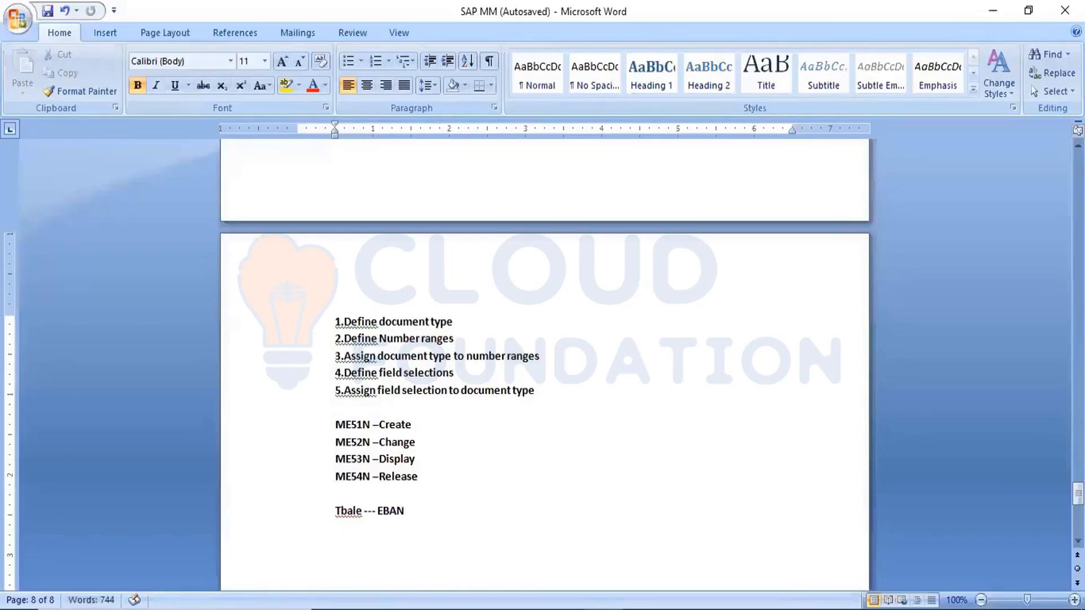
pyautogui.write('RFQ --Request fo')
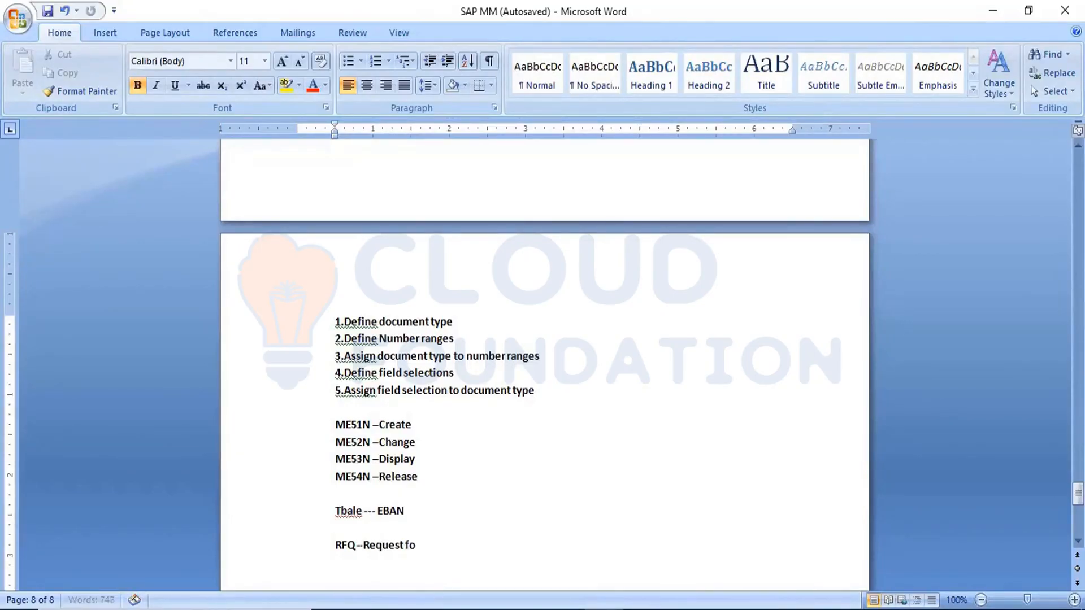
pyautogui.write('r Quation')
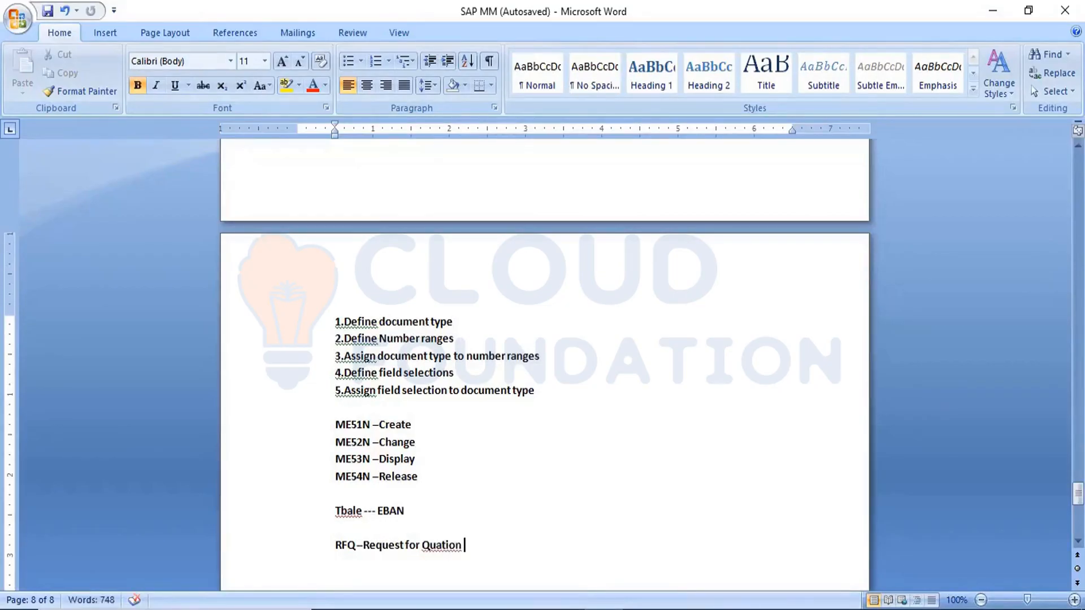
pyautogui.write(' , Quoation ma')
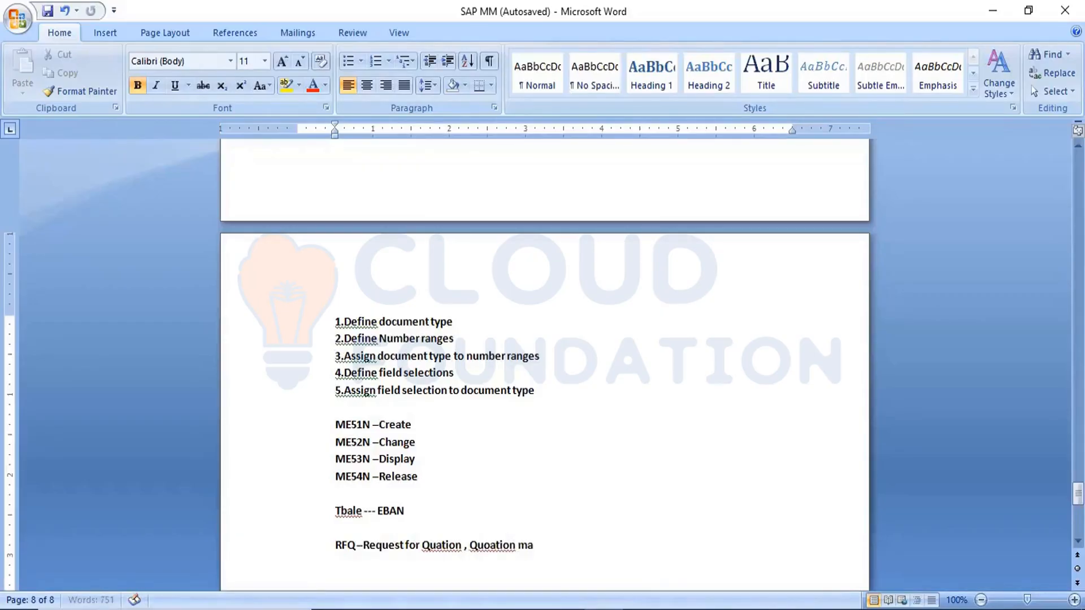
pyautogui.write('intain , Compare')
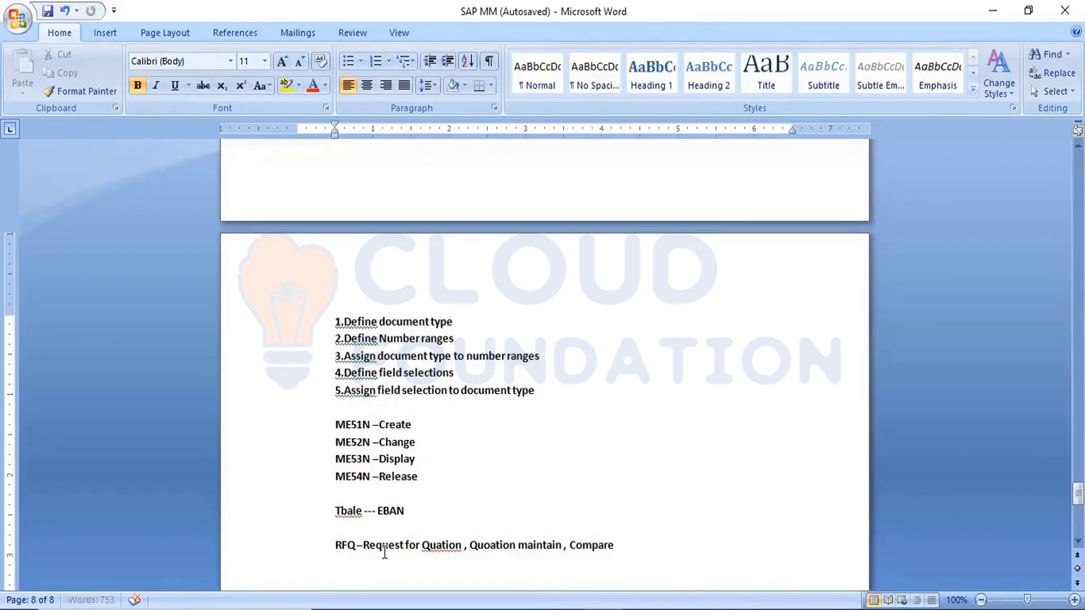
# Step: Select "Request for Quation" in the RFQ line, then dismiss the Remote Desktop disconnection error and minimize the connection window
pyautogui.moveTo(364, 547); pyautogui.dragTo(444, 552)
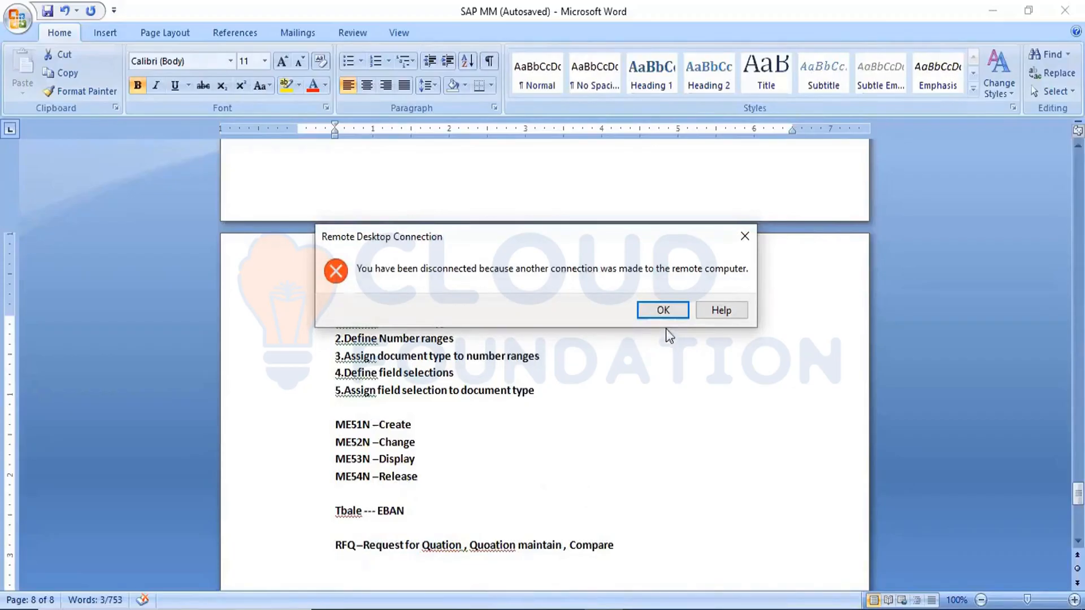
pyautogui.click(753, 237)
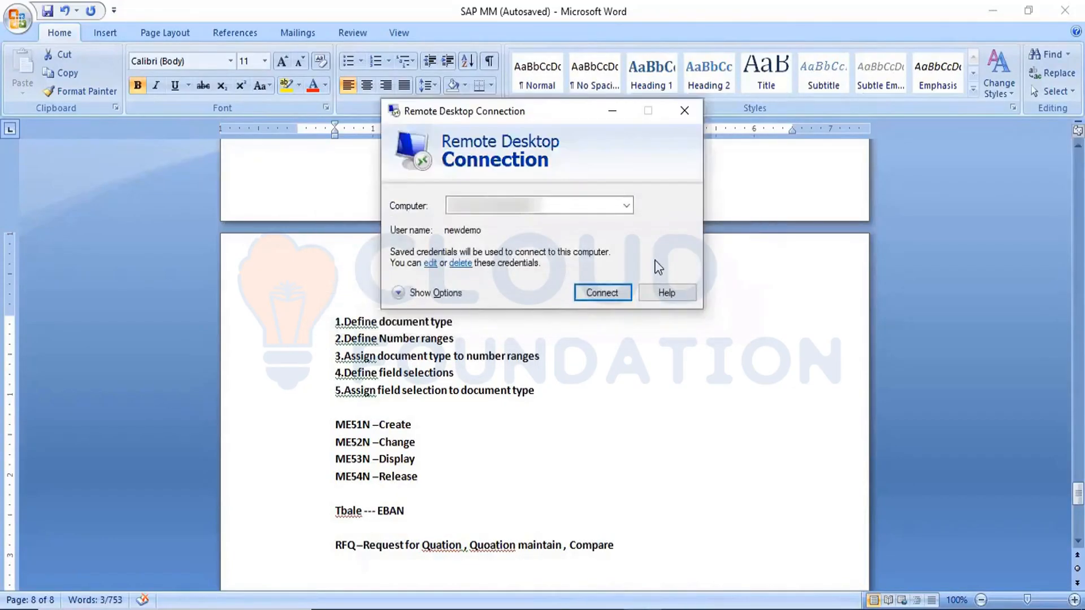
pyautogui.click(613, 113)
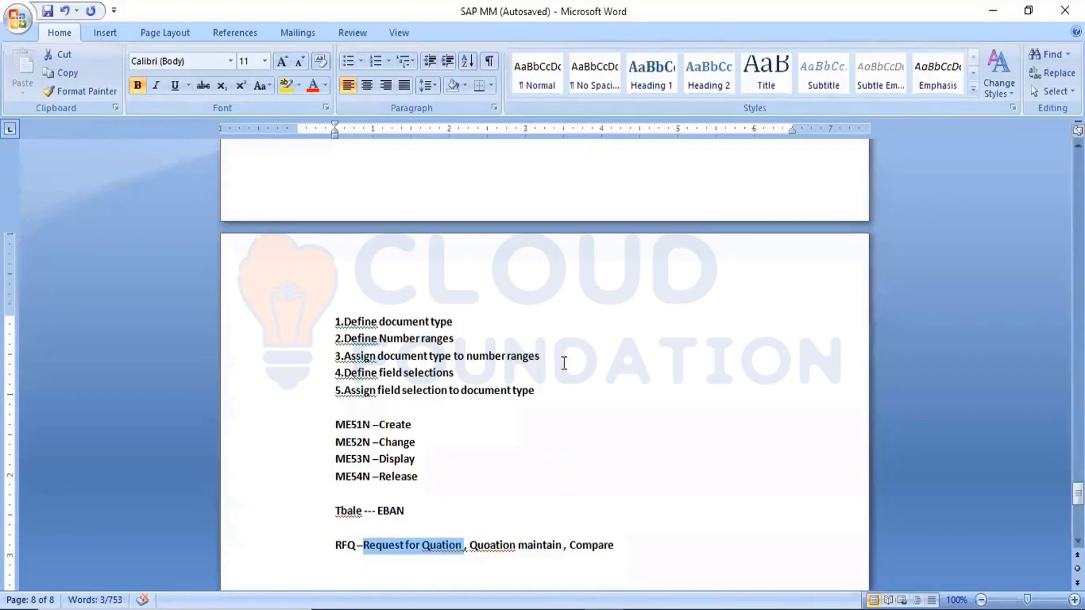
# Step: Add the line "Control function" below the RFQ line, separated by a blank line
pyautogui.click(623, 536)
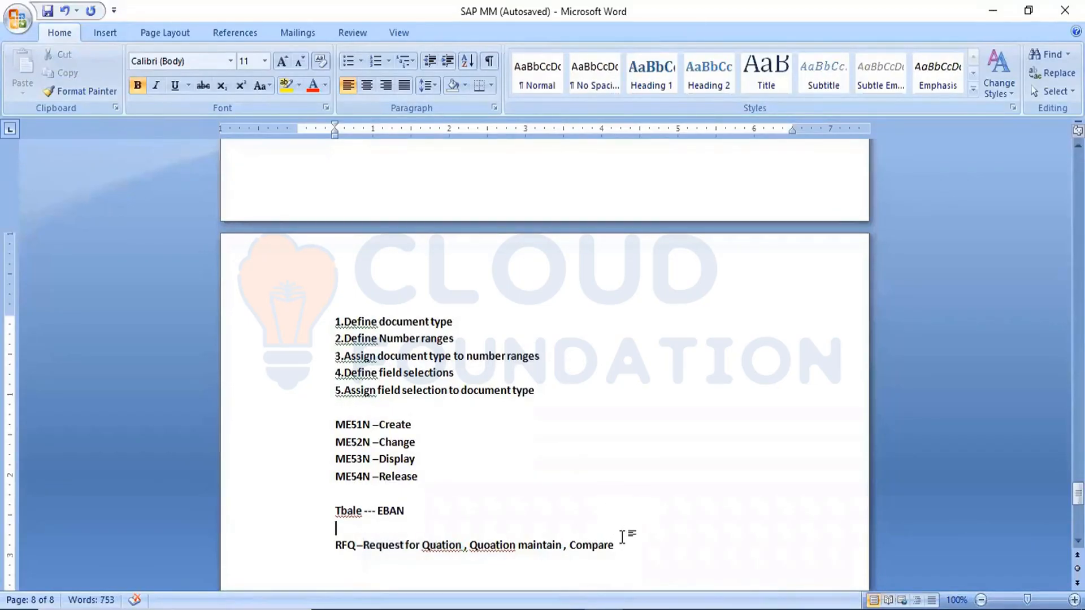
pyautogui.click(624, 554)
pyautogui.press('Return')
pyautogui.press('Return')
pyautogui.write('Cont')
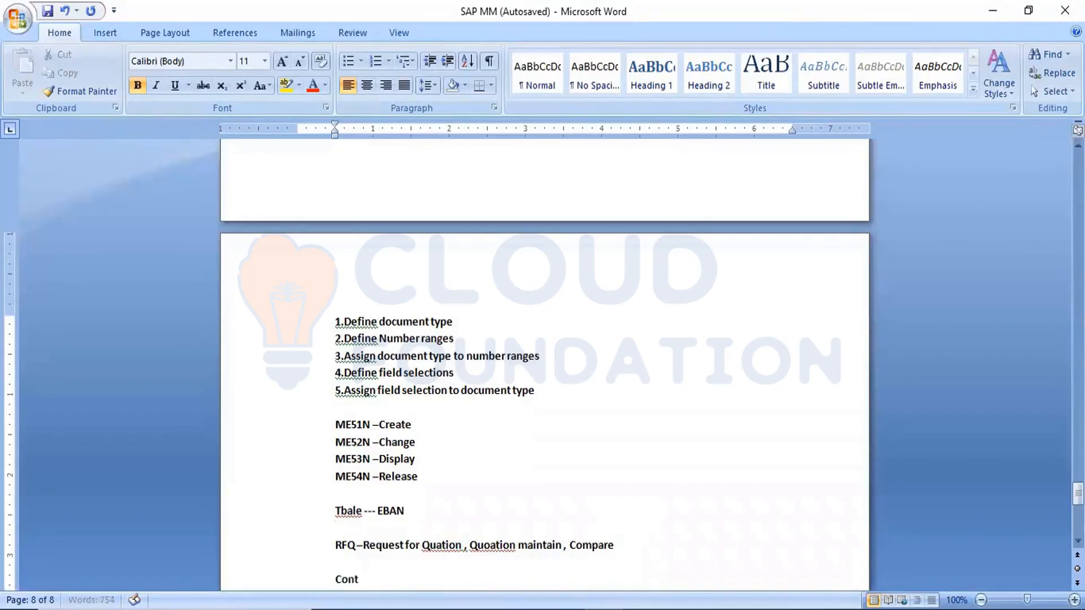
pyautogui.write('rol function')
pyautogui.press('Return')
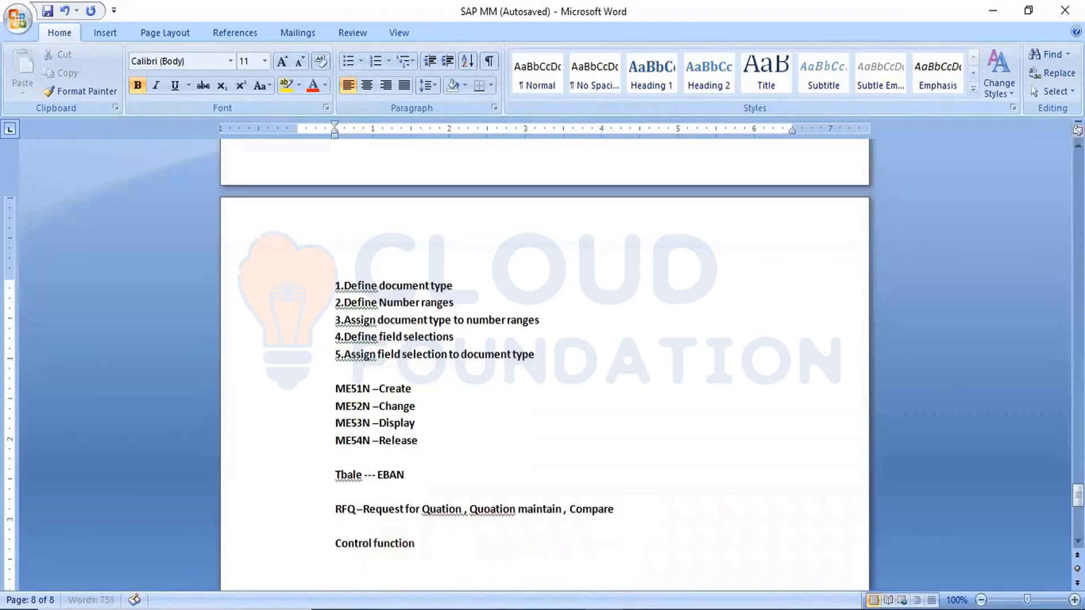
# Step: Add the lines "Document type" and "Item cate" below the "Control function" line
pyautogui.write('Document type')
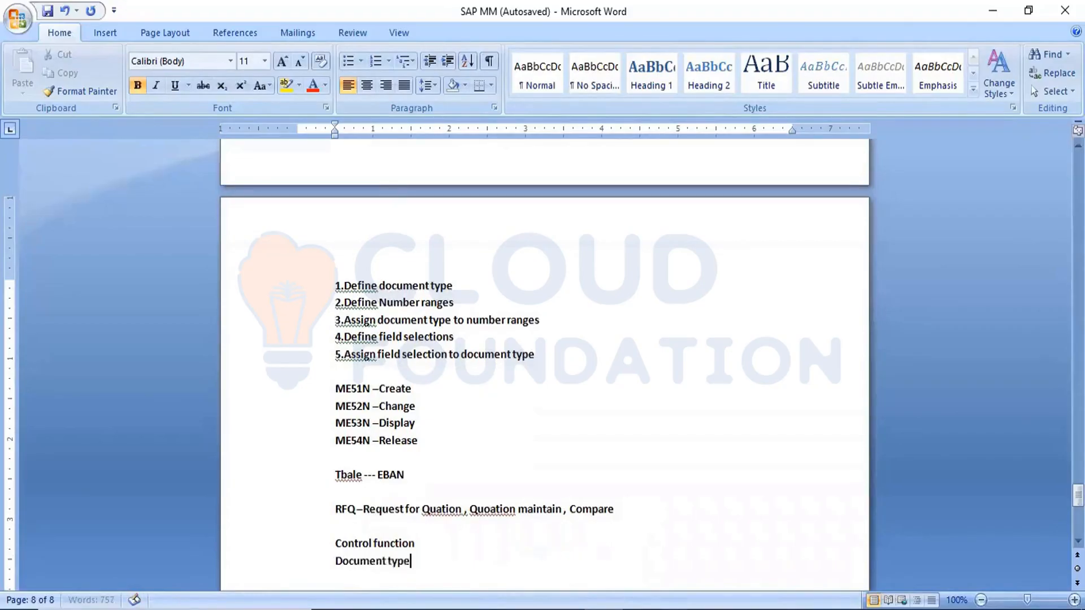
pyautogui.press('Return')
pyautogui.write('Item cate')
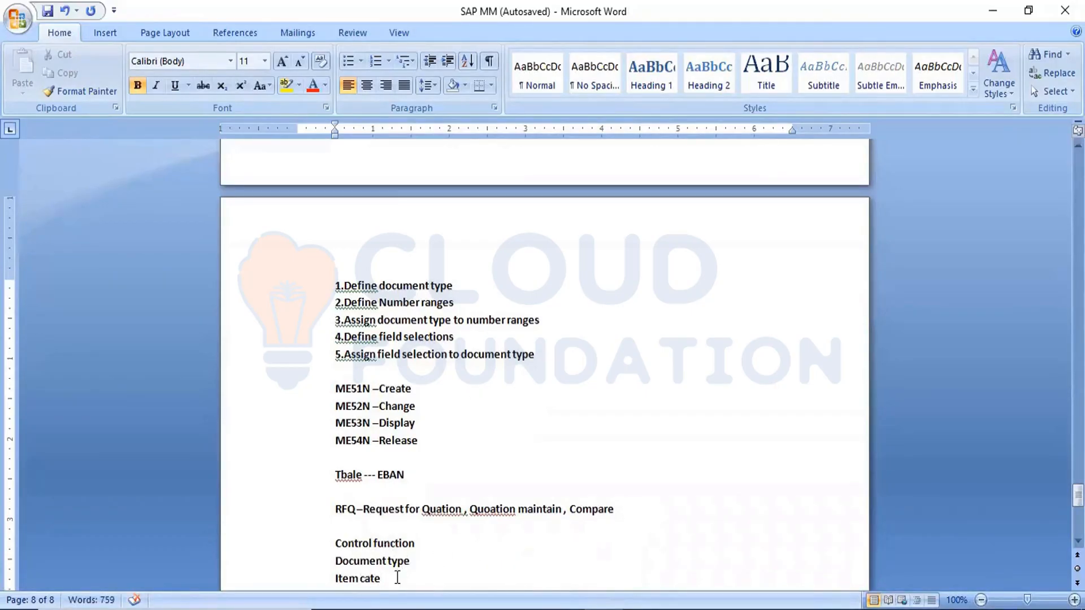
# Step: Add the heading "Configuration" after a blank line, with "1.Define document type" as its first item
pyautogui.press('Return')
pyautogui.press('Return')
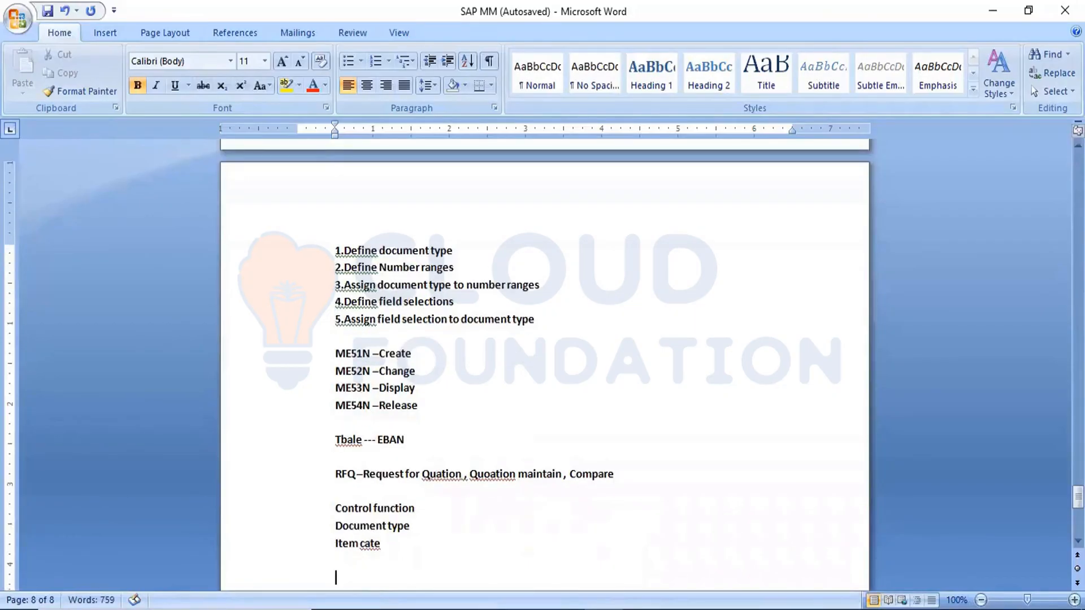
pyautogui.write('Configurat')
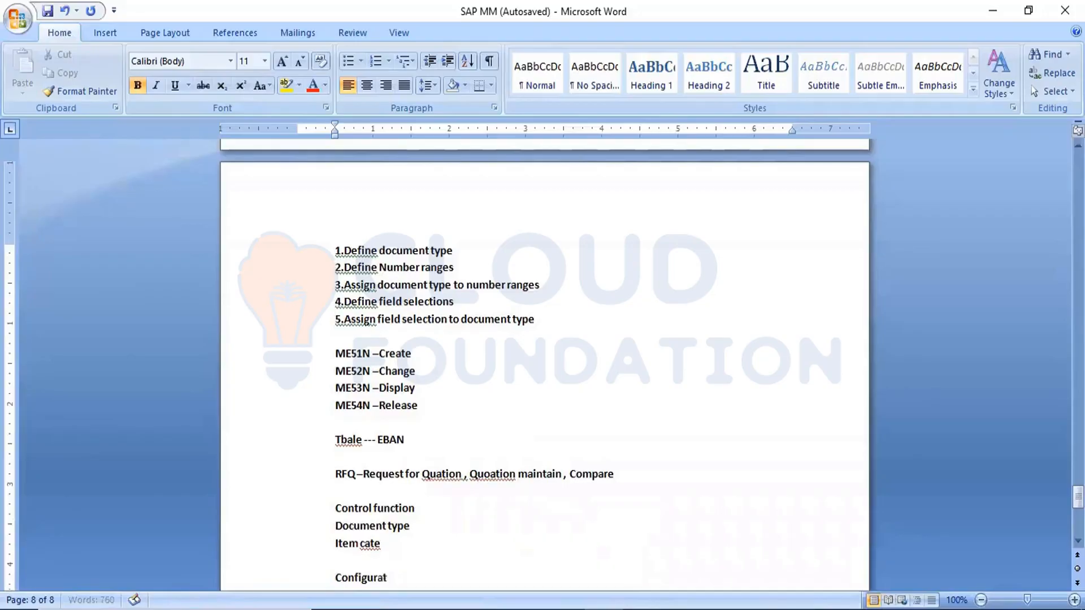
pyautogui.write('ion')
pyautogui.press('Return')
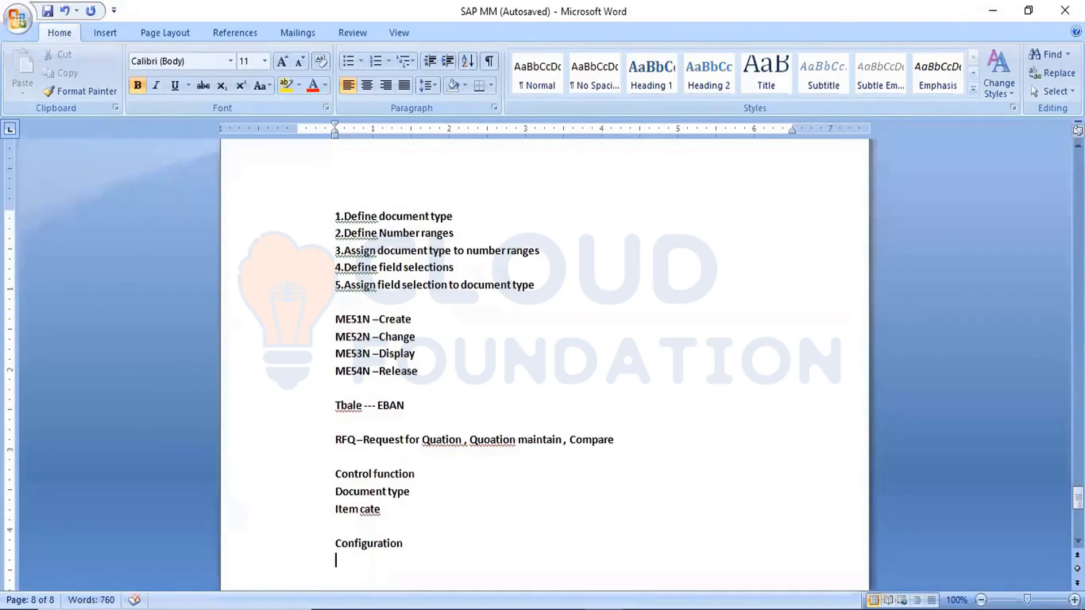
pyautogui.write('1.Define documen')
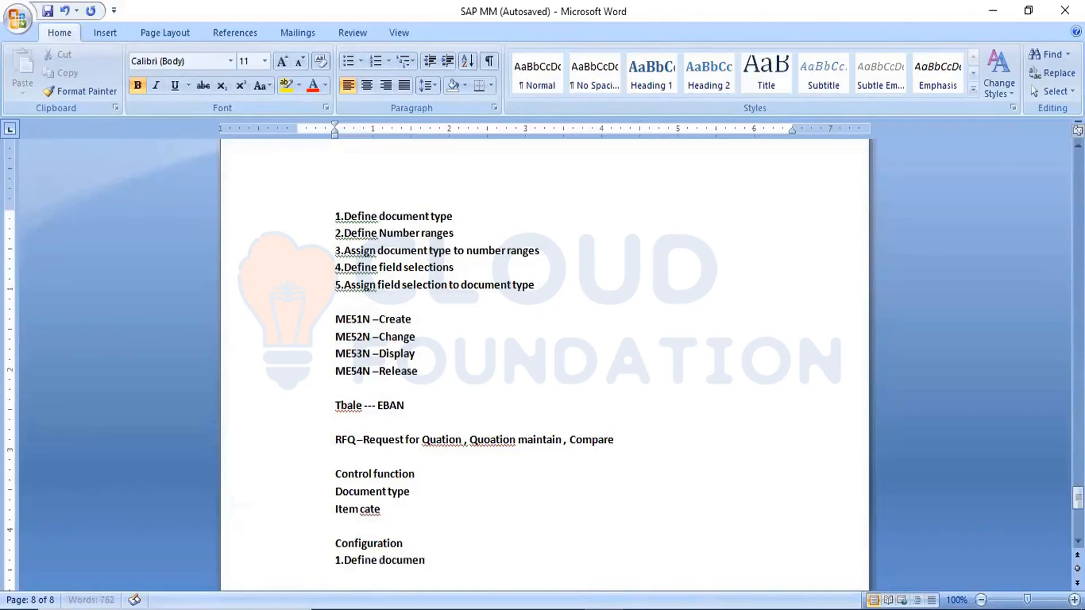
pyautogui.write('t type')
pyautogui.press('Return')
# Step: Add the list items "2.Define number ranges" and "3.Assign Number ranges to document type" to the configuration notes
pyautogui.write('2.Define number')
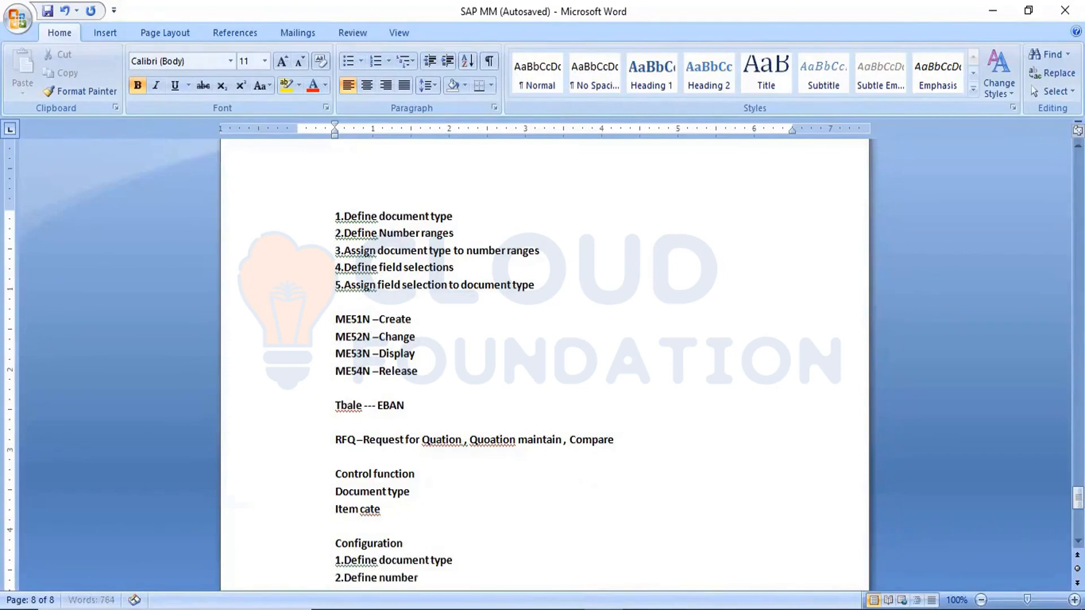
pyautogui.write(' ranges')
pyautogui.press('Return')
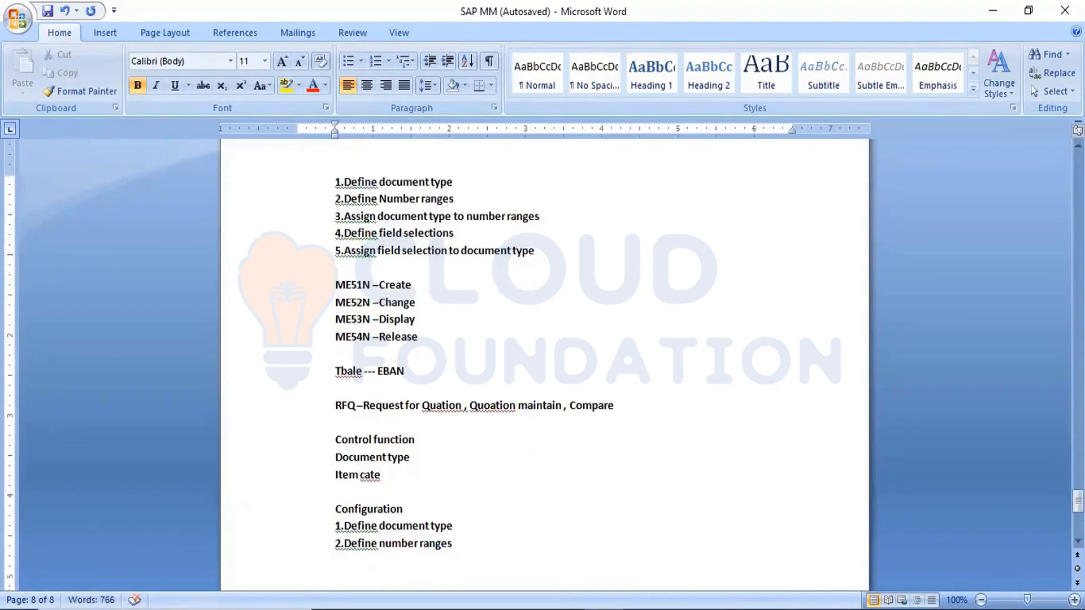
pyautogui.write('3.Assign Numb')
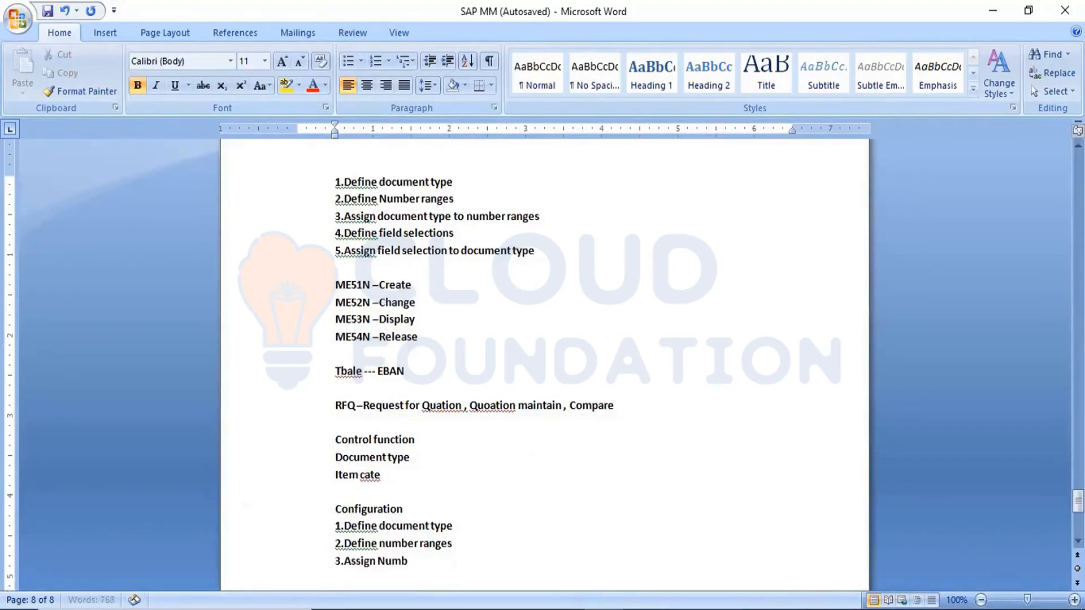
pyautogui.write('er ranges to document ty')
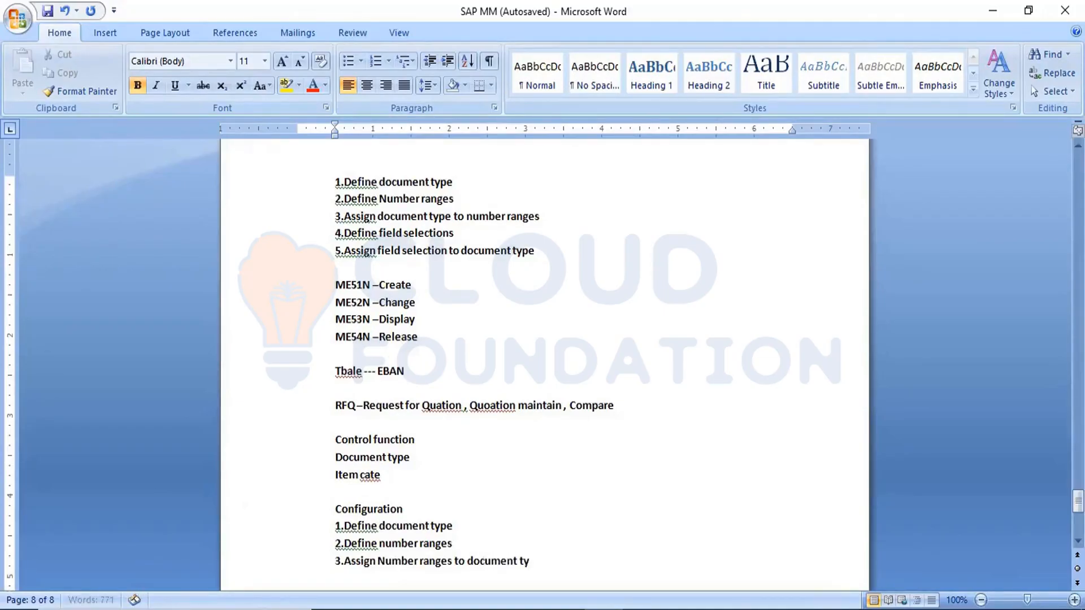
pyautogui.write('pe')
pyautogui.press('Return')
# Step: Add "4.Field selection" as the fourth item of the configuration list
pyautogui.write('4.Fiedl')
pyautogui.press('BackSpace')
pyautogui.press('BackSpace')
pyautogui.write('ld selec')
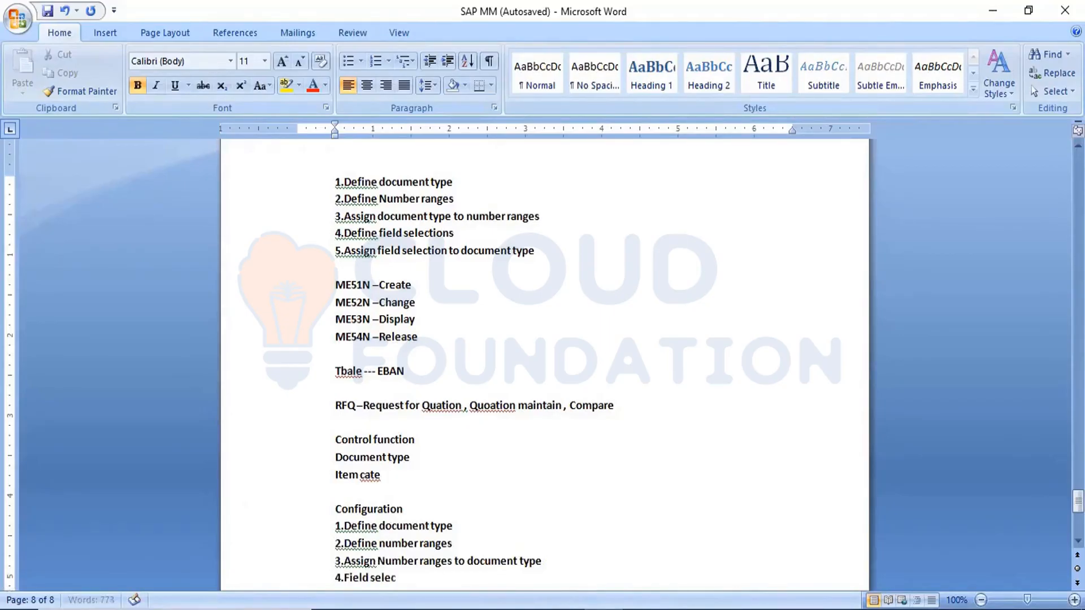
pyautogui.write('tion')
pyautogui.press('Return')
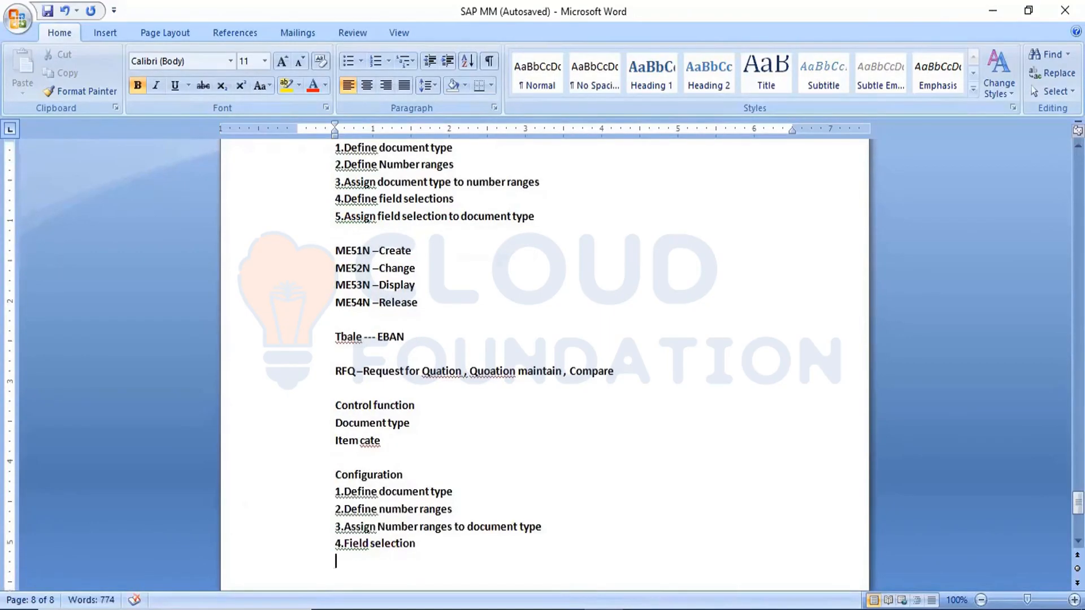
# Step: Add "5.Assign field selection to document tytpe" as the fifth item of the configuration list
pyautogui.write('5.Assign f')
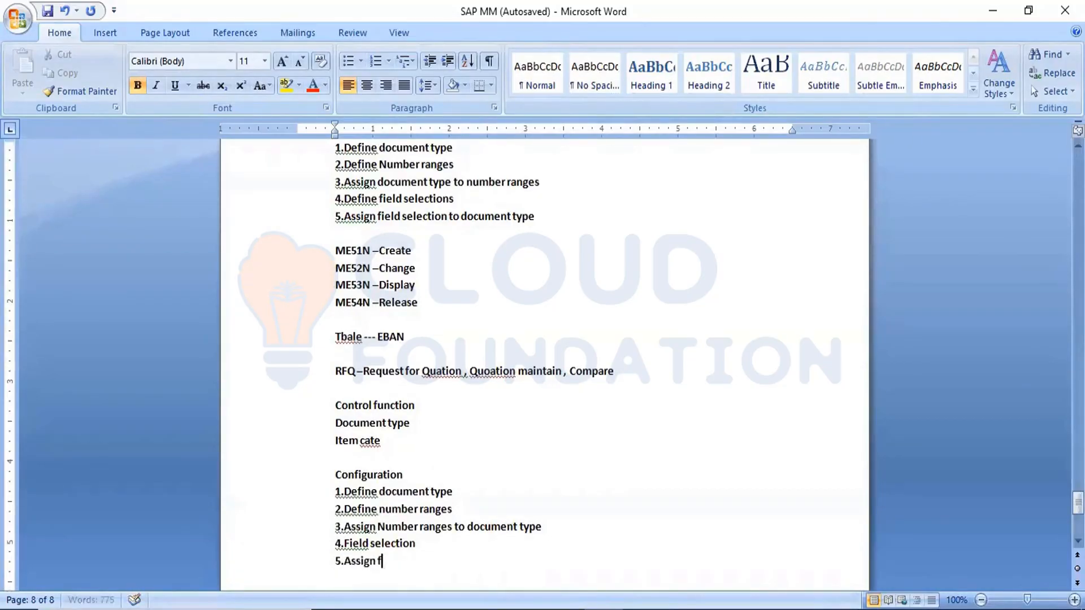
pyautogui.write('ield selection to d')
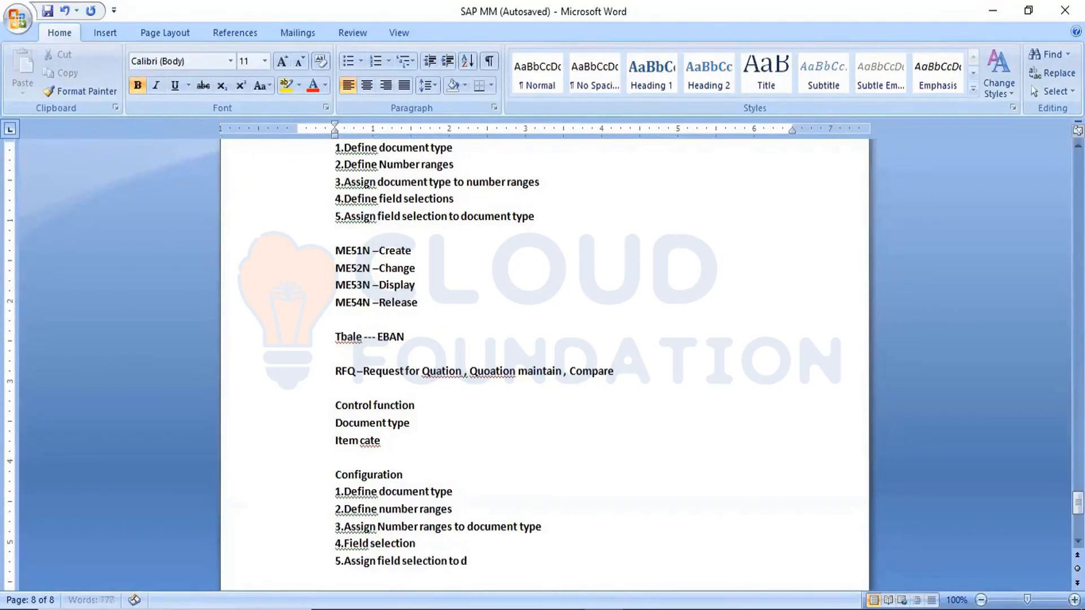
pyautogui.write('ocument tytpe')
pyautogui.press('Return')
# Step: Add "6.Define text" as the sixth item of the configuration list
pyautogui.write('6')
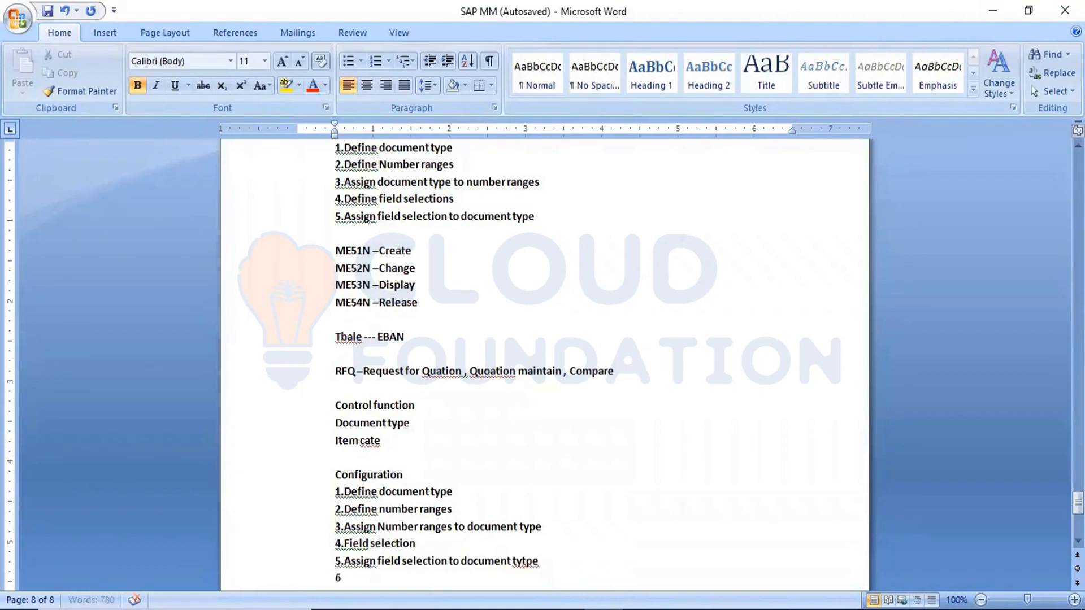
pyautogui.write('.Define text')
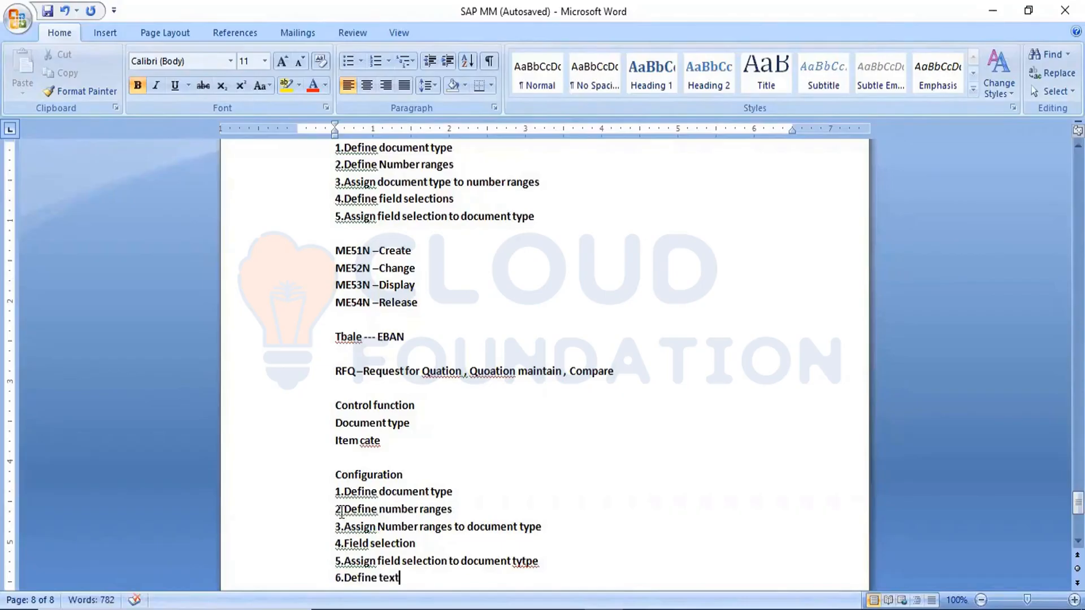
# Step: Insert a new line starting with the path "SPRO –REF IMG –MM-" directly above the "Configuration" heading
pyautogui.moveTo(335, 492); pyautogui.dragTo(403, 577)
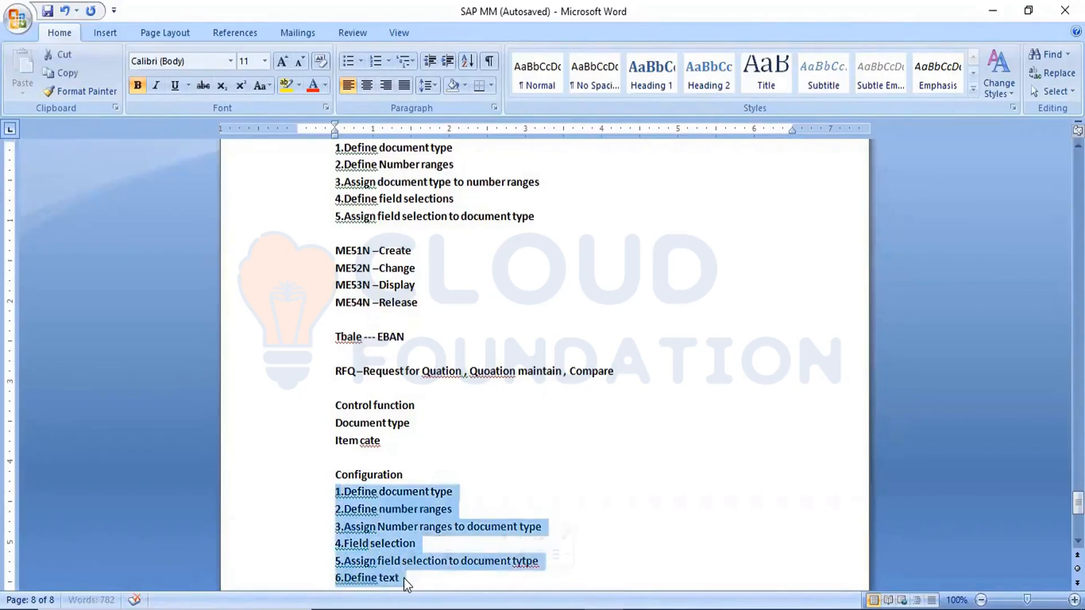
pyautogui.click(348, 460)
pyautogui.press('Return')
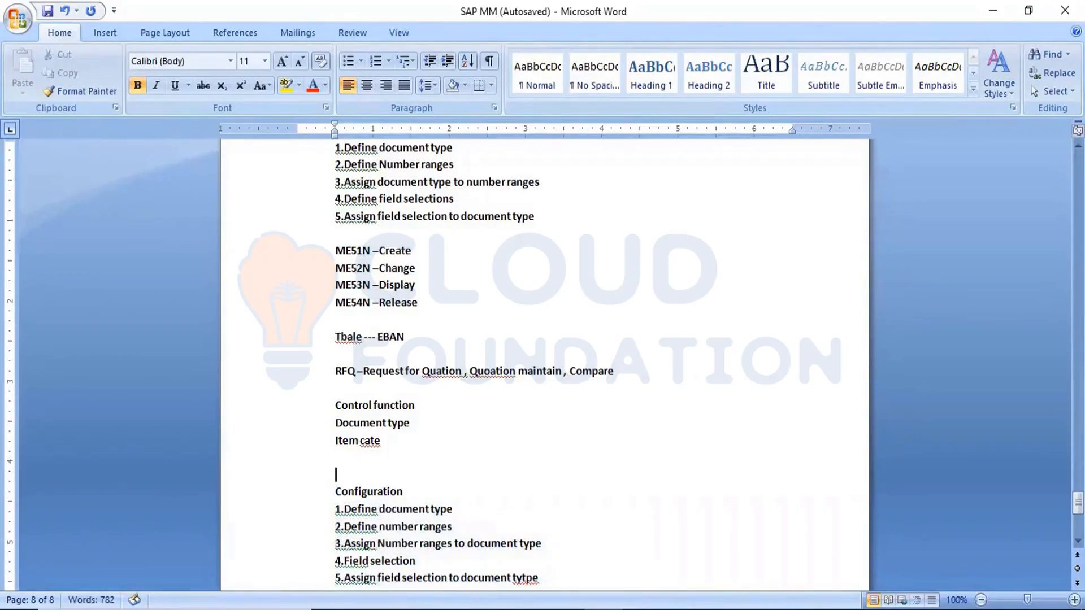
pyautogui.write('SPRO')
pyautogui.write(' -REF')
pyautogui.write(' IMG')
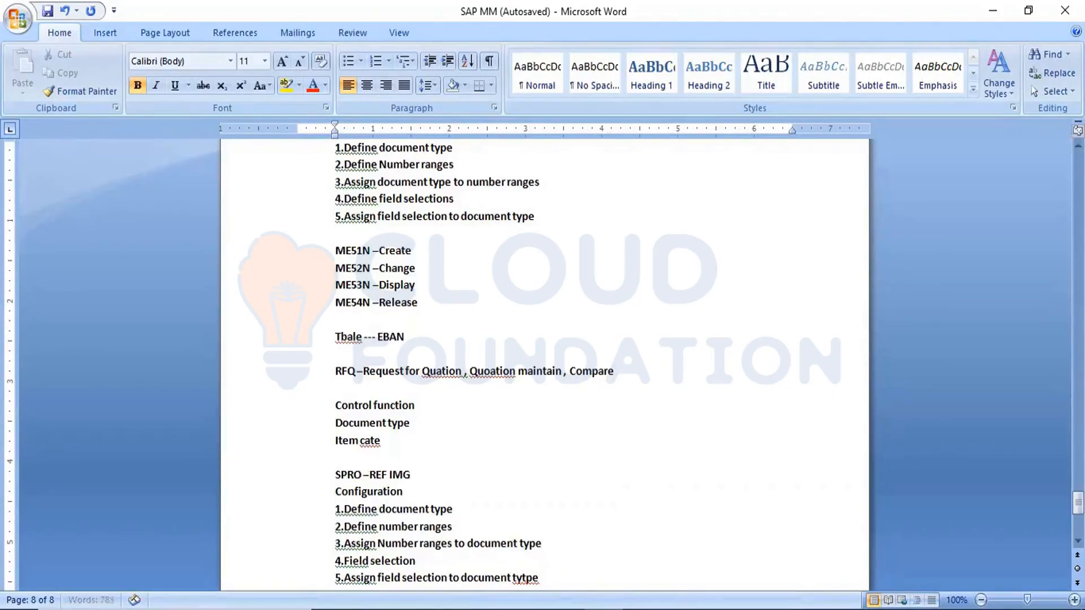
pyautogui.write(' -MM-PURCHASEING')
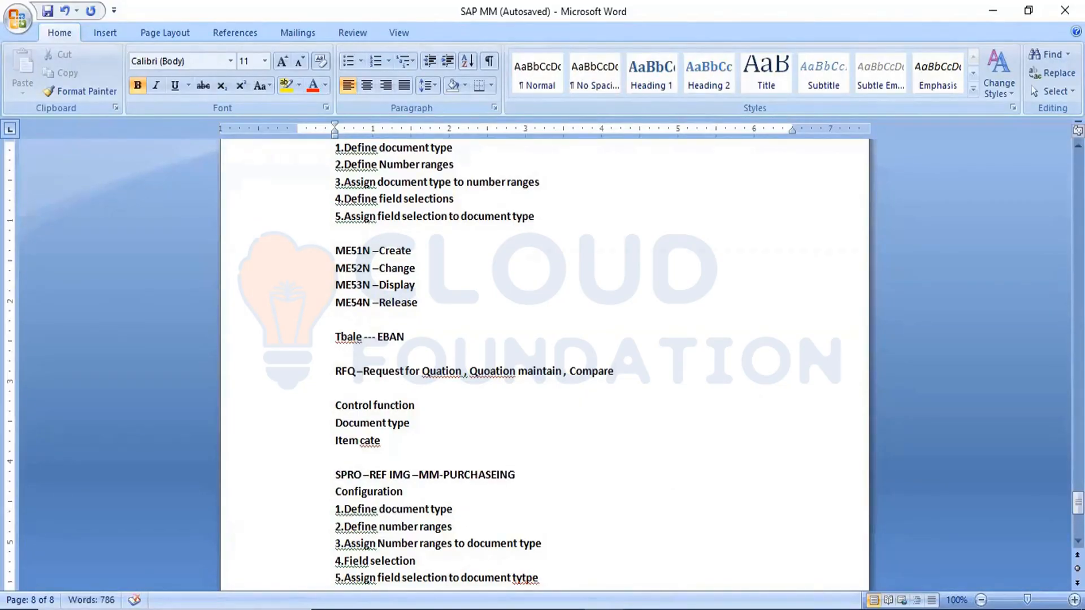
pyautogui.write('-rfq')
pyautogui.press('BackSpace')
pyautogui.write('RFQ')
pyautogui.click(59, 10)
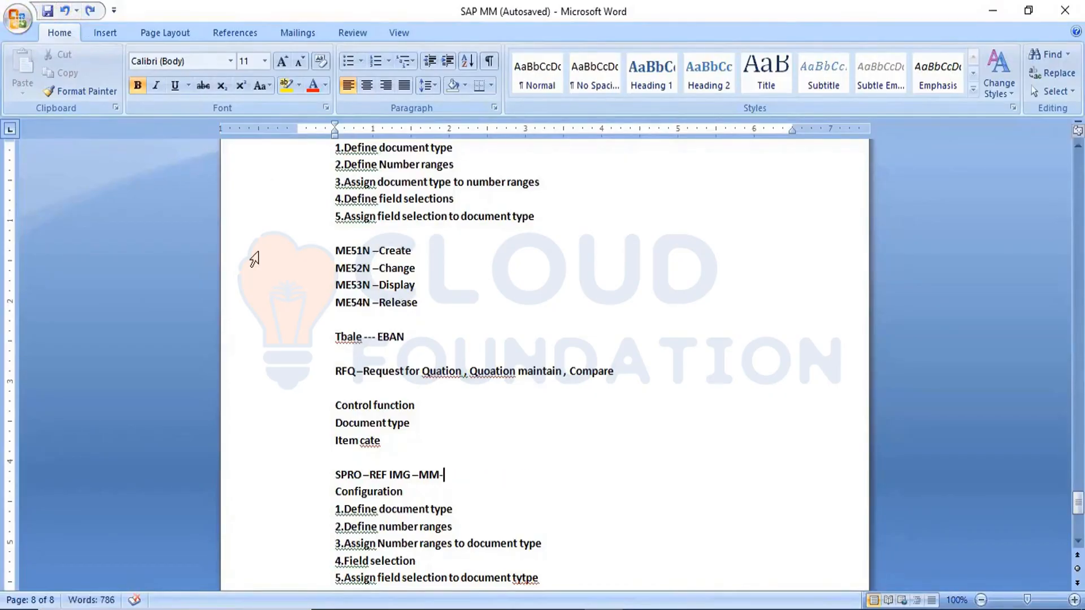
# Step: Complete the SPRO path line with "Purchasing -RFQ" and save the document
pyautogui.write('Pur')
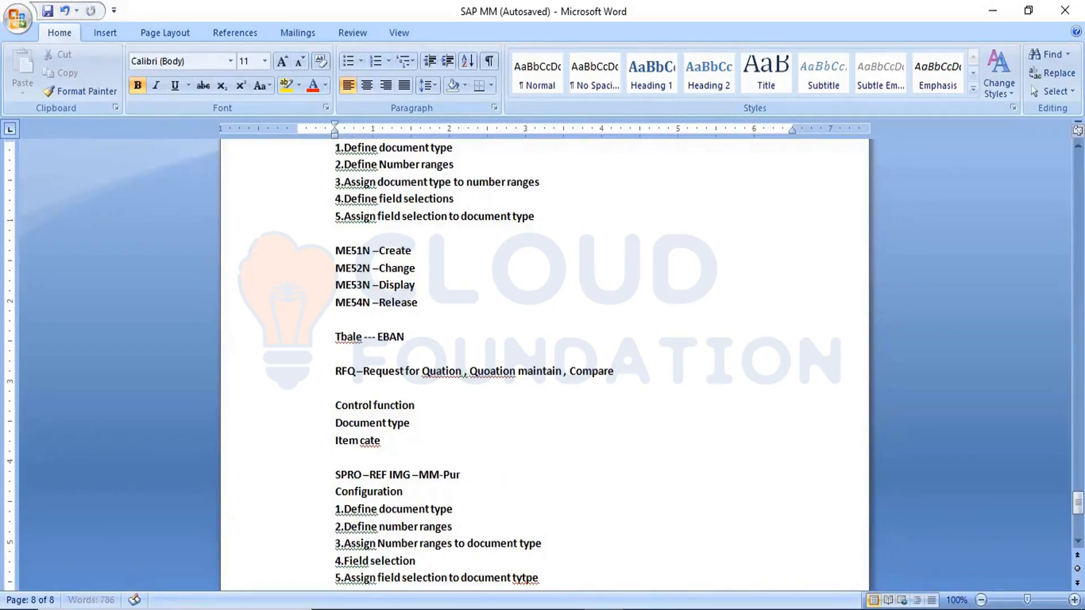
pyautogui.write('chasing -RFQ')
pyautogui.click(47, 12)
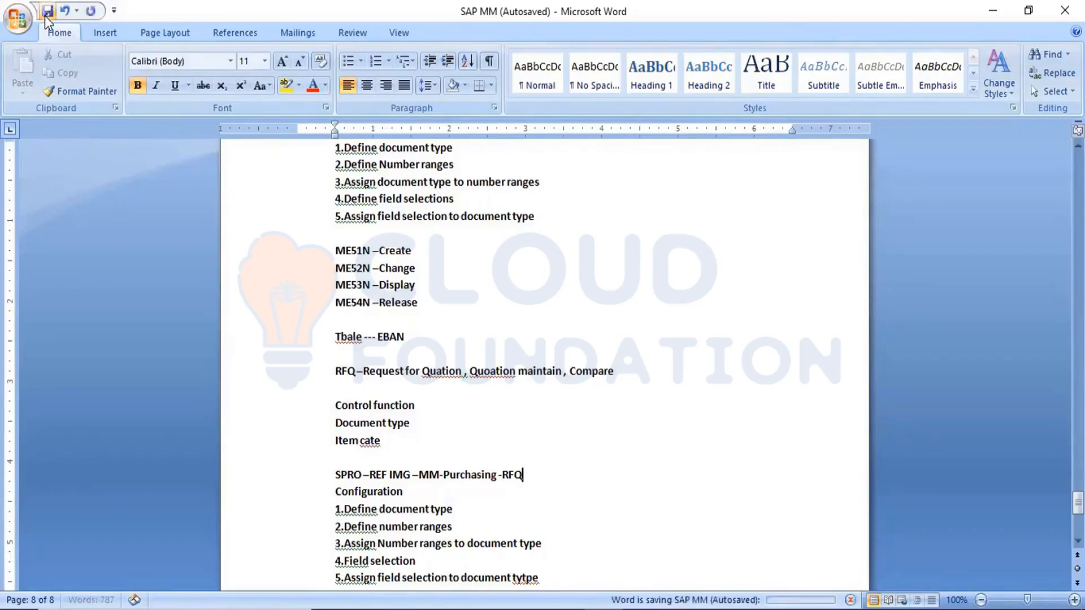
pyautogui.click(390, 406)
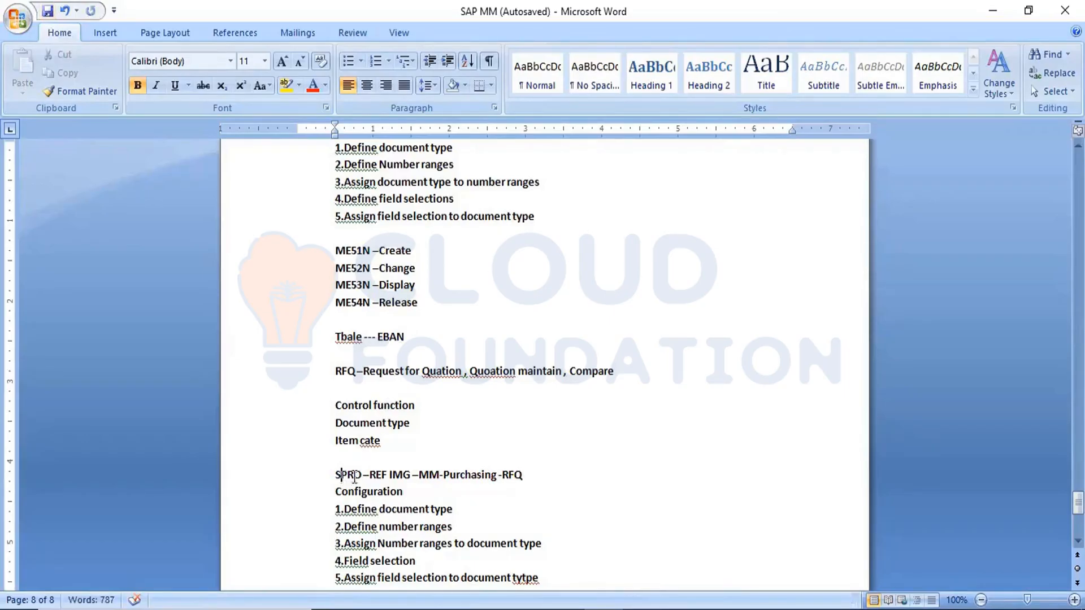
pyautogui.moveTo(336, 475); pyautogui.dragTo(514, 490)
pyautogui.click(500, 545)
# Step: Add the transaction line "ME41 –Create RFQ" below the configuration list, separated by a blank line
pyautogui.scroll(-2, 483, 394)
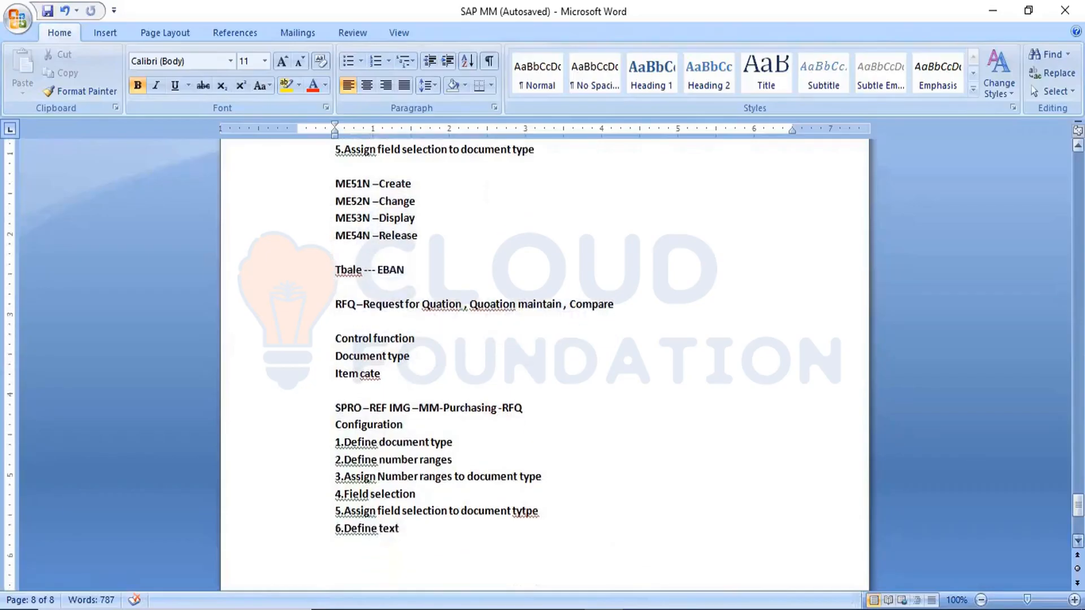
pyautogui.click(404, 503)
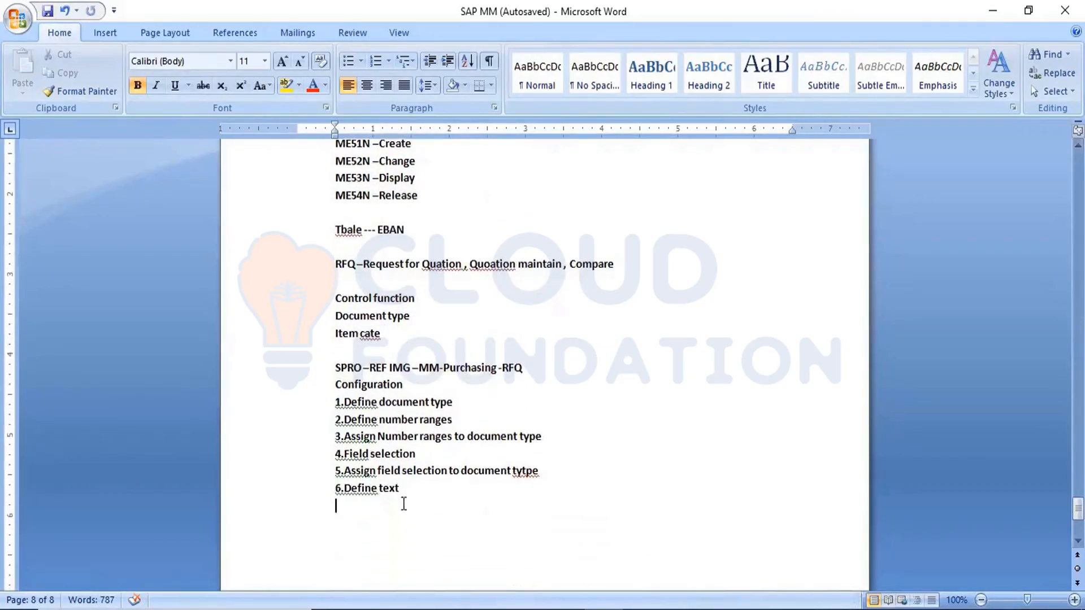
pyautogui.press('Return')
pyautogui.write('ME41 --Crea')
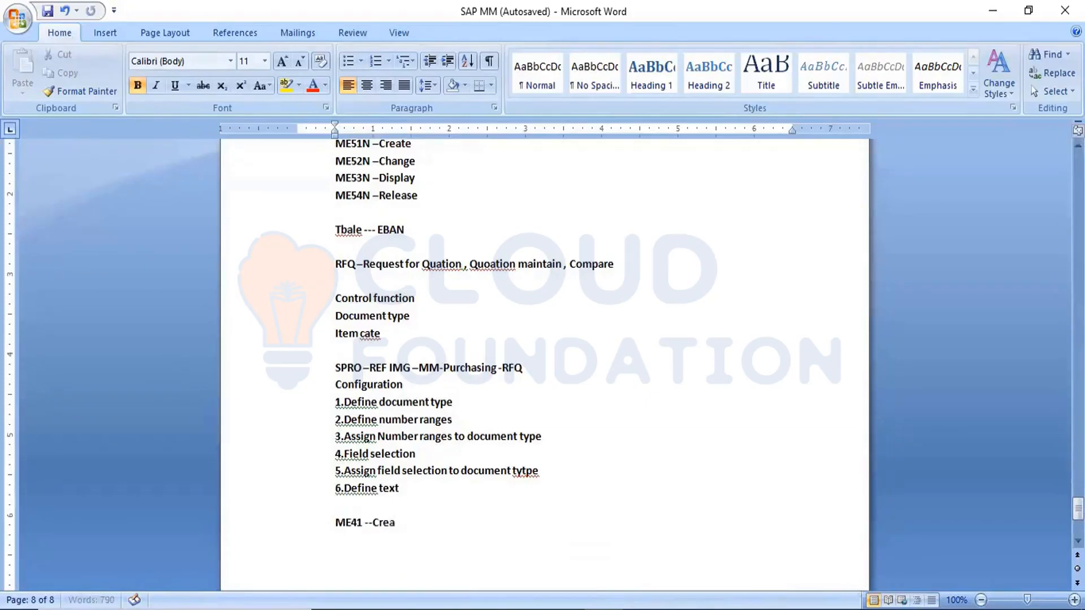
pyautogui.write('t')
pyautogui.press('BackSpace')
pyautogui.press('BackSpace')
pyautogui.press('BackSpace')
pyautogui.write('ATE')
pyautogui.press('BackSpace')
pyautogui.press('BackSpace')
pyautogui.press('BackSpace')
pyautogui.write('ate RFQ')
pyautogui.press('Return')
# Step: Add the transaction lines "ME42 –Change RFQ" and "ME43 –Display RFQ" below the ME41 line
pyautogui.write('ME42')
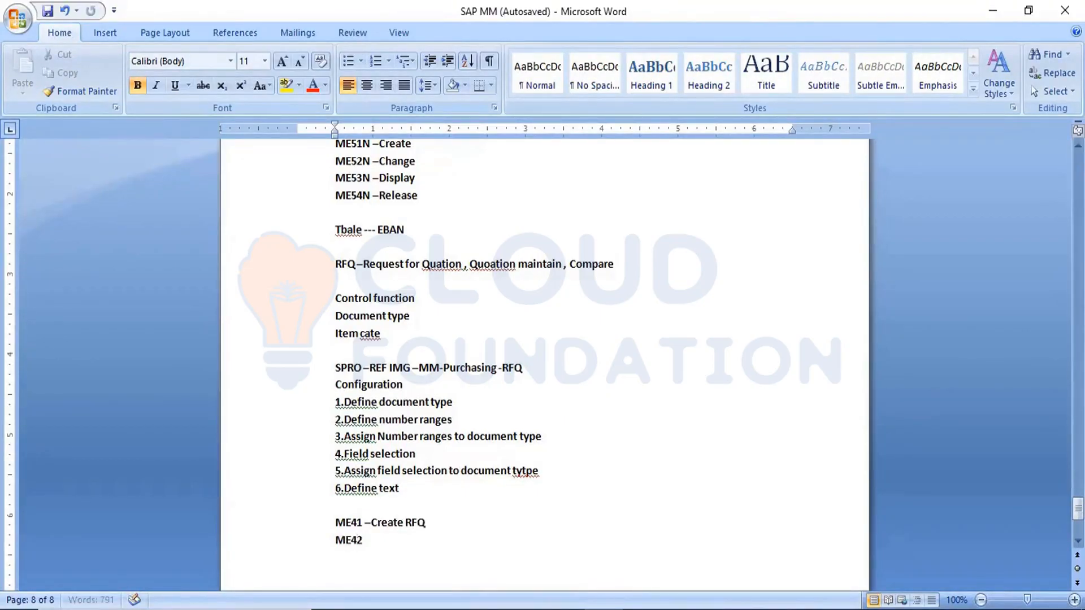
pyautogui.write(' -C')
pyautogui.write('hange RFQ')
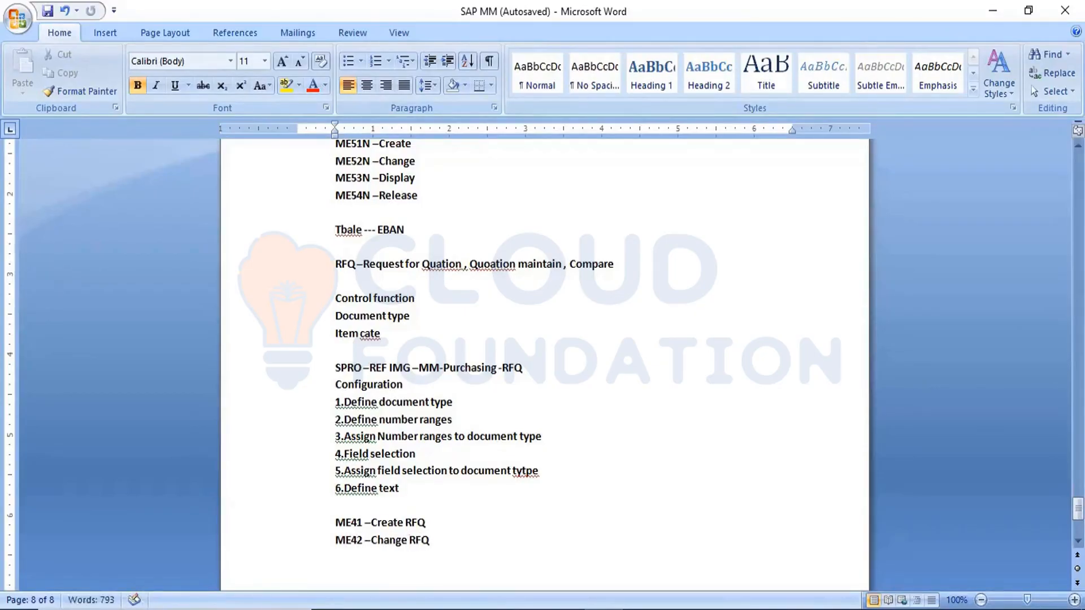
pyautogui.press('Return')
pyautogui.write('ME43 -Display ')
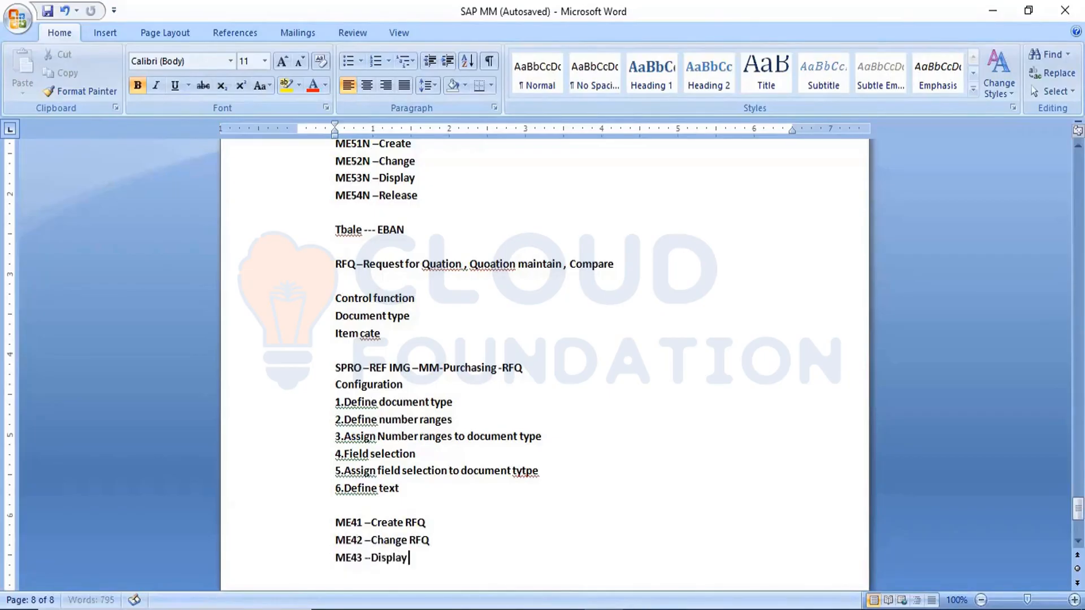
pyautogui.write('RFQ')
pyautogui.press('Return')
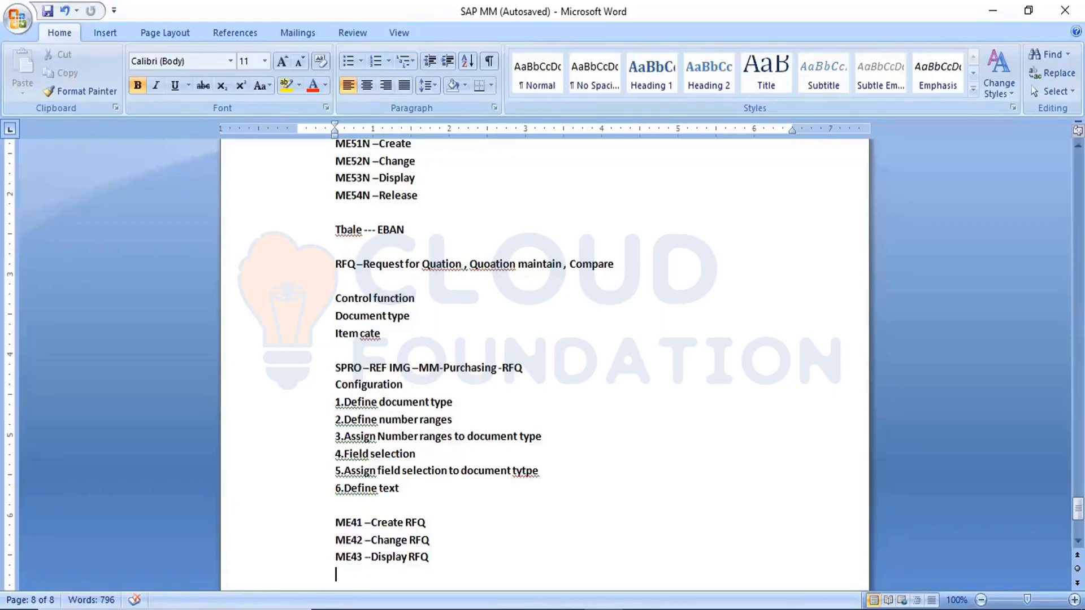
# Step: Add the transaction line "ME47 – Compare RFQ" below the ME43 line
pyautogui.write('ME47')
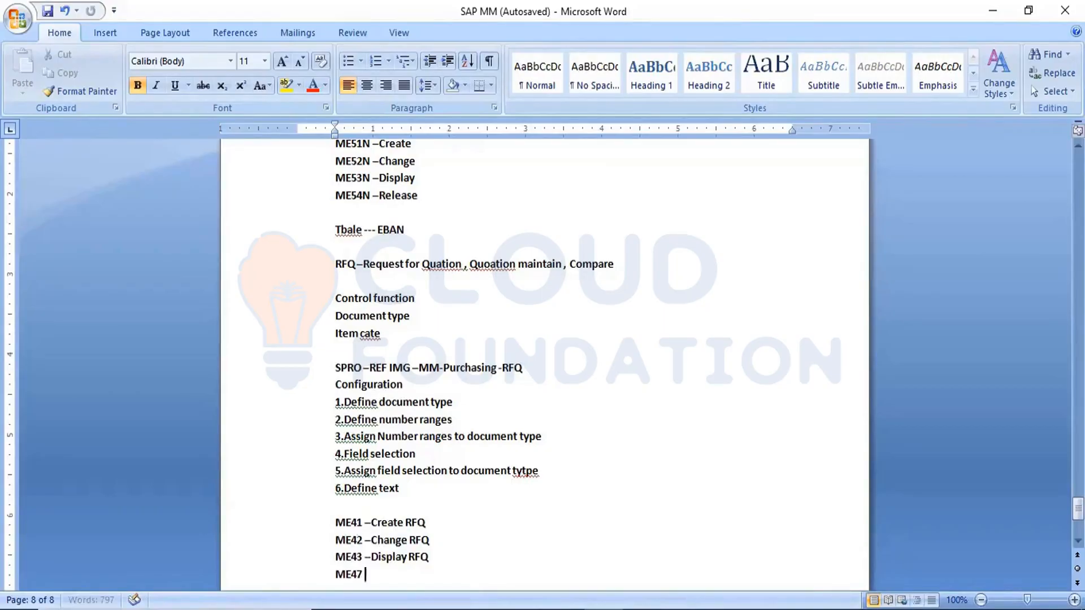
pyautogui.write(' -')
pyautogui.write(' Compa')
pyautogui.write('re R')
pyautogui.write('FQ')
pyautogui.press('Return')
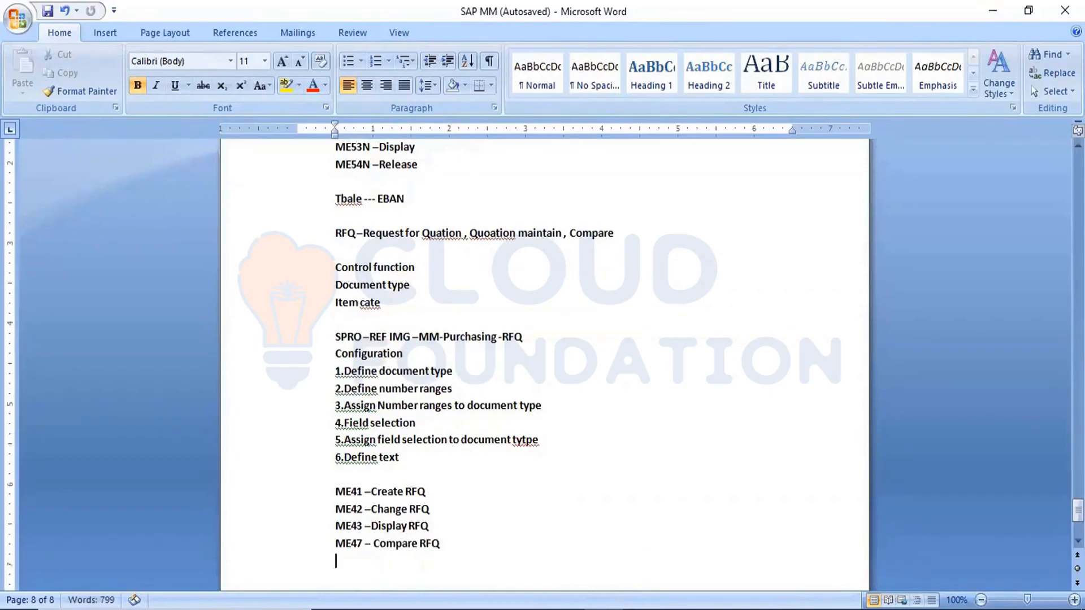
# Step: Start an "ME49 -" line below the transaction list and change the ME47 line's description to "Maintain RFQ"
pyautogui.write('ME49 -')
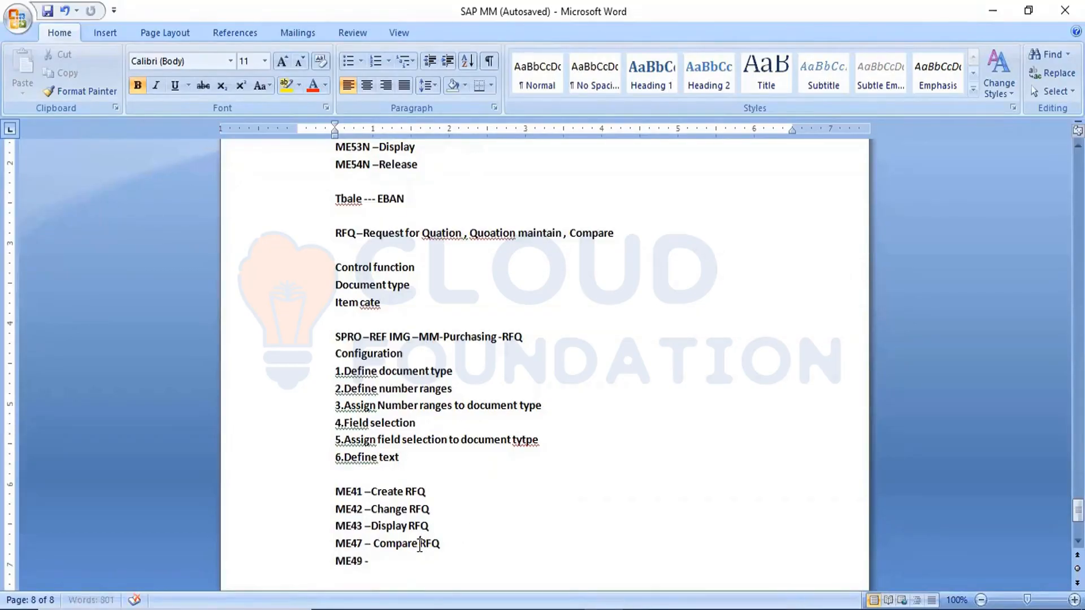
pyautogui.press('BackSpace')
pyautogui.press('BackSpace')
pyautogui.press('BackSpace')
pyautogui.press('BackSpace')
pyautogui.press('BackSpace')
pyautogui.press('BackSpace')
pyautogui.press('BackSpace')
pyautogui.press('BackSpace')
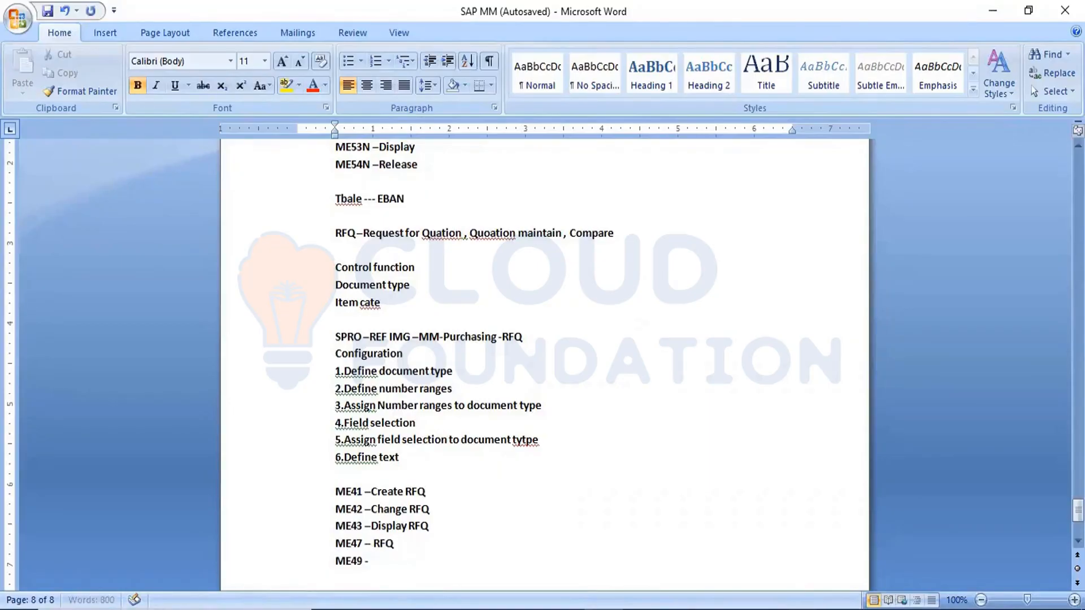
pyautogui.write('Maintain')
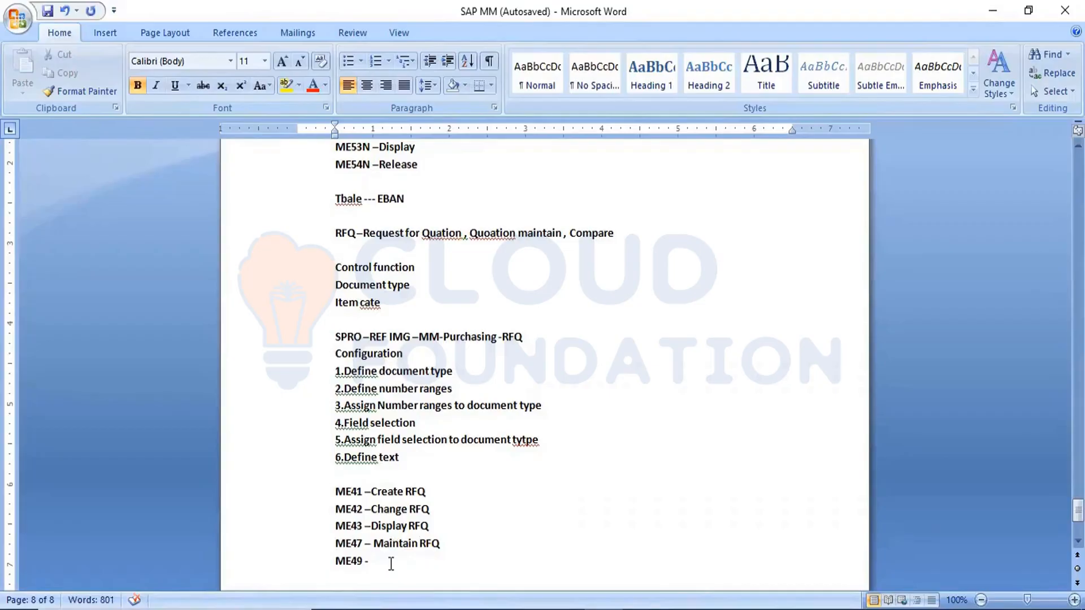
# Step: Complete the ME49 transaction line with the description "Compare RFQ"
pyautogui.click(391, 563)
pyautogui.write('Compare RFQ')
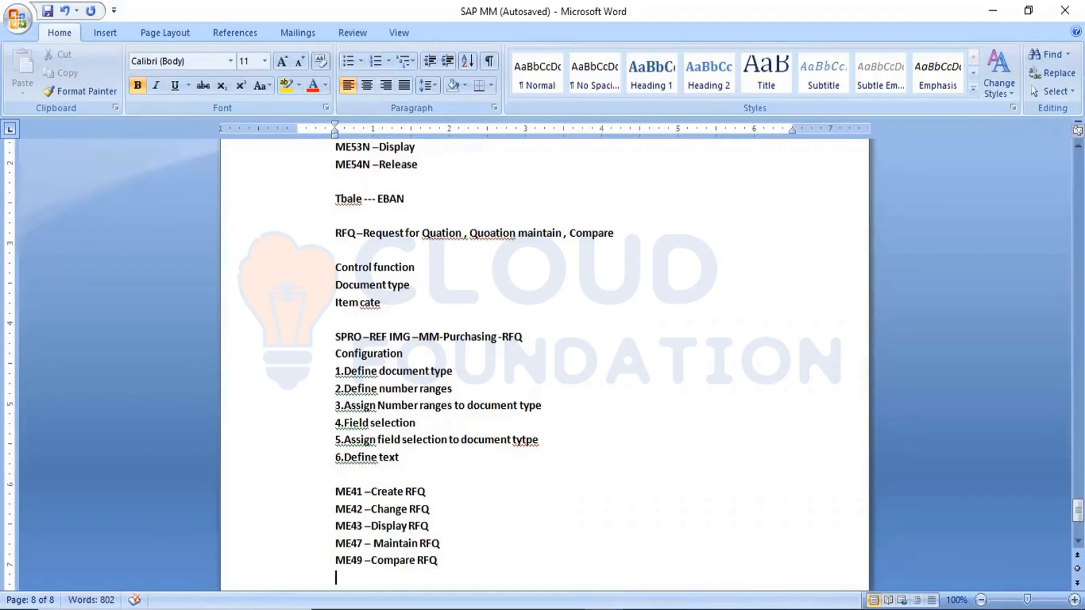
# Step: Add a "Table" heading below the transaction list, separated by a blank line, followed by the line "EKKO –Header data"
pyautogui.press('Return')
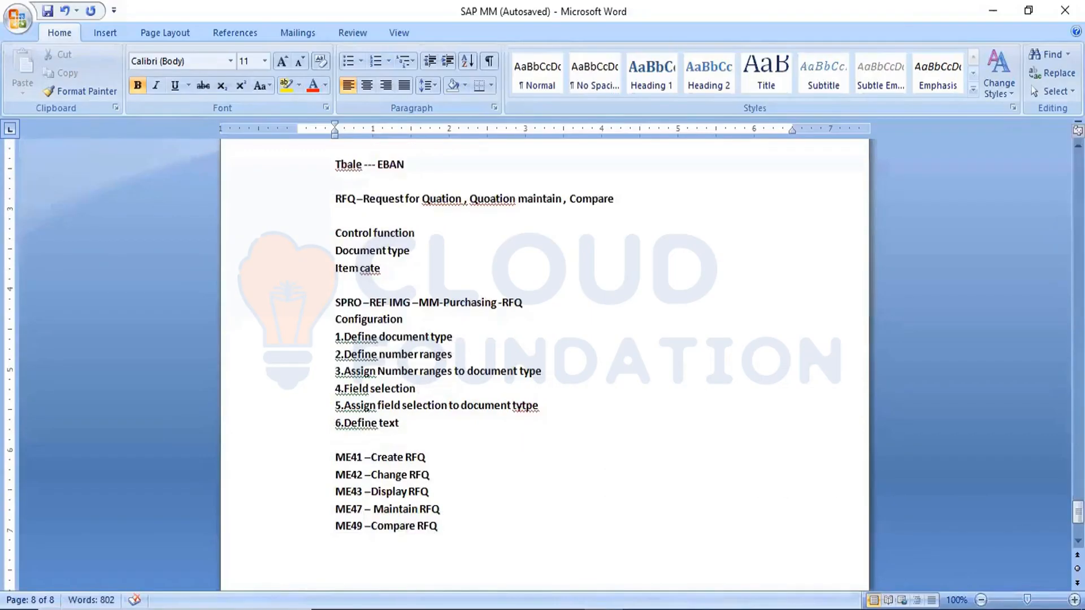
pyautogui.write('Table')
pyautogui.press('Return')
pyautogui.write('EKKO -Header ')
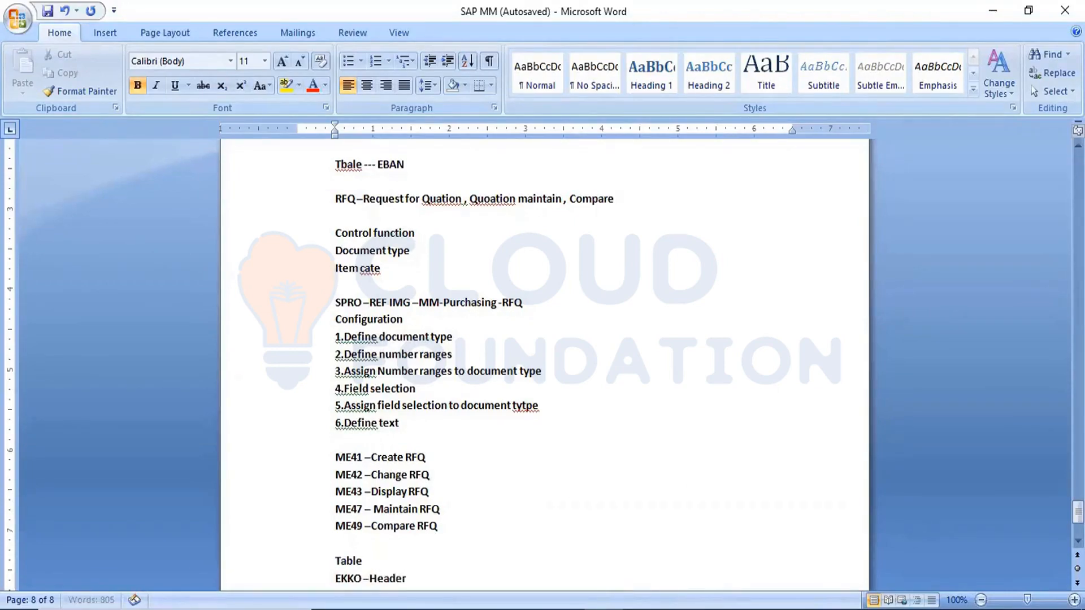
pyautogui.write('data')
pyautogui.press('Return')
# Step: Add the table line "EKPO –Item data" below the EKKO line and save the document
pyautogui.write('EJ')
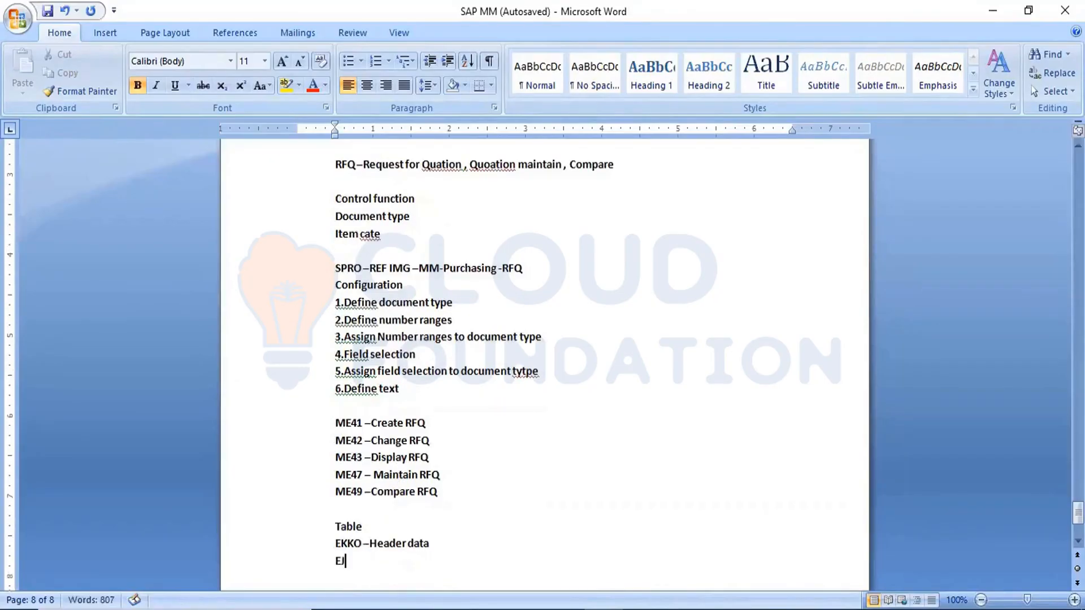
pyautogui.press('BackSpace')
pyautogui.write('KPO -Item data')
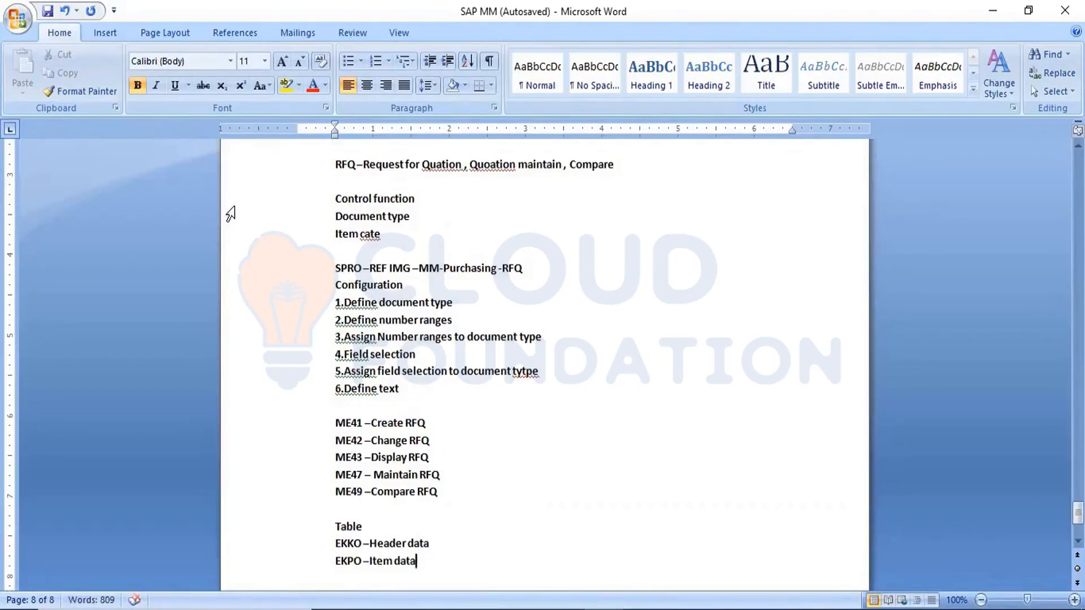
pyautogui.click(45, 14)
# Step: Add the lines "Create RFQ" and "Create RFQ with ref to PR" below the table list, separated by a blank line
pyautogui.press('Return')
pyautogui.press('Return')
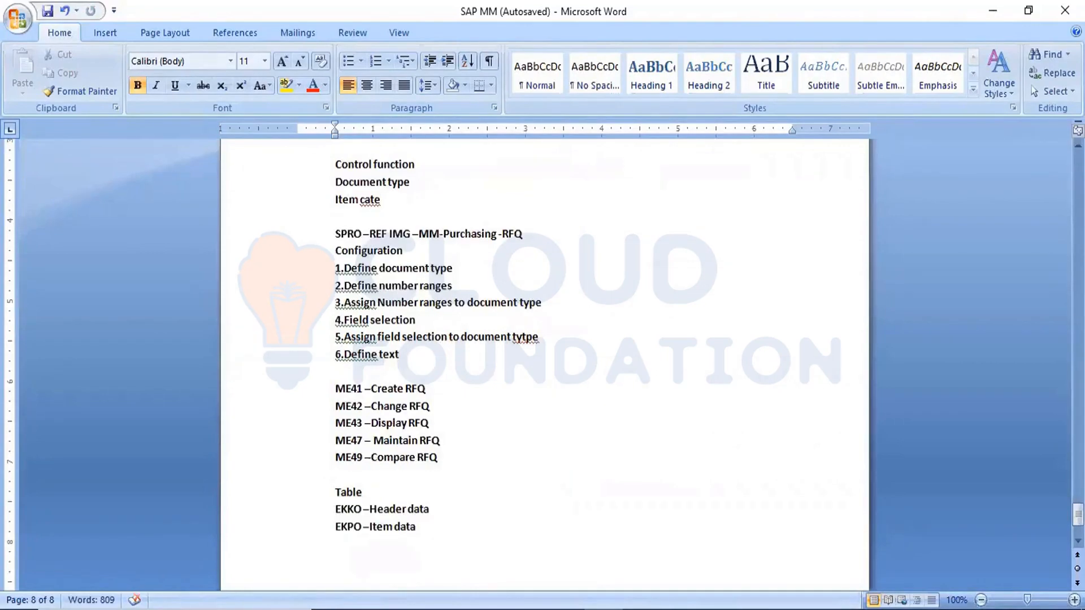
pyautogui.write('Create RFQ')
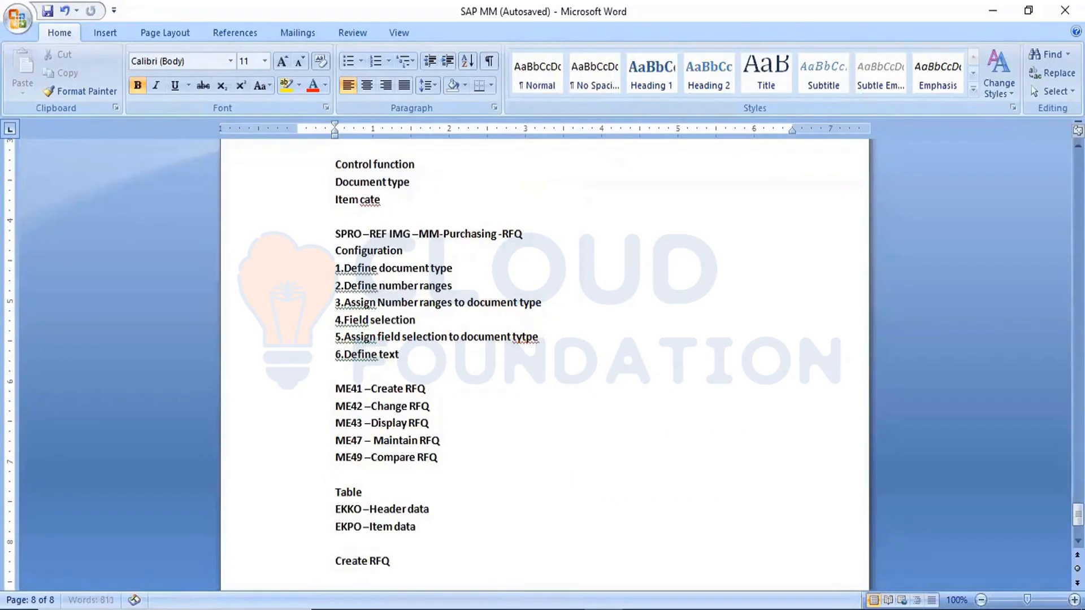
pyautogui.press('Return')
pyautogui.write('Create RFQ with ref to P')
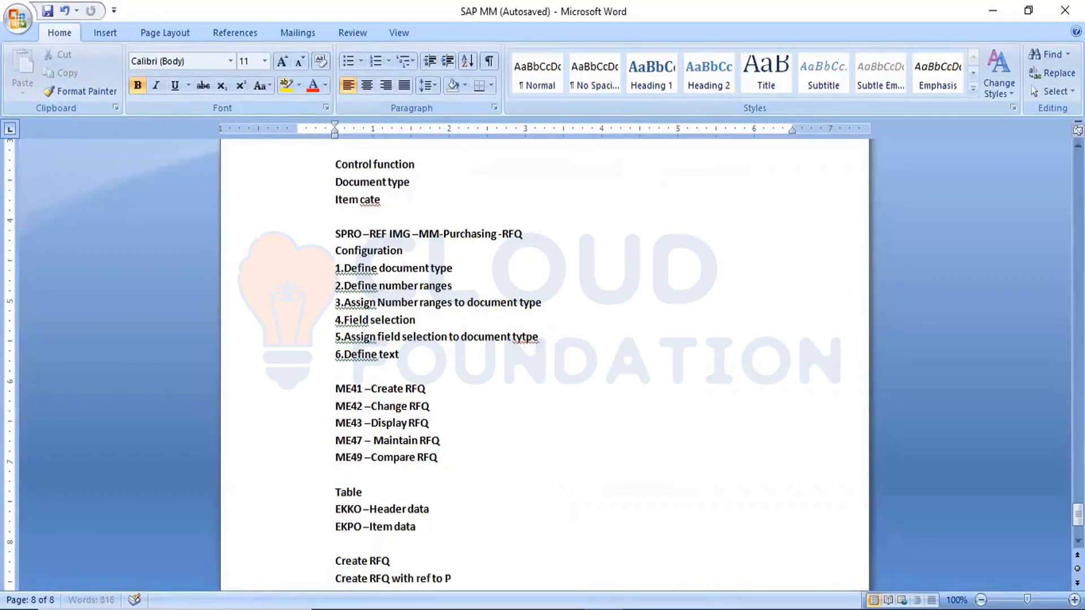
pyautogui.write('R')
# Step: Insert the line "Create PR/Create PR with ref to PR" between the ME54N and EBAN lines, set off by blank lines, and save
pyautogui.moveTo(1077, 516); pyautogui.dragTo(988, 503)
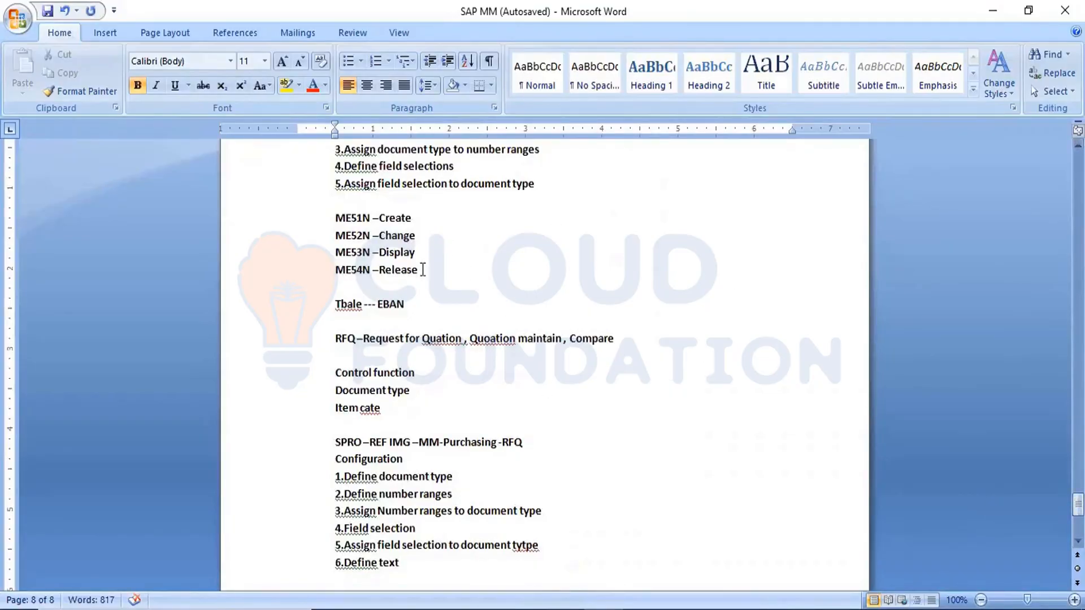
pyautogui.click(422, 270)
pyautogui.press('Return')
pyautogui.press('Return')
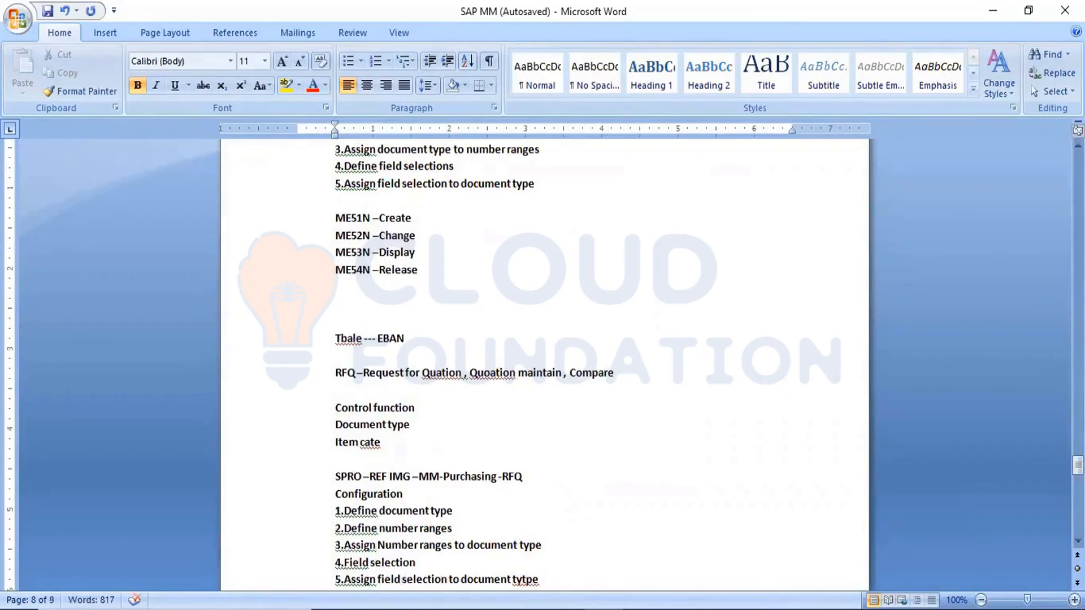
pyautogui.write('Create PR/Create P')
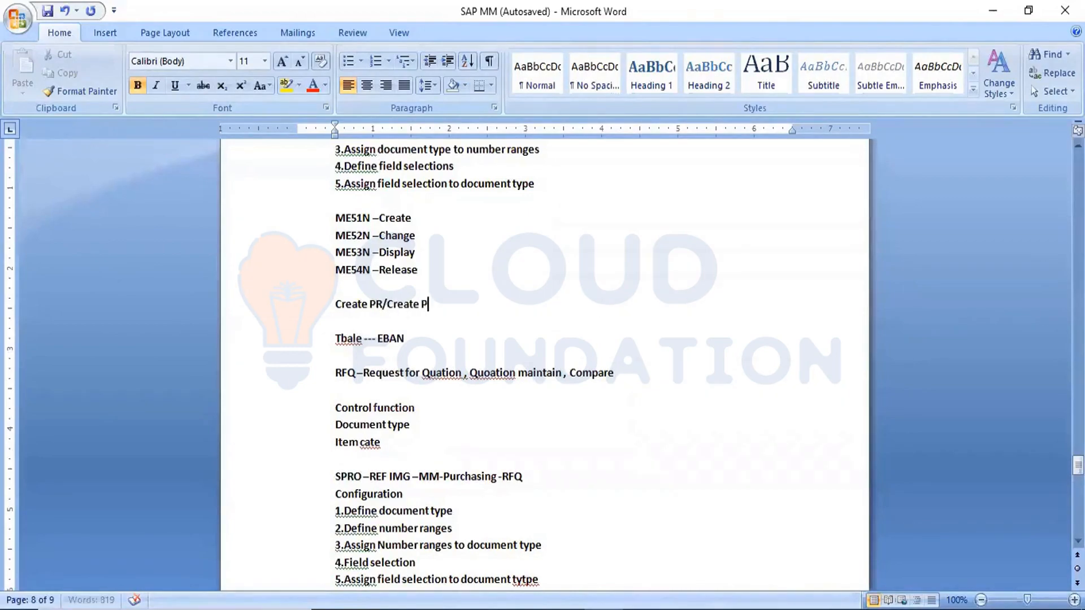
pyautogui.write('R with ref to PR')
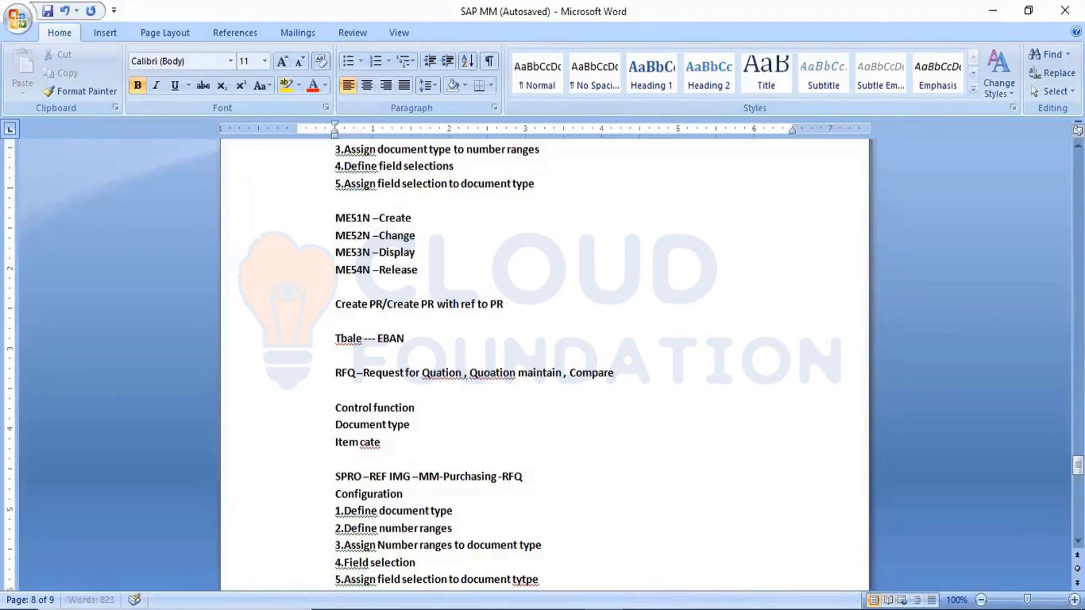
pyautogui.click(47, 11)
# Step: Highlight the "RFQ –" label in yellow at the start of the Request for Quotation line
pyautogui.scroll(-4, 543, 362)
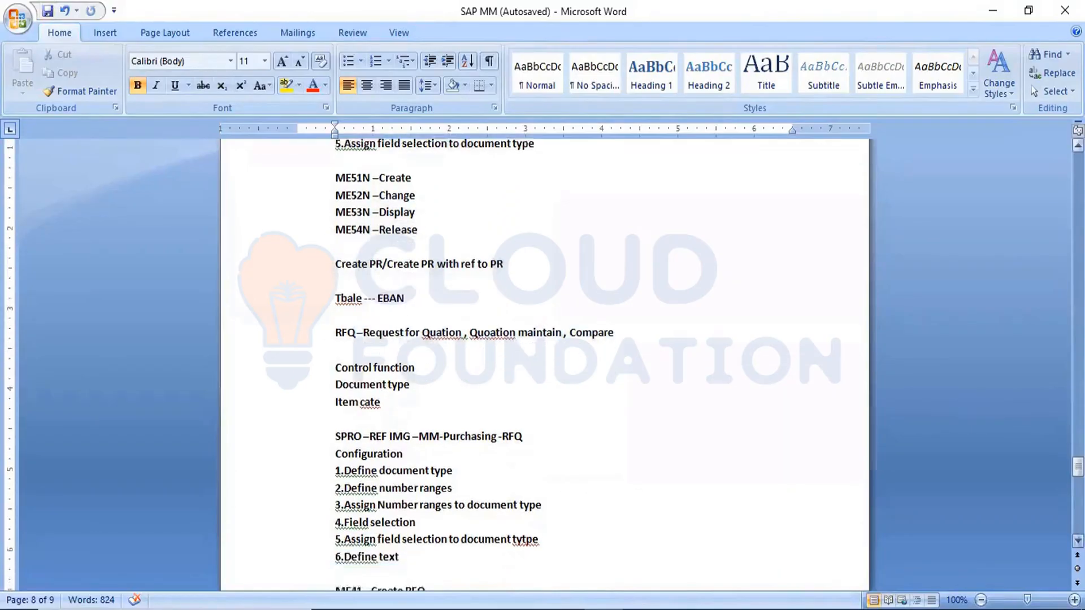
pyautogui.scroll(-3, 574, 339)
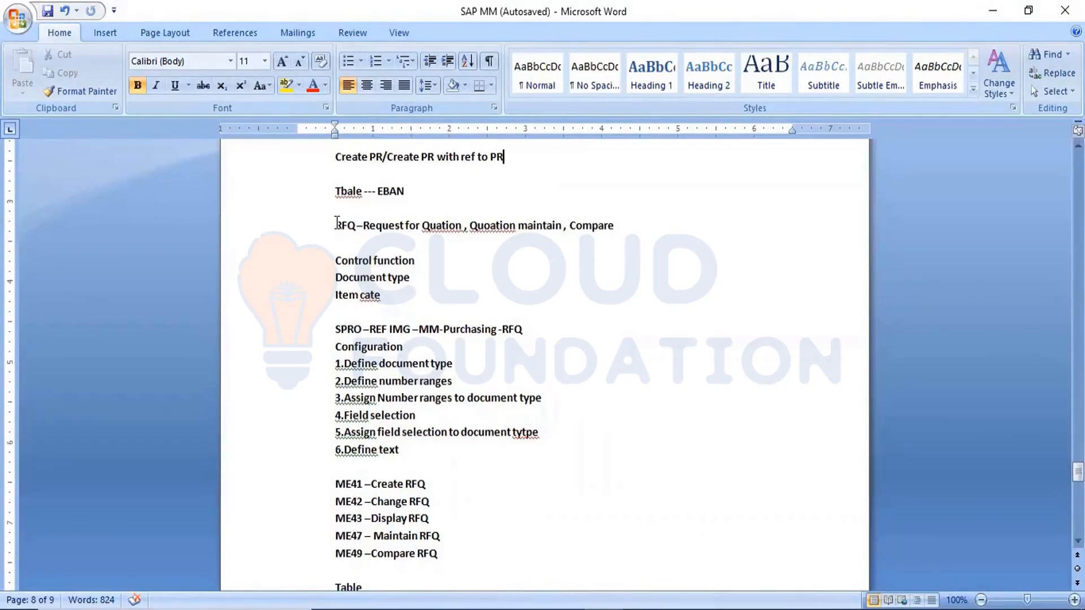
pyautogui.moveTo(336, 225); pyautogui.dragTo(363, 226)
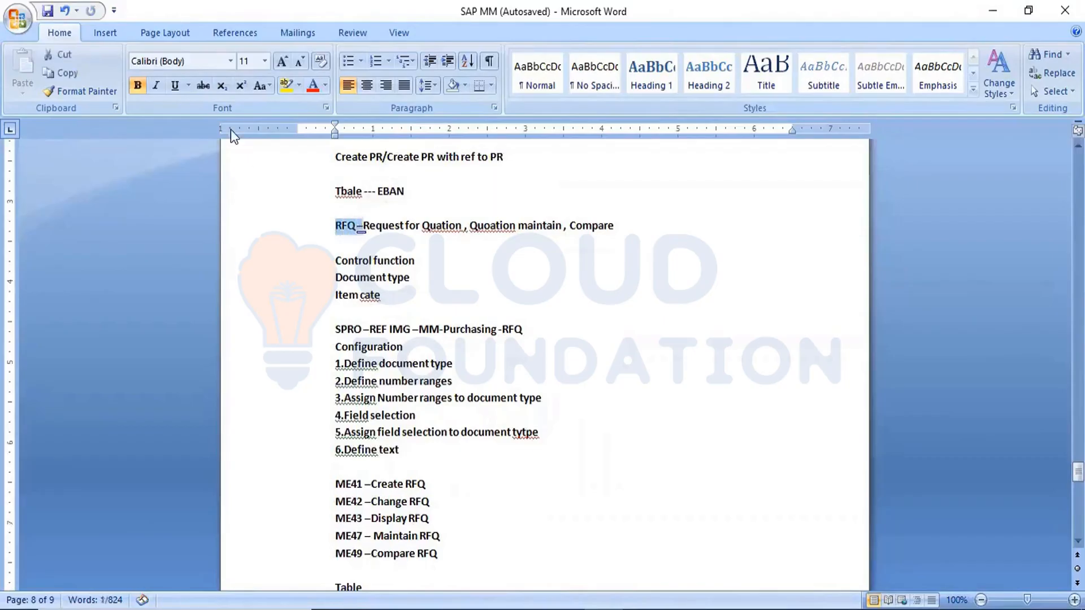
pyautogui.click(287, 87)
pyautogui.click(544, 270)
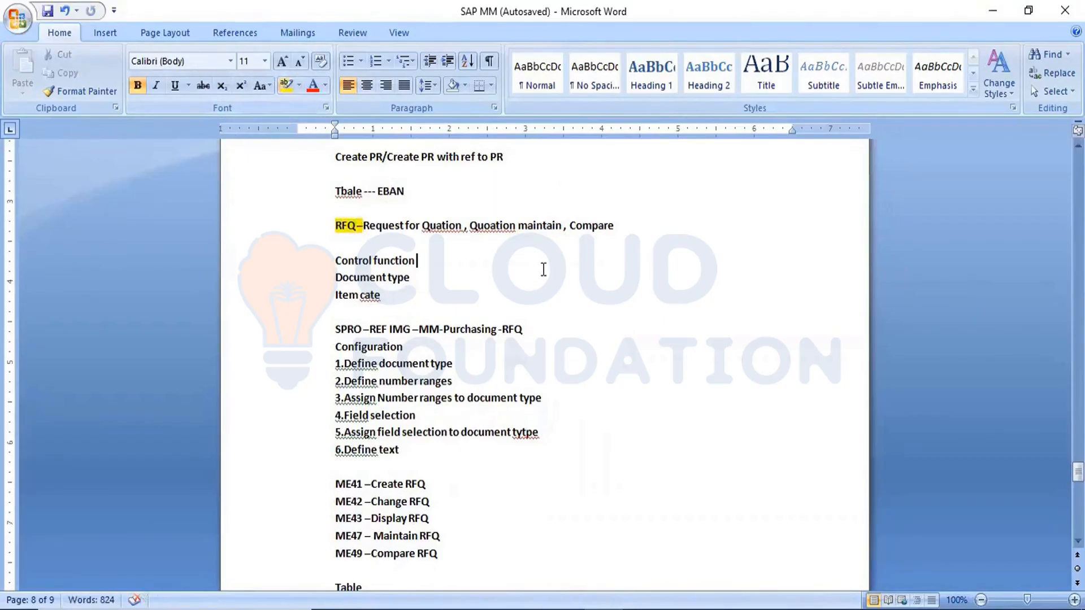
# Step: Select the remaining text of the RFQ line, from "Request for" through "Compare"
pyautogui.moveTo(363, 226); pyautogui.dragTo(651, 222)
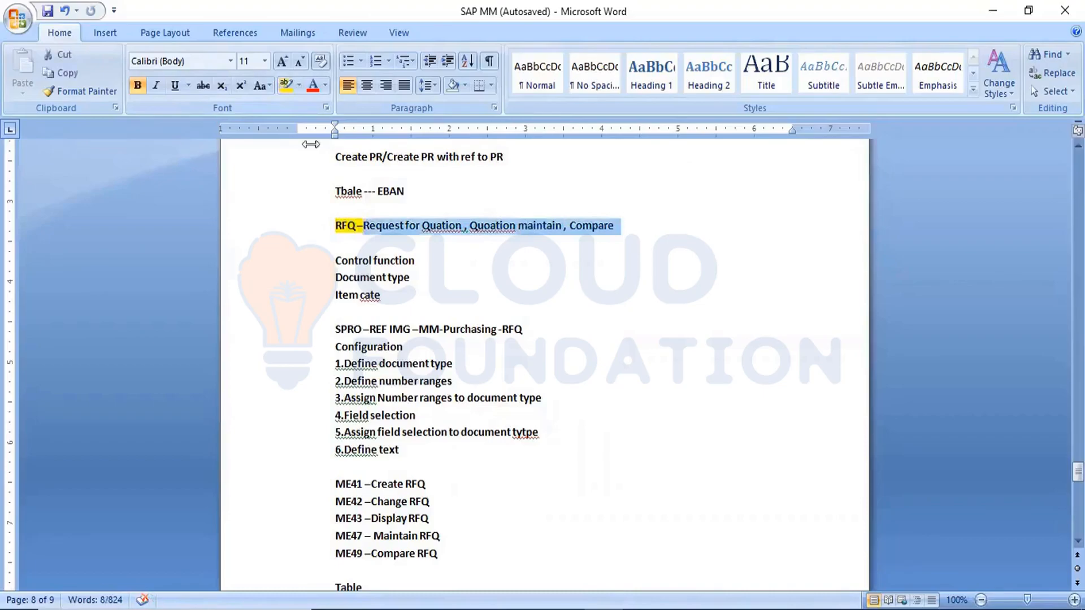